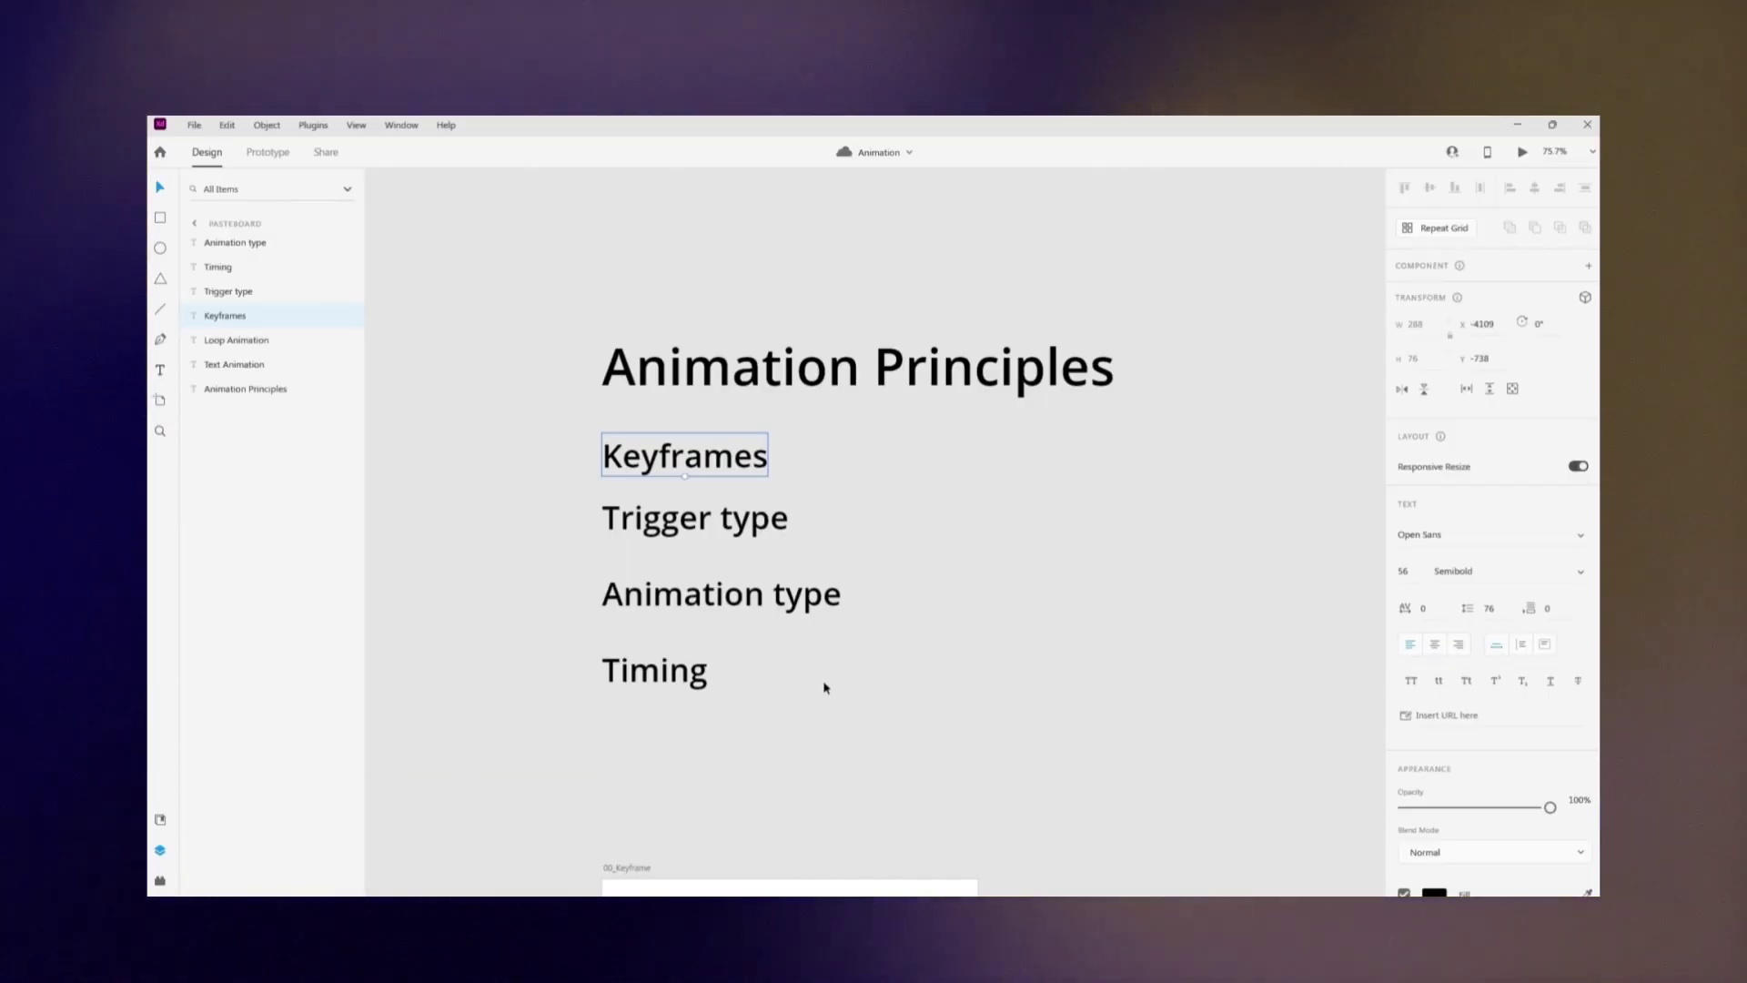
# Draw a circle about 414 px in diameter, horizontally centred on the 00_Keyframe artboard.
pyautogui.scroll(-3, 819, 686)
pyautogui.moveTo(819, 686); pyautogui.dragTo(792, 339)
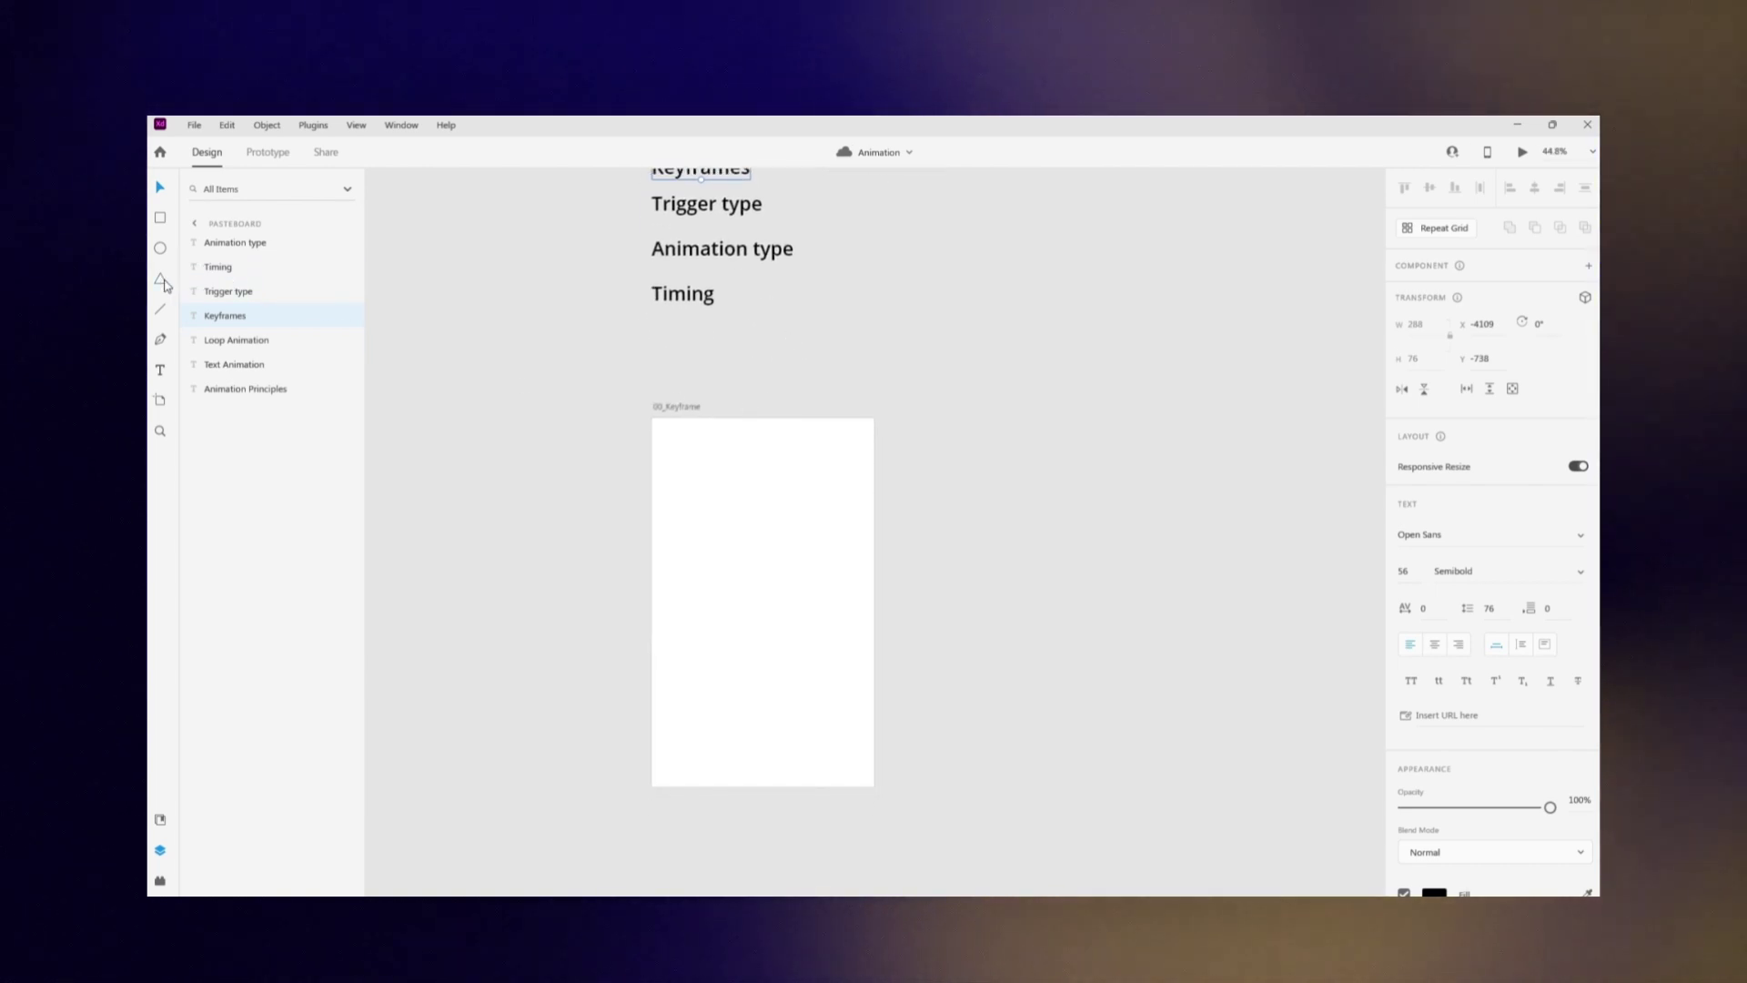
pyautogui.press('e')
pyautogui.moveTo(722, 540)
pyautogui.mouseDown()
pyautogui.moveTo(807, 674)
pyautogui.moveTo(792, 644)
pyautogui.mouseUp()
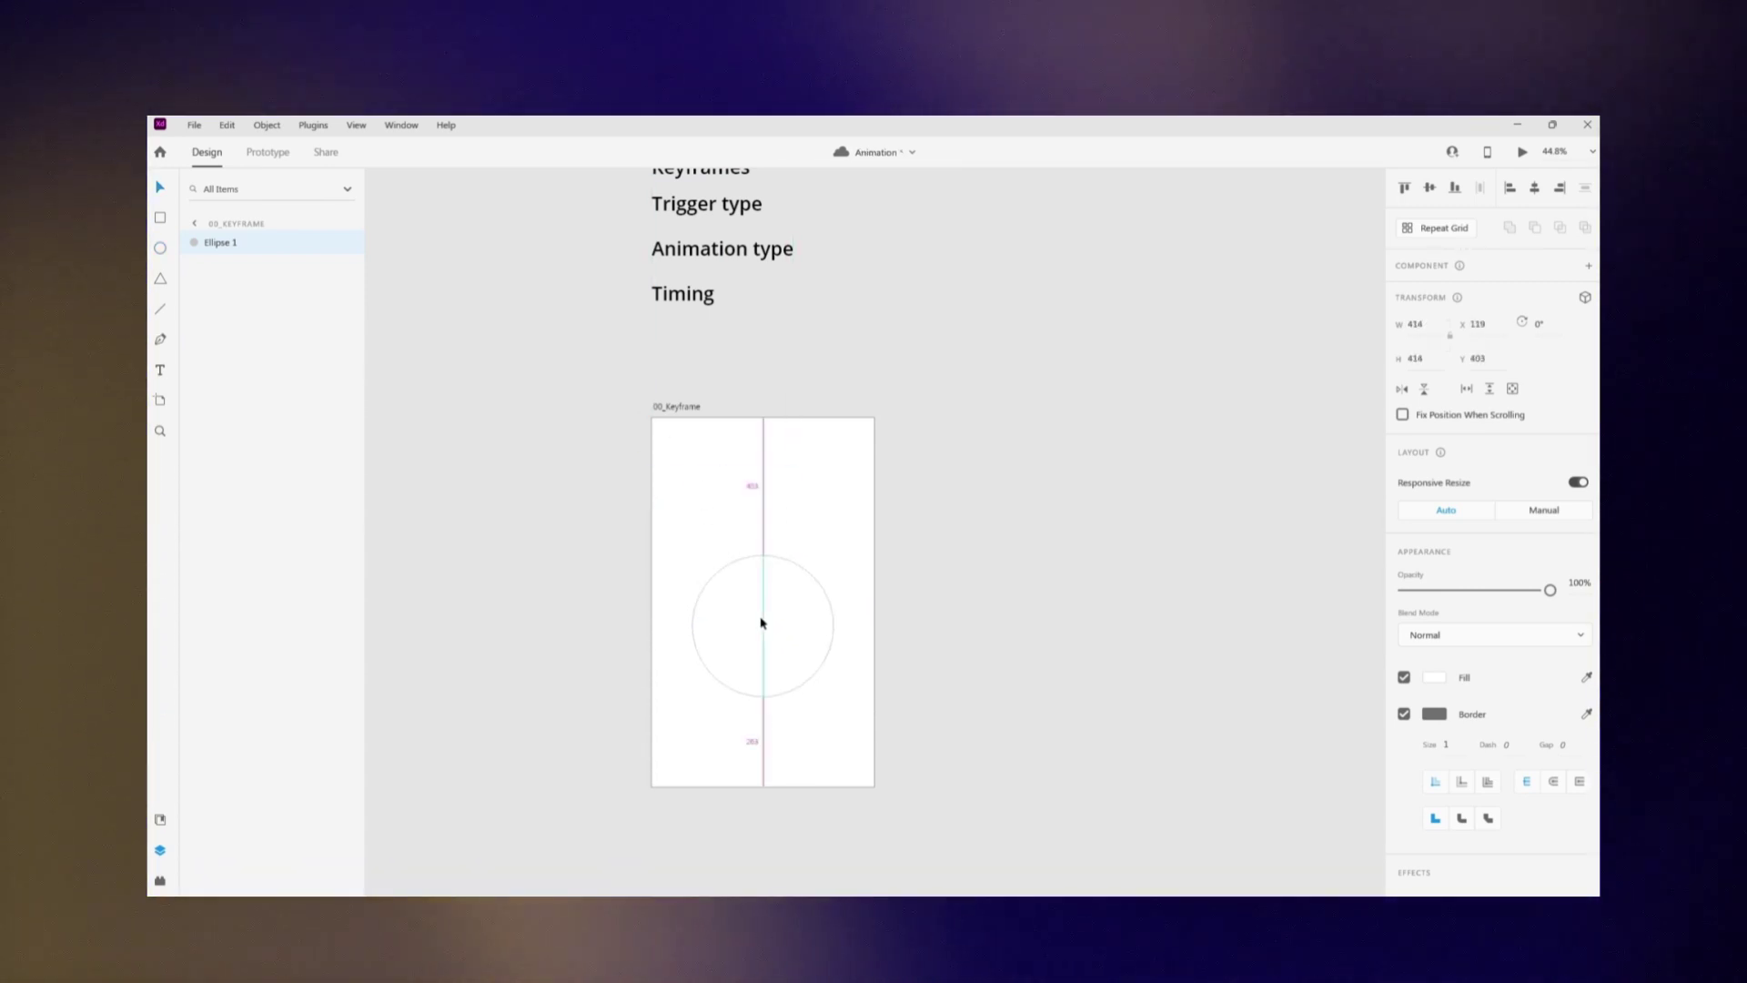
# Fill the circle on the 00_Keyframe artboard with solid red.
pyautogui.click(1435, 677)
pyautogui.click(1327, 615)
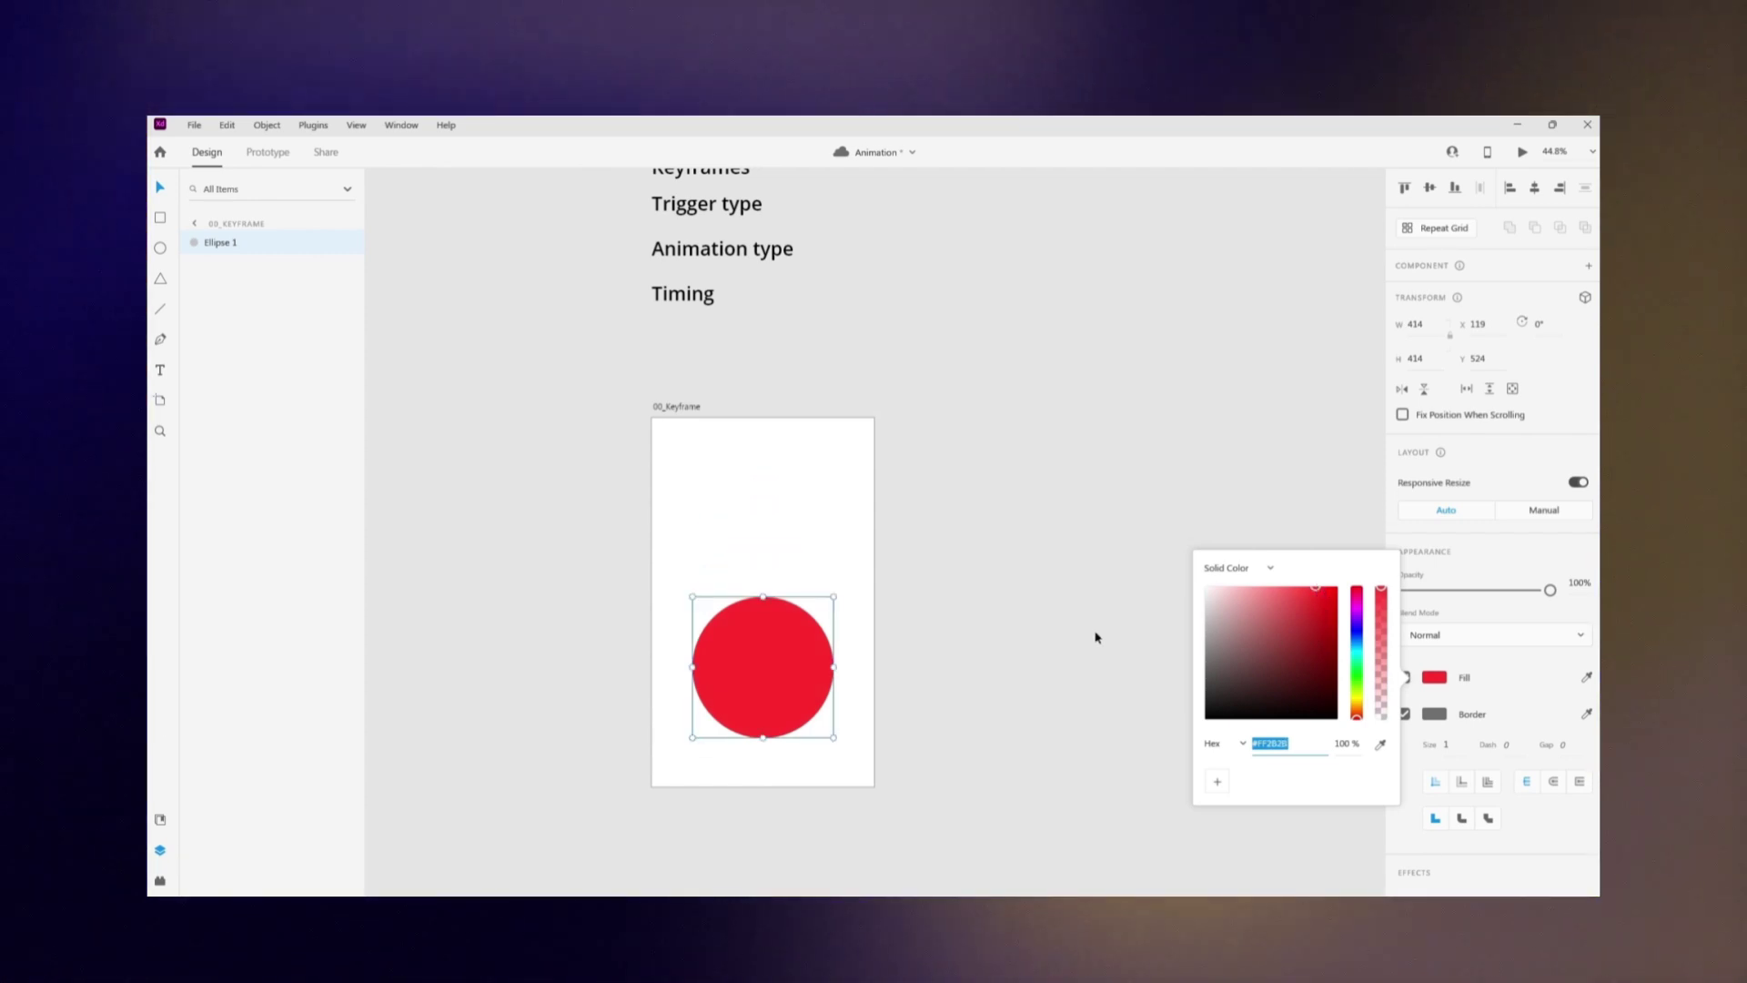
pyautogui.scroll(3, 804, 685)
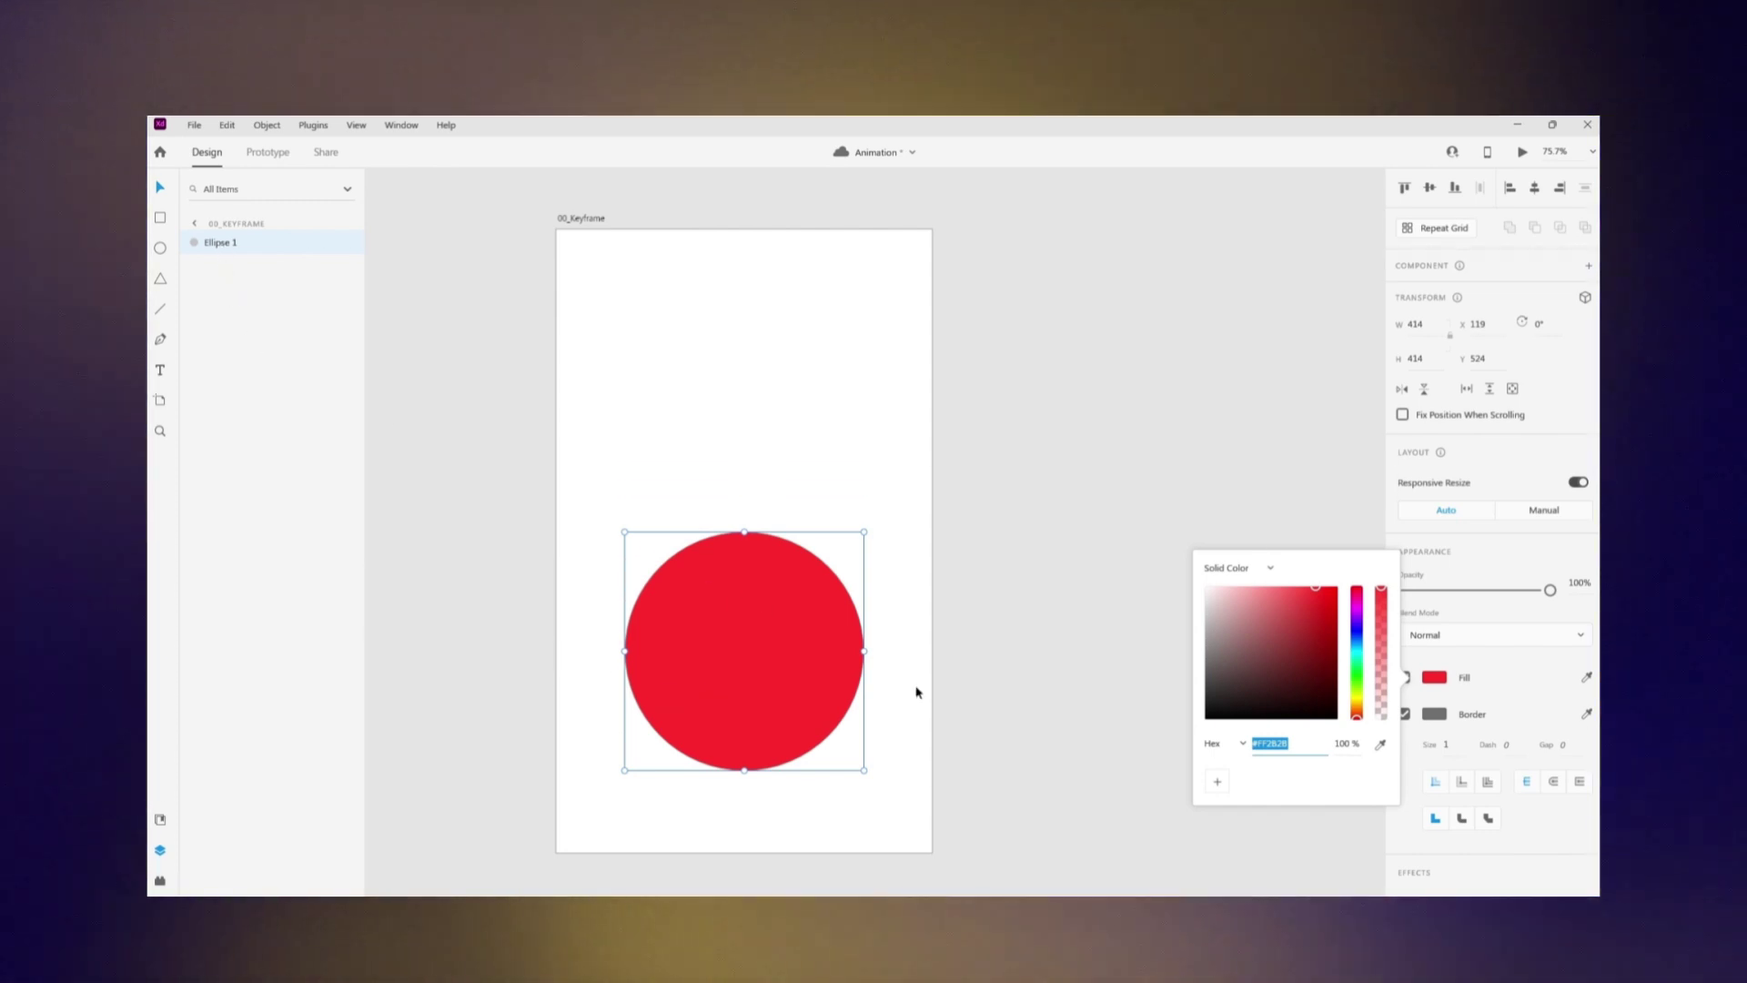
pyautogui.click(1030, 674)
pyautogui.click(780, 676)
pyautogui.scroll(-3, 780, 677)
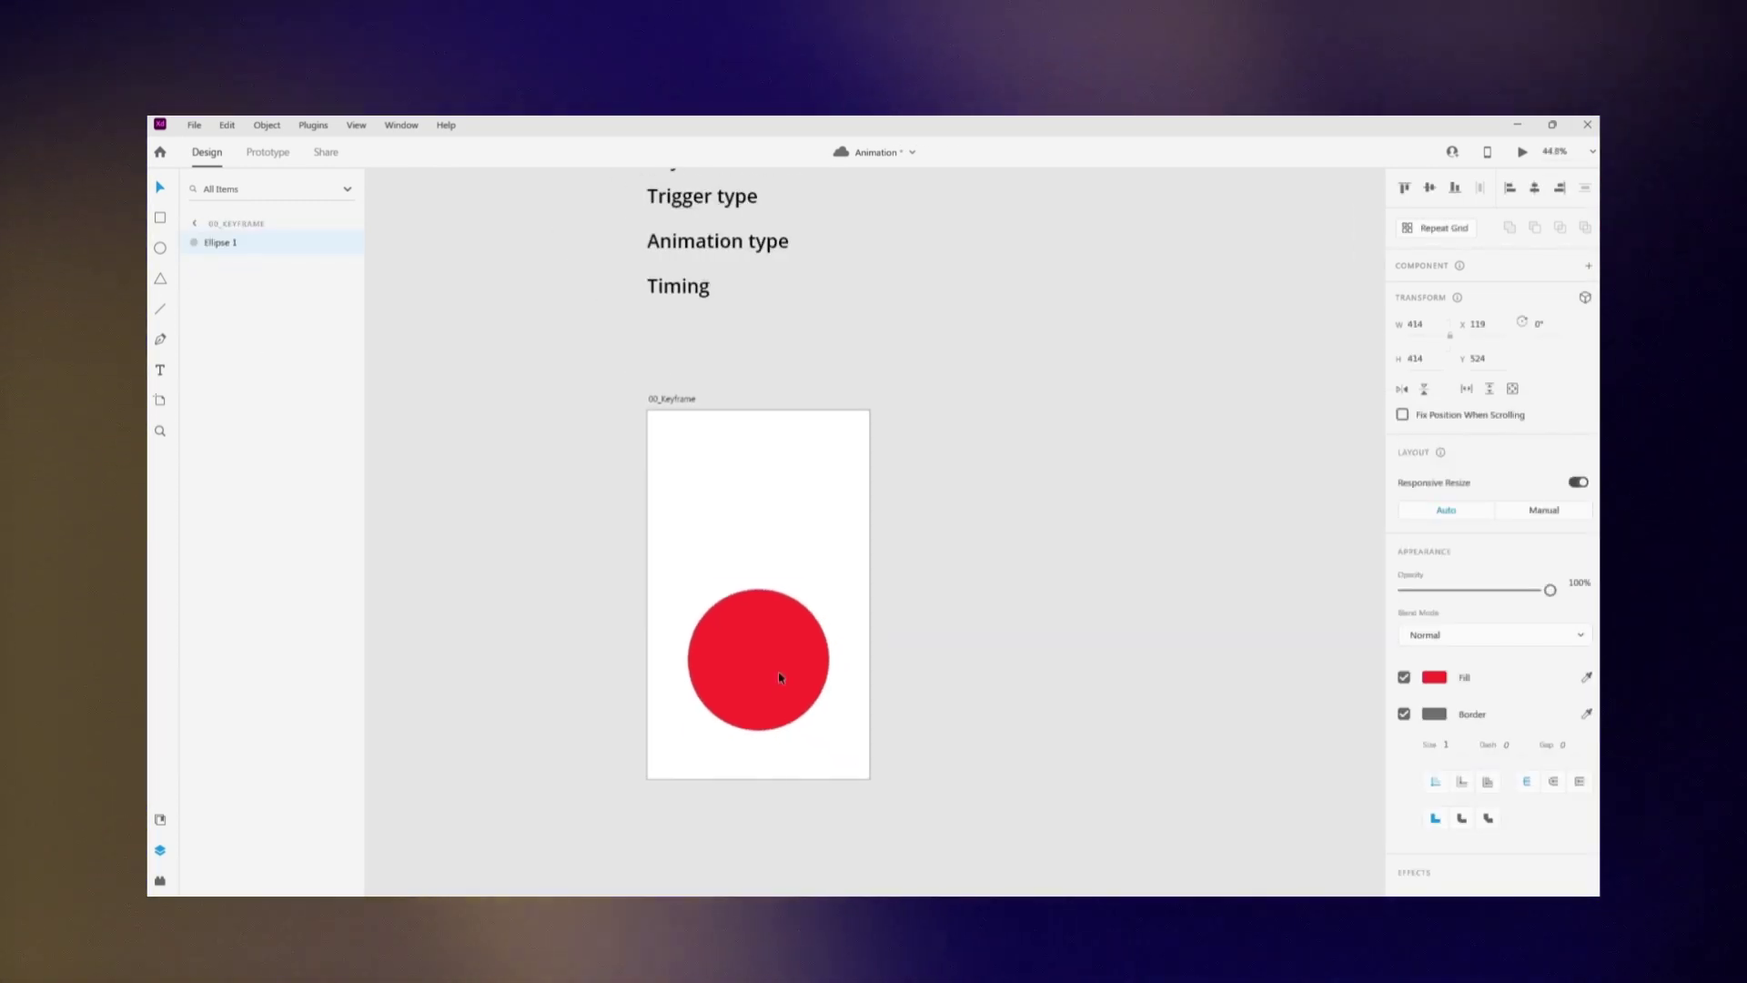
pyautogui.scroll(1, 779, 678)
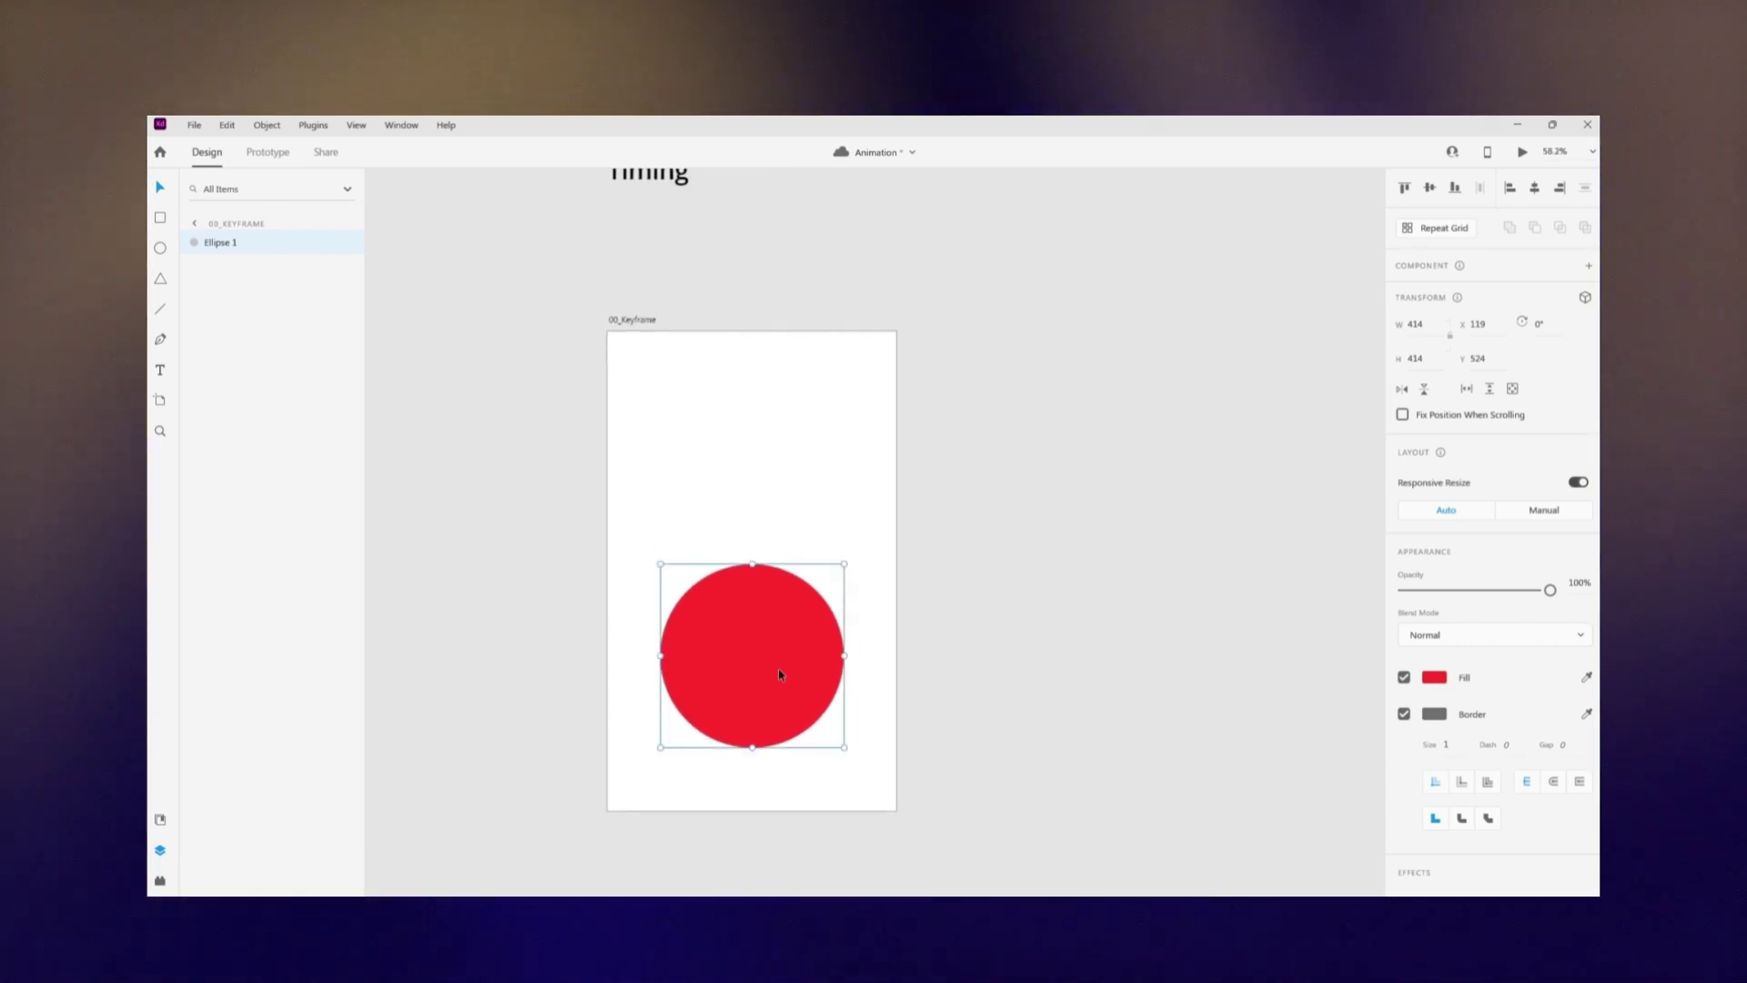
pyautogui.click(922, 676)
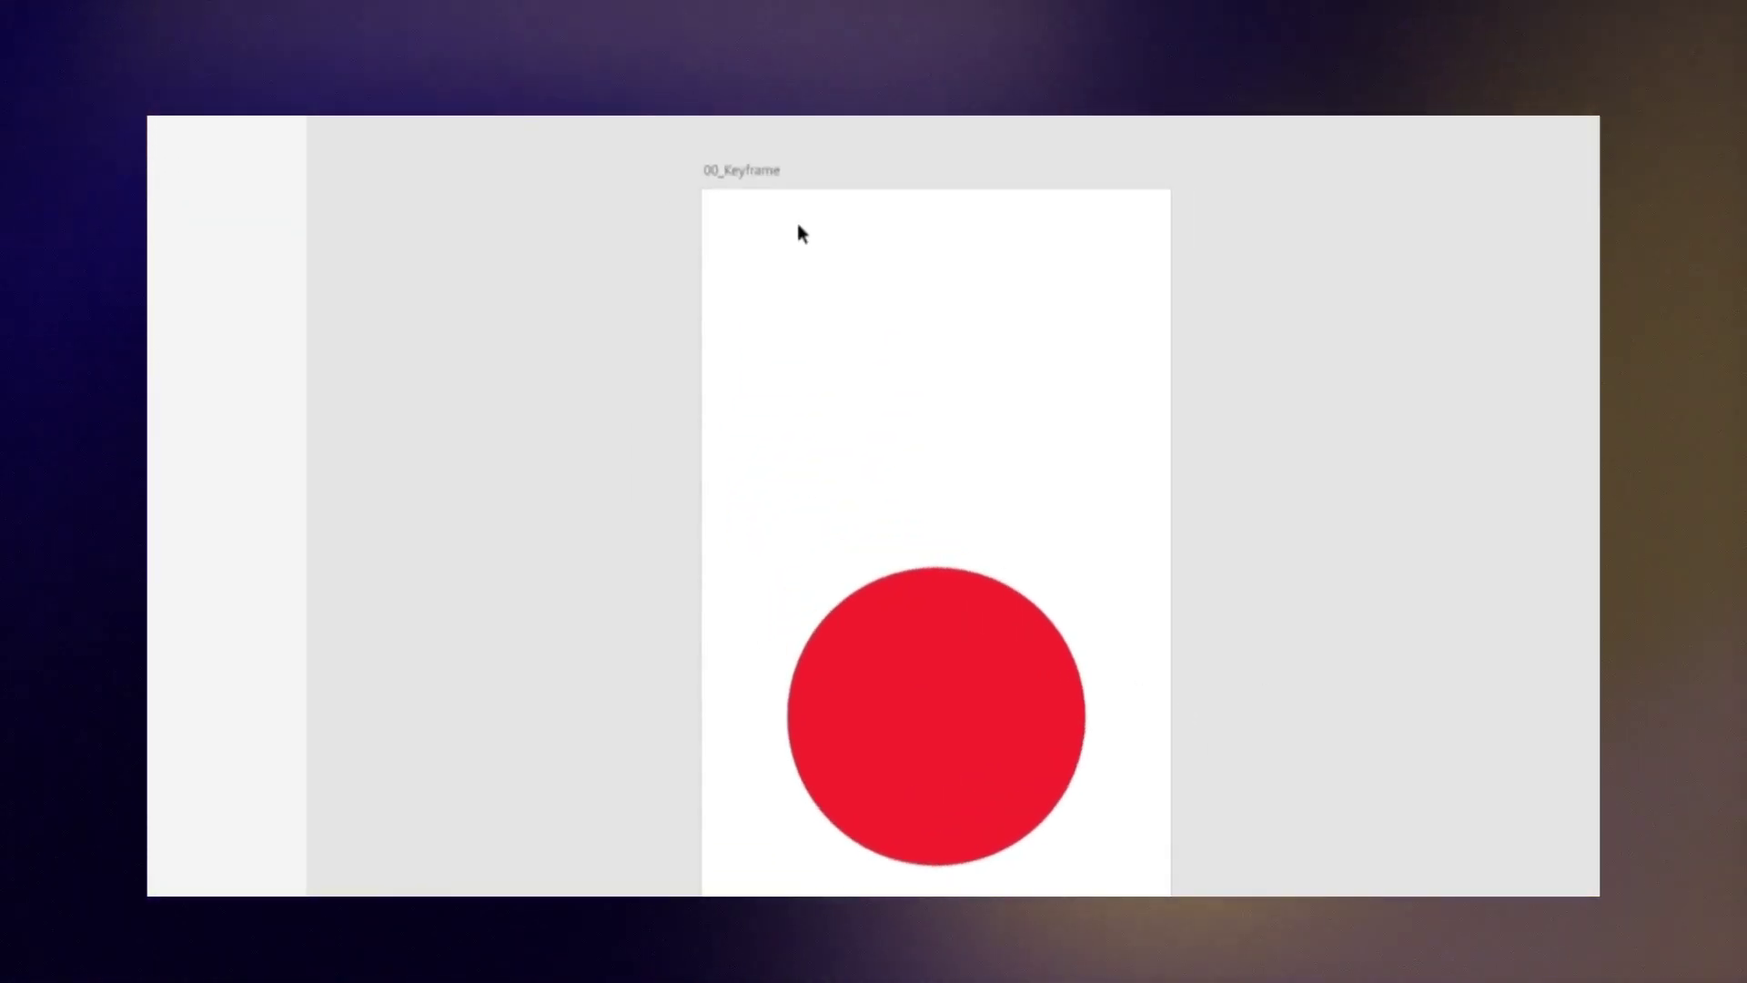
pyautogui.click(754, 173)
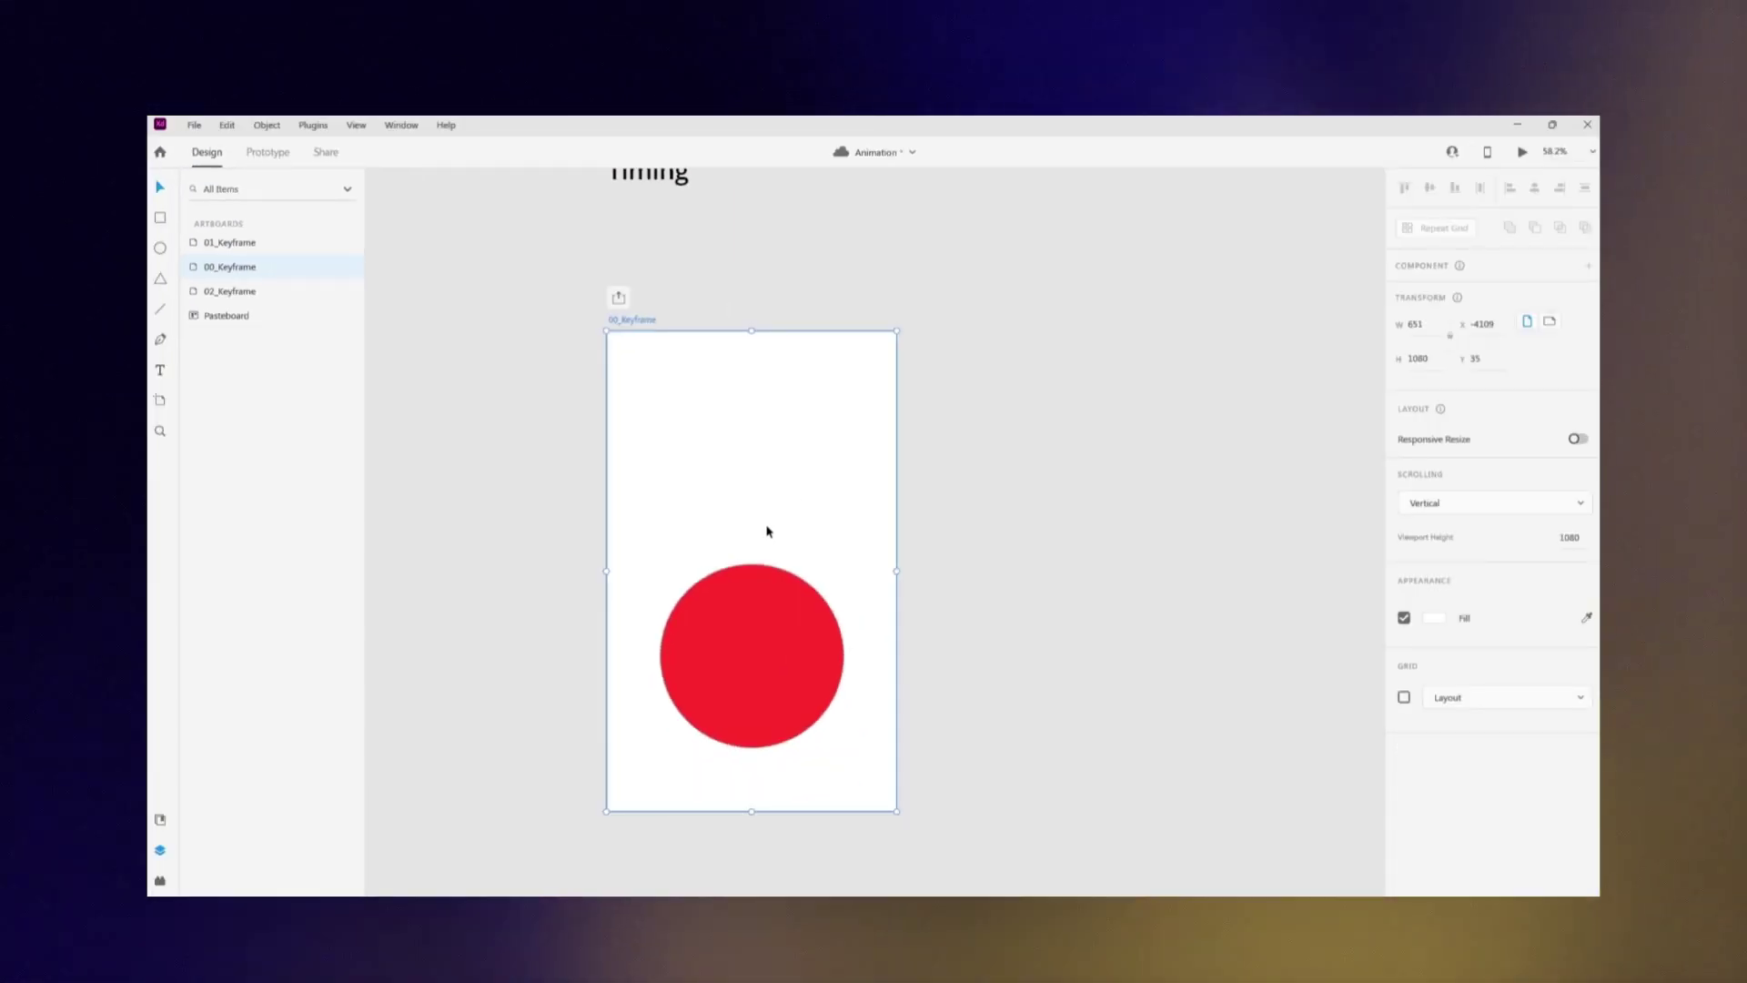
# Move the red circle lower on the 00_Keyframe artboard, to about Y 566, keeping it horizontally centred.
pyautogui.scroll(-2, 778, 515)
pyautogui.click(783, 596)
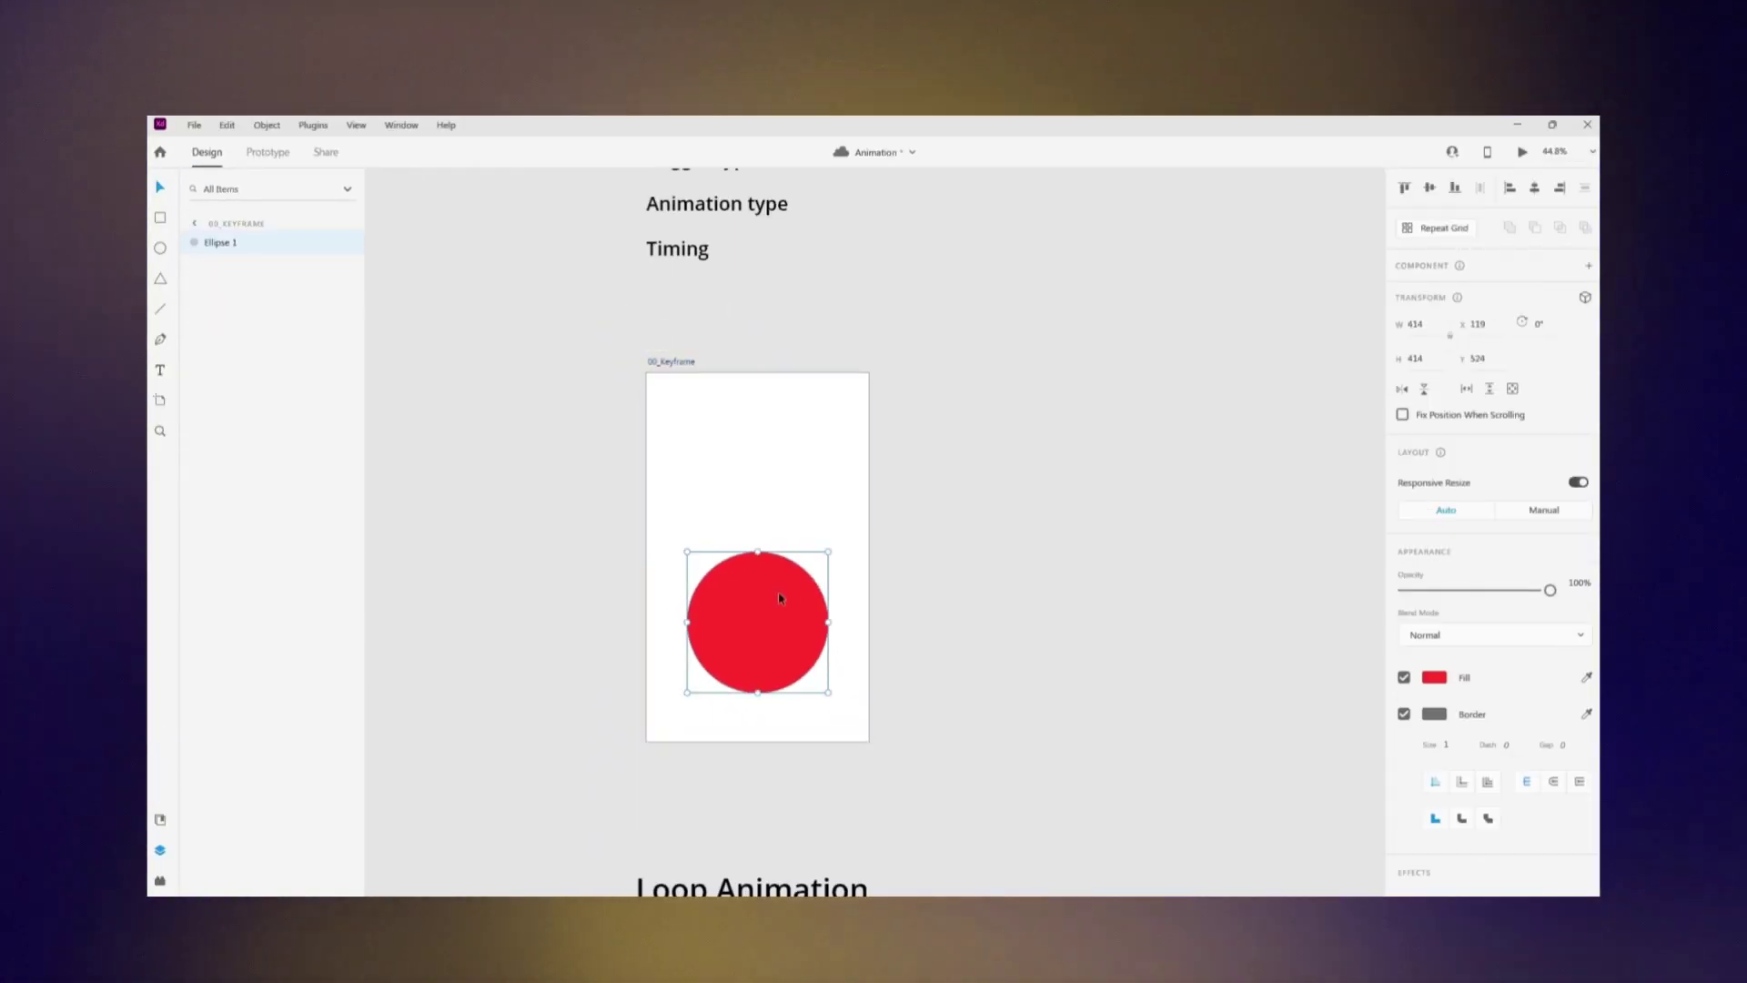
pyautogui.moveTo(784, 624)
pyautogui.mouseDown()
pyautogui.moveTo(786, 640)
pyautogui.moveTo(762, 471)
pyautogui.moveTo(774, 647)
pyautogui.mouseUp()
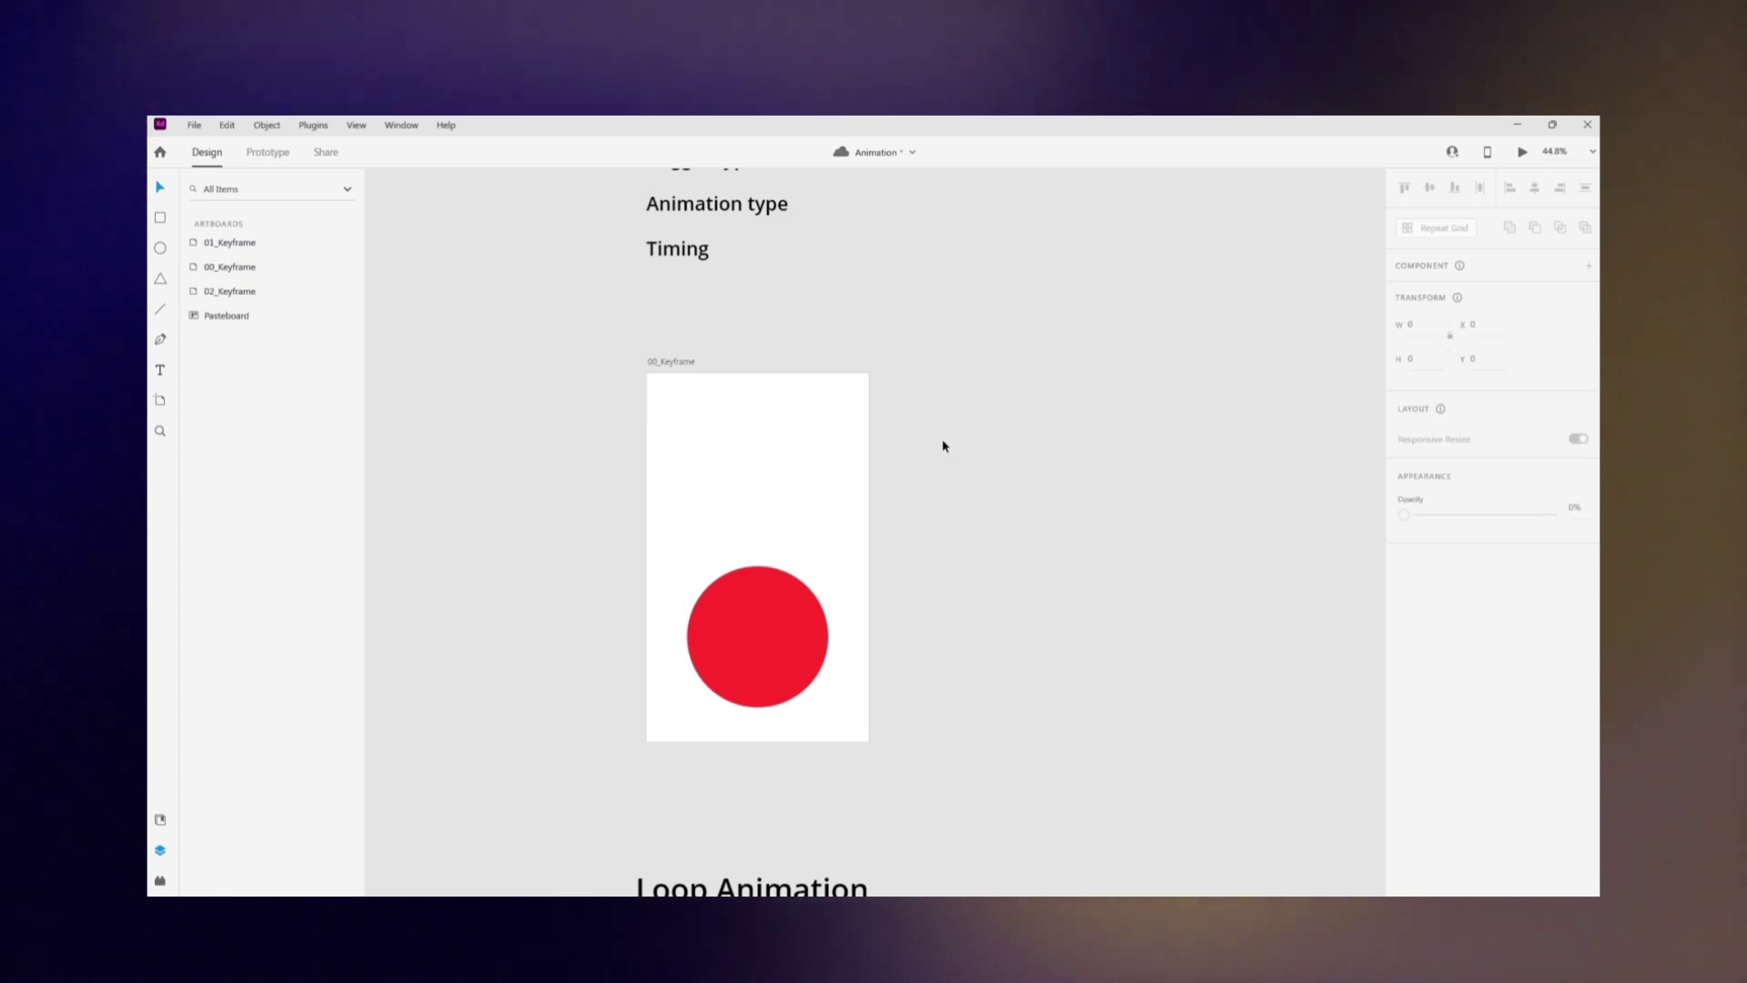
# Duplicate the 00_Keyframe artboard and move the circle in the copy straight up to about Y 65.
pyautogui.scroll(2, 763, 640)
pyautogui.click(752, 597)
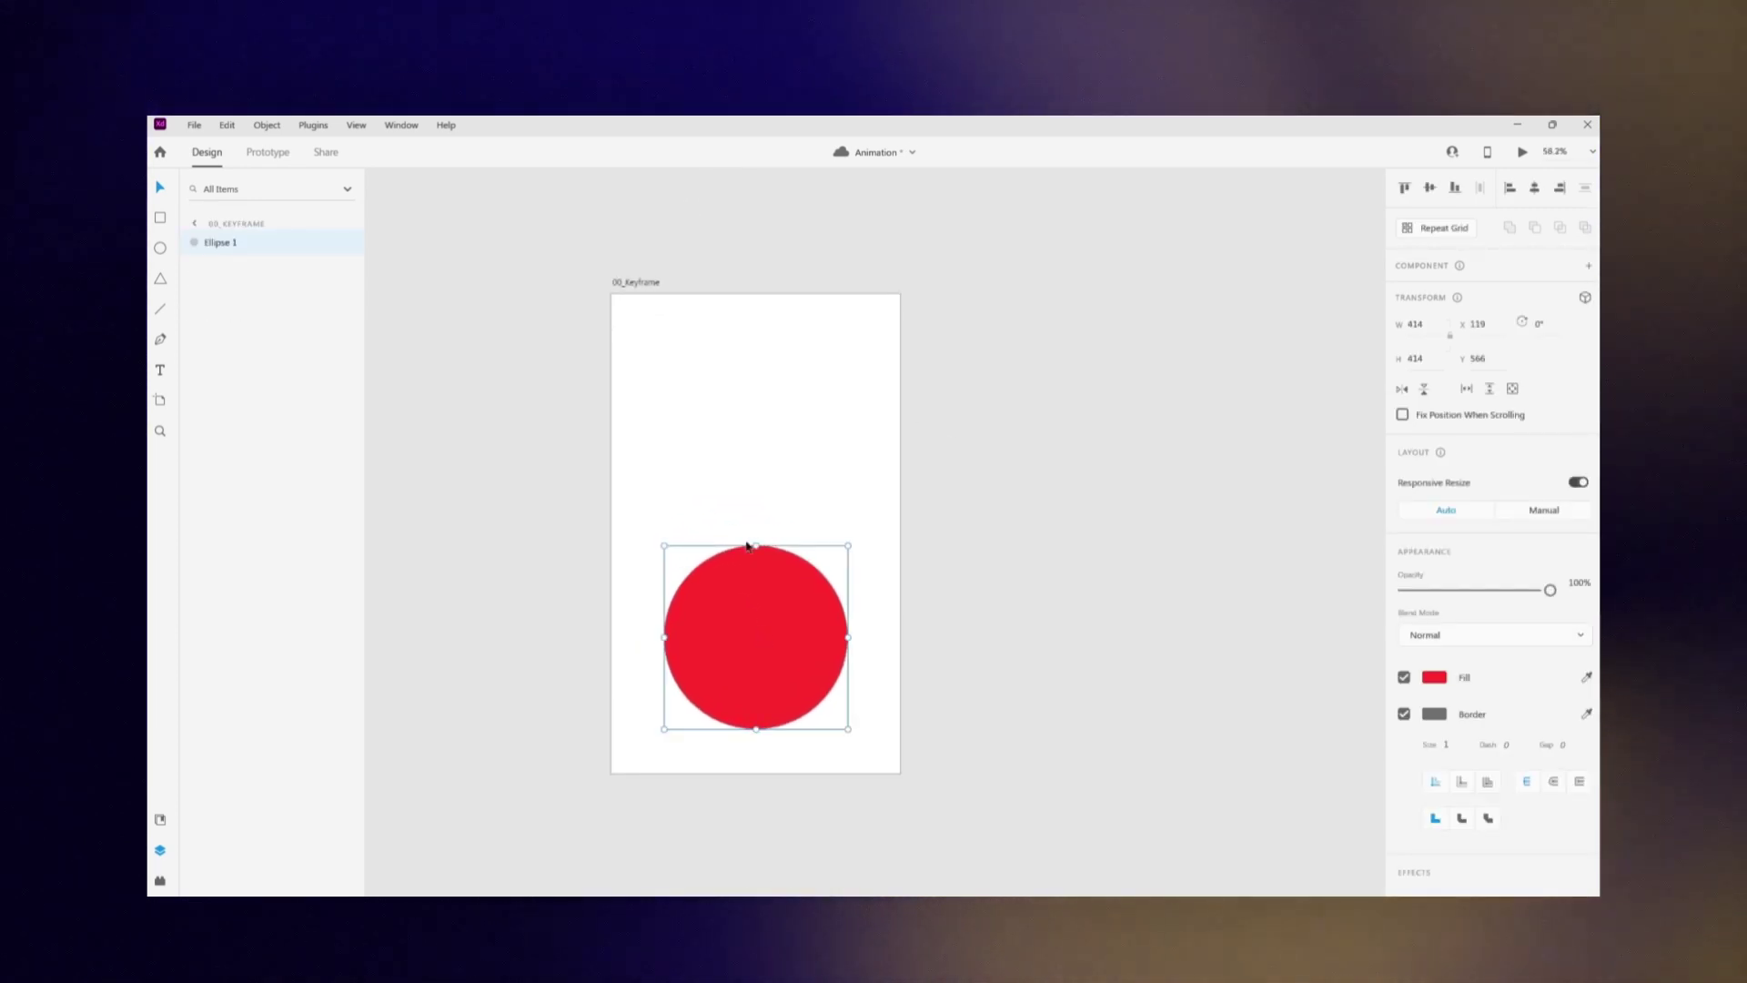
pyautogui.hotkey('ctrl', 'd')
pyautogui.click(1091, 635)
pyautogui.moveTo(1091, 635); pyautogui.dragTo(1076, 447)
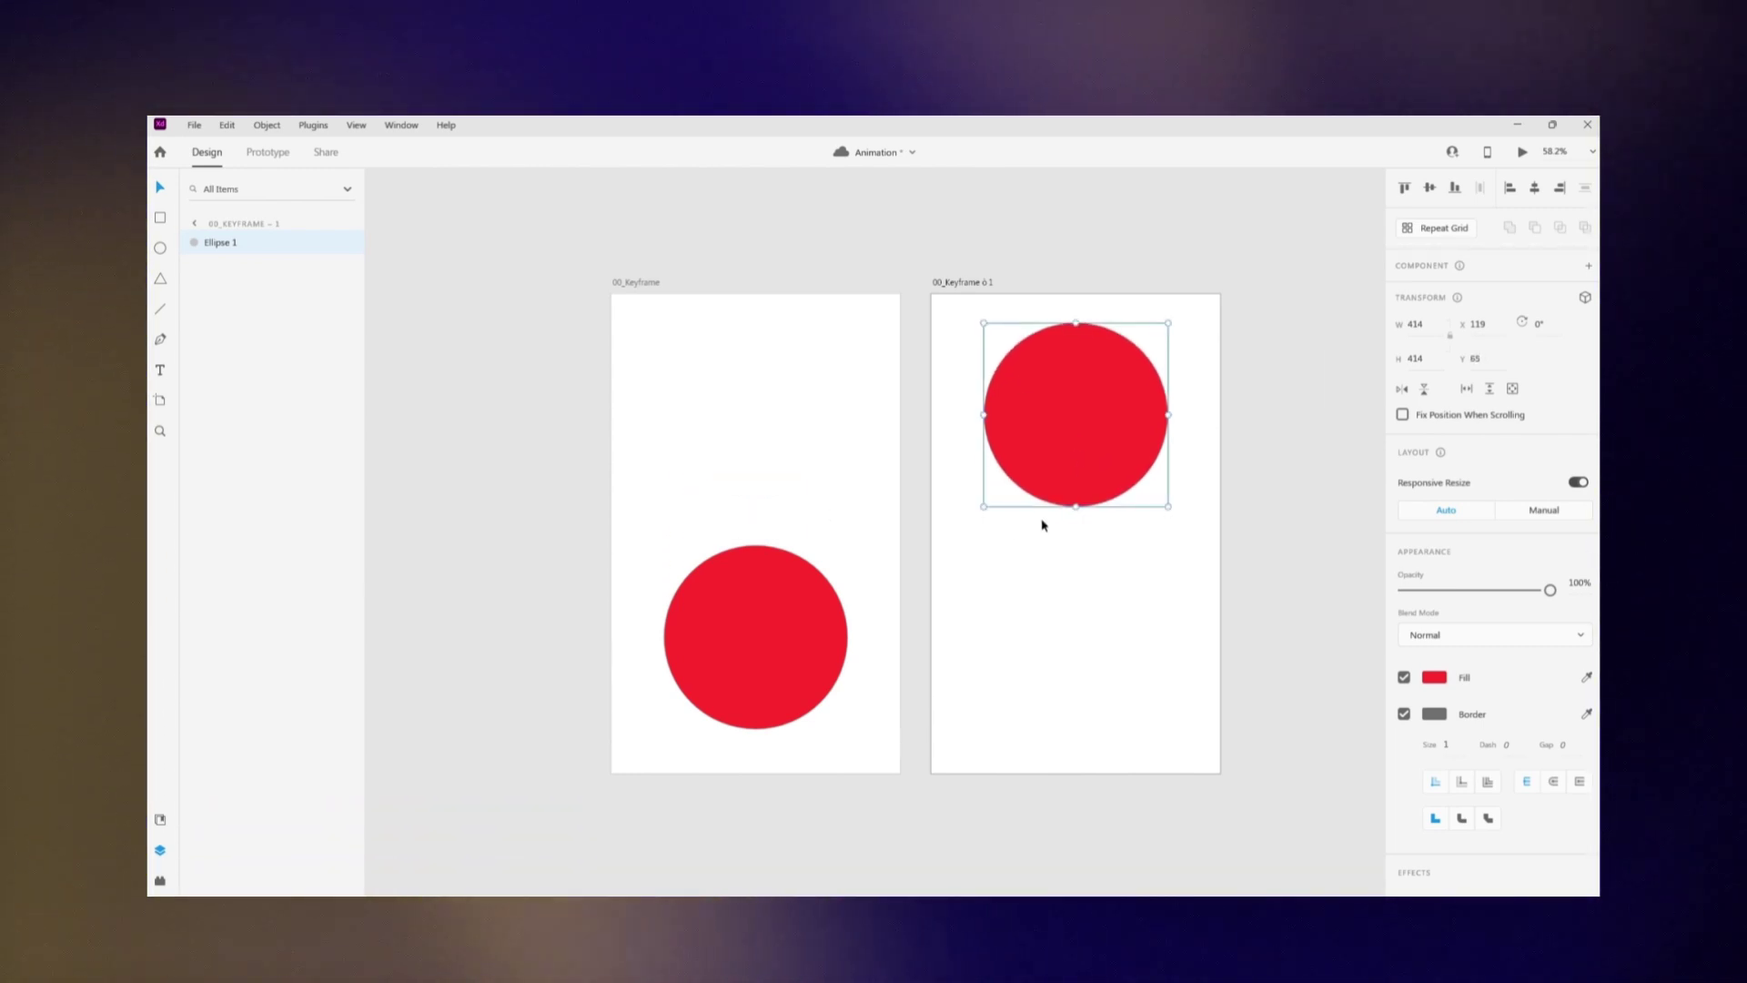
pyautogui.click(800, 632)
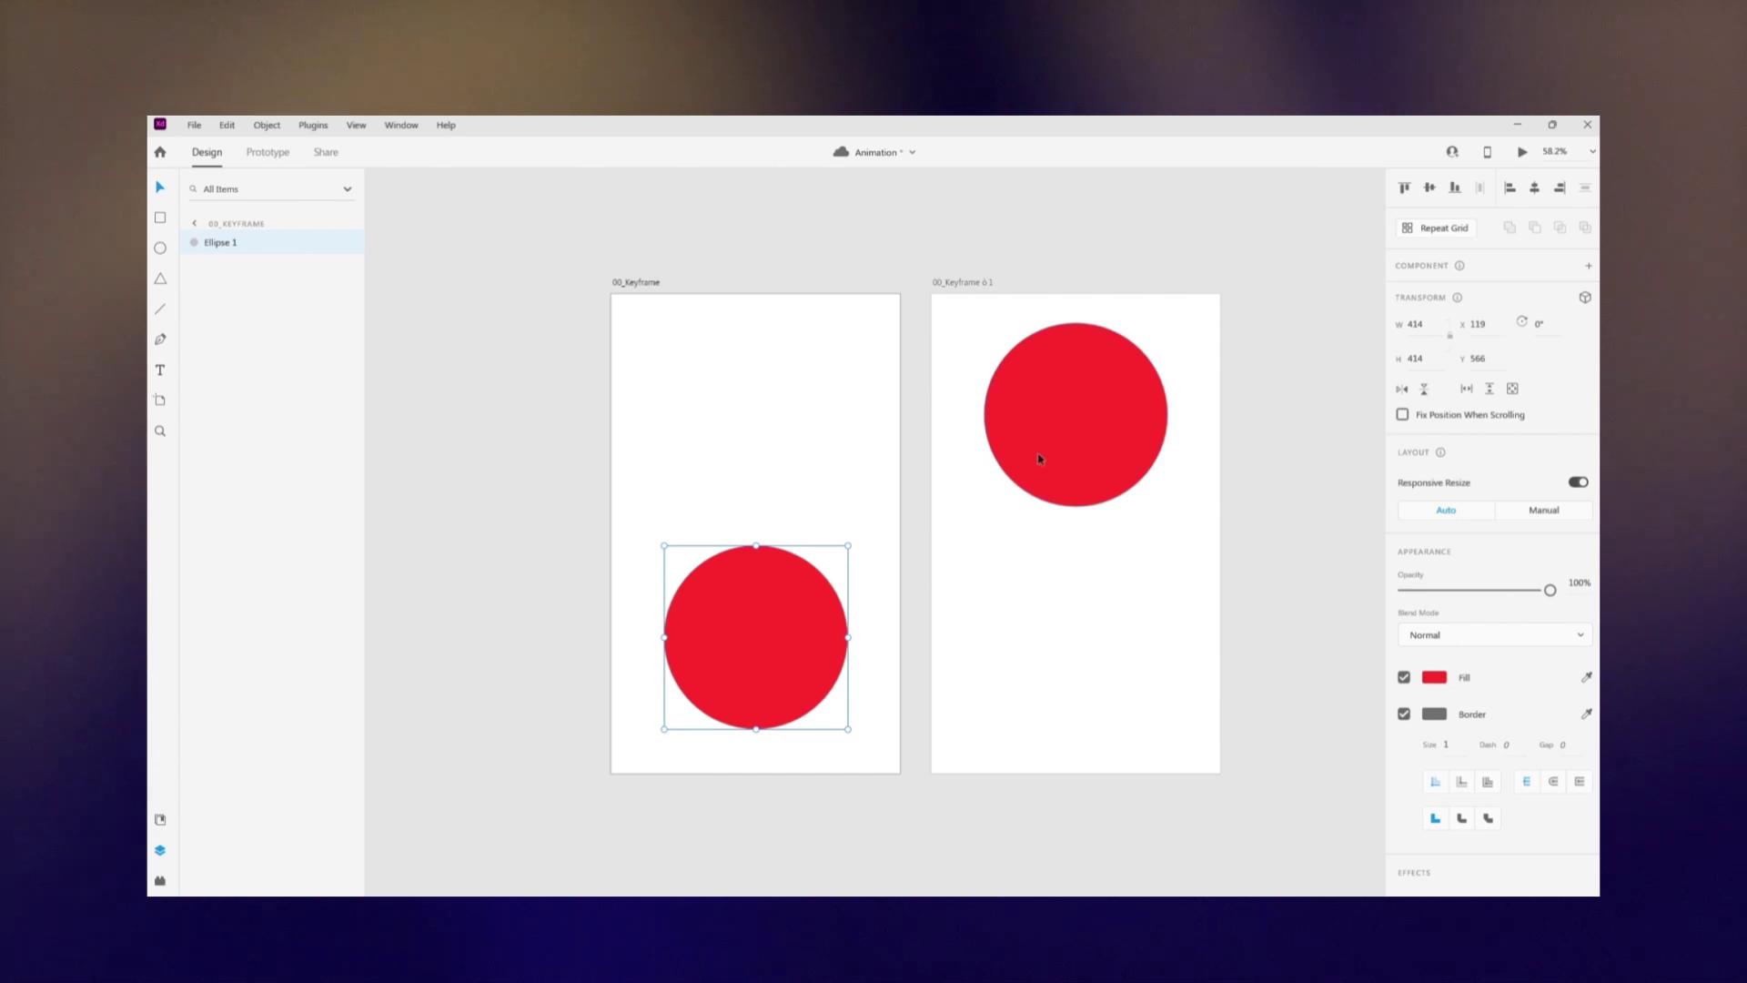
pyautogui.click(1061, 441)
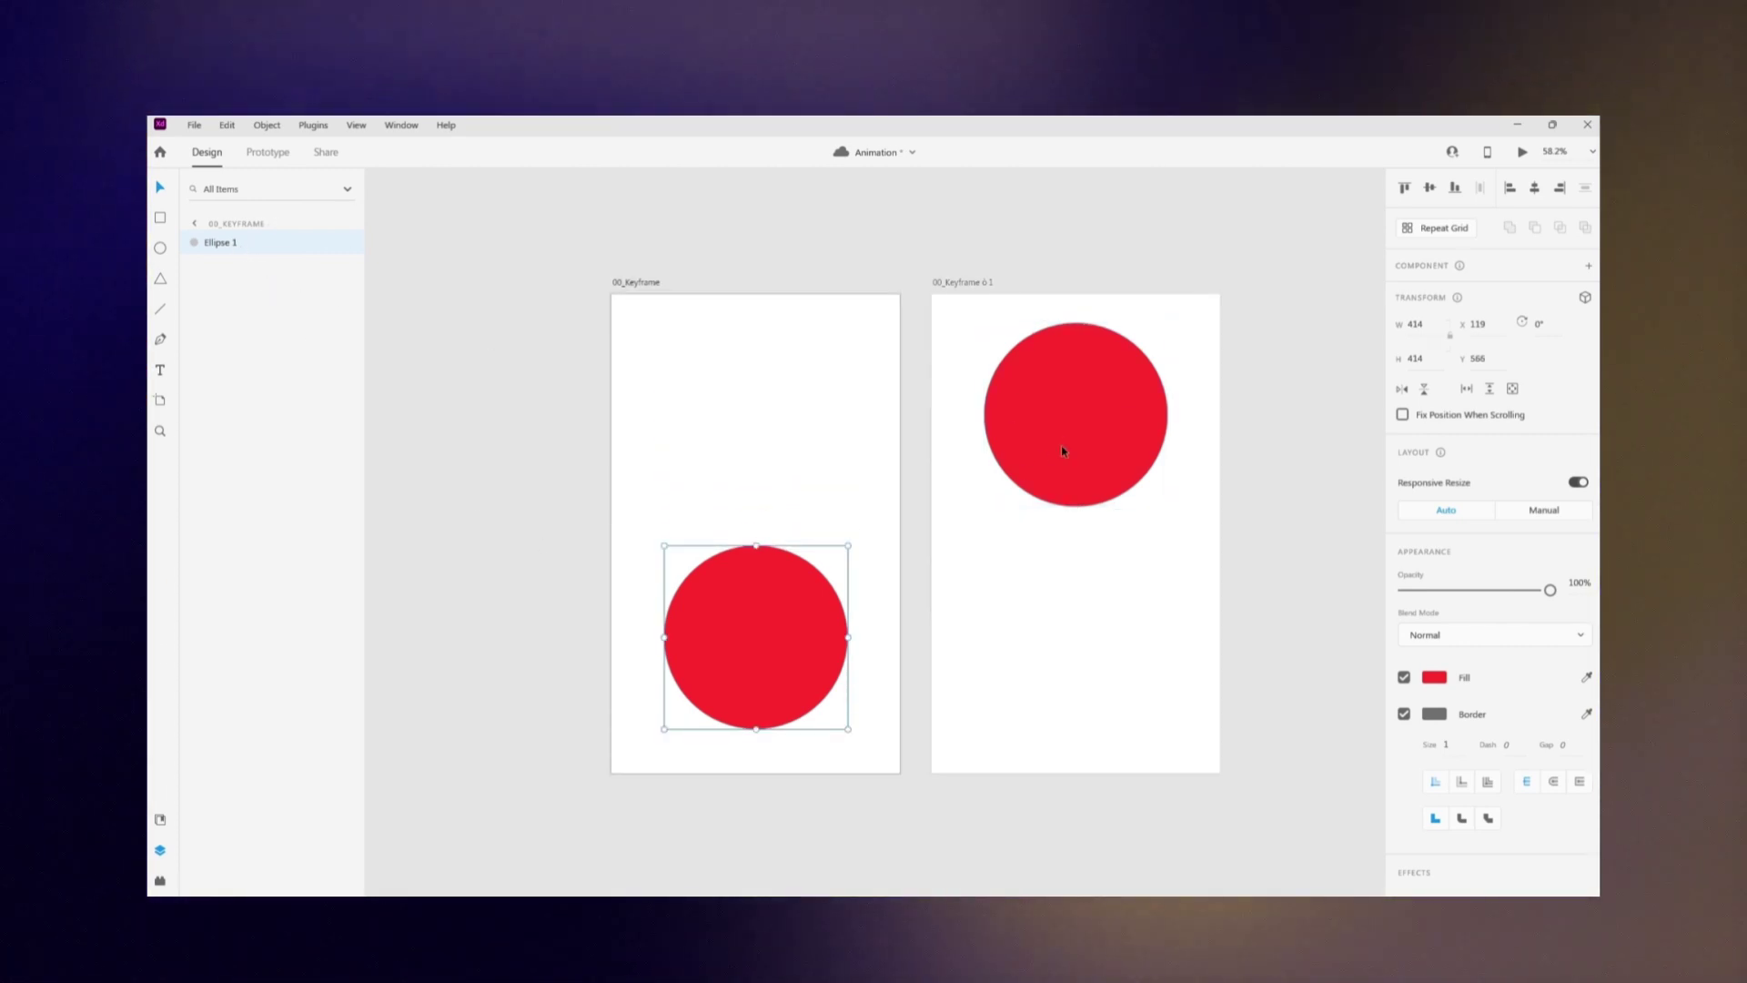
pyautogui.click(1061, 446)
# Duplicate the 00_Keyframe – 1 artboard and shrink the circle in the copy around its centre to about half its size.
pyautogui.hscroll(2, 819, 510)
pyautogui.press('Escape')
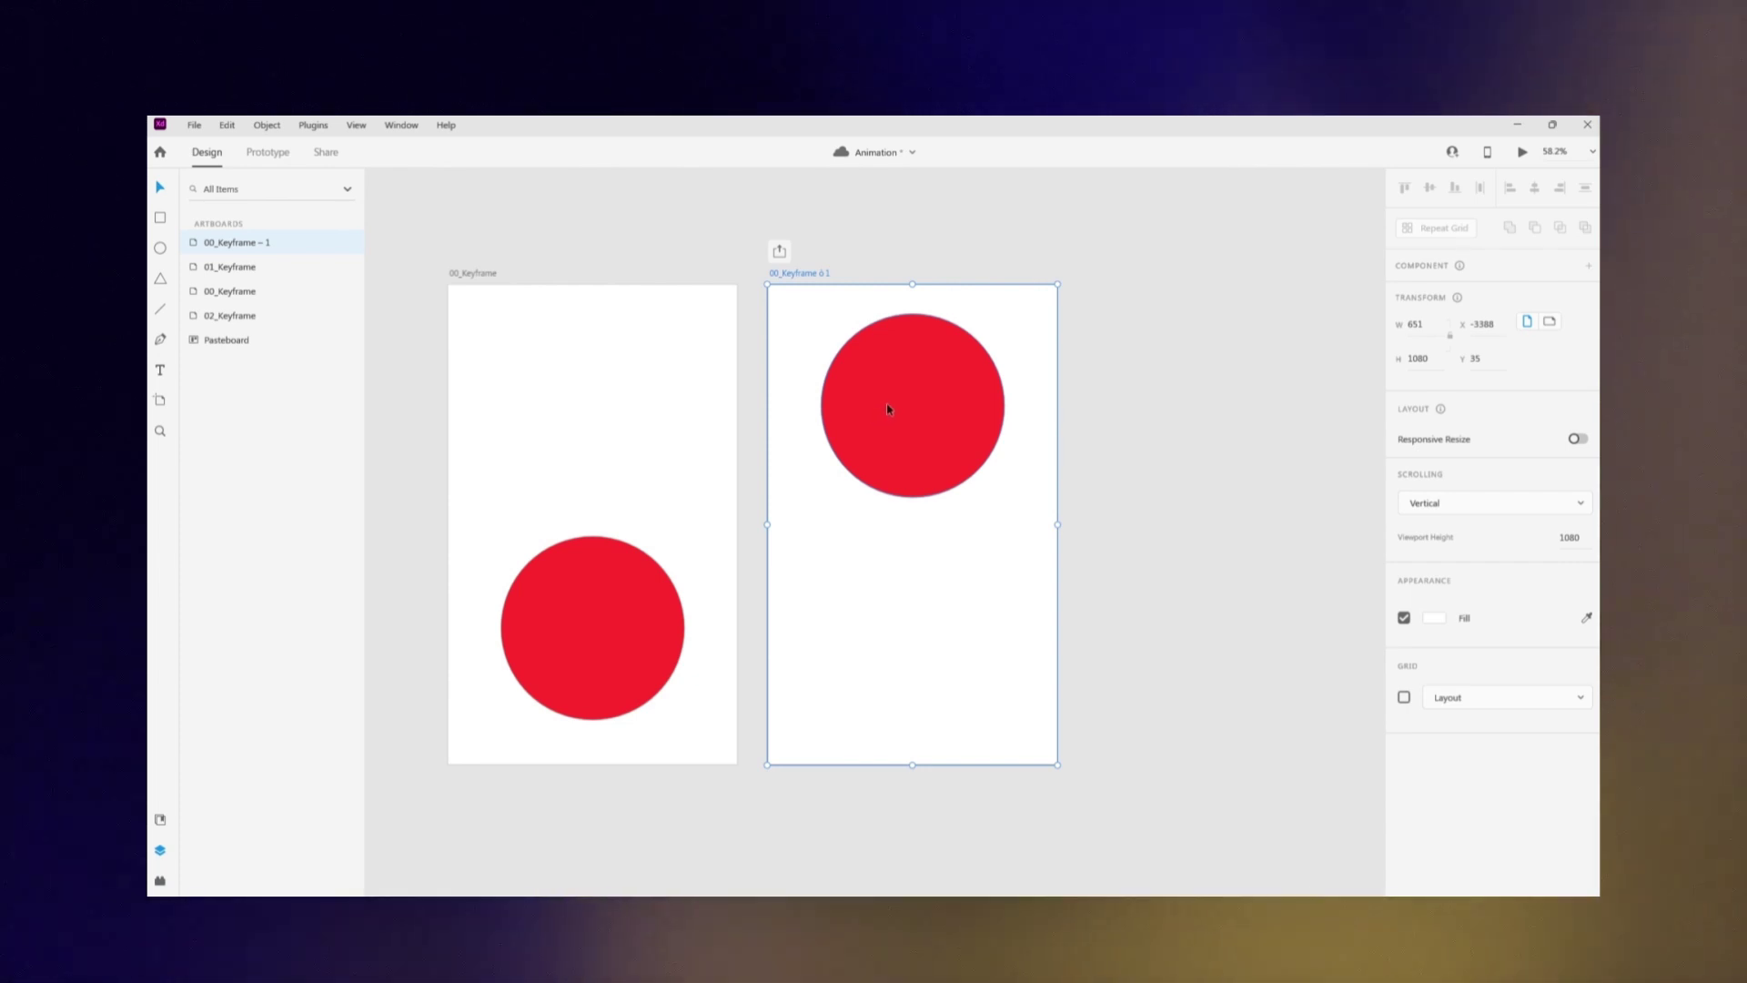
pyautogui.hotkey('ctrl', 'd')
pyautogui.moveTo(1006, 436); pyautogui.dragTo(882, 454)
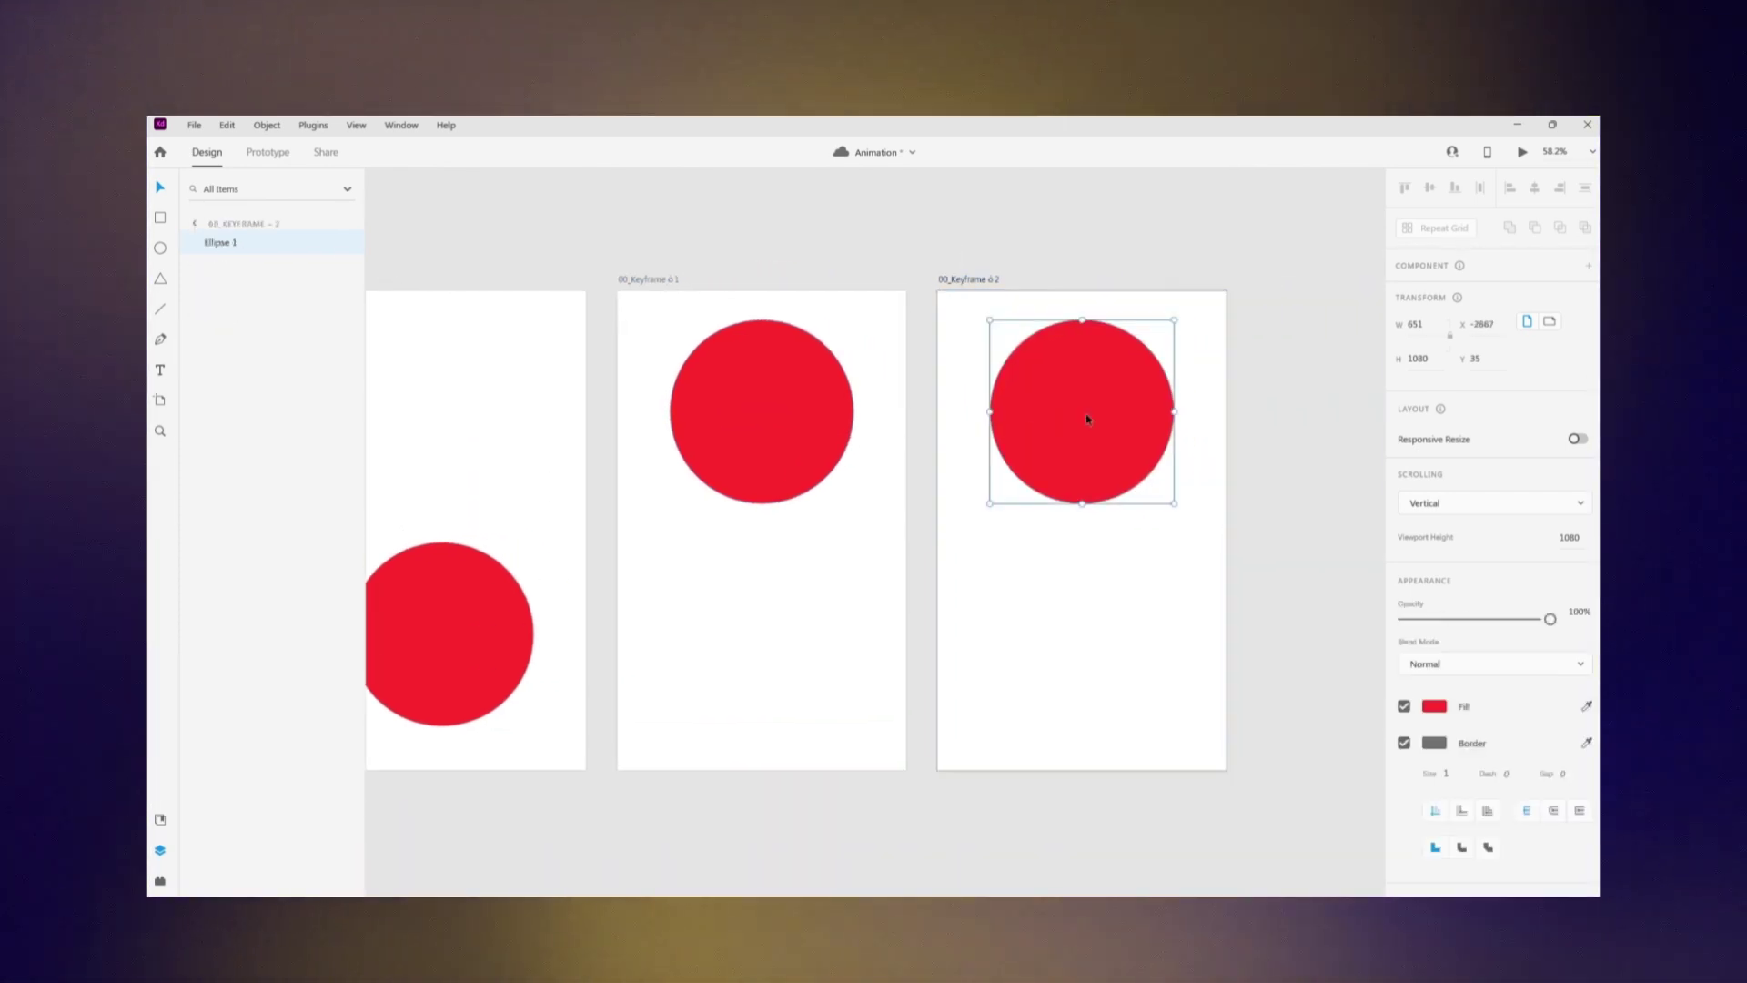
pyautogui.click(1084, 418)
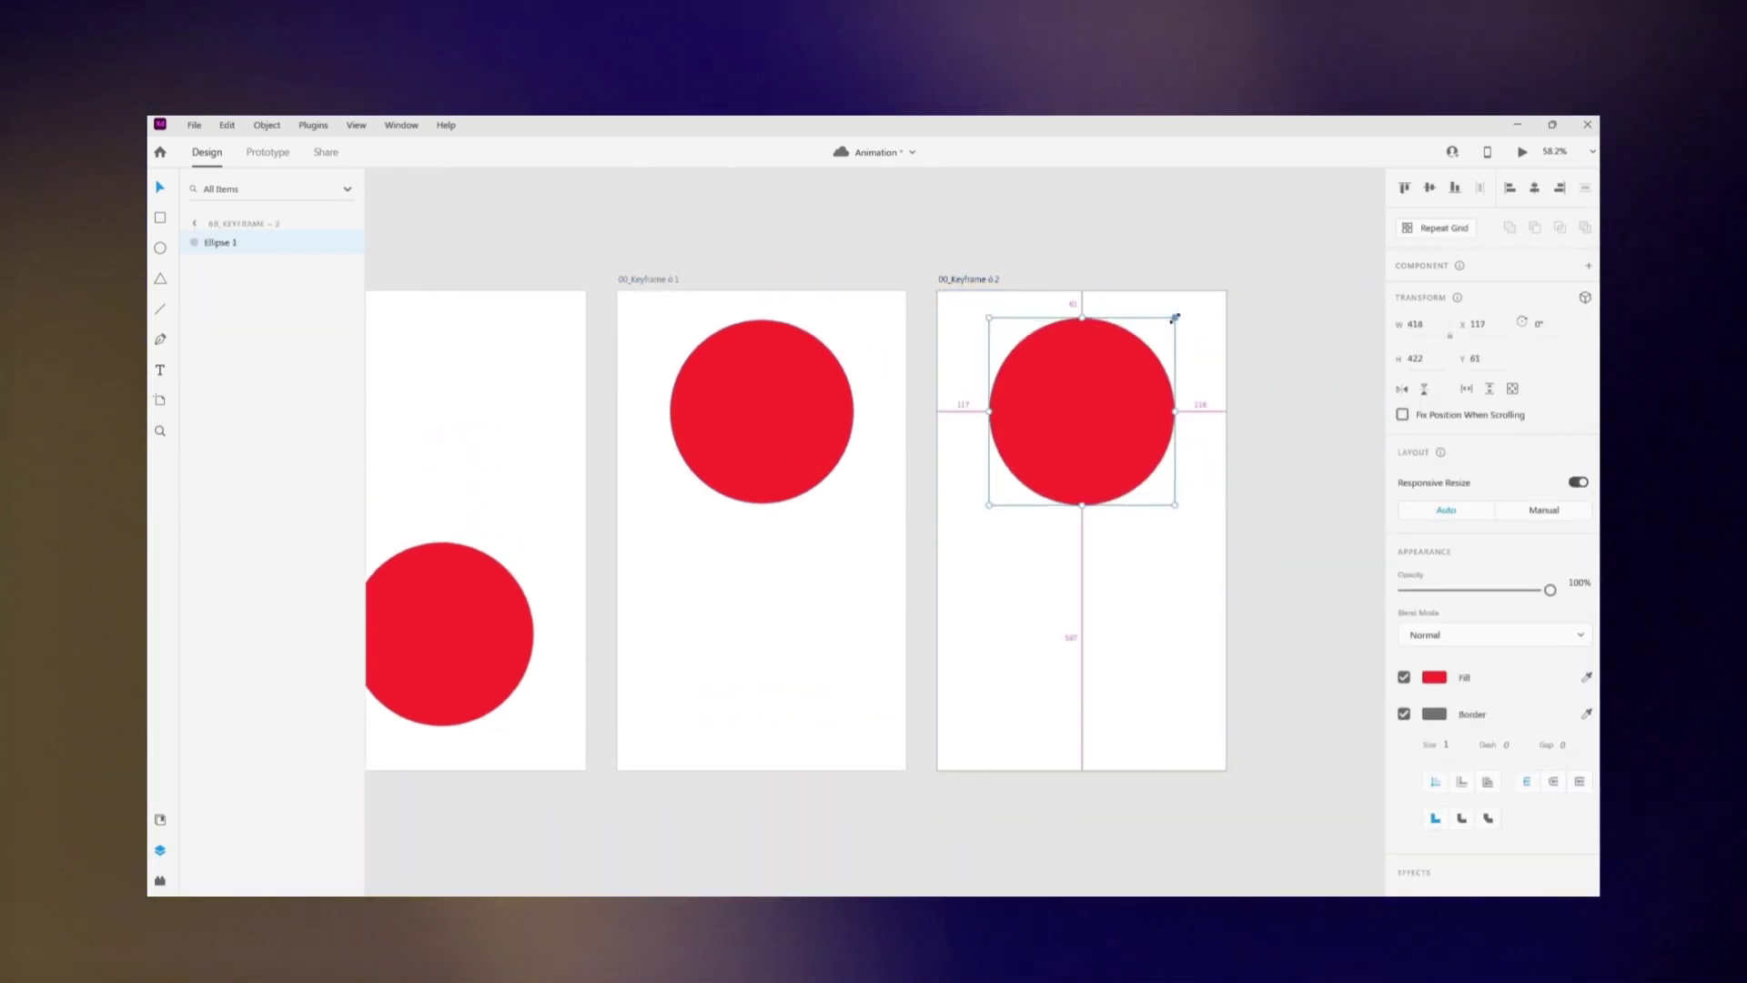
pyautogui.moveTo(1153, 334); pyautogui.dragTo(1123, 344)
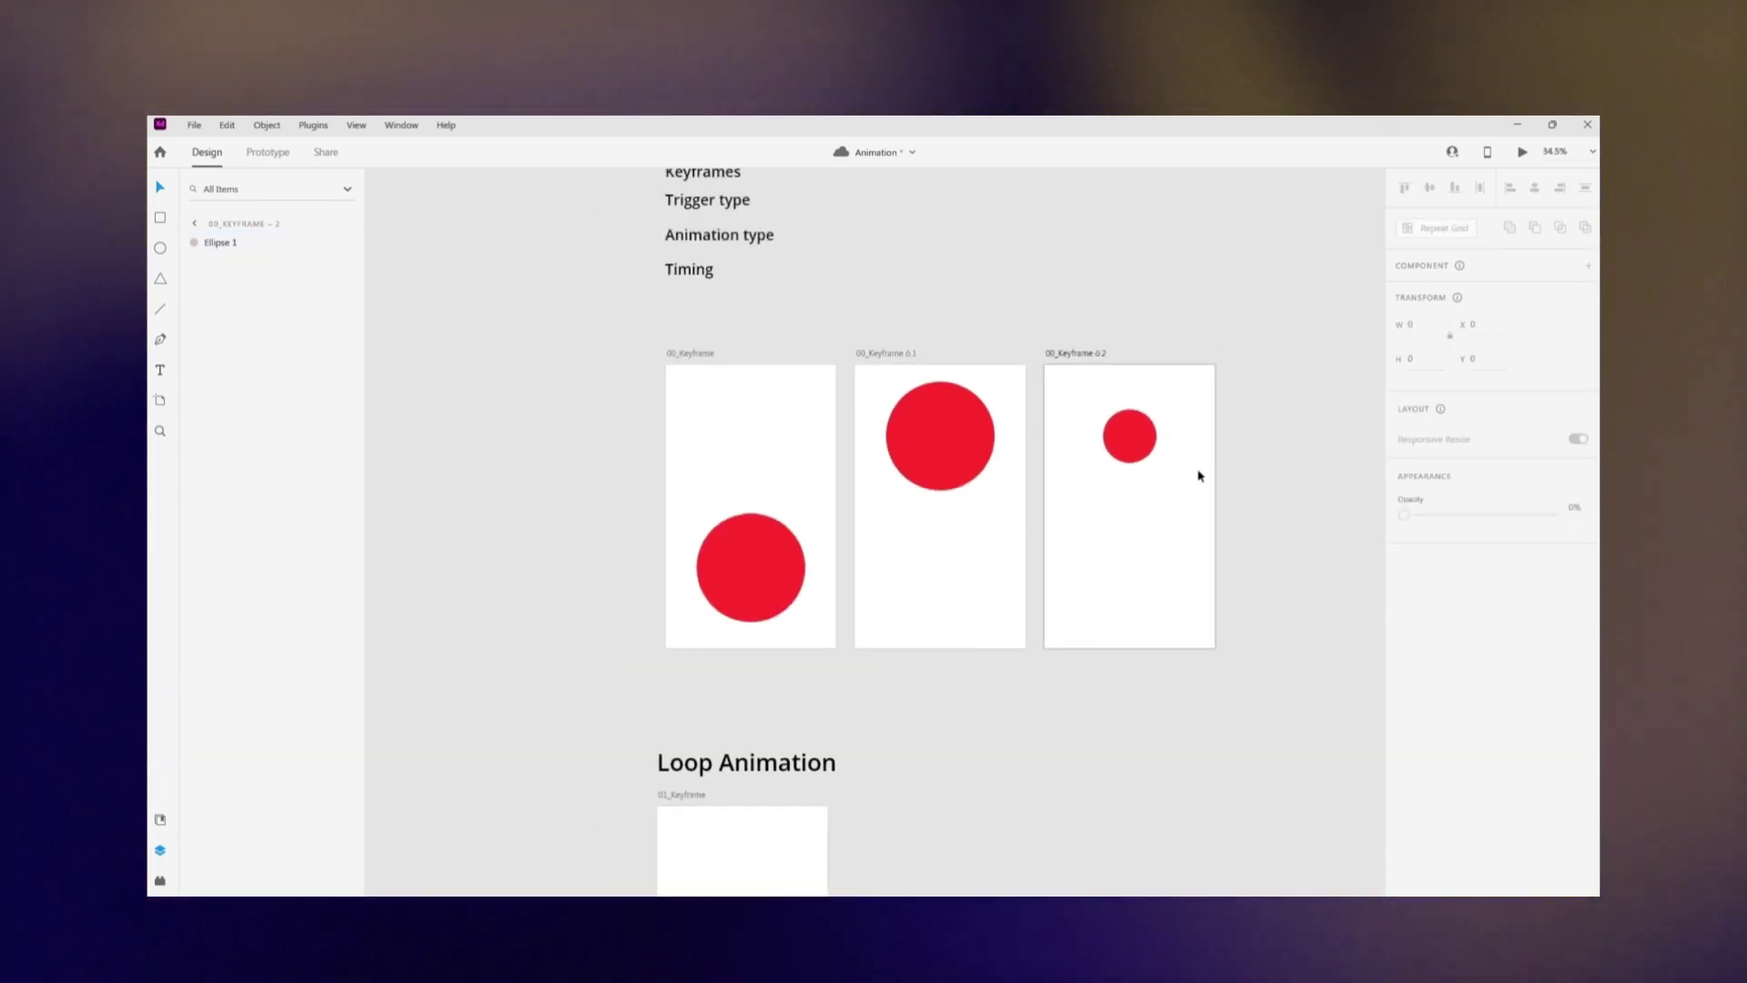
# Space the three circle artboards further apart in a row and switch to prototyping.
pyautogui.moveTo(1252, 461); pyautogui.dragTo(1179, 471)
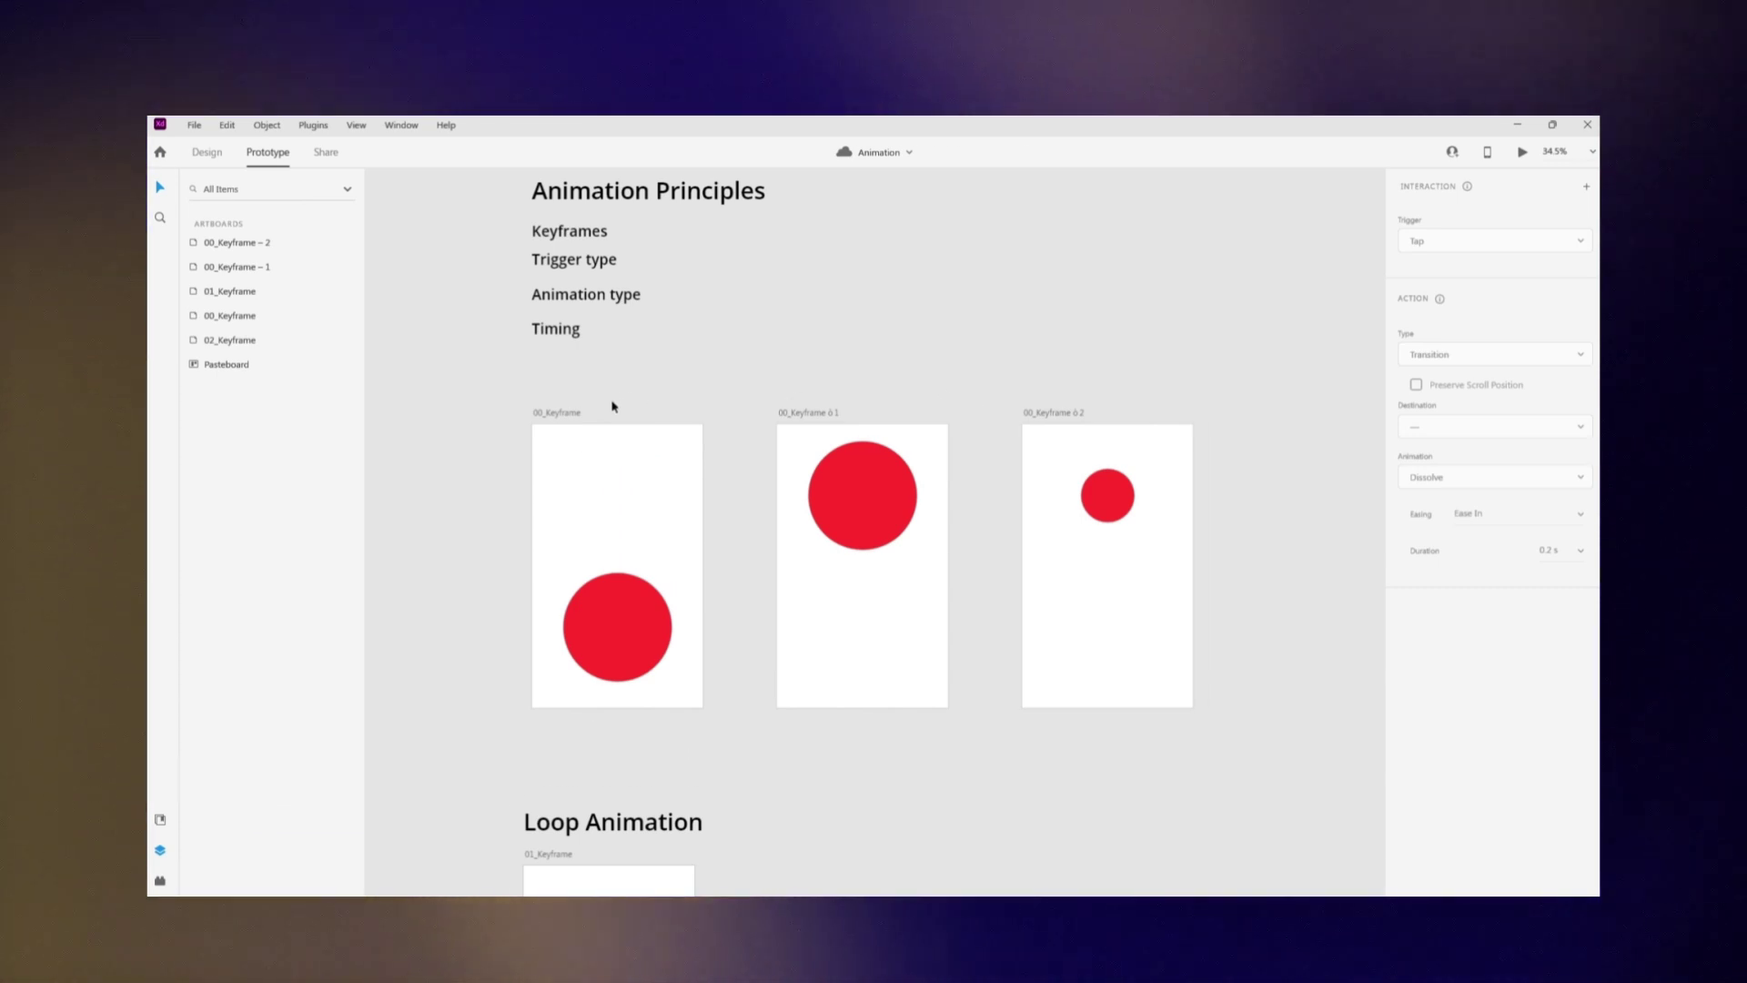
pyautogui.click(577, 418)
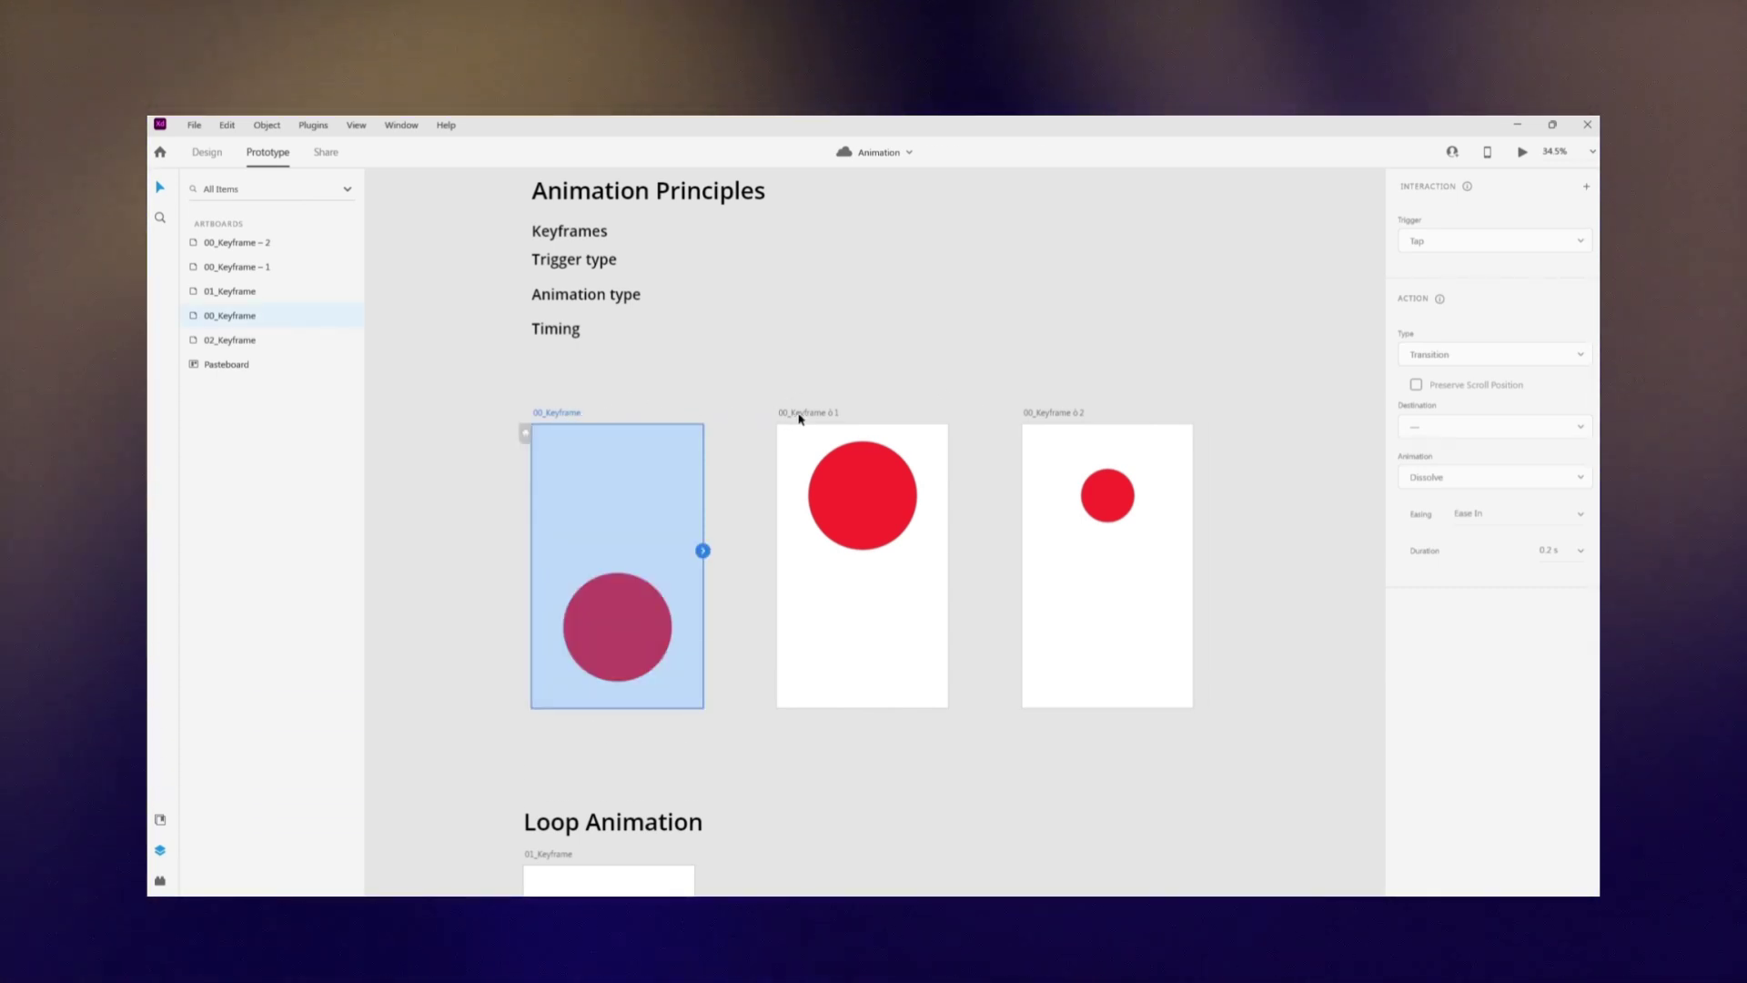
pyautogui.keyDown('shift'); pyautogui.click(800, 418); pyautogui.keyUp('shift')
pyautogui.keyDown('shift'); pyautogui.click(1050, 418); pyautogui.keyUp('shift')
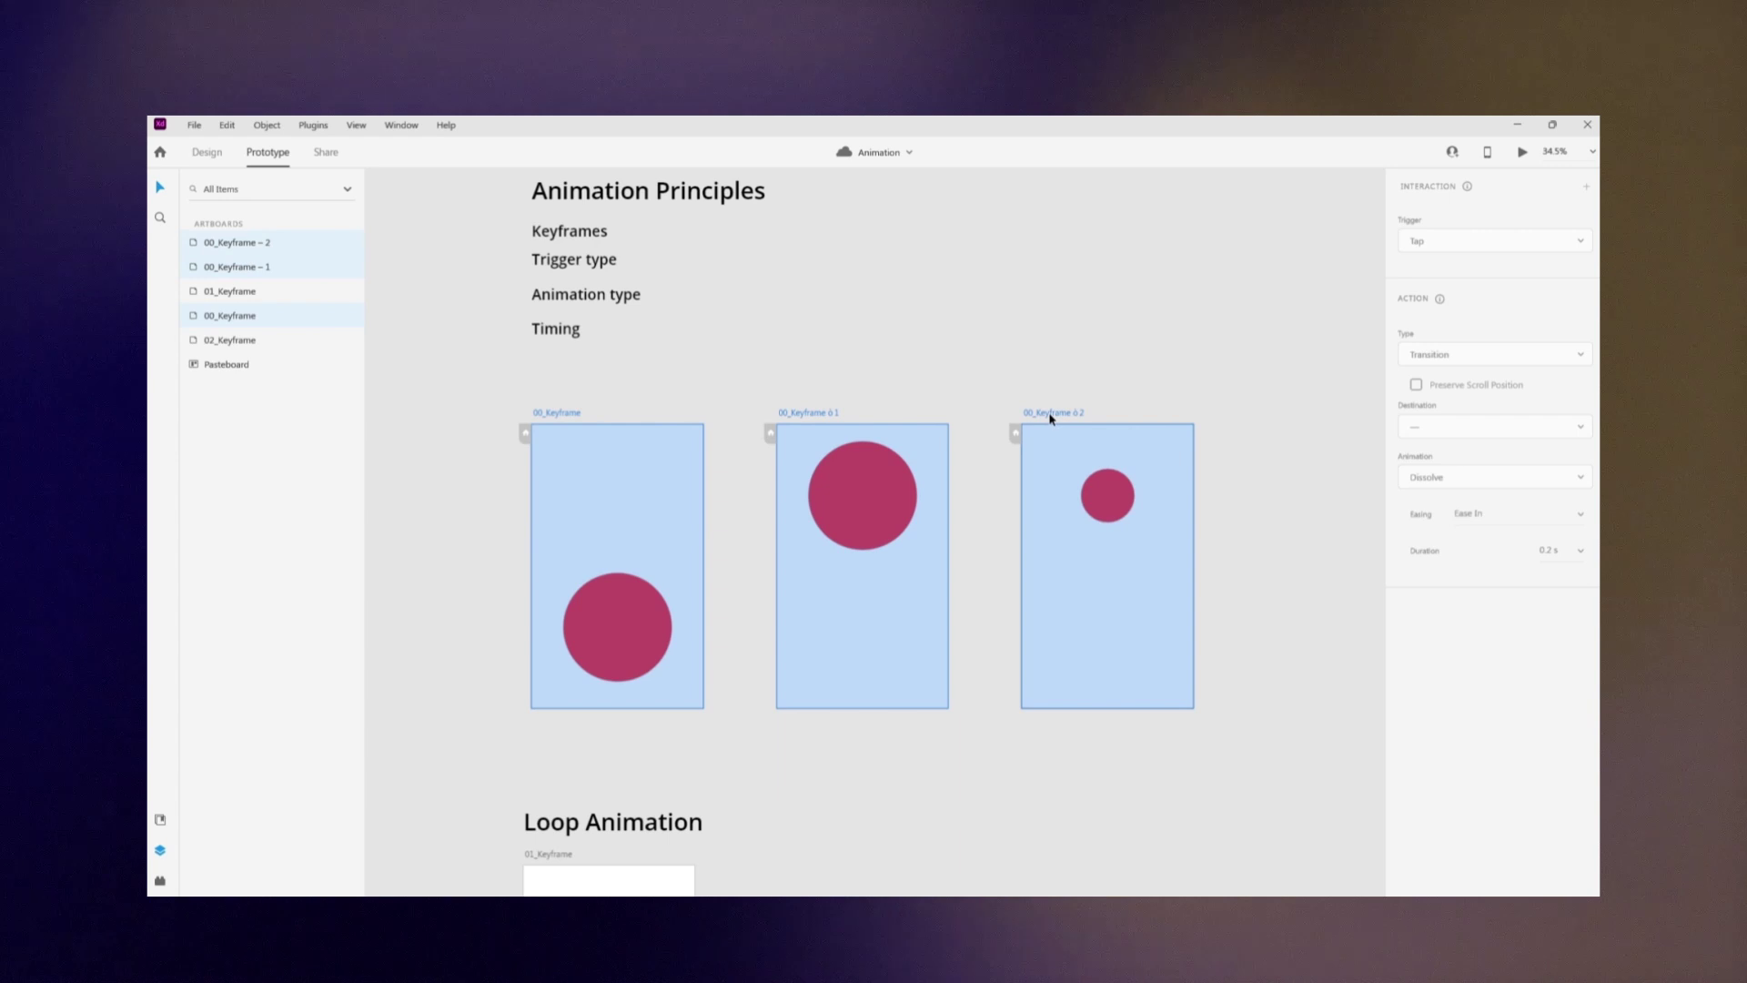
pyautogui.click(962, 541)
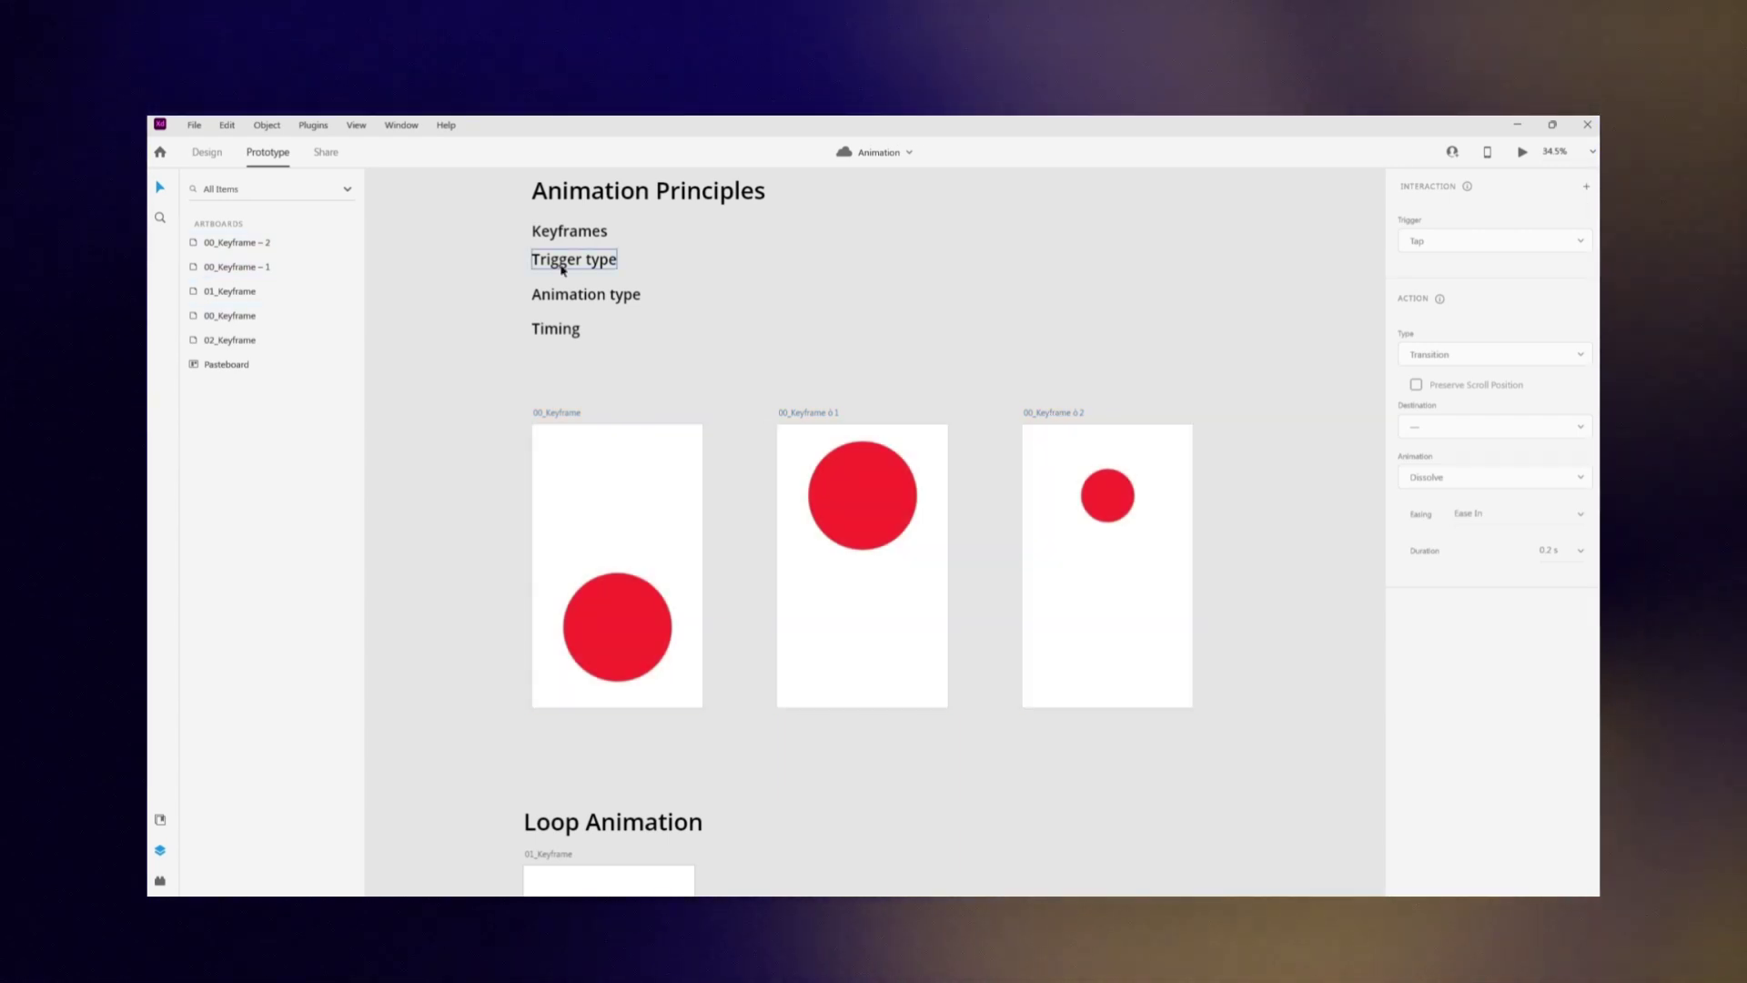
pyautogui.click(563, 264)
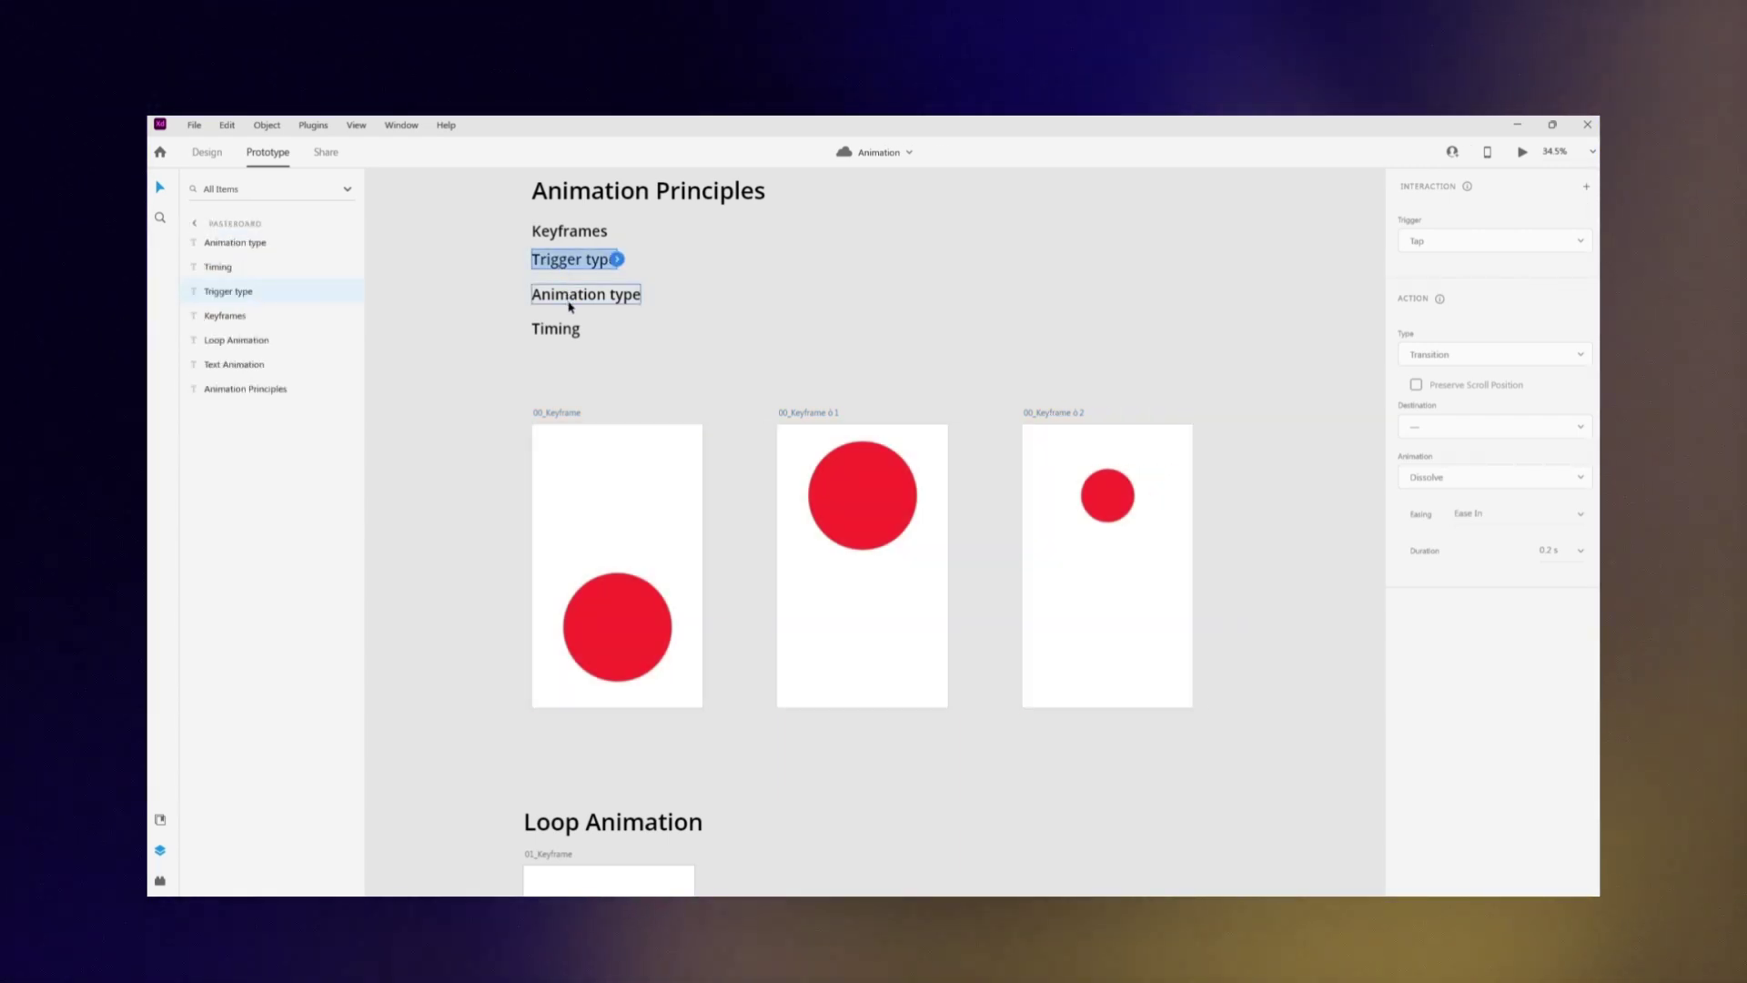
pyautogui.keyDown('shift'); pyautogui.click(569, 296); pyautogui.keyUp('shift')
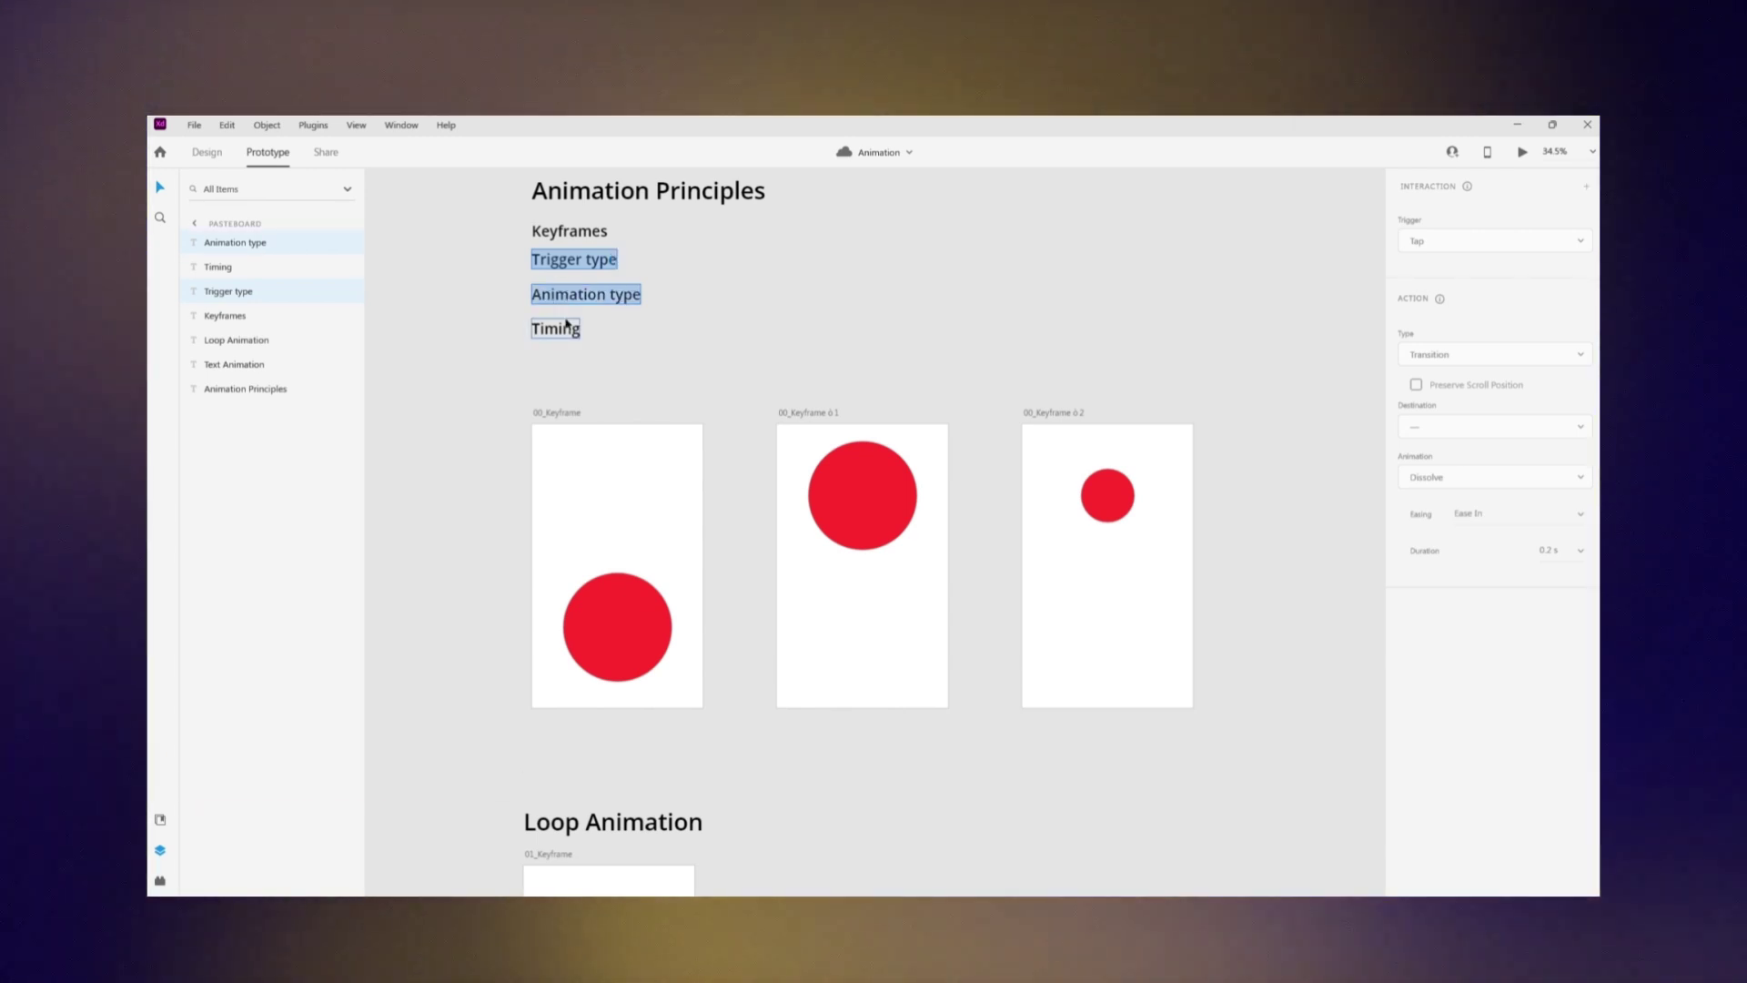
# Connect 00_Keyframe to 00_Keyframe – 1, and 00_Keyframe – 1 to 00_Keyframe – 2, with Auto-Animate interactions.
pyautogui.click(261, 159)
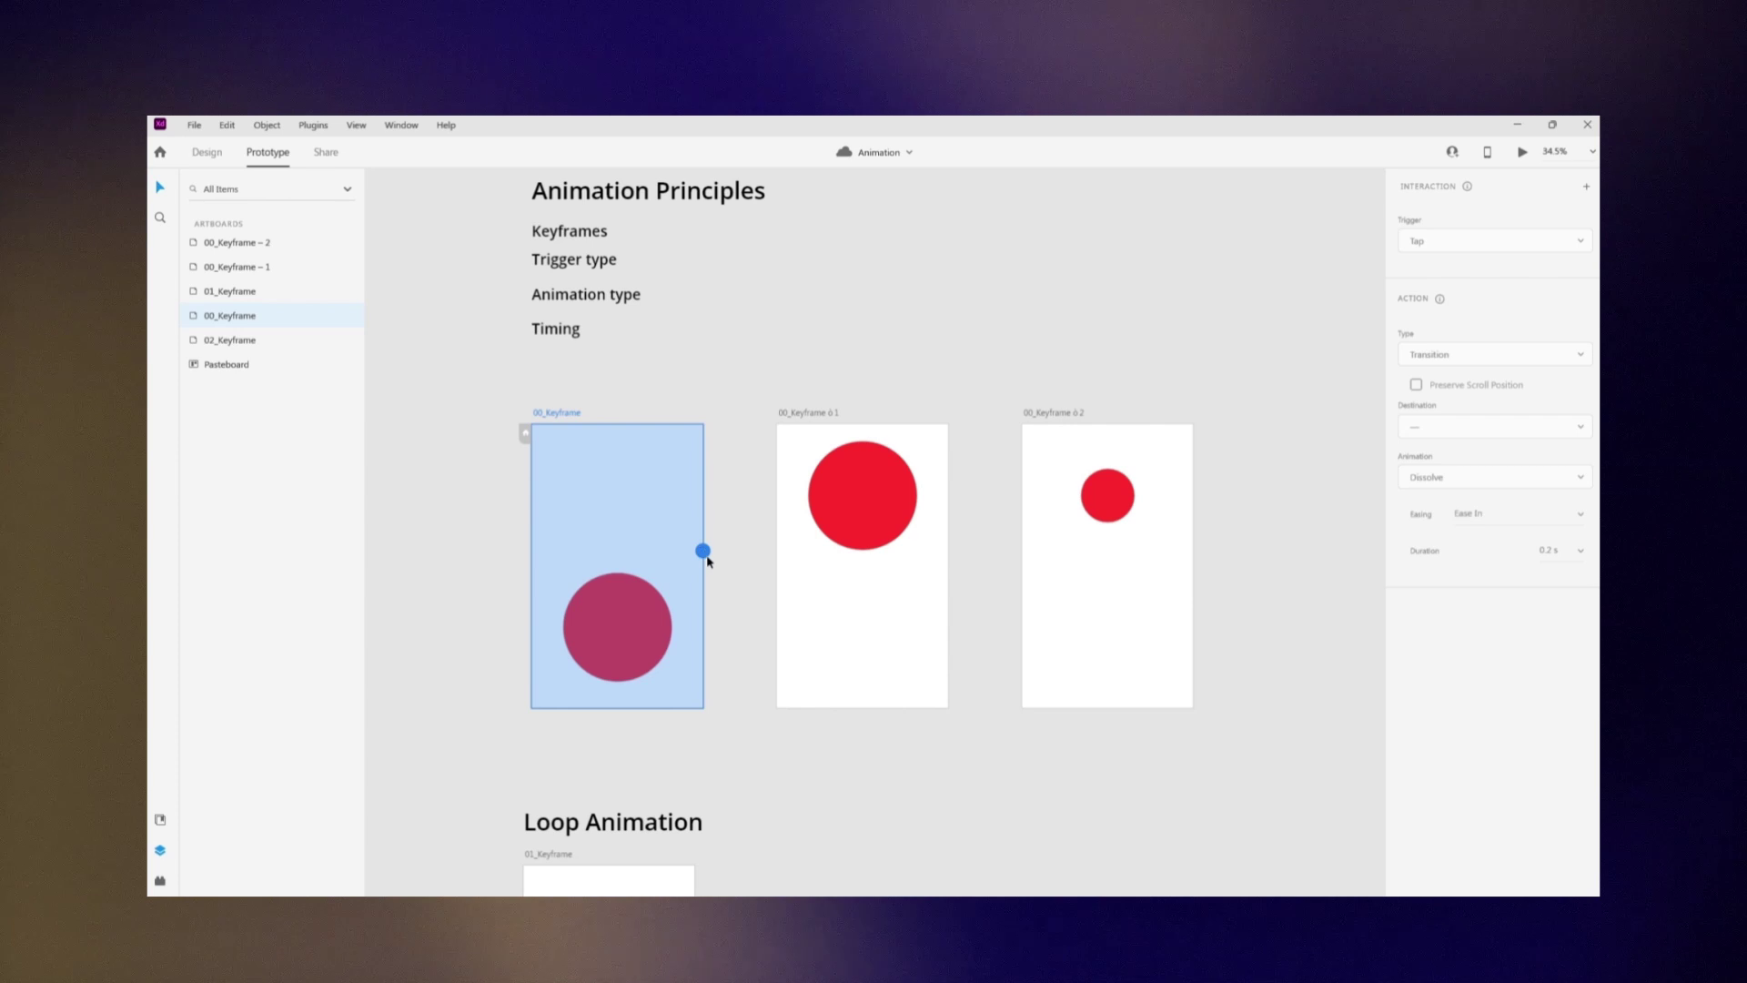
pyautogui.moveTo(744, 596); pyautogui.dragTo(782, 561)
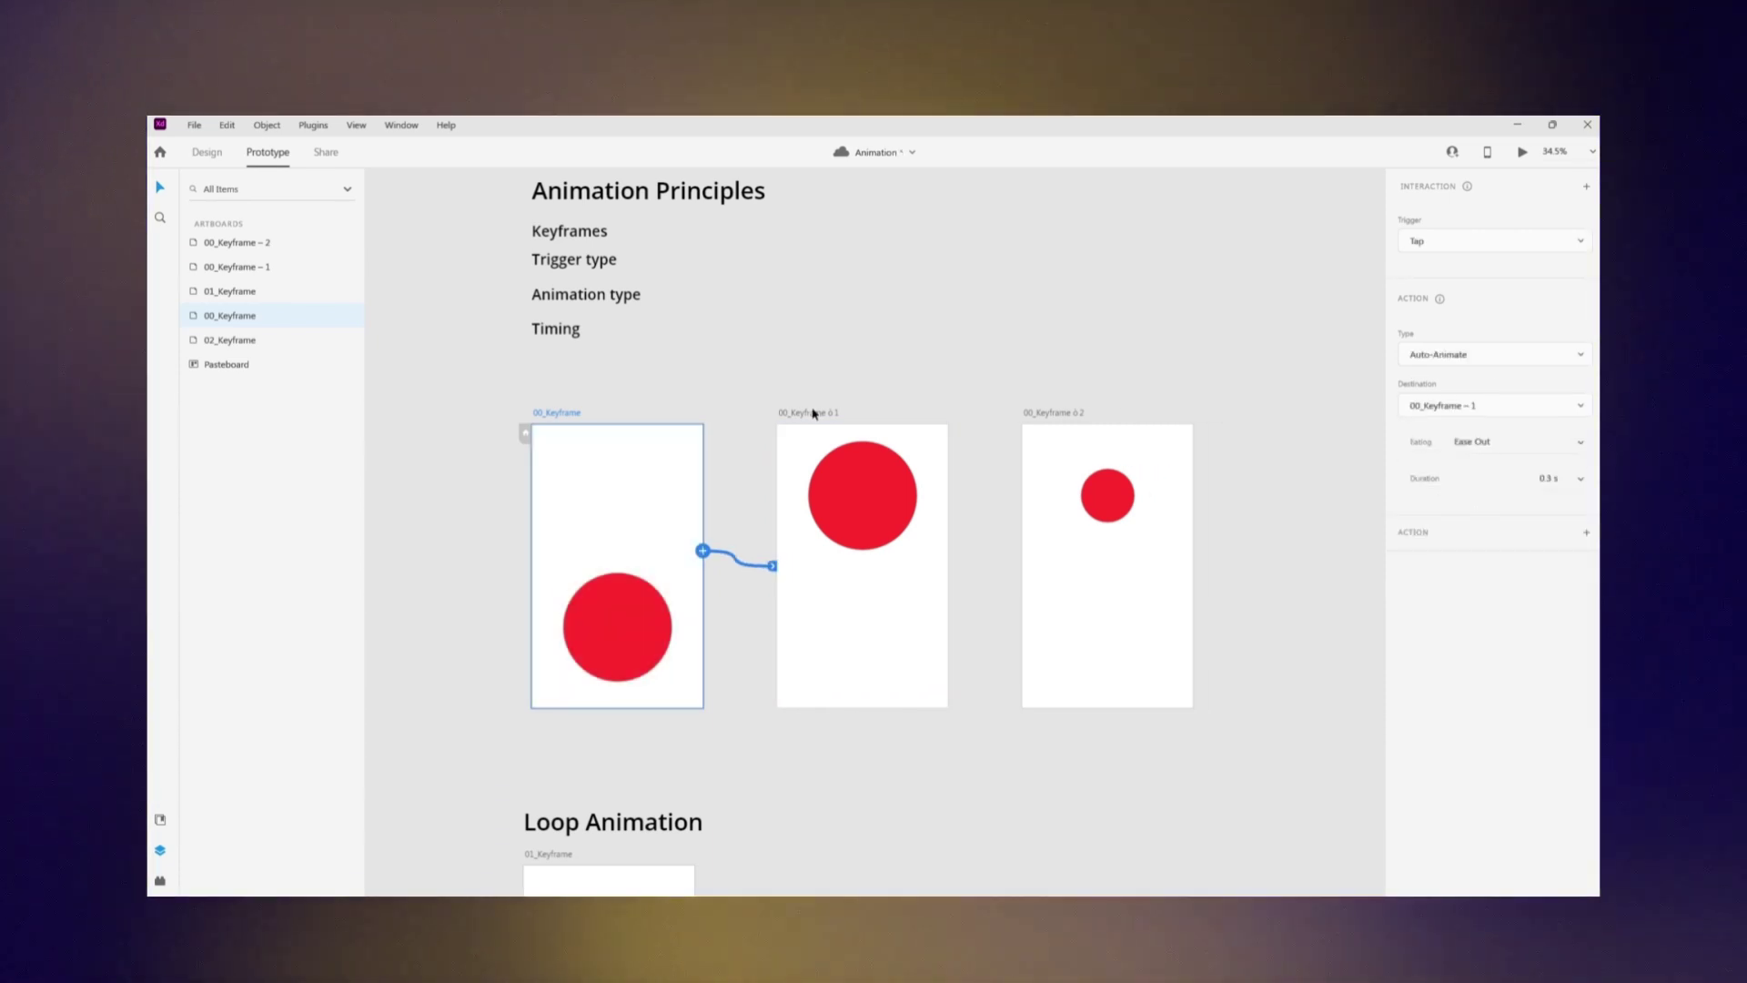
pyautogui.click(860, 464)
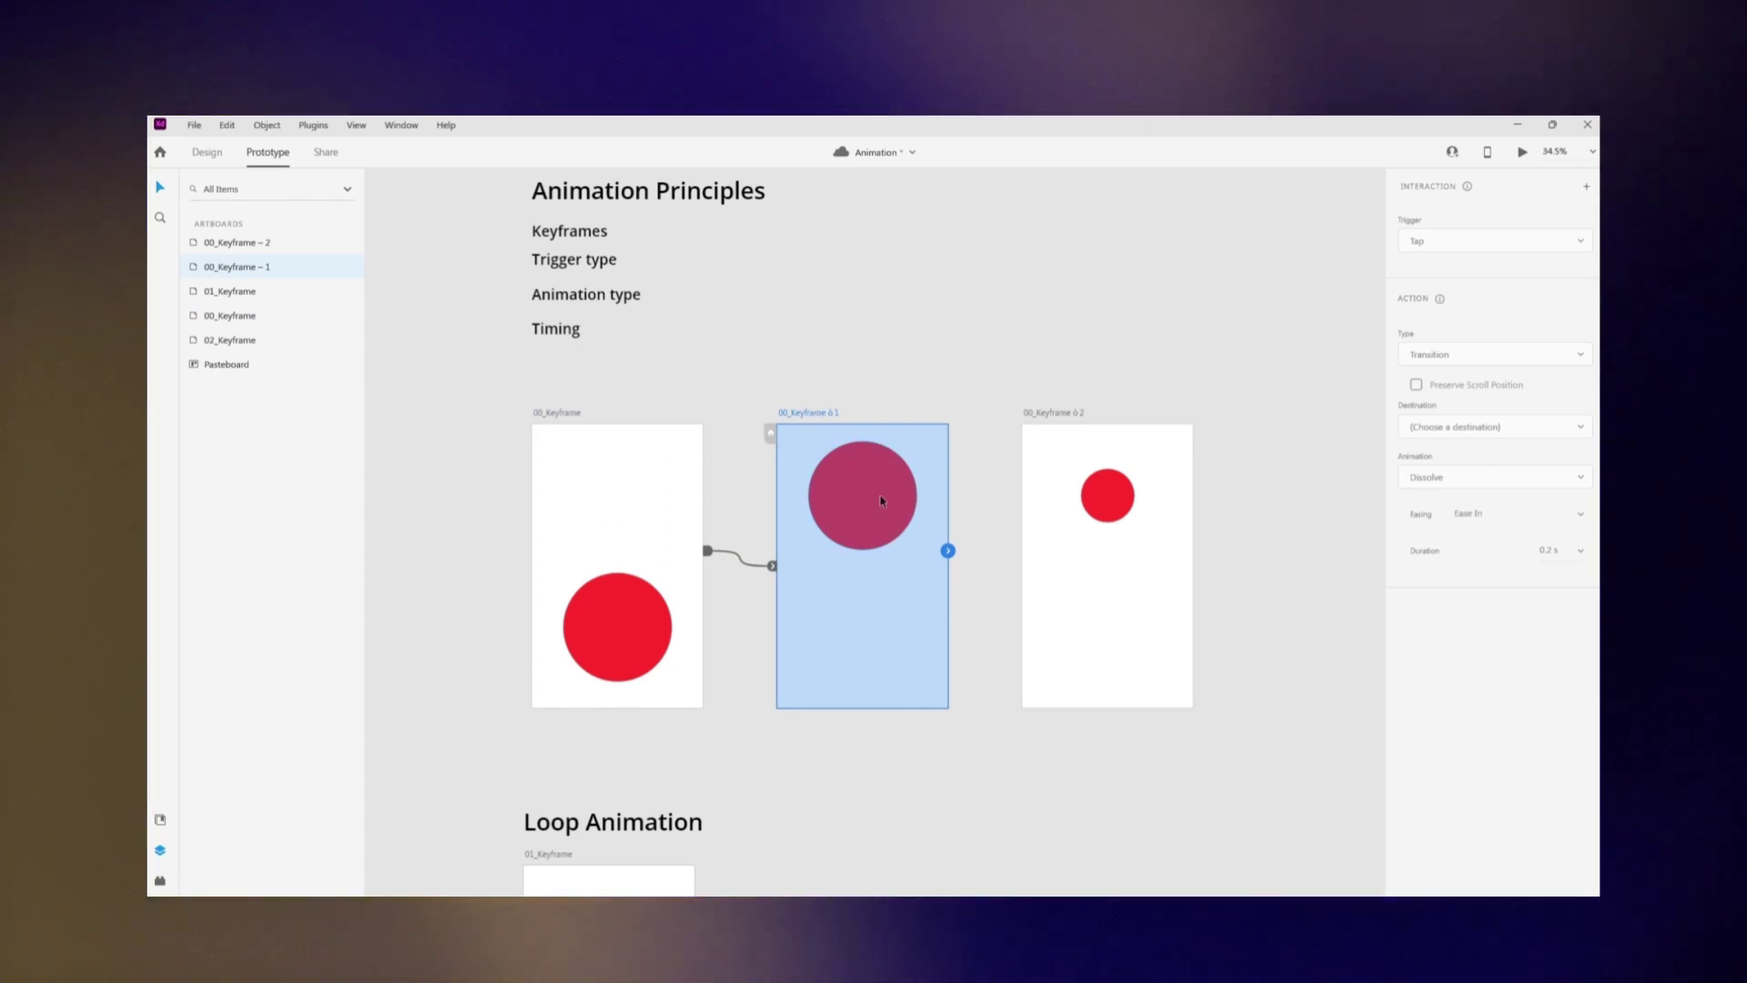
pyautogui.moveTo(947, 550); pyautogui.dragTo(1022, 567)
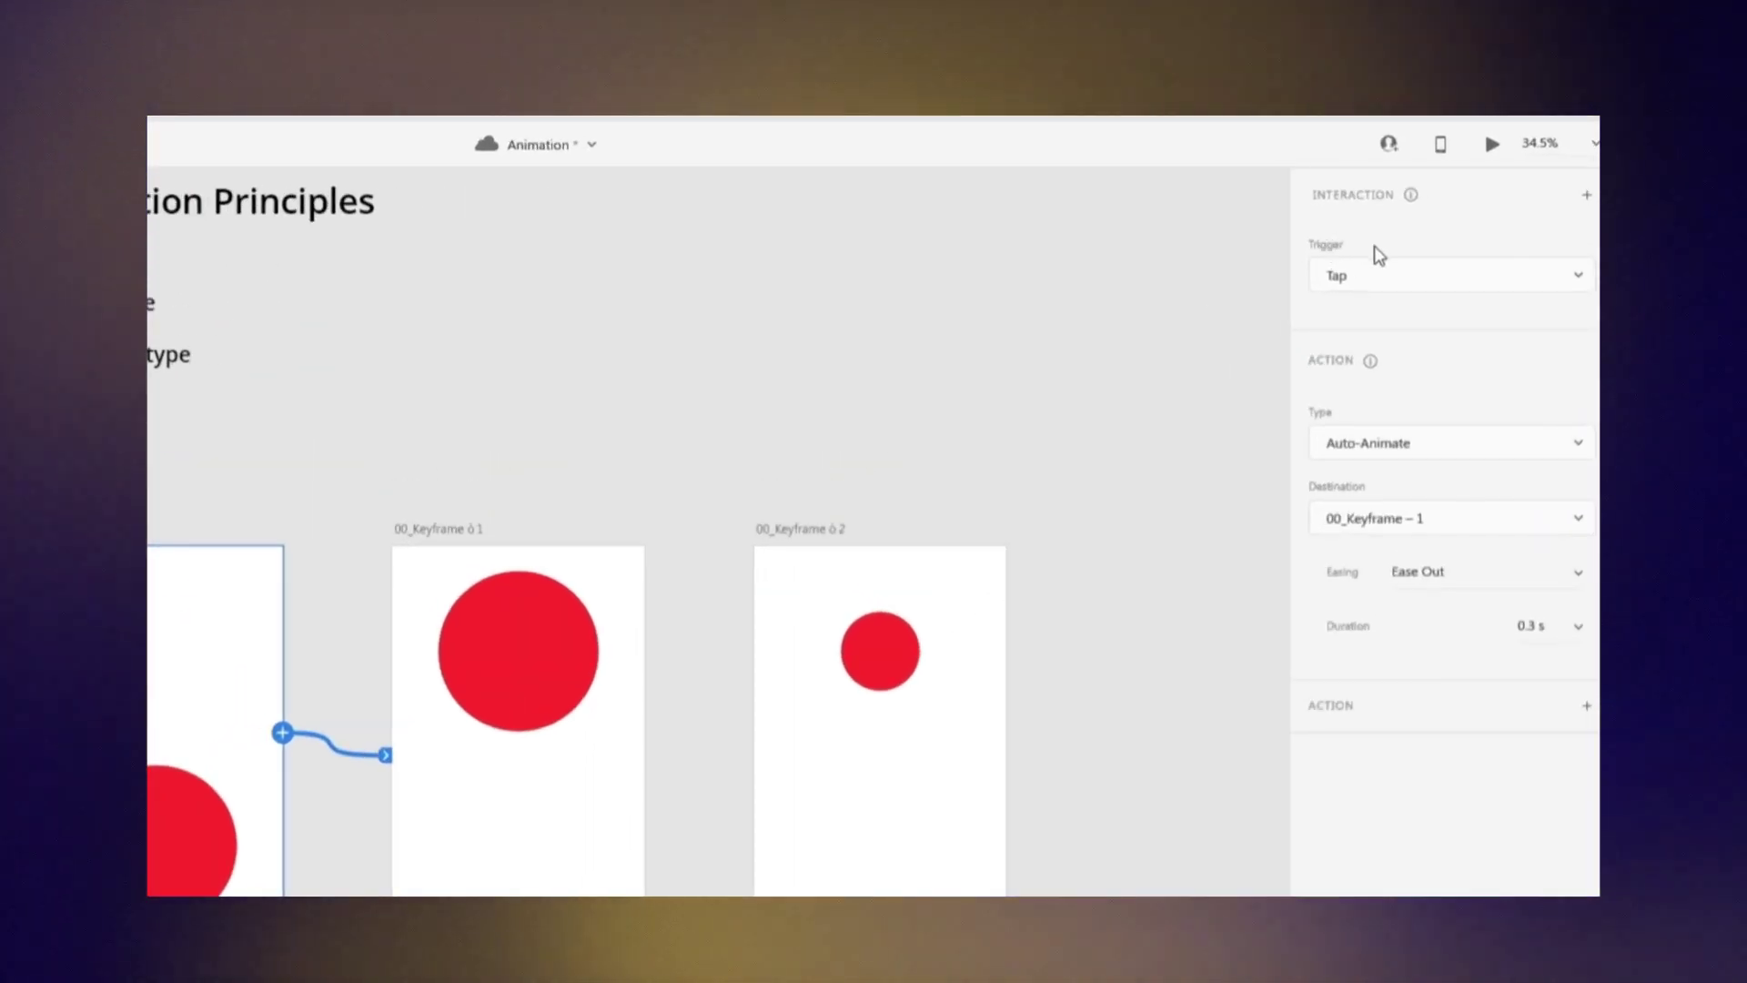
# Try connecting the circle on 00_Keyframe directly to the 00_Keyframe – 1 artboard.
pyautogui.click(1393, 279)
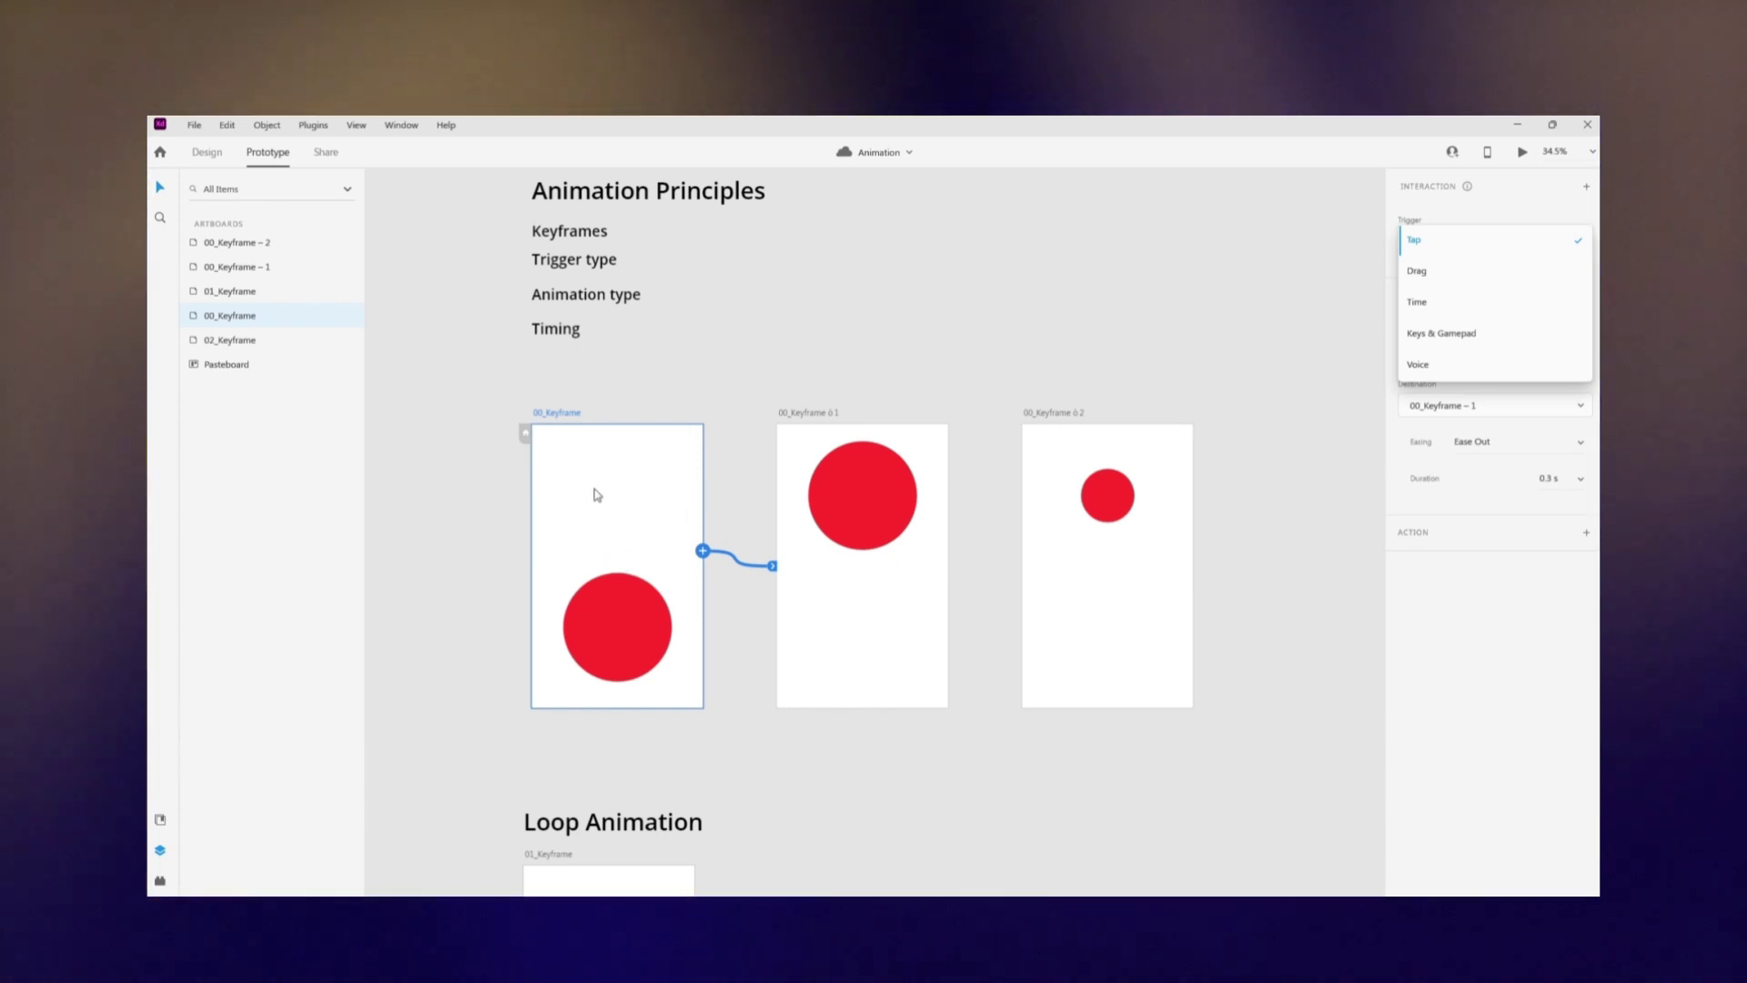
pyautogui.click(605, 602)
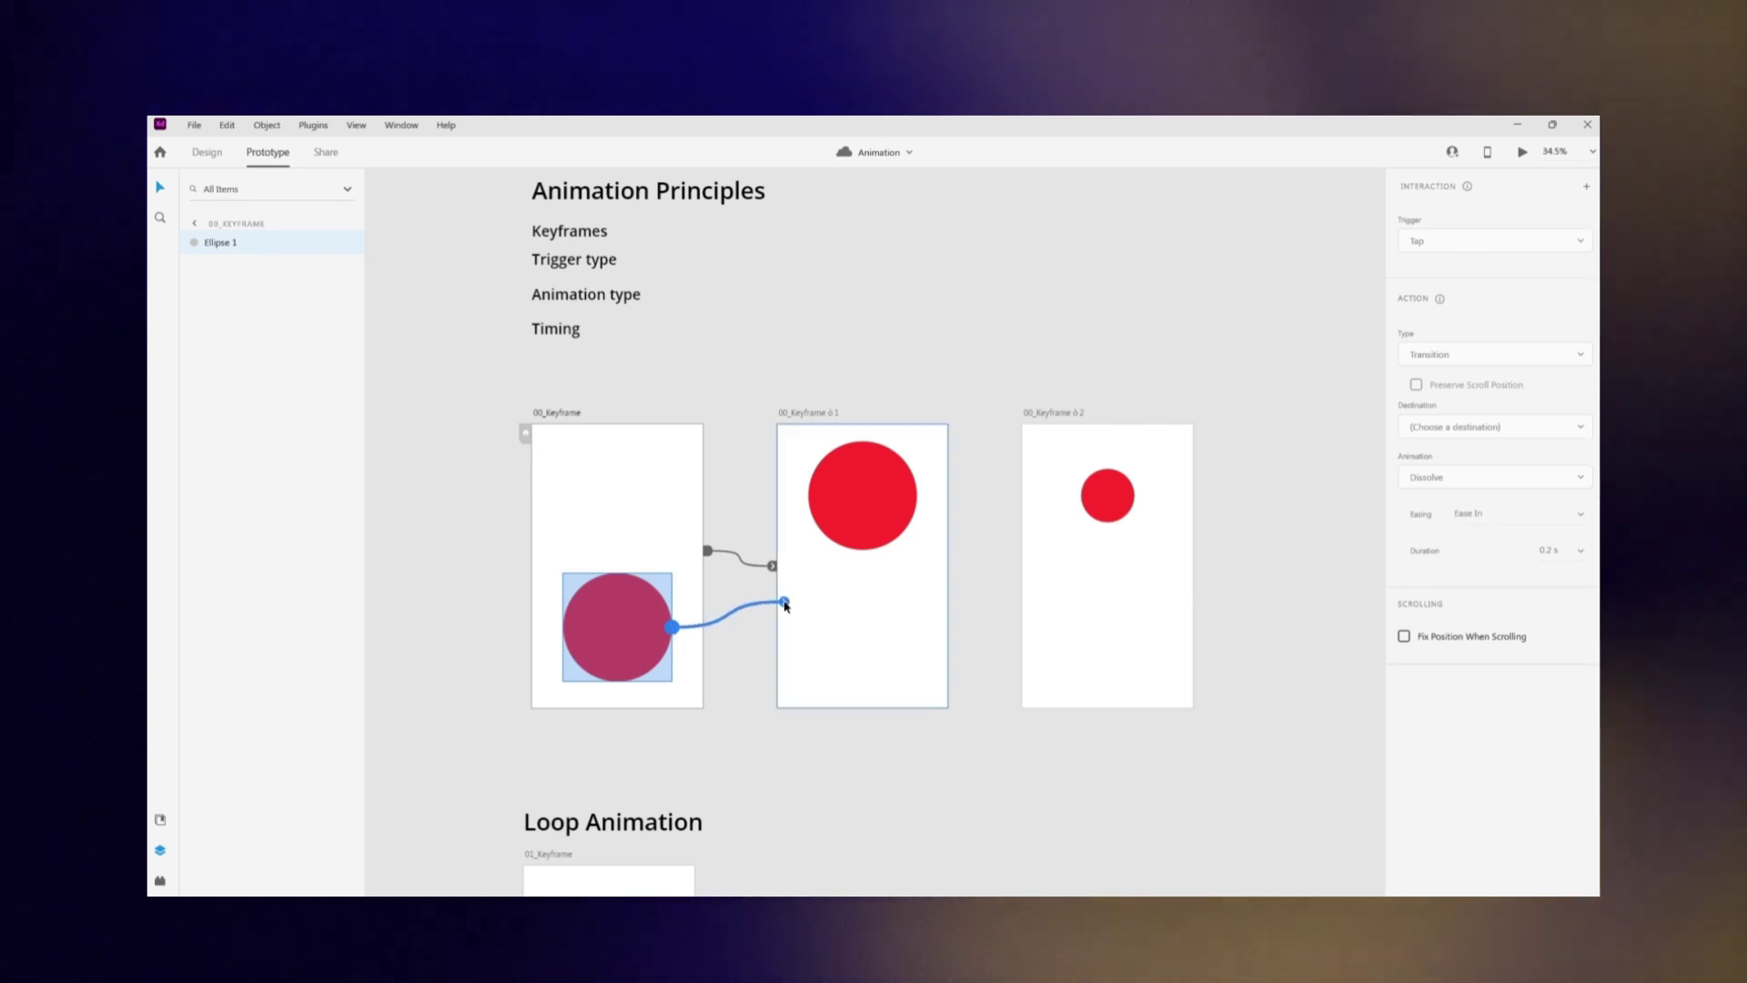
pyautogui.moveTo(787, 607); pyautogui.dragTo(828, 592)
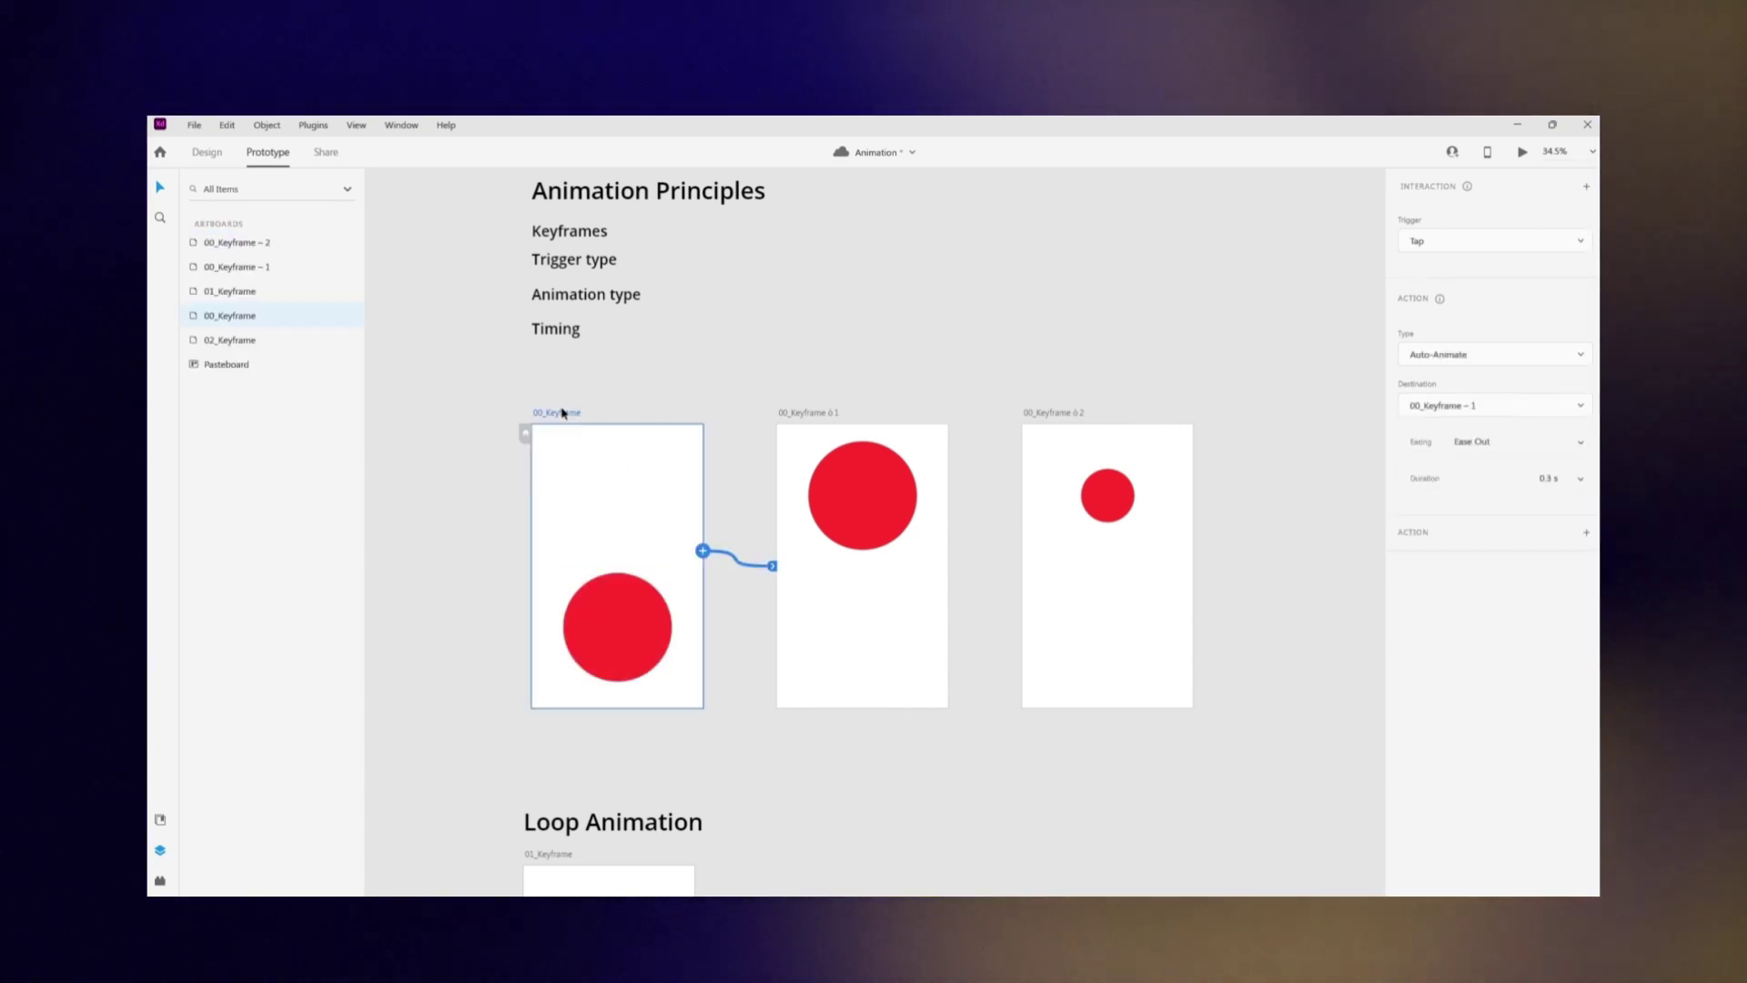
# Set the trigger of the 00_Keyframe to 00_Keyframe – 1 interaction to Time with a 0 s delay.
pyautogui.click(1456, 241)
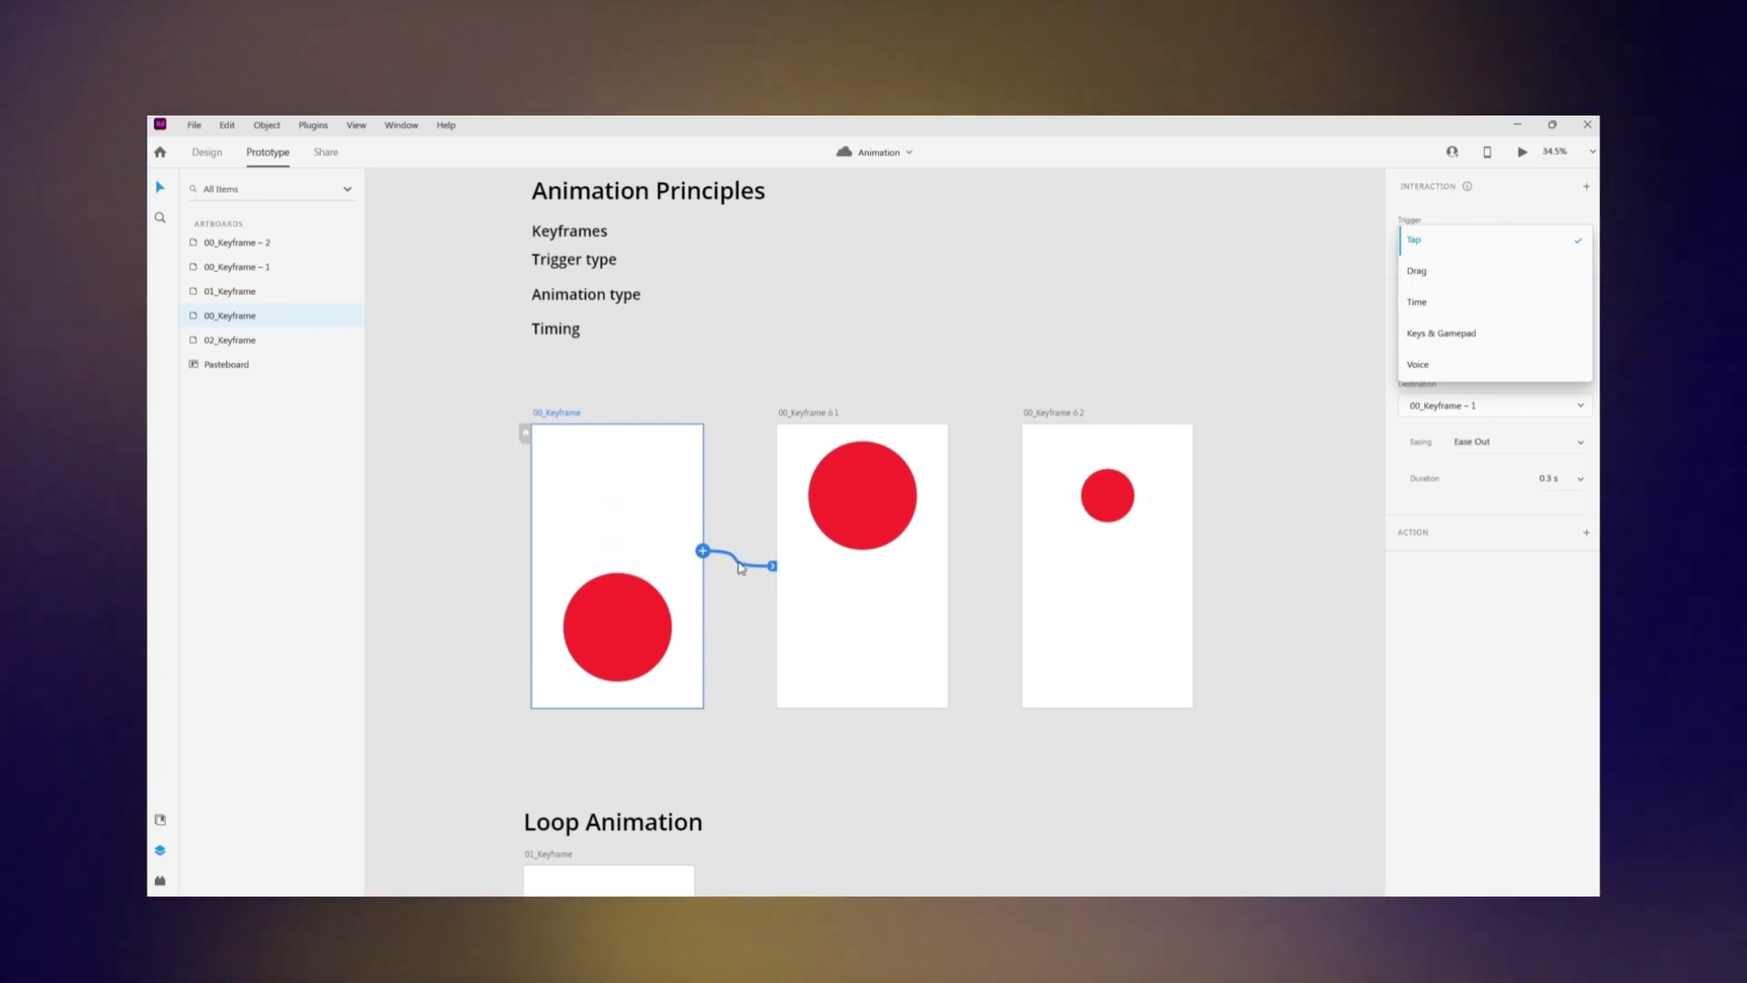
pyautogui.press('Down')
pyautogui.press('Down')
pyautogui.press('Return')
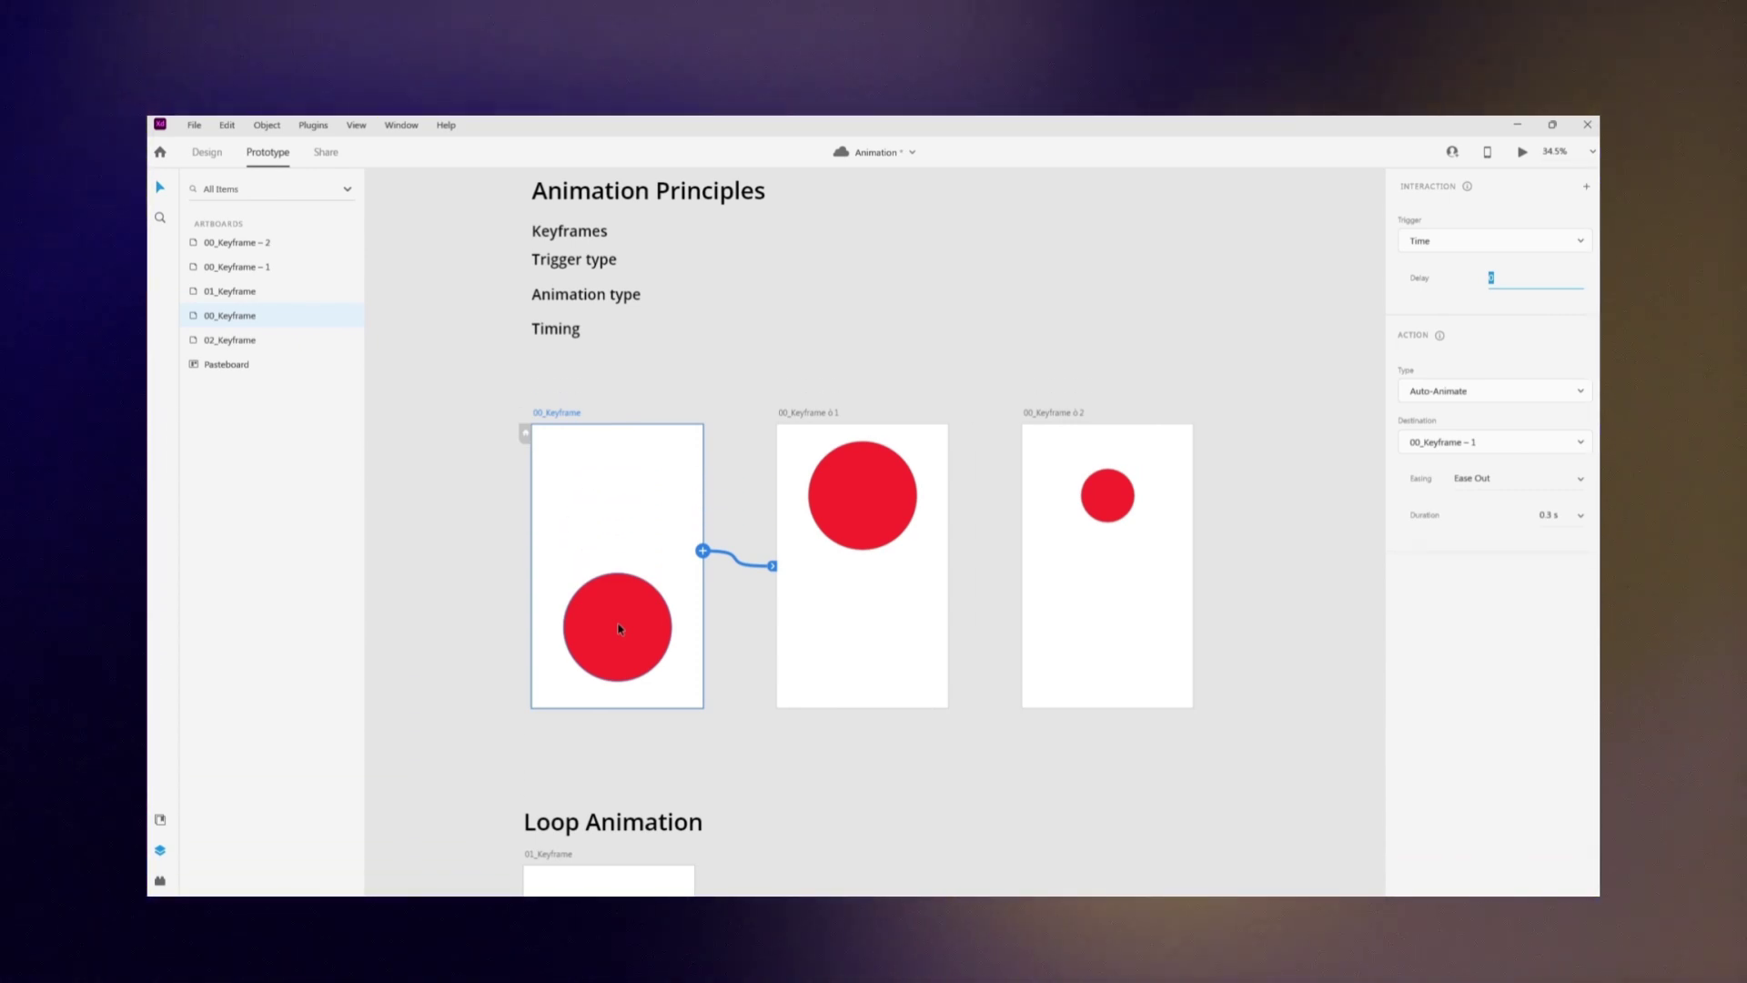
pyautogui.press('Return')
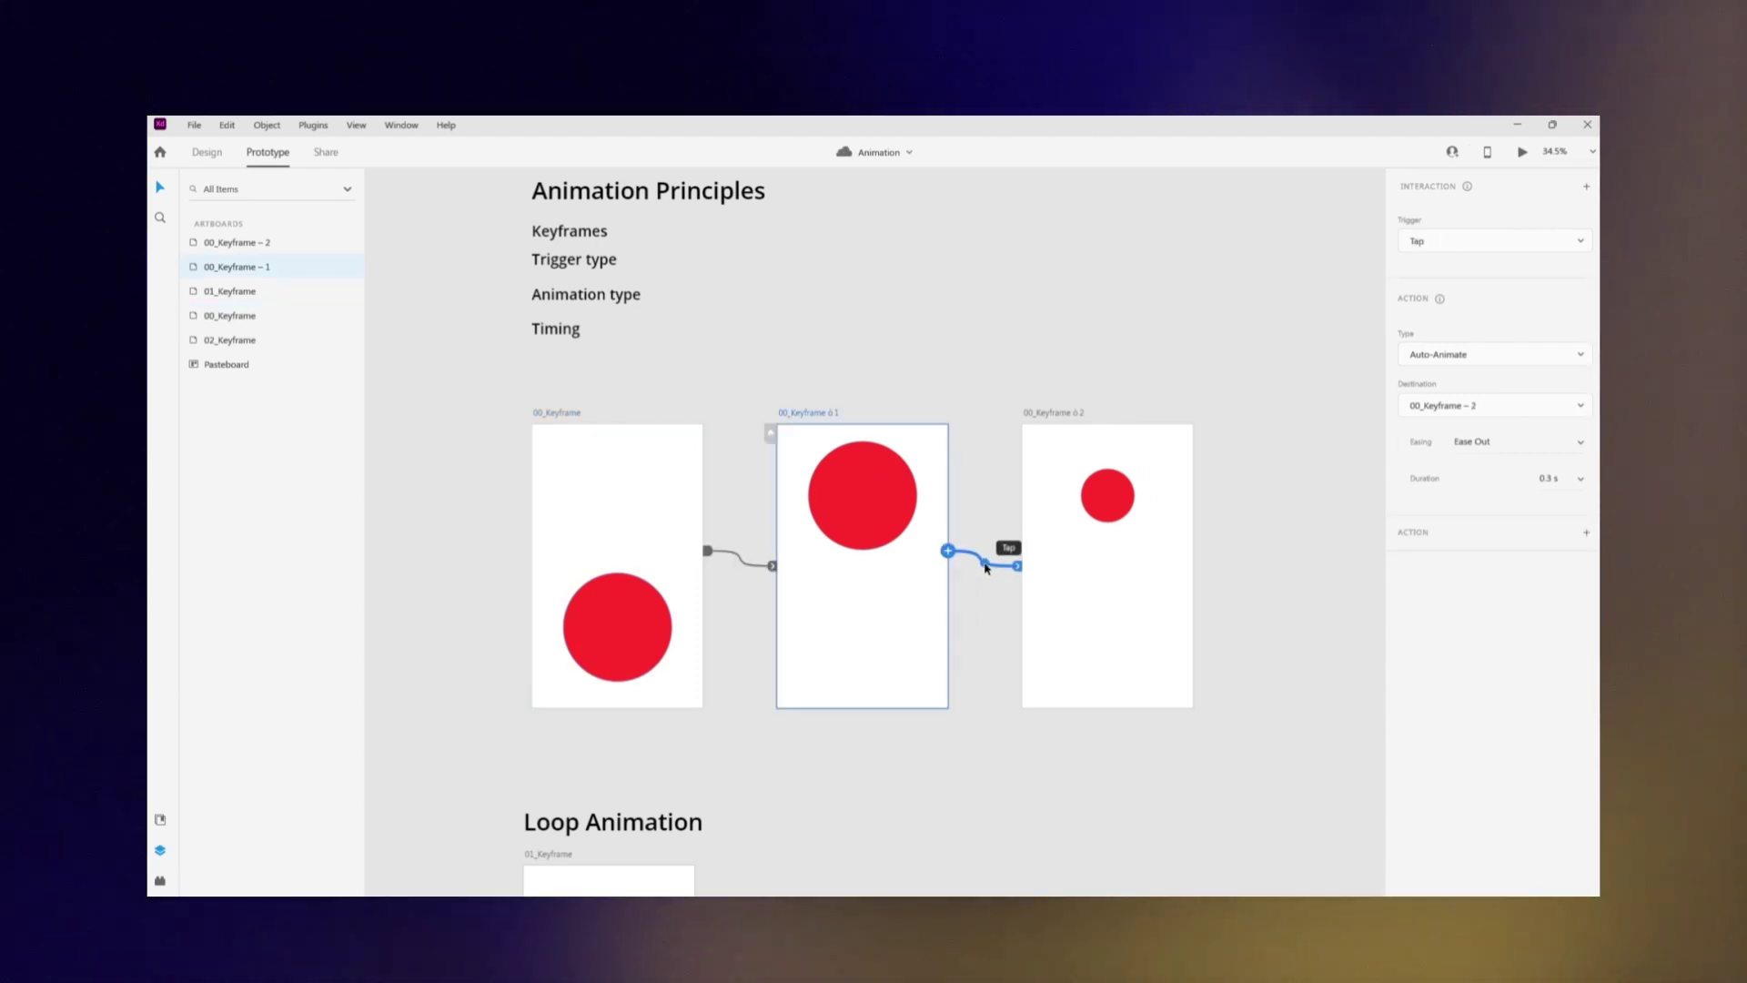
# Set the trigger of the 00_Keyframe – 1 to 00_Keyframe – 2 interaction to Time with a 0 s delay.
pyautogui.click(1483, 241)
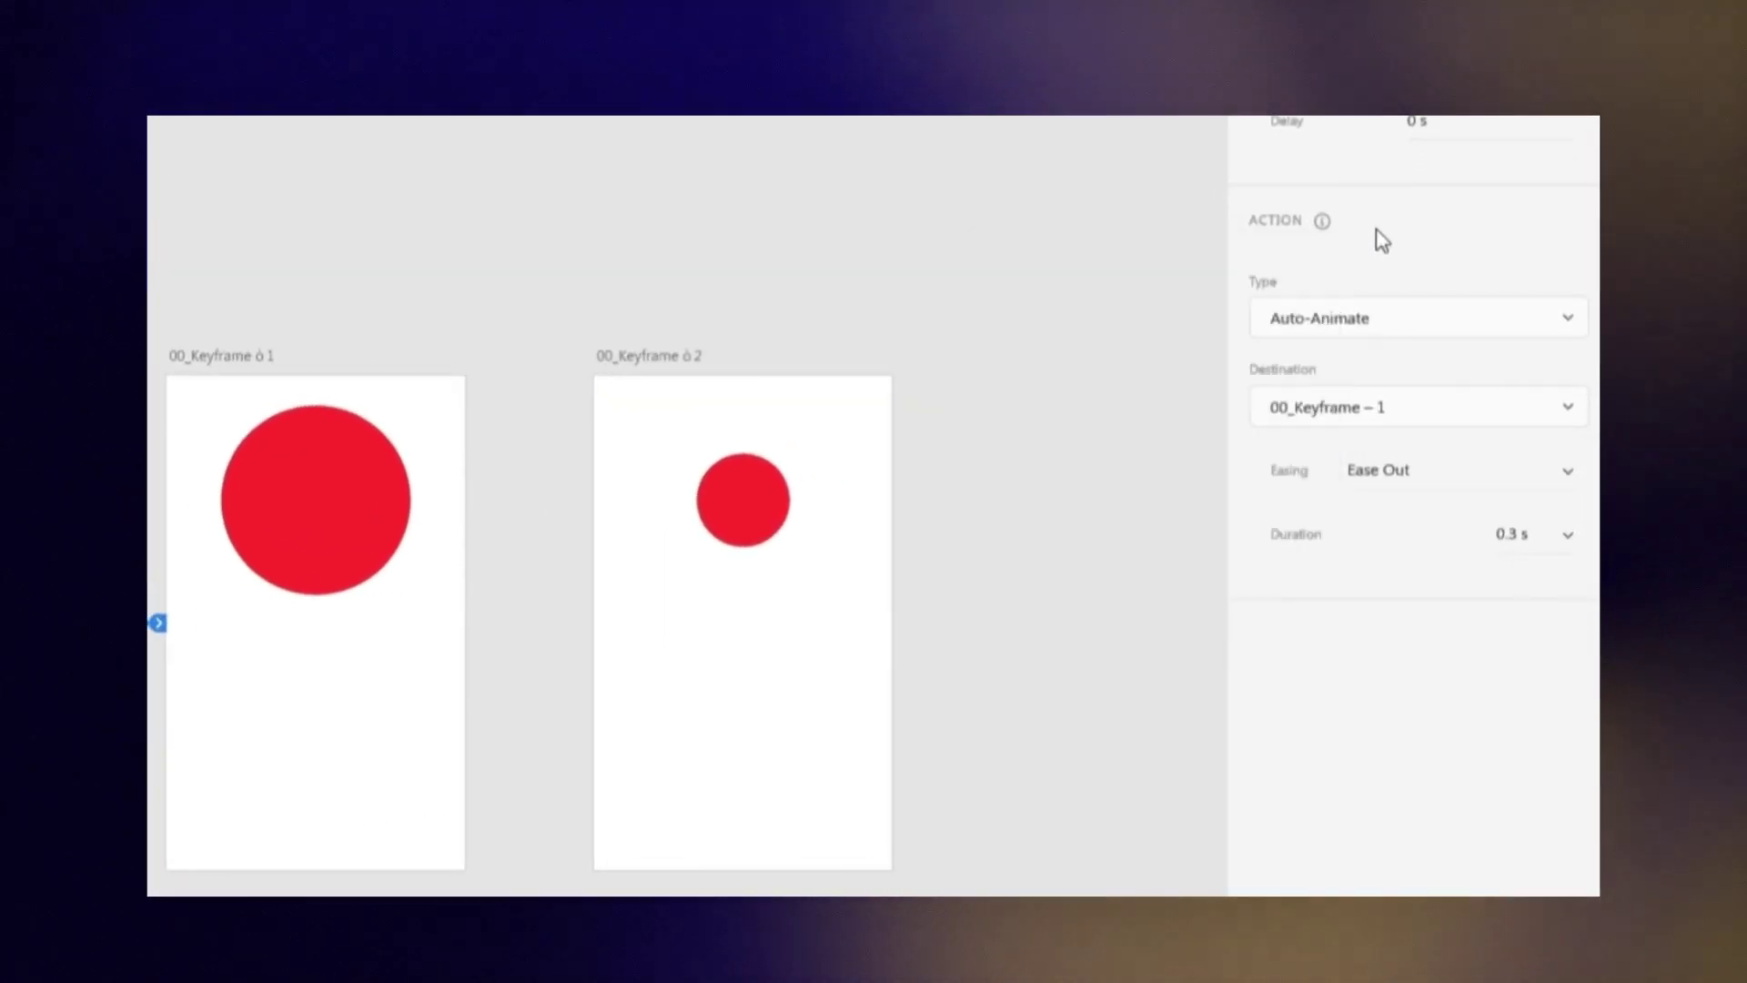
pyautogui.click(1300, 321)
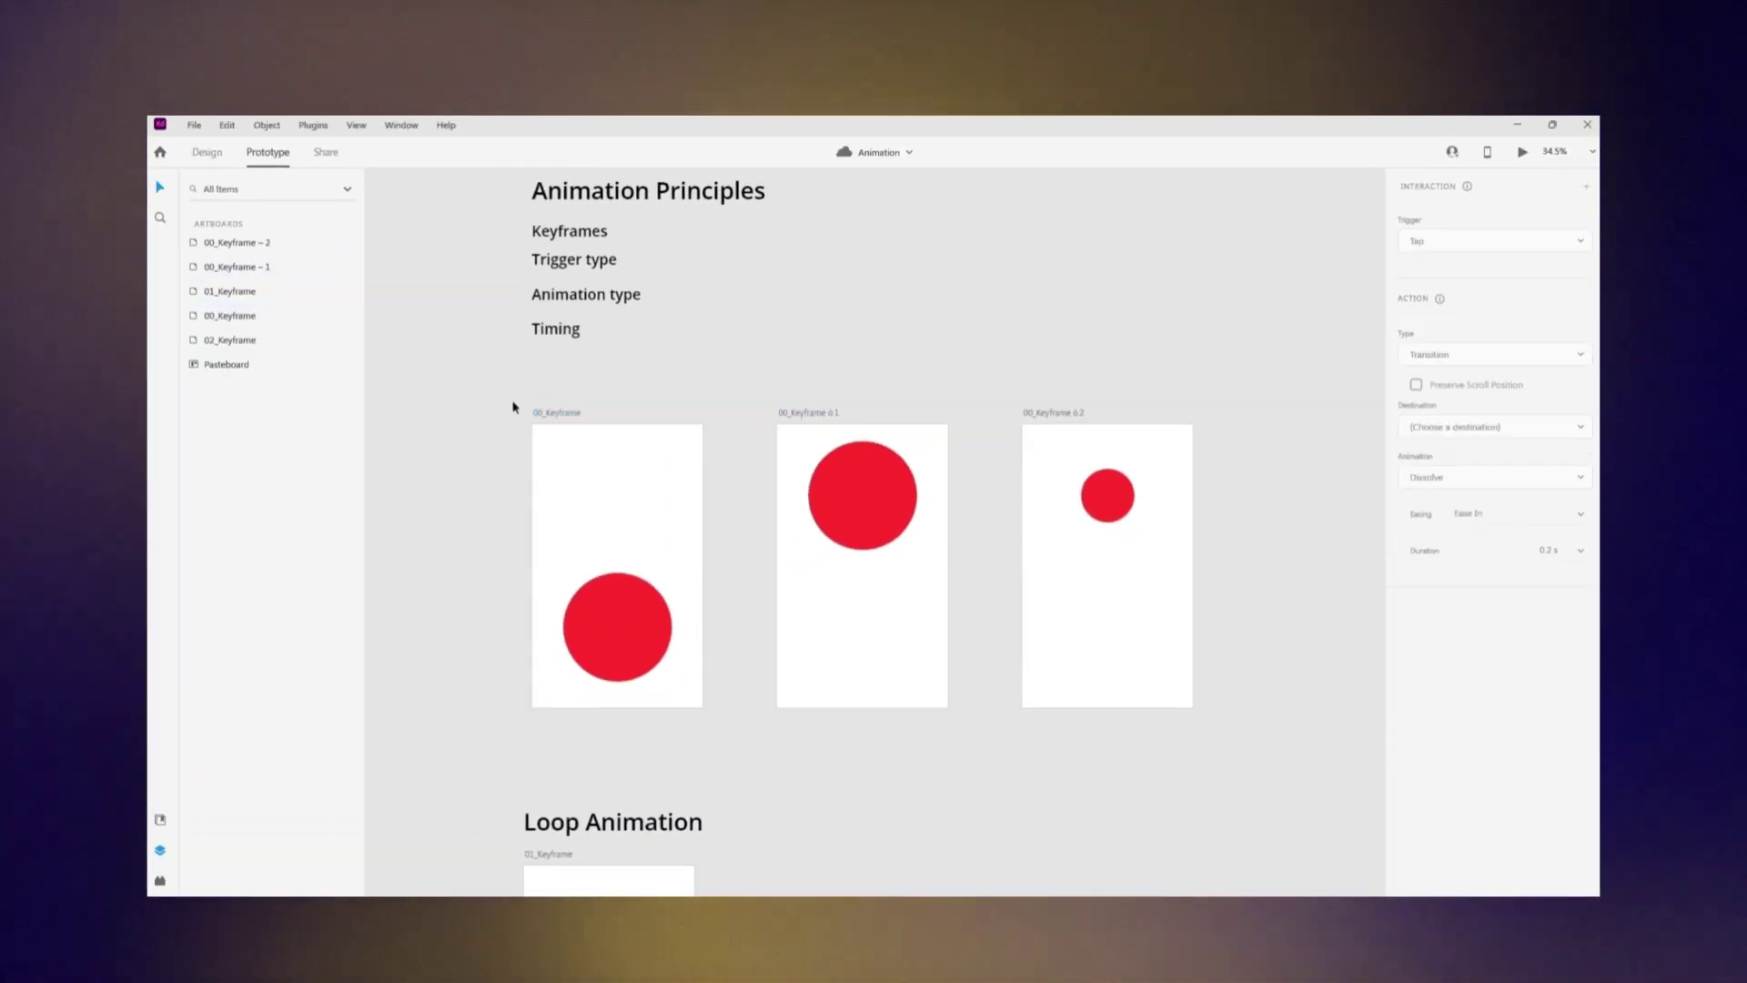
# Try the Transition action type on the interactions of 00_Keyframe and 00_Keyframe – 1, and preview the animation.
pyautogui.click(537, 415)
pyautogui.keyDown('shift'); pyautogui.click(804, 413); pyautogui.keyUp('shift')
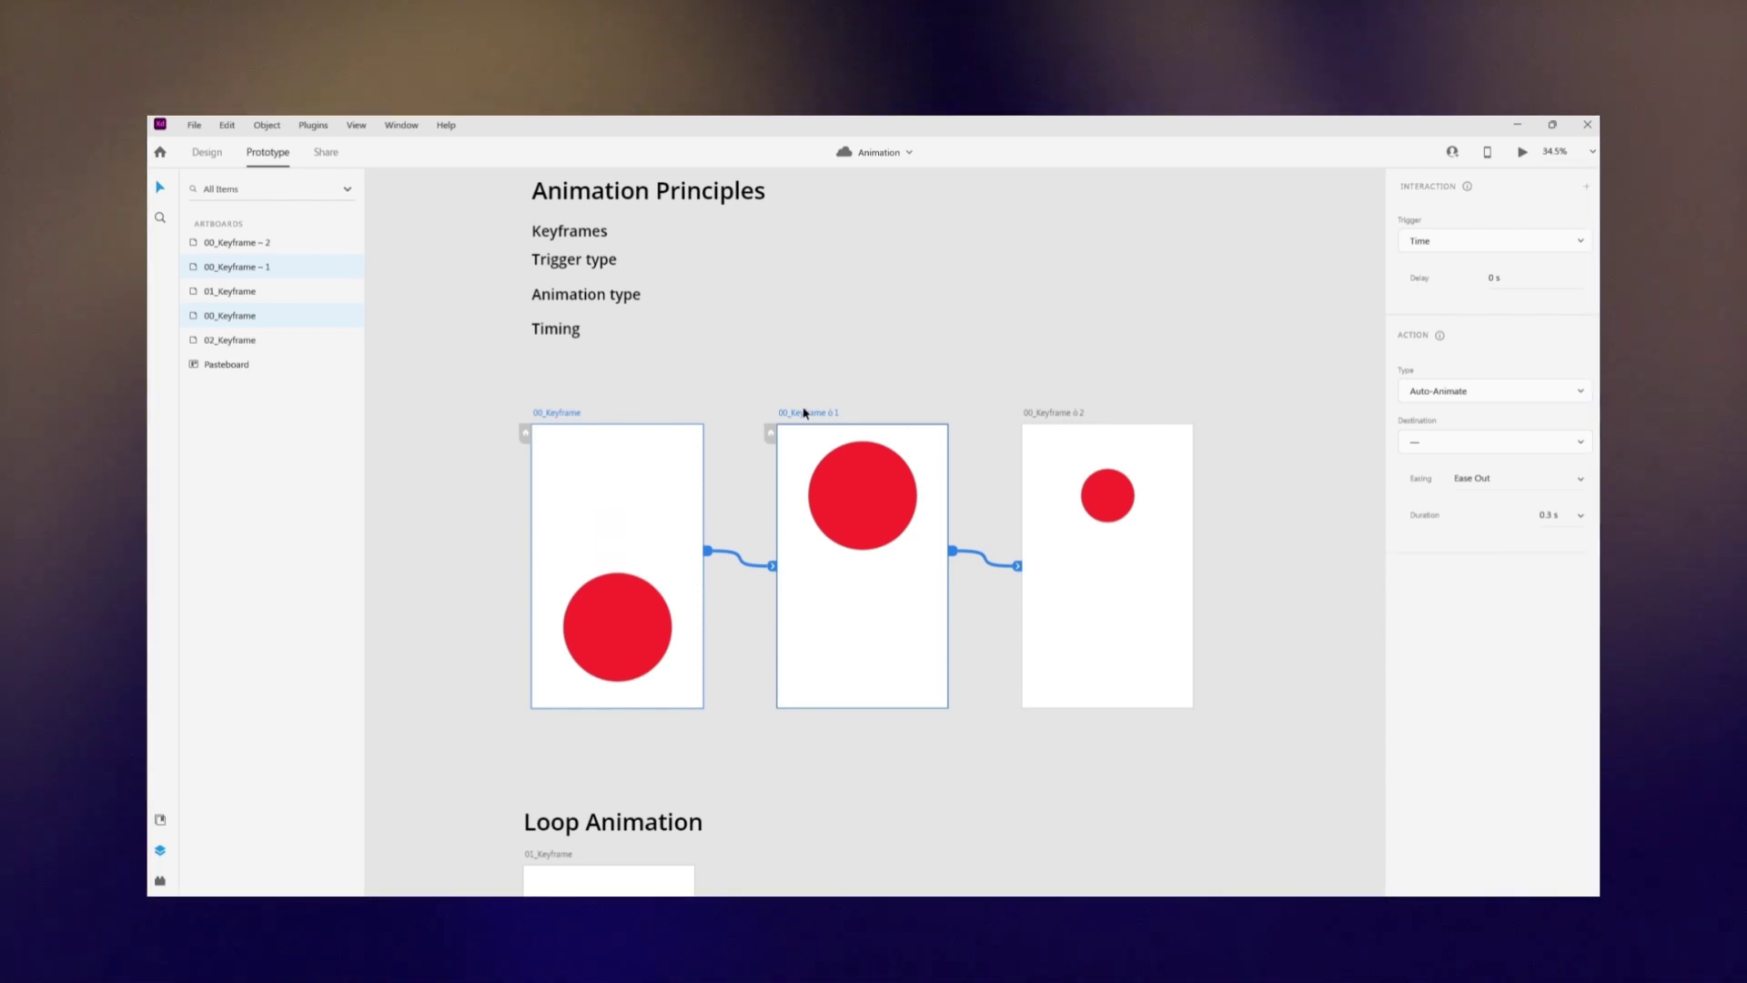
pyautogui.keyDown('shift'); pyautogui.click(804, 412); pyautogui.keyUp('shift')
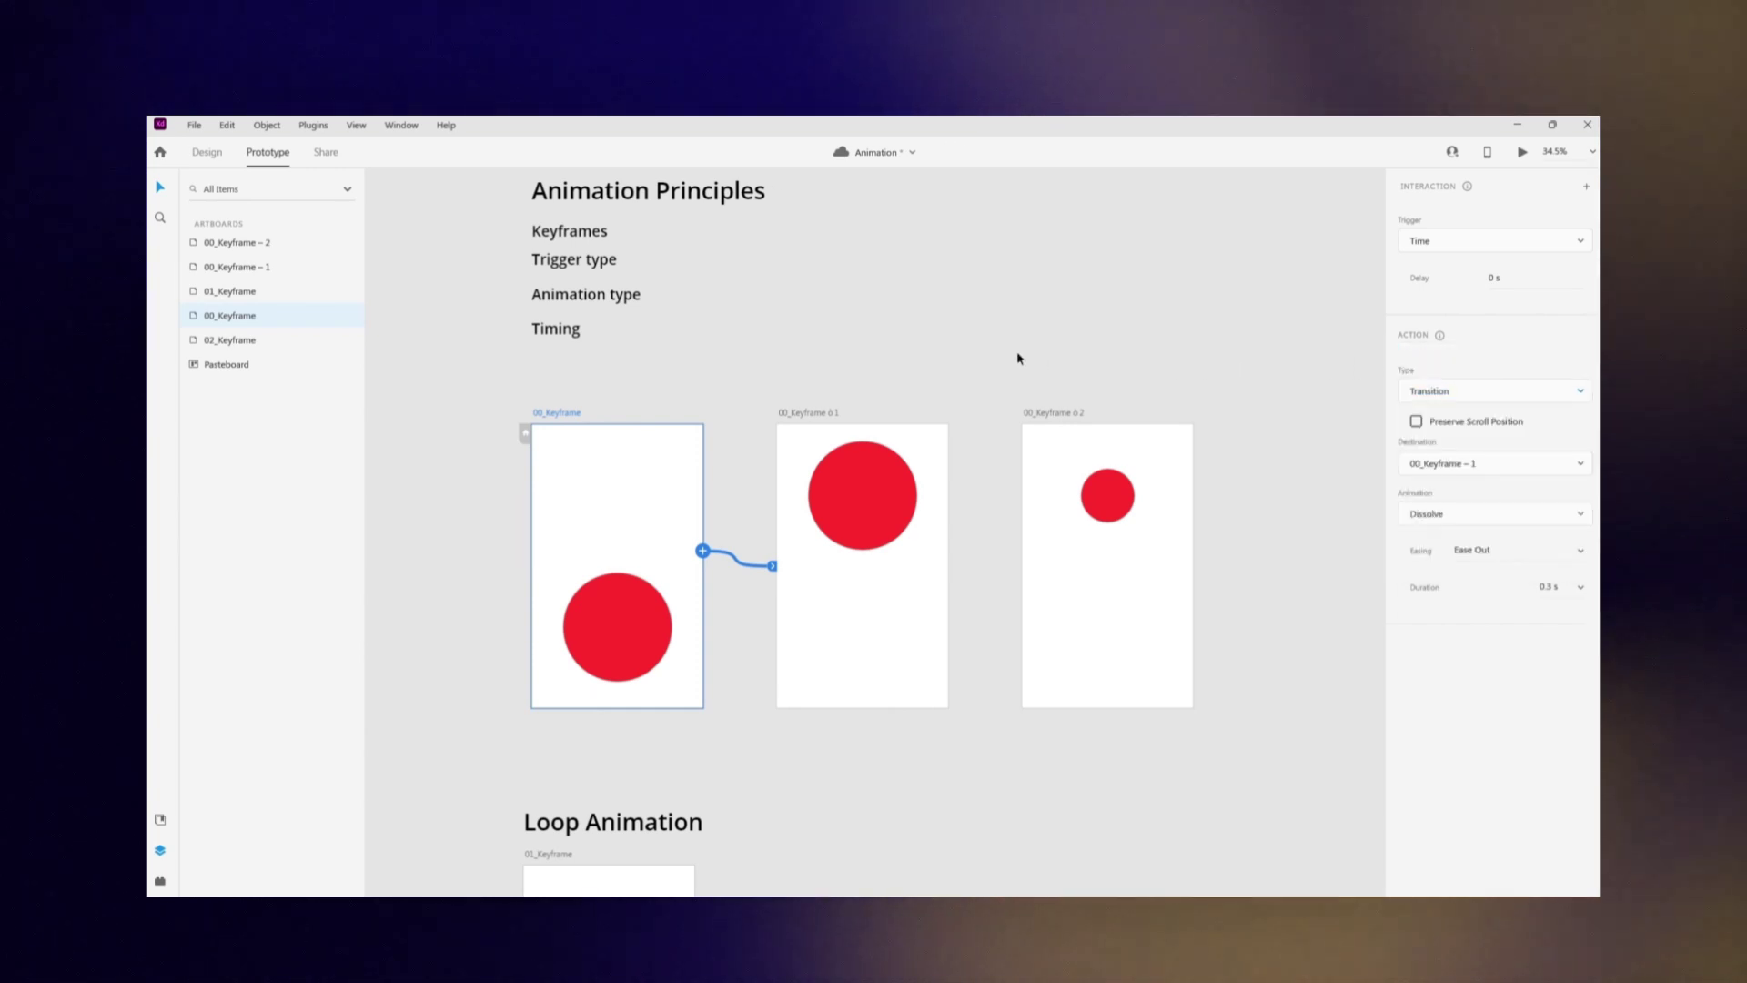
pyautogui.click(1522, 154)
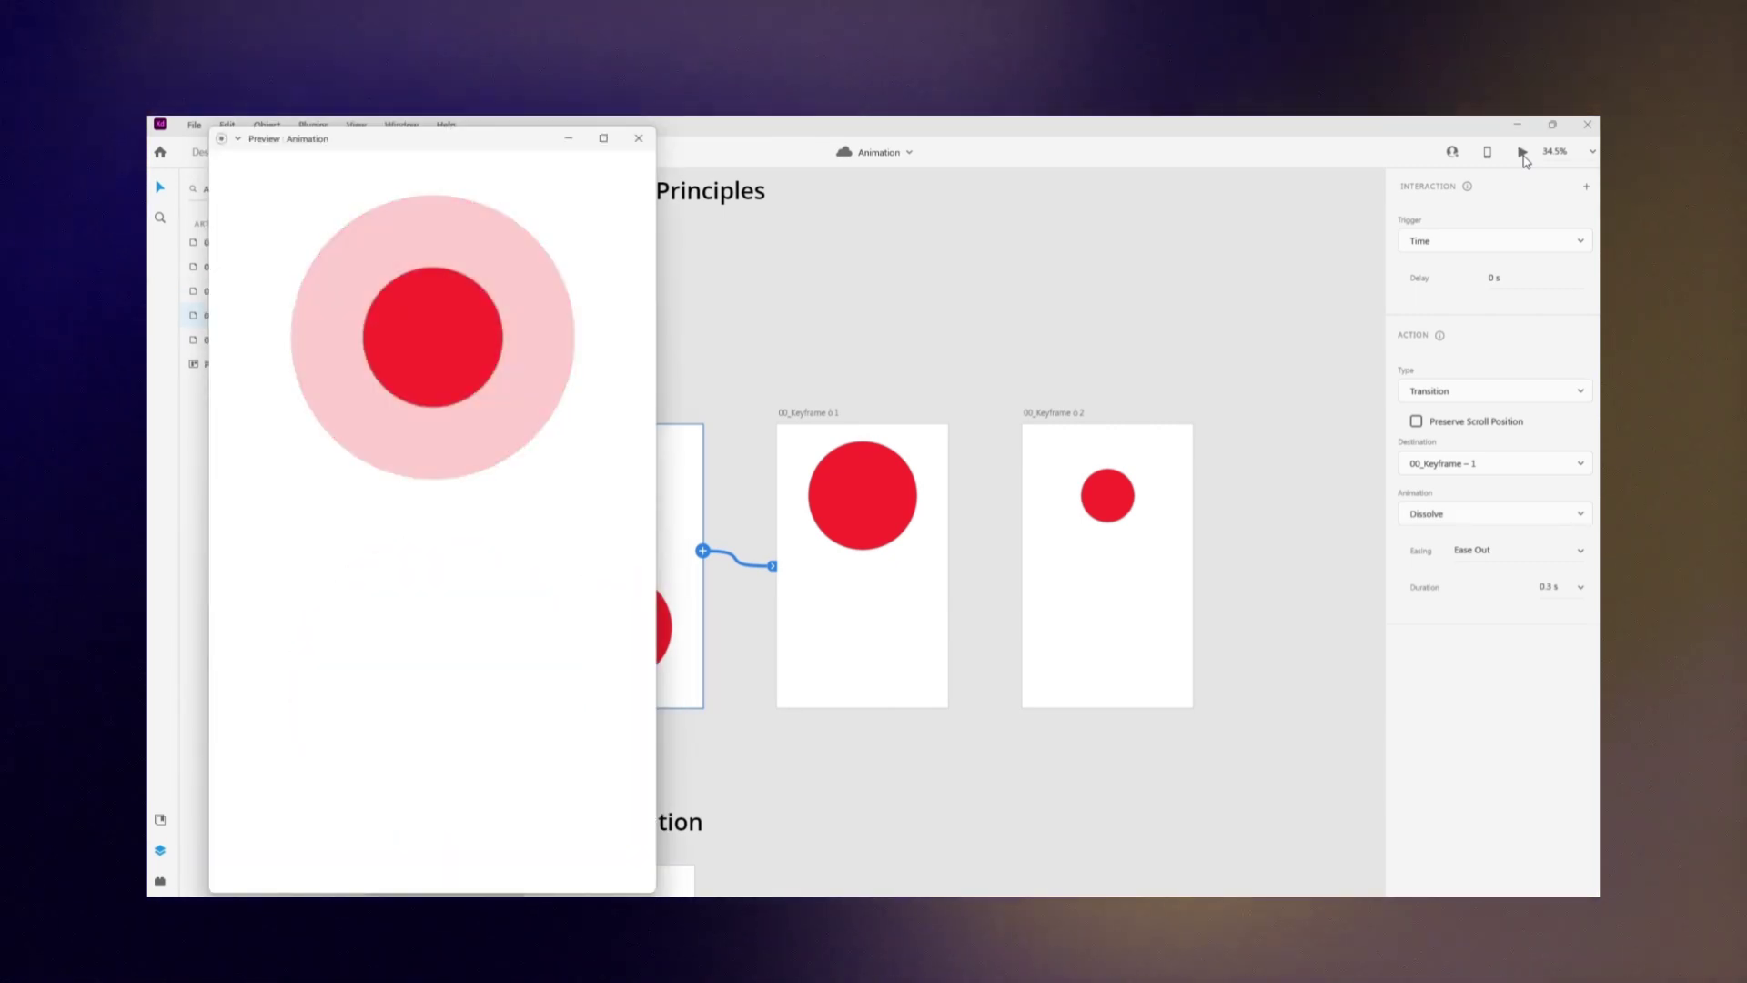
pyautogui.click(638, 139)
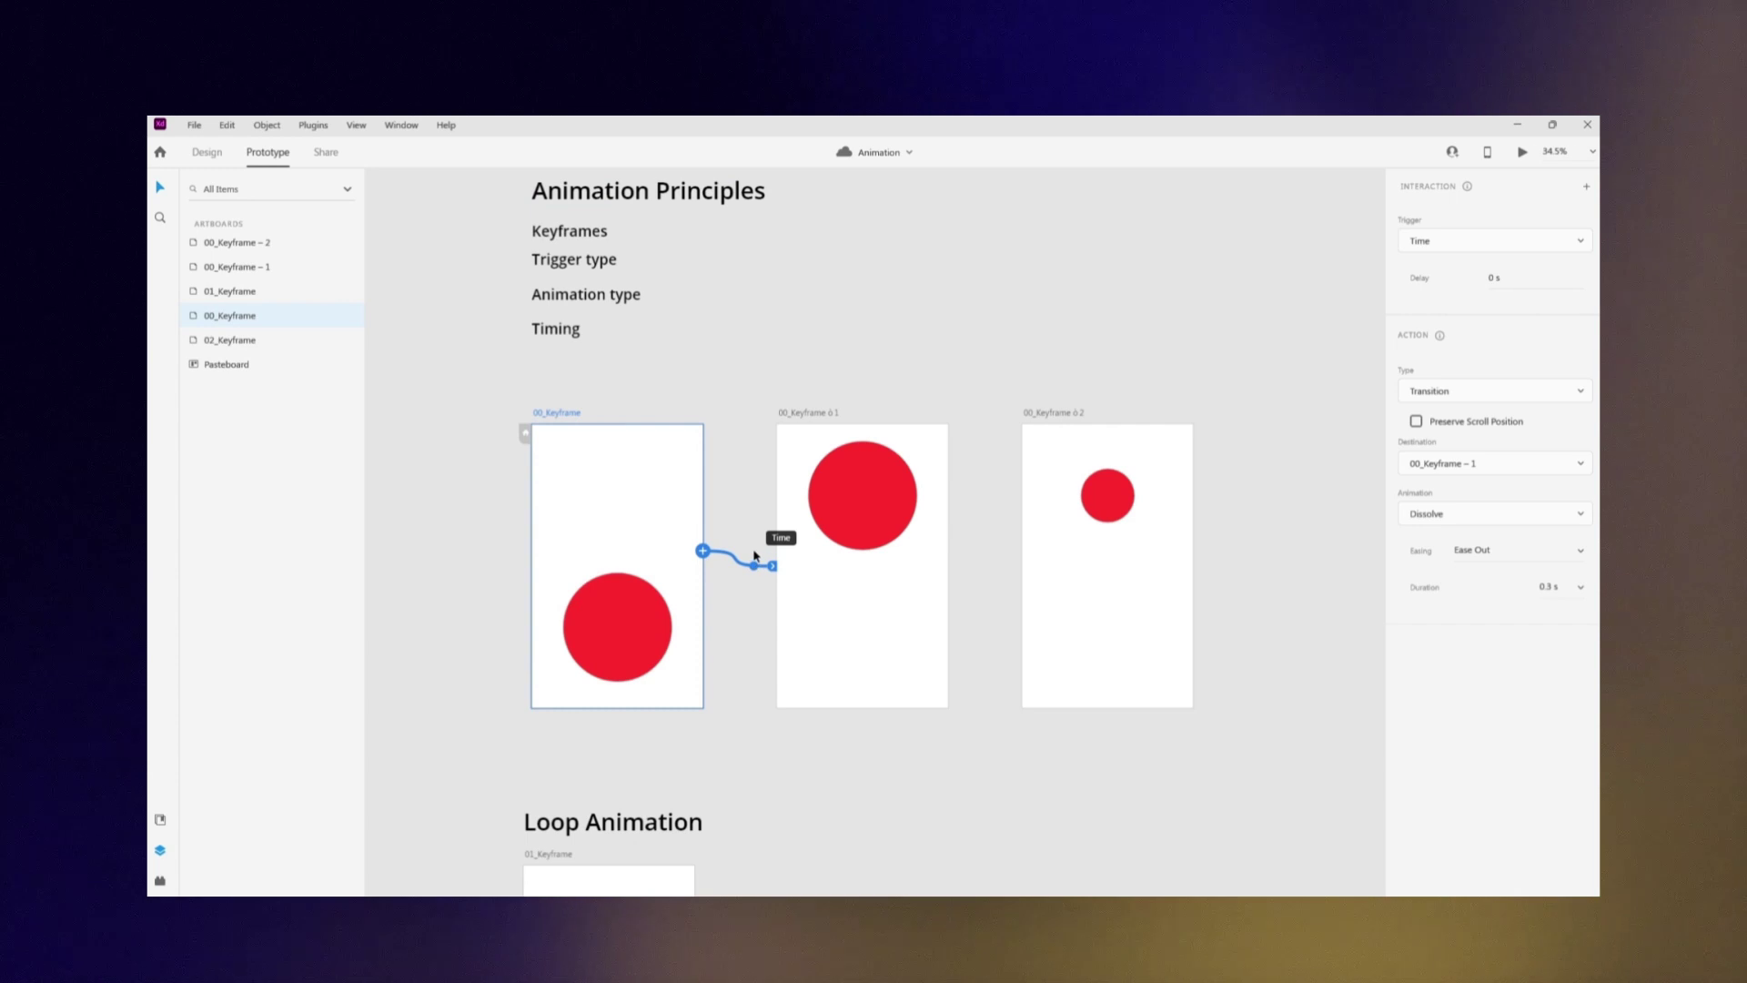
# Set the action type of both artboard interactions to Auto-Animate and preview the animation several times.
pyautogui.click(1521, 390)
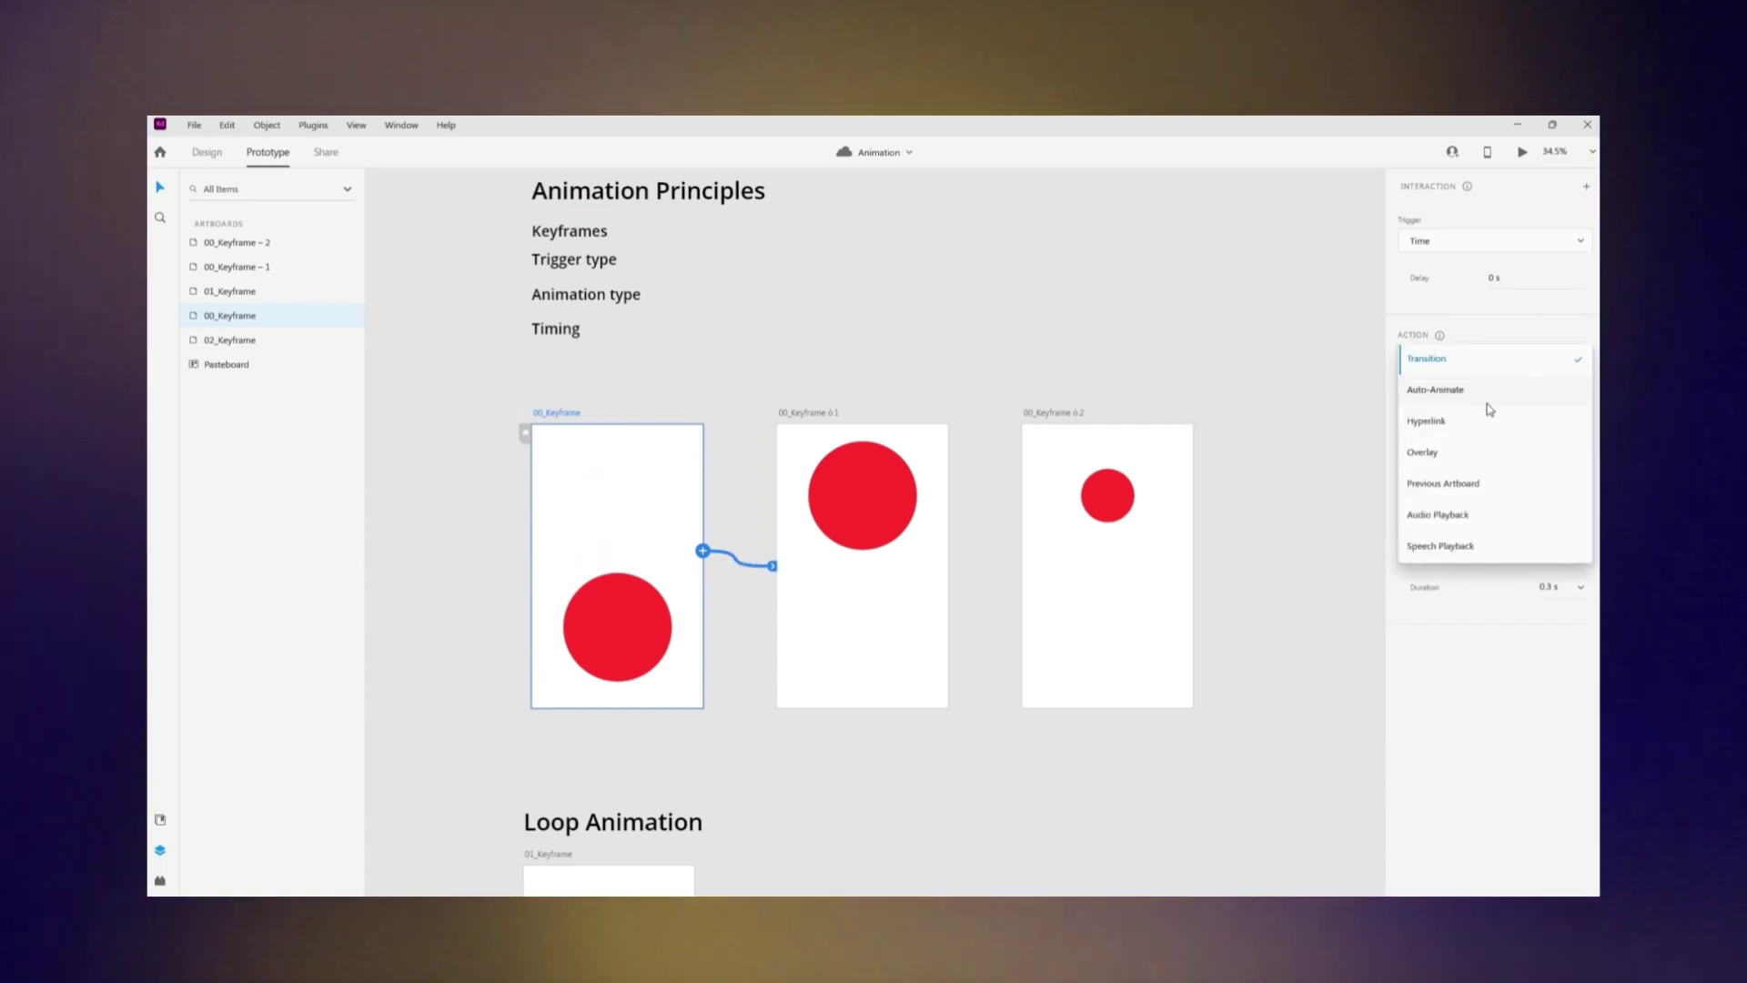
pyautogui.click(1511, 395)
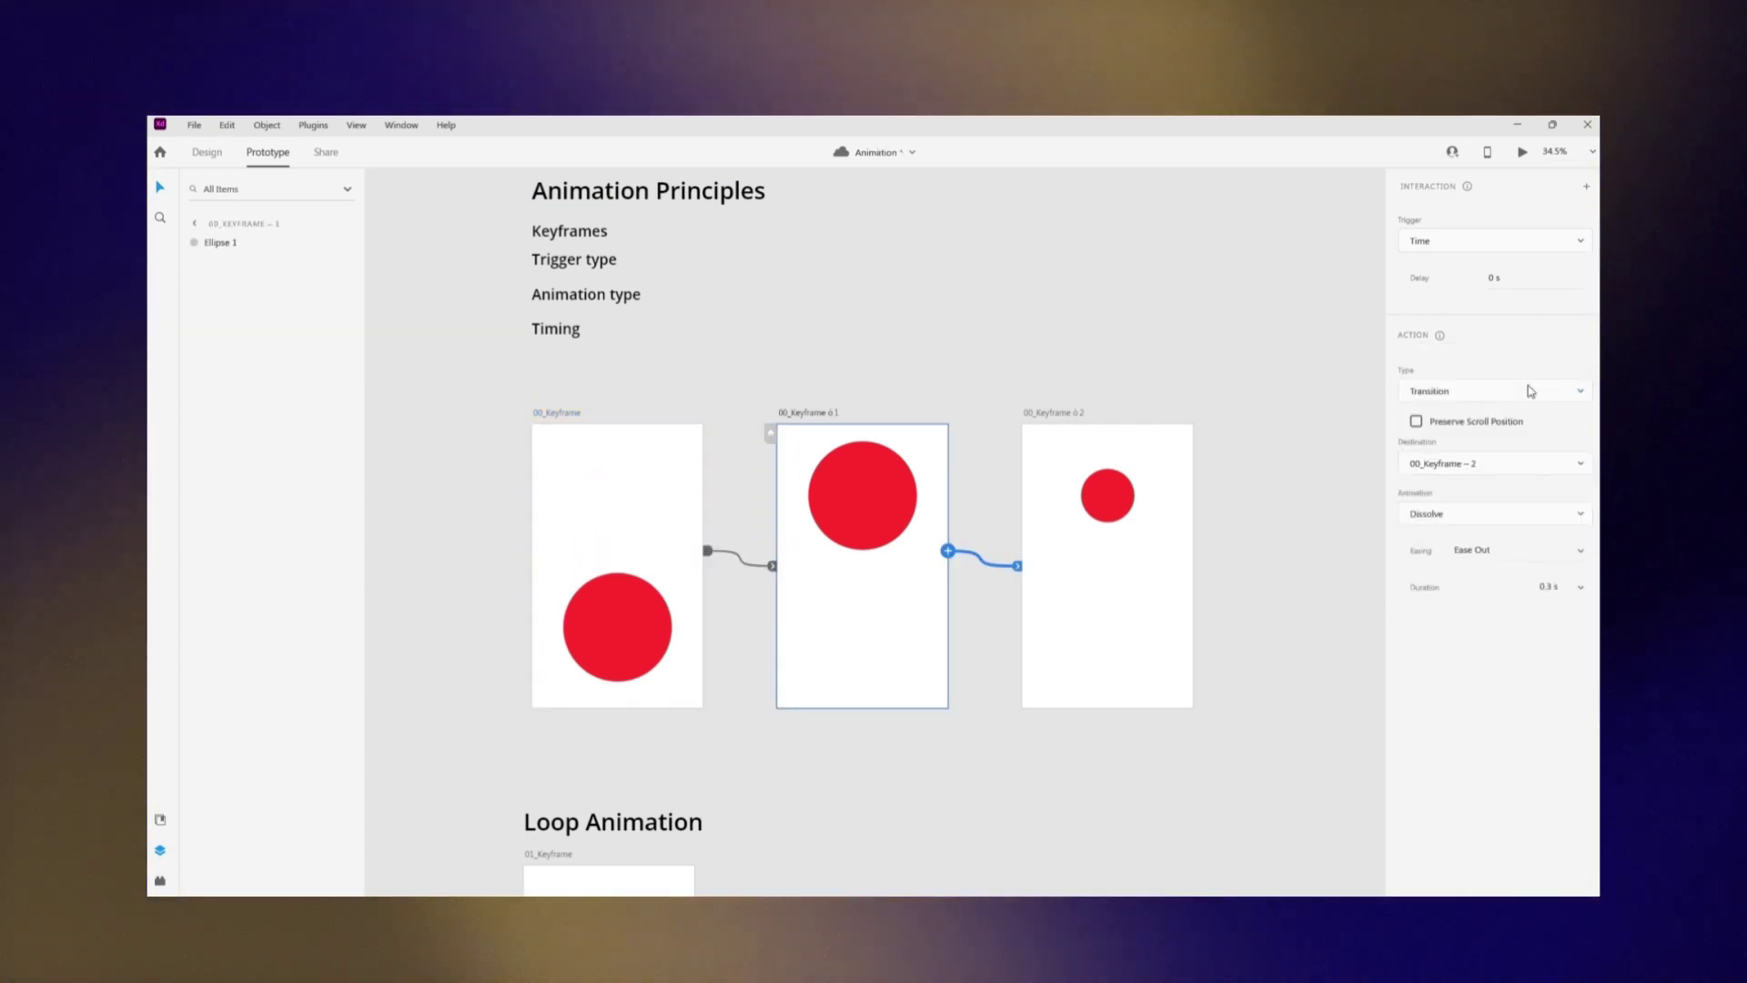
pyautogui.click(1531, 392)
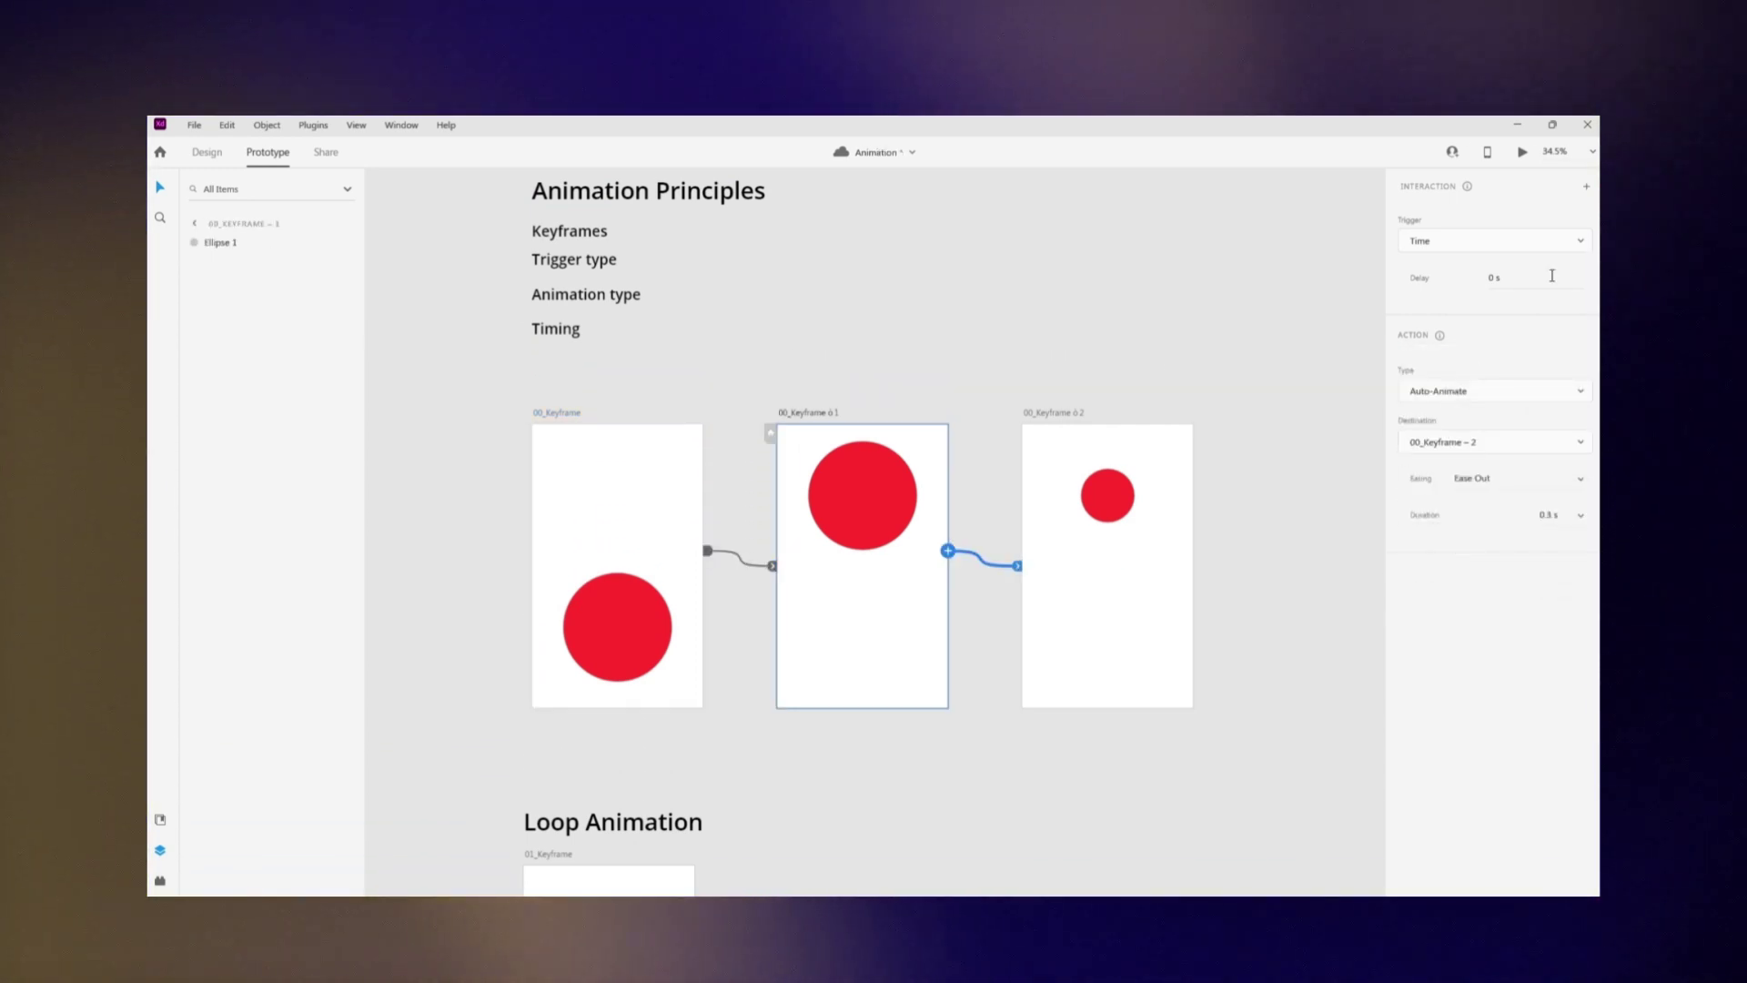
pyautogui.click(1522, 153)
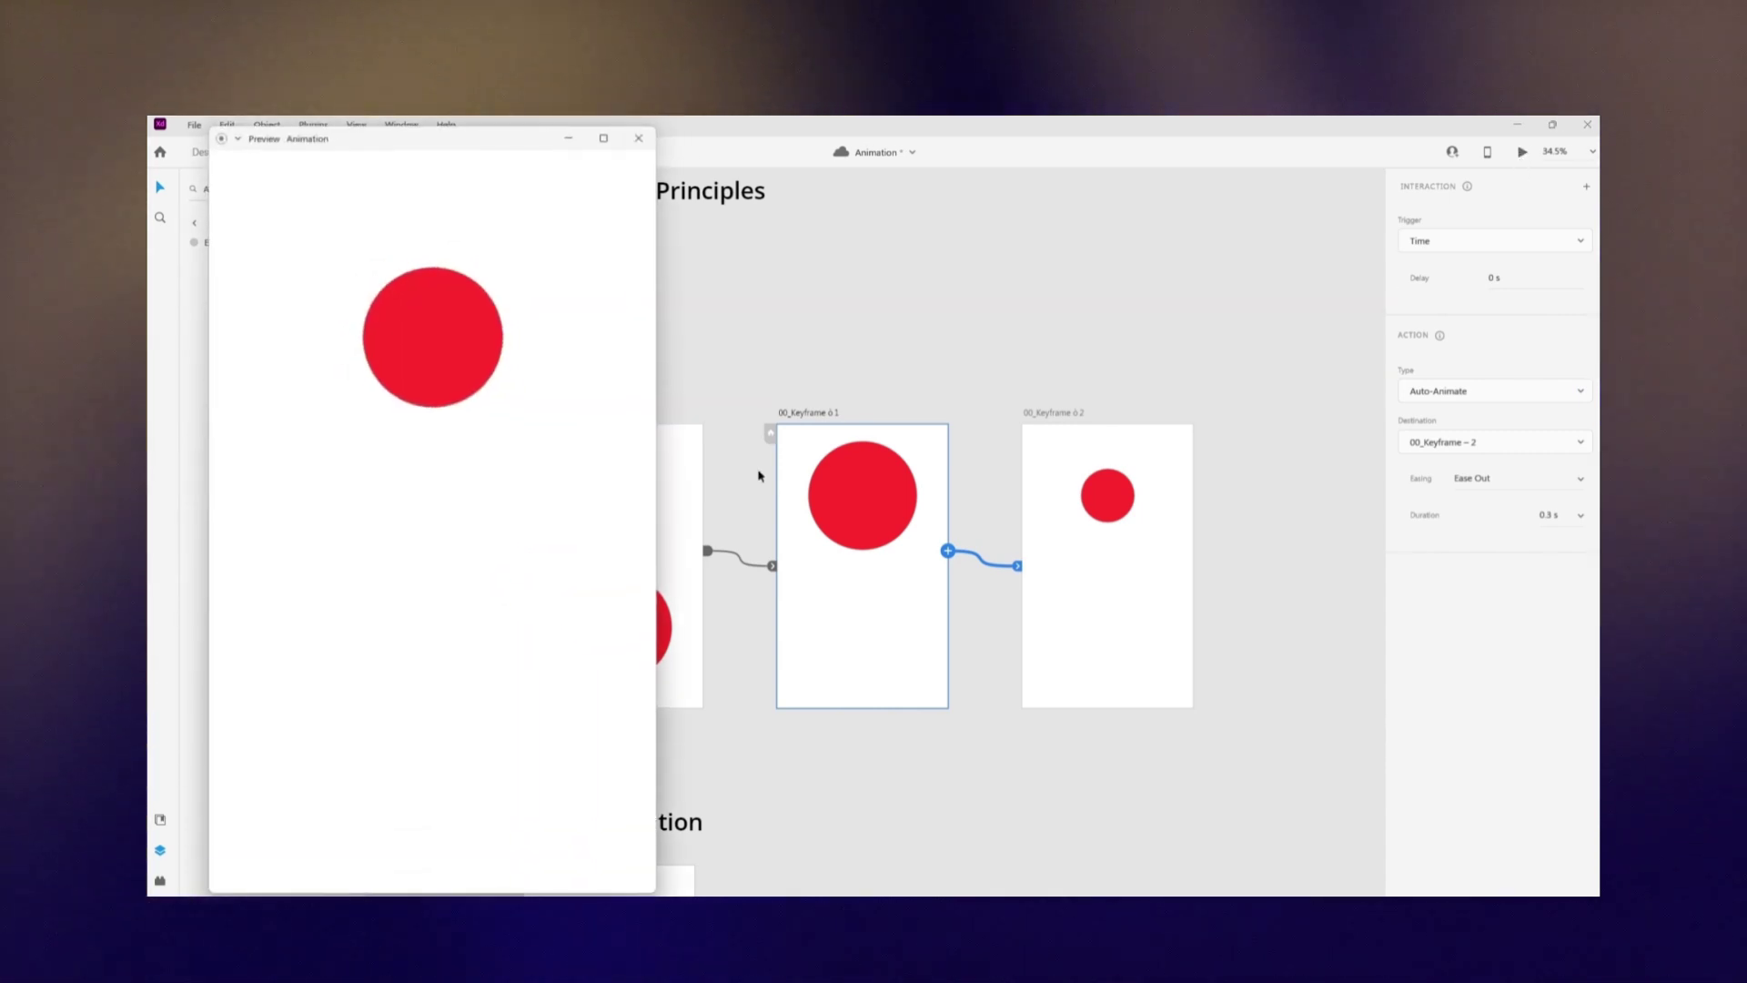
pyautogui.click(1522, 152)
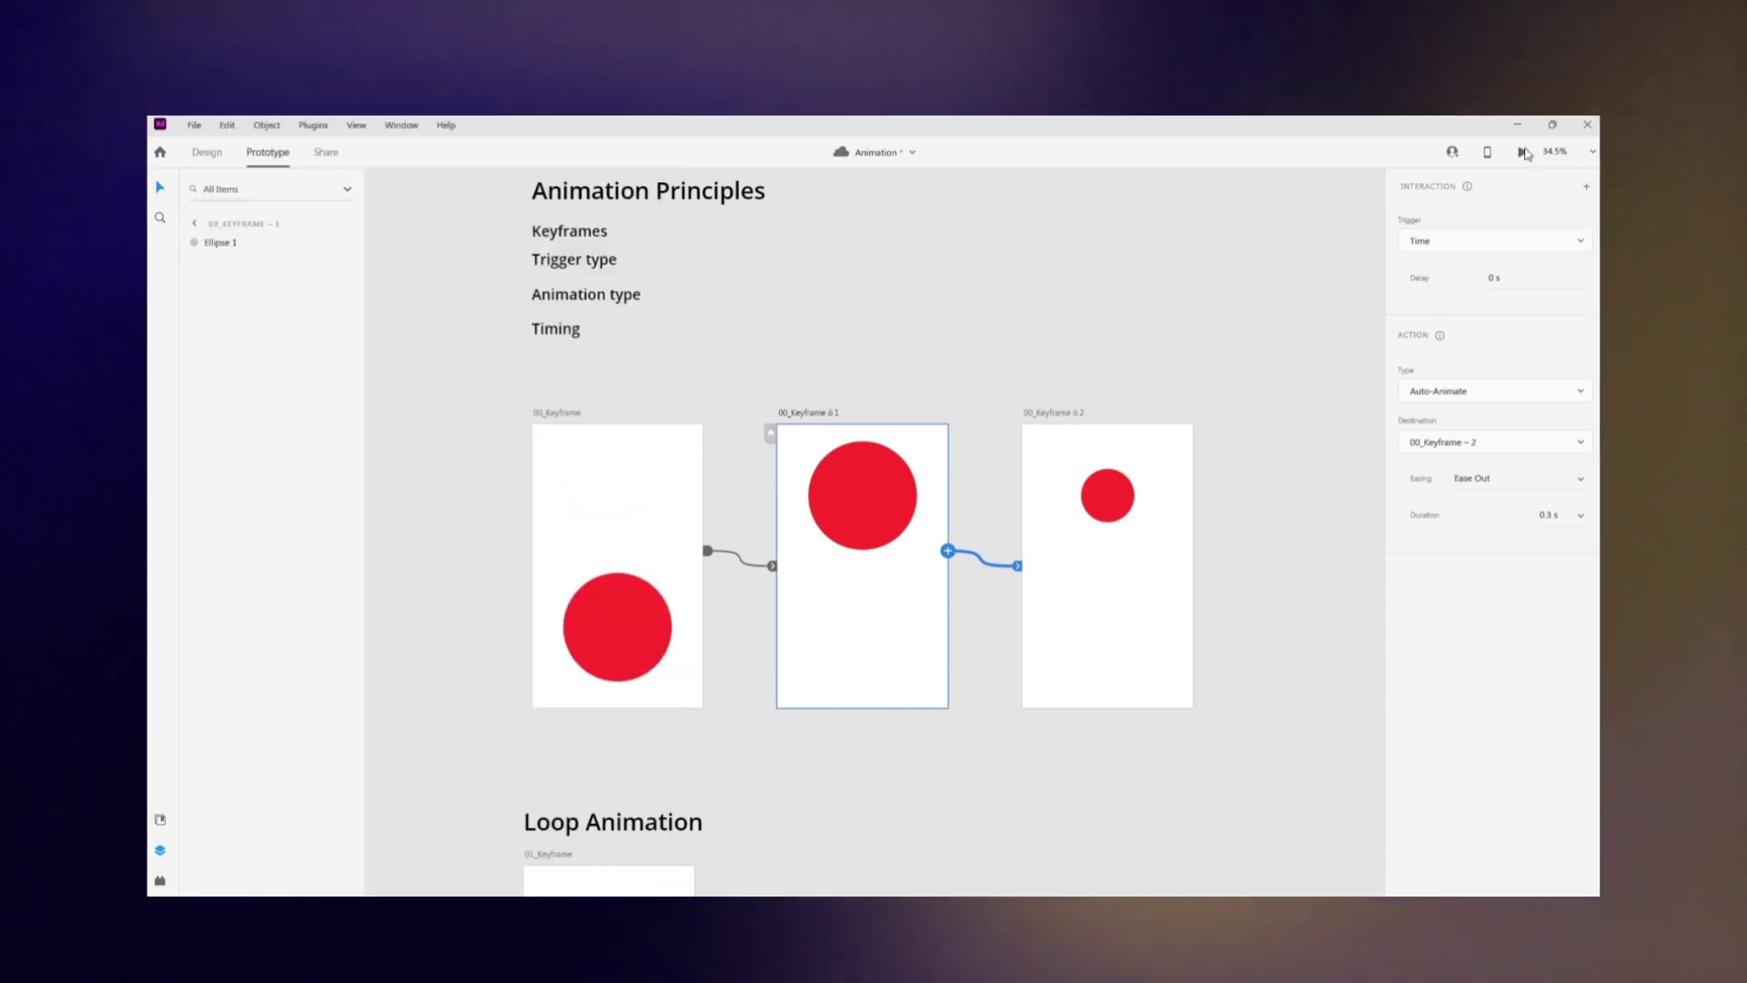
pyautogui.click(1523, 152)
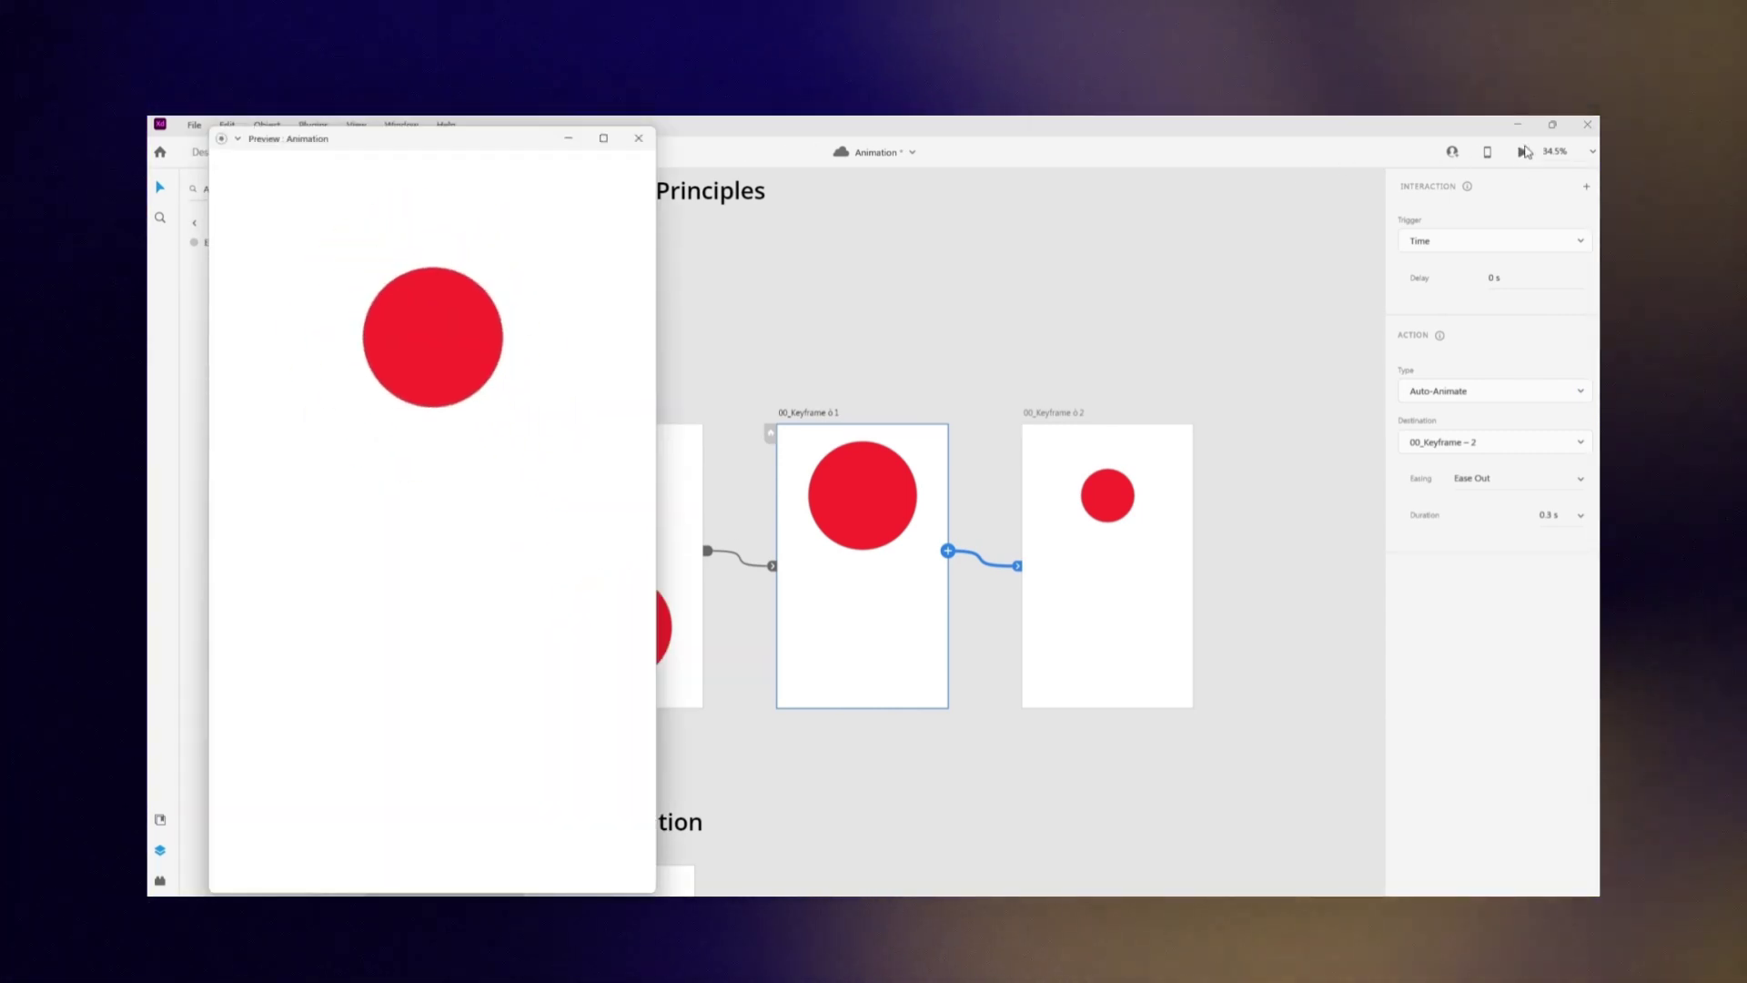
pyautogui.click(1523, 152)
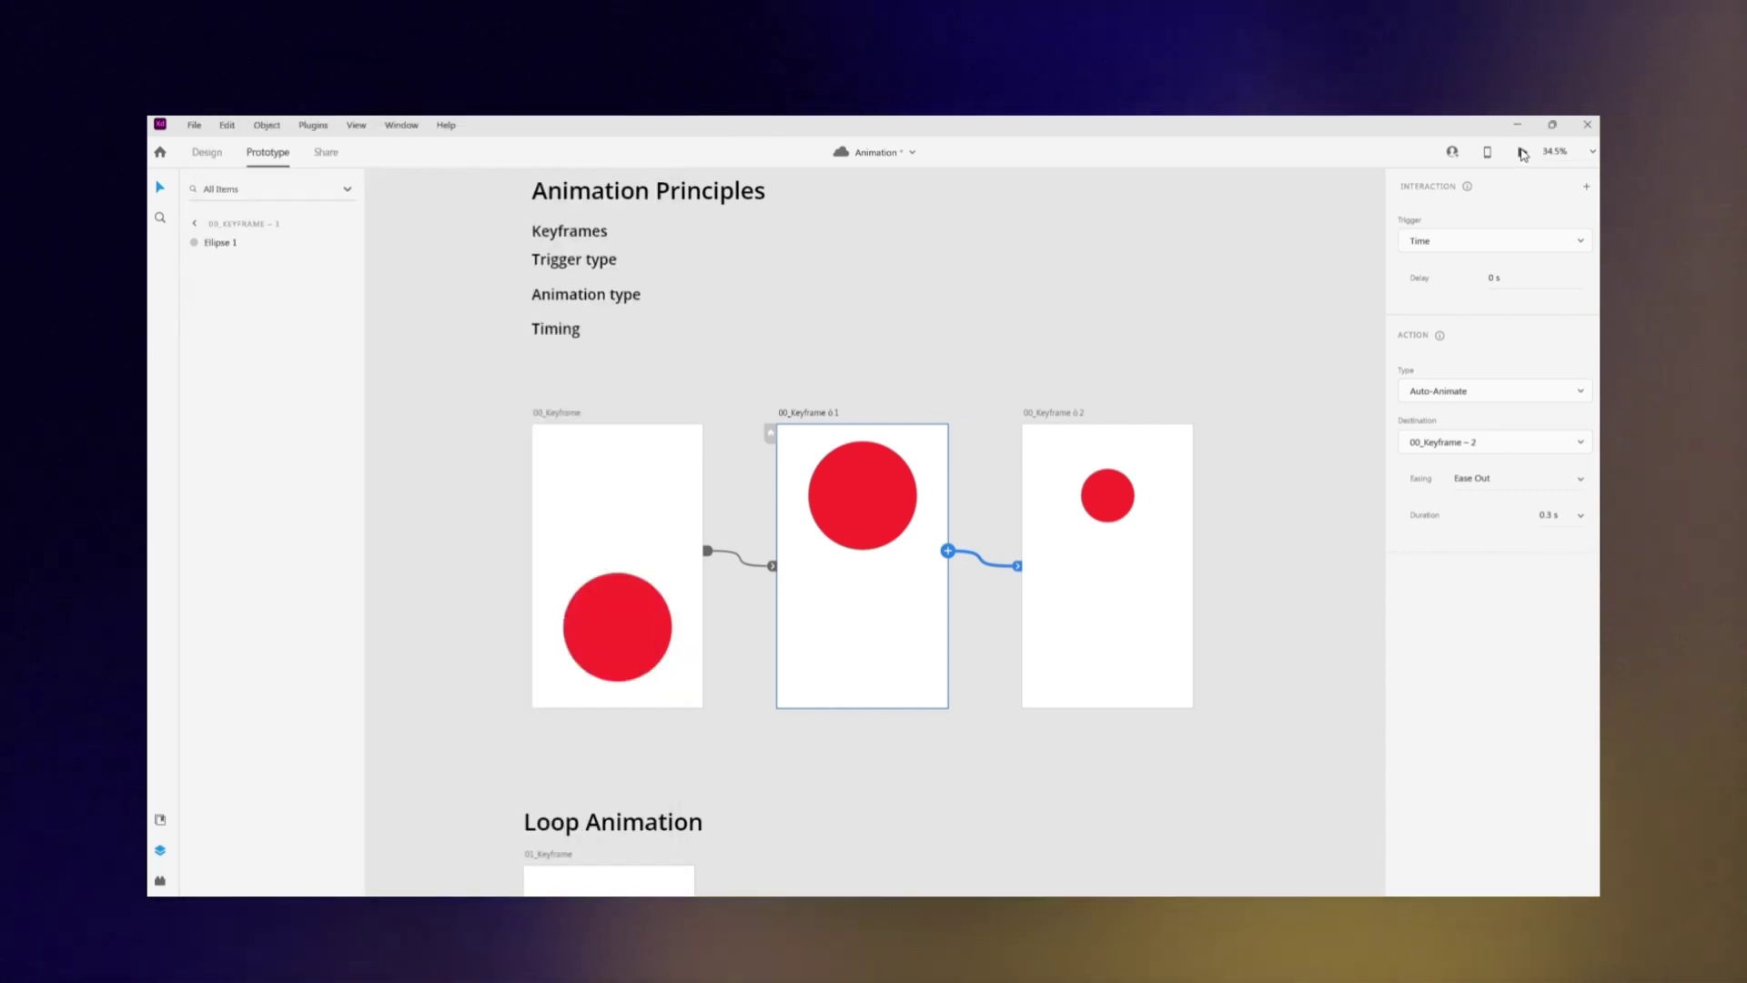
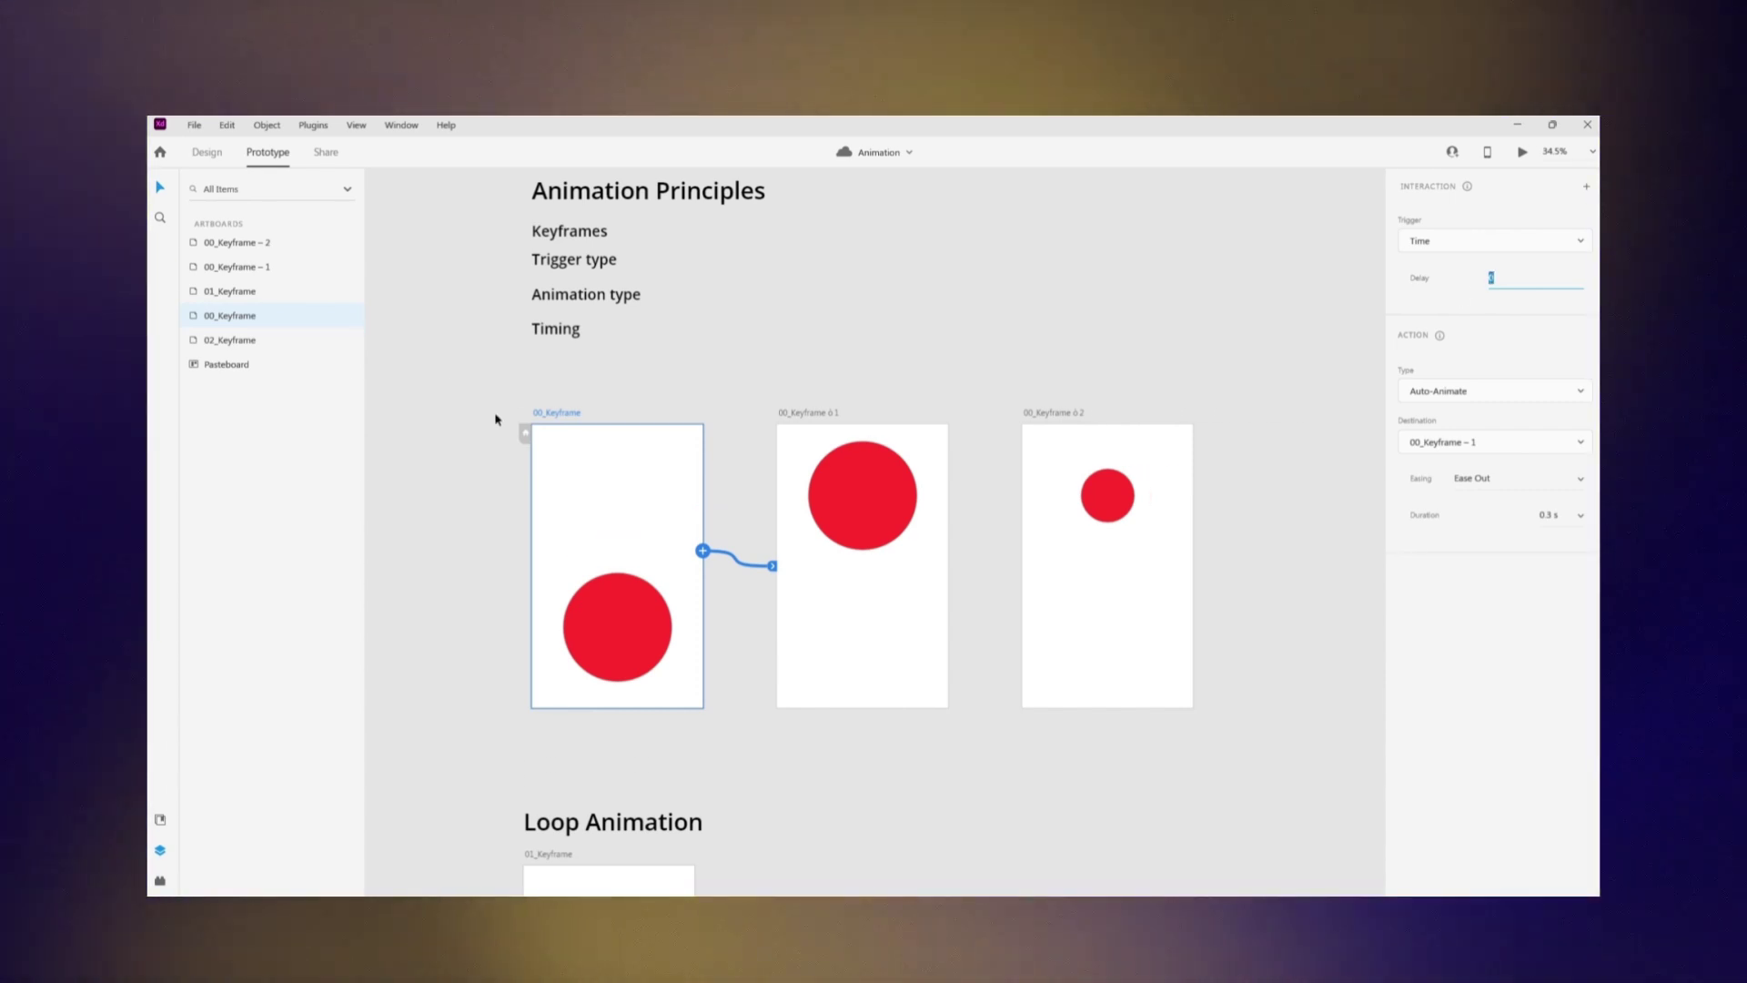
# Try a 1 s delay on the 00_Keyframe interaction in the preview and reset the delay to 0 s.
pyautogui.click(537, 412)
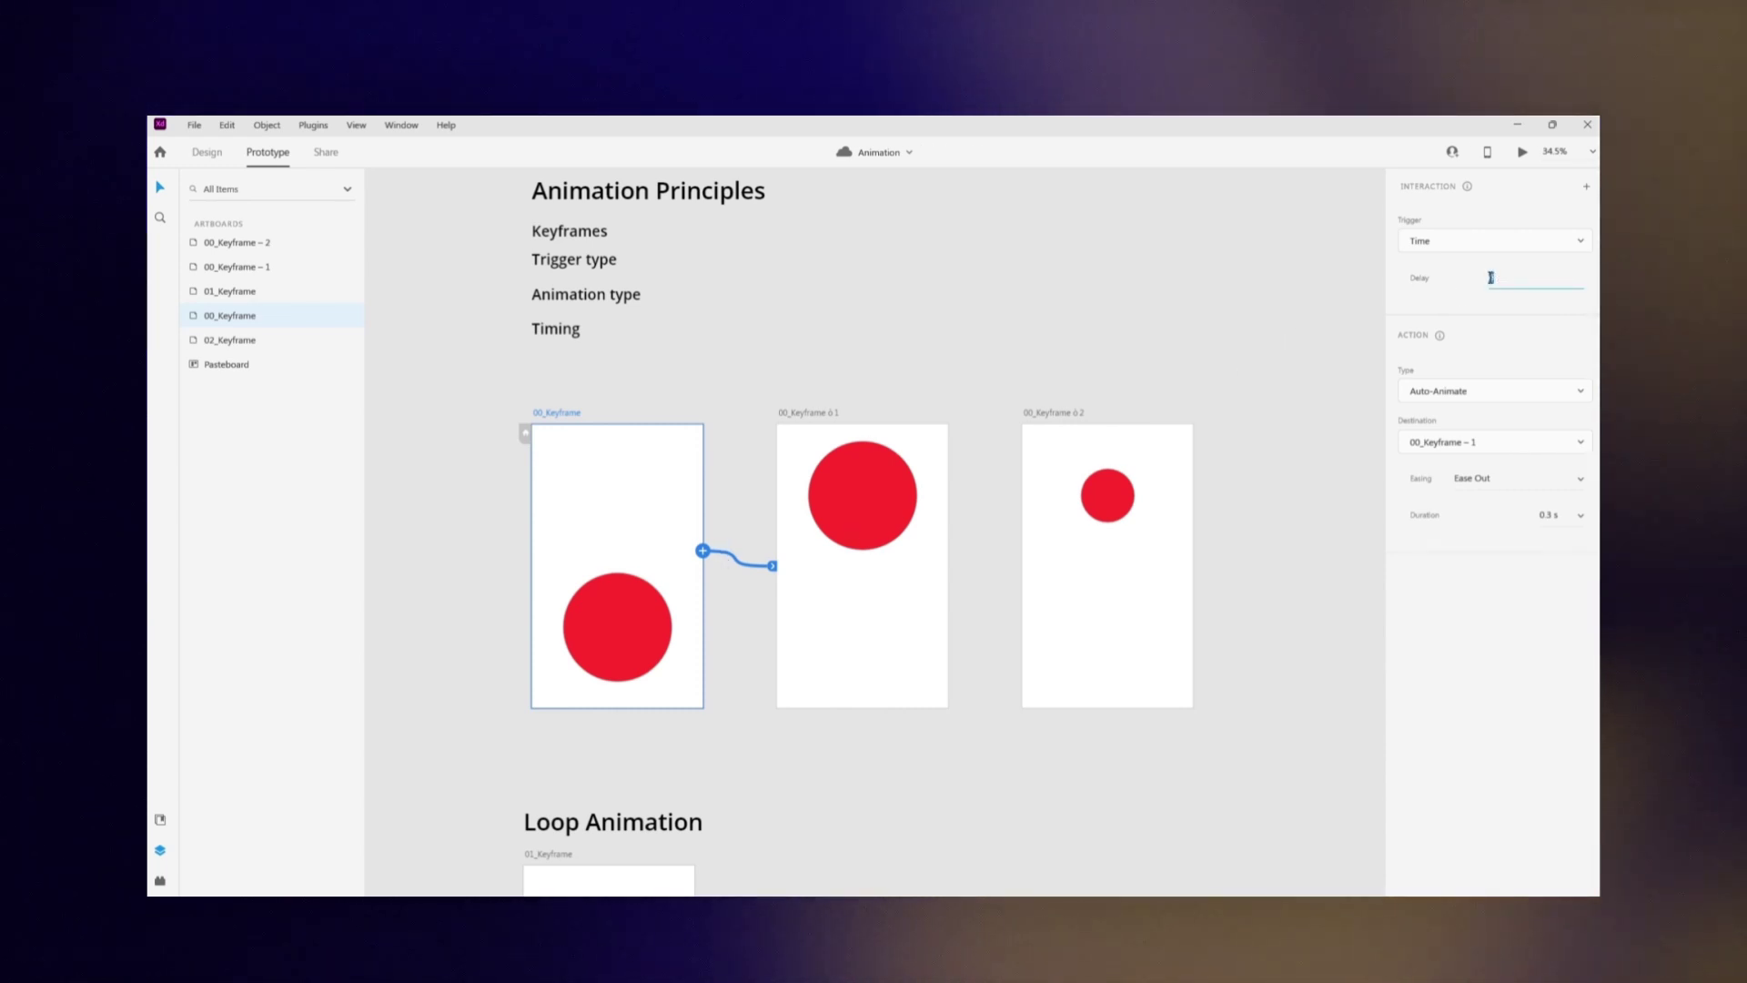
pyautogui.write('1')
pyautogui.click(1521, 155)
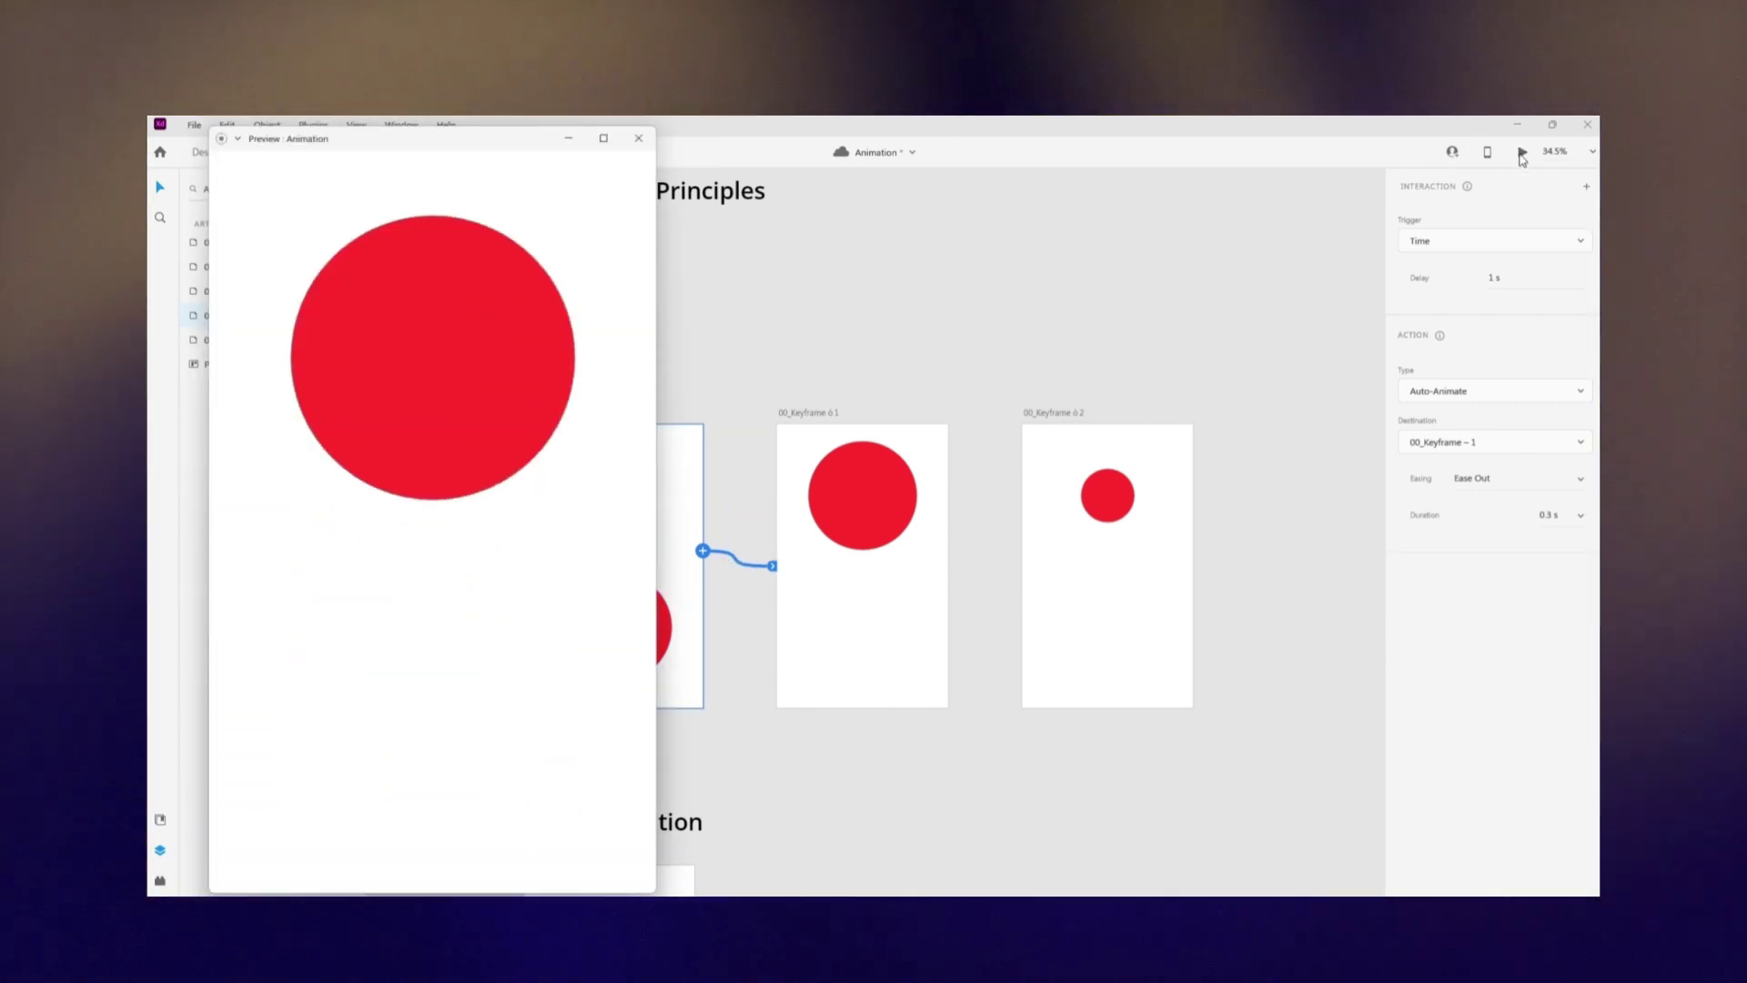
pyautogui.click(1529, 278)
pyautogui.write('0')
pyautogui.click(1425, 528)
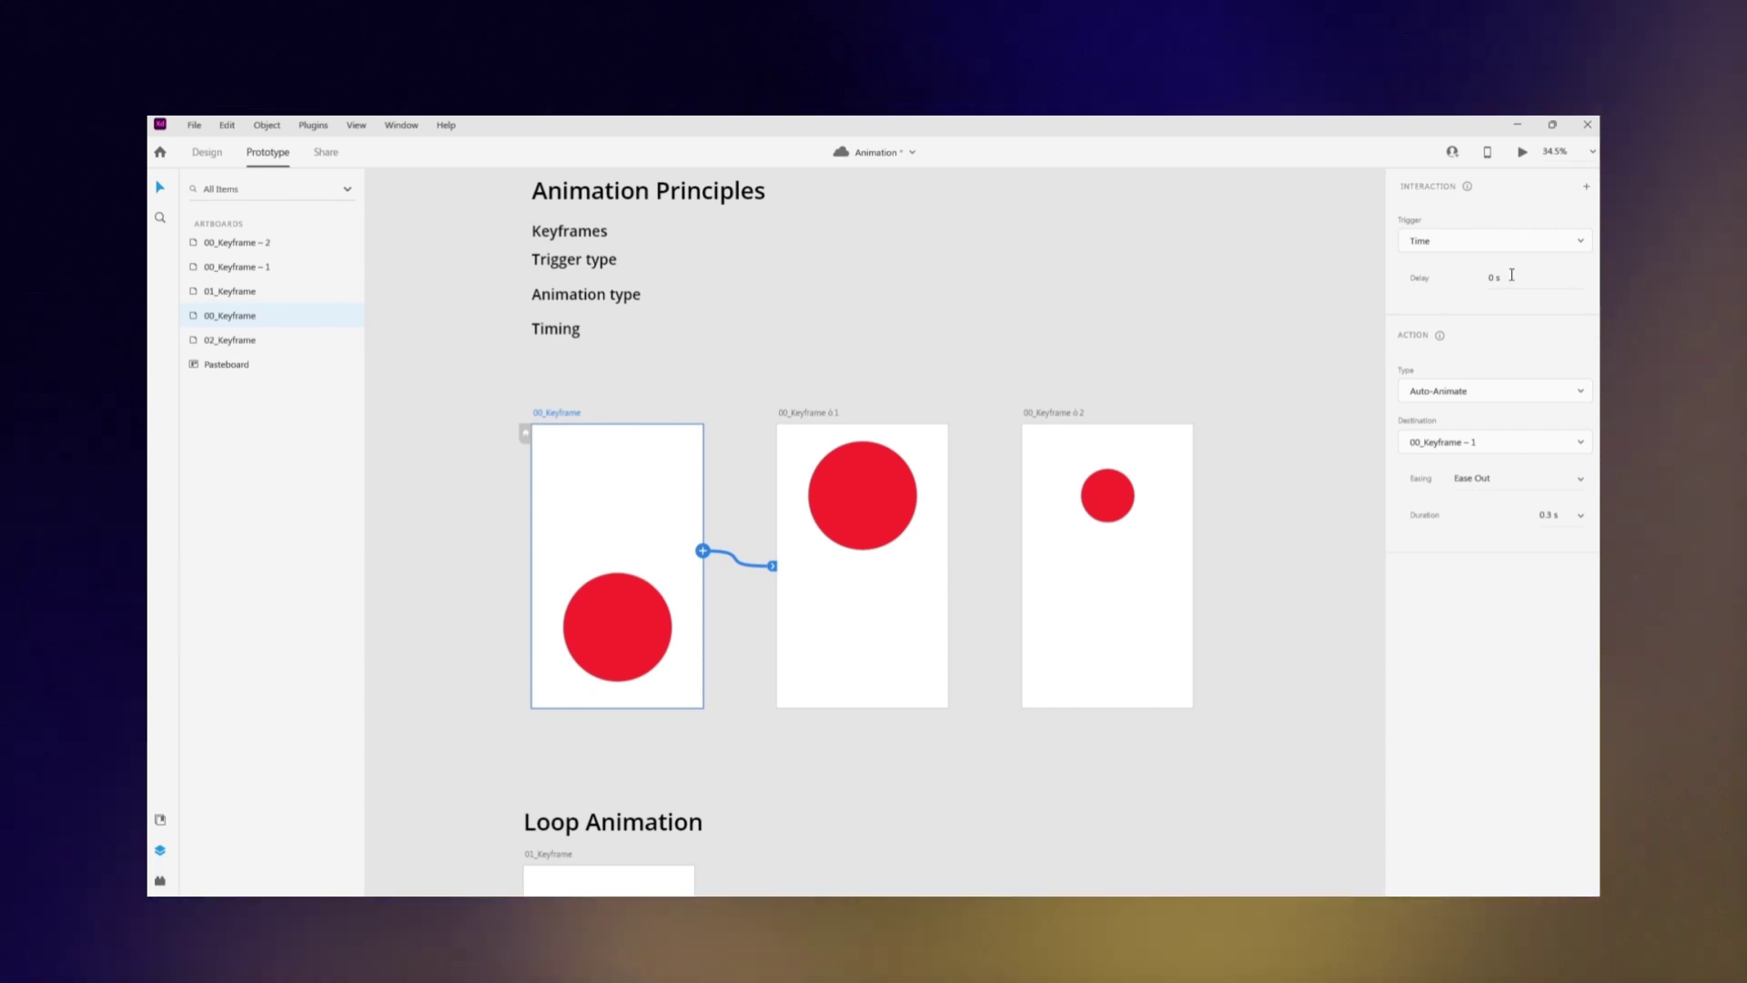
# Set the duration of the 00_Keyframe to 00_Keyframe – 1 interaction to 1 s and preview it.
pyautogui.click(562, 397)
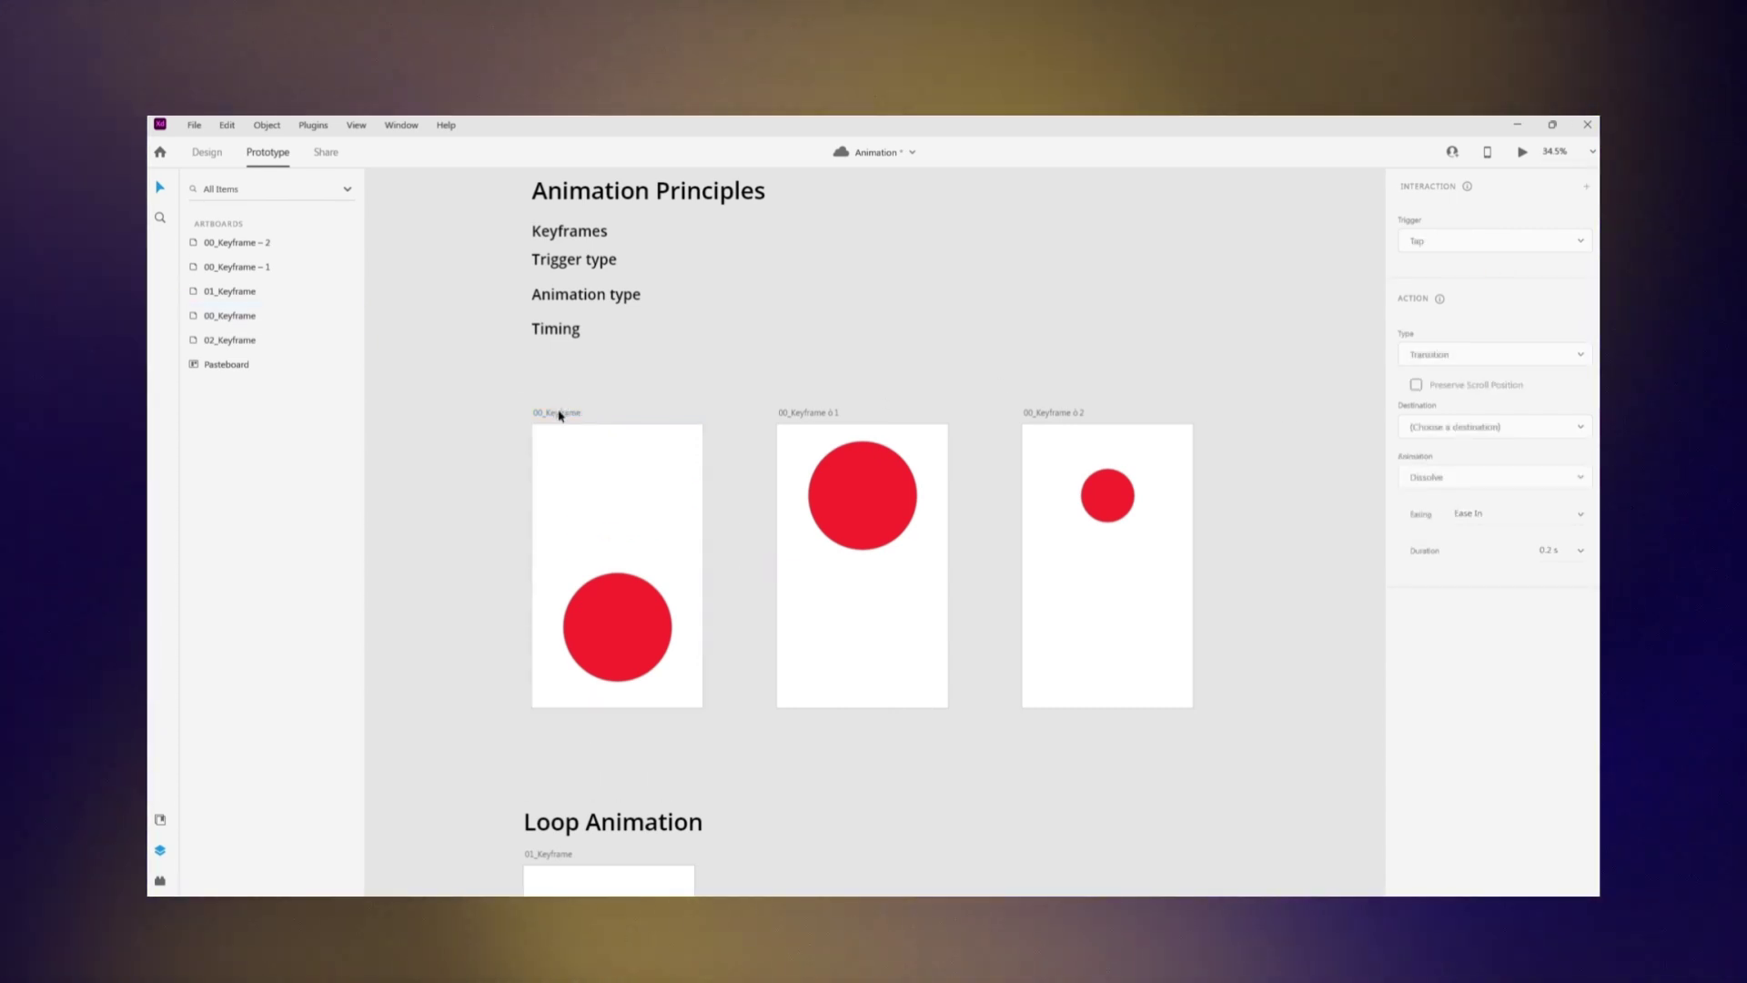
pyautogui.click(559, 411)
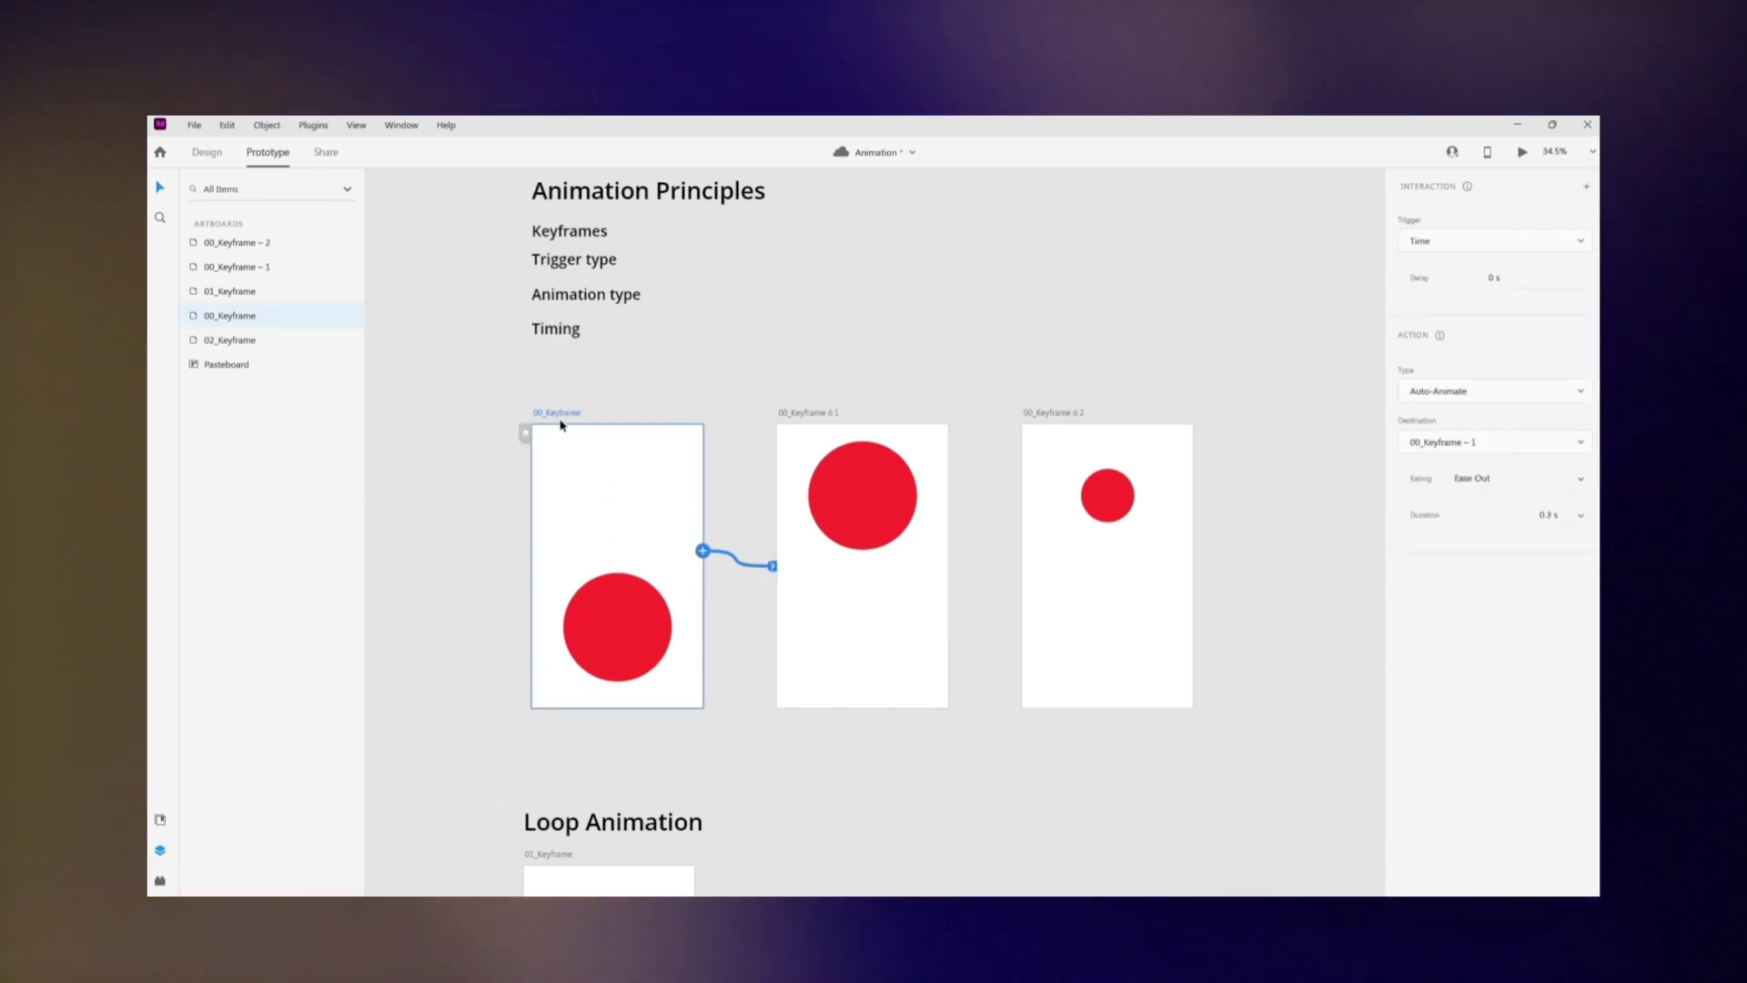
pyautogui.click(1548, 515)
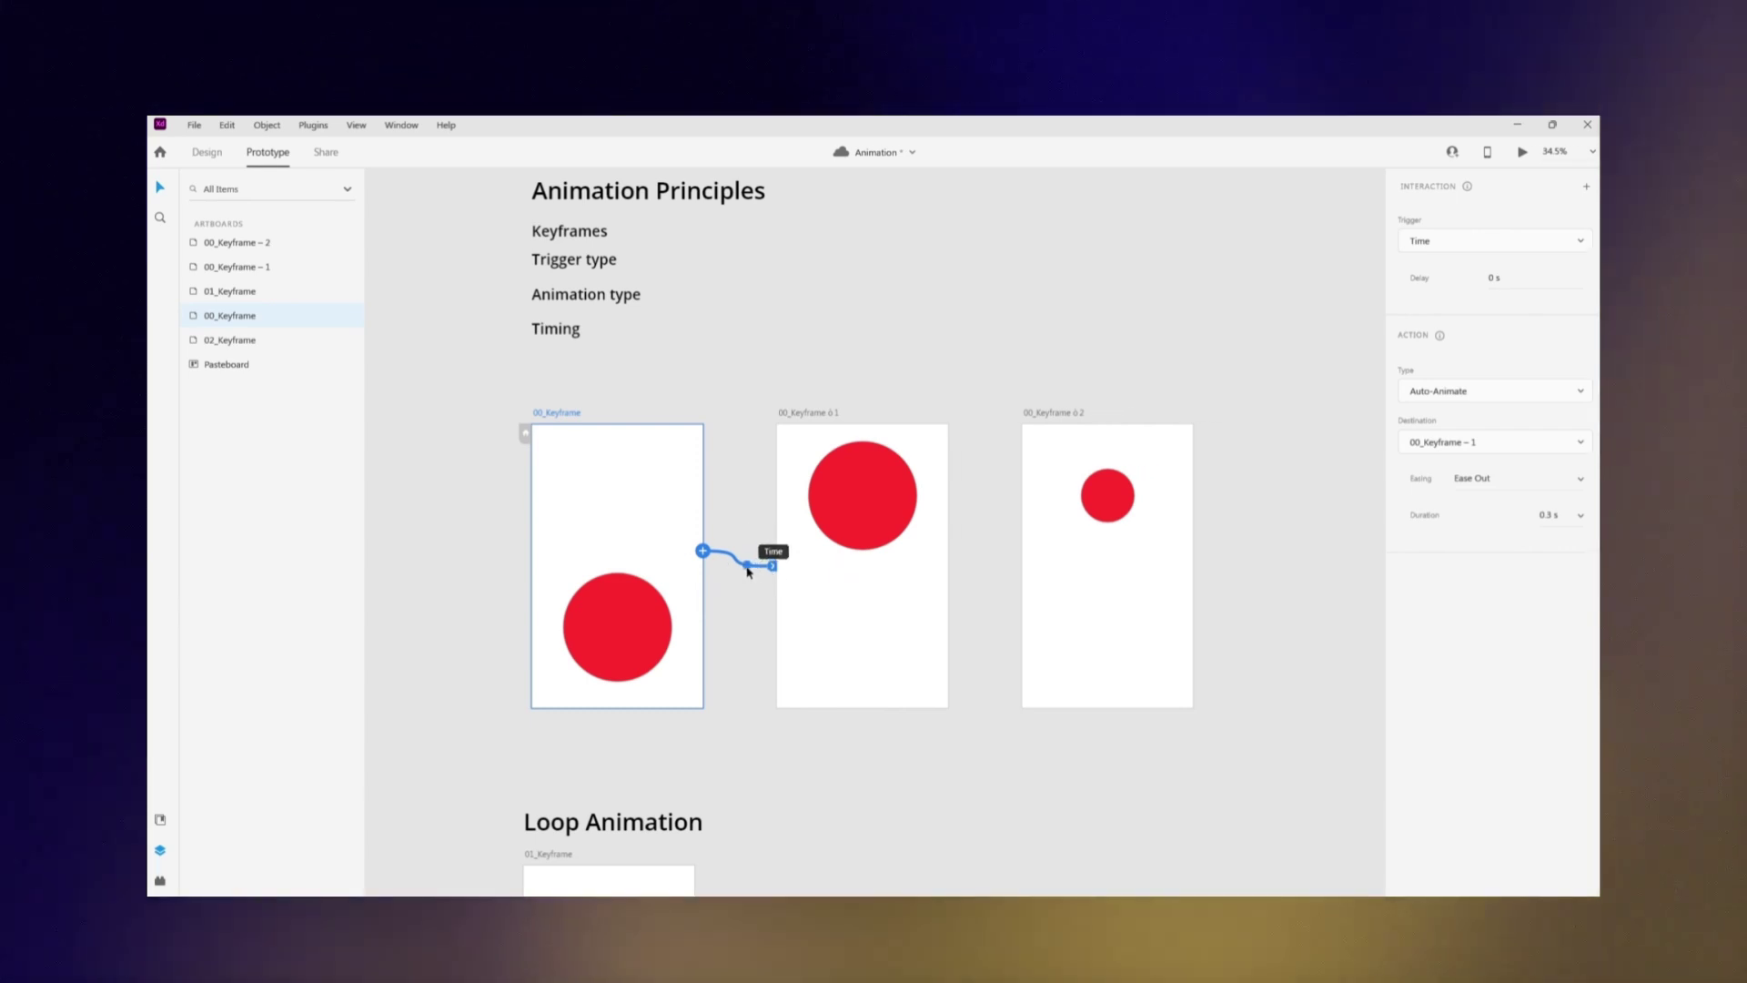
pyautogui.click(1583, 517)
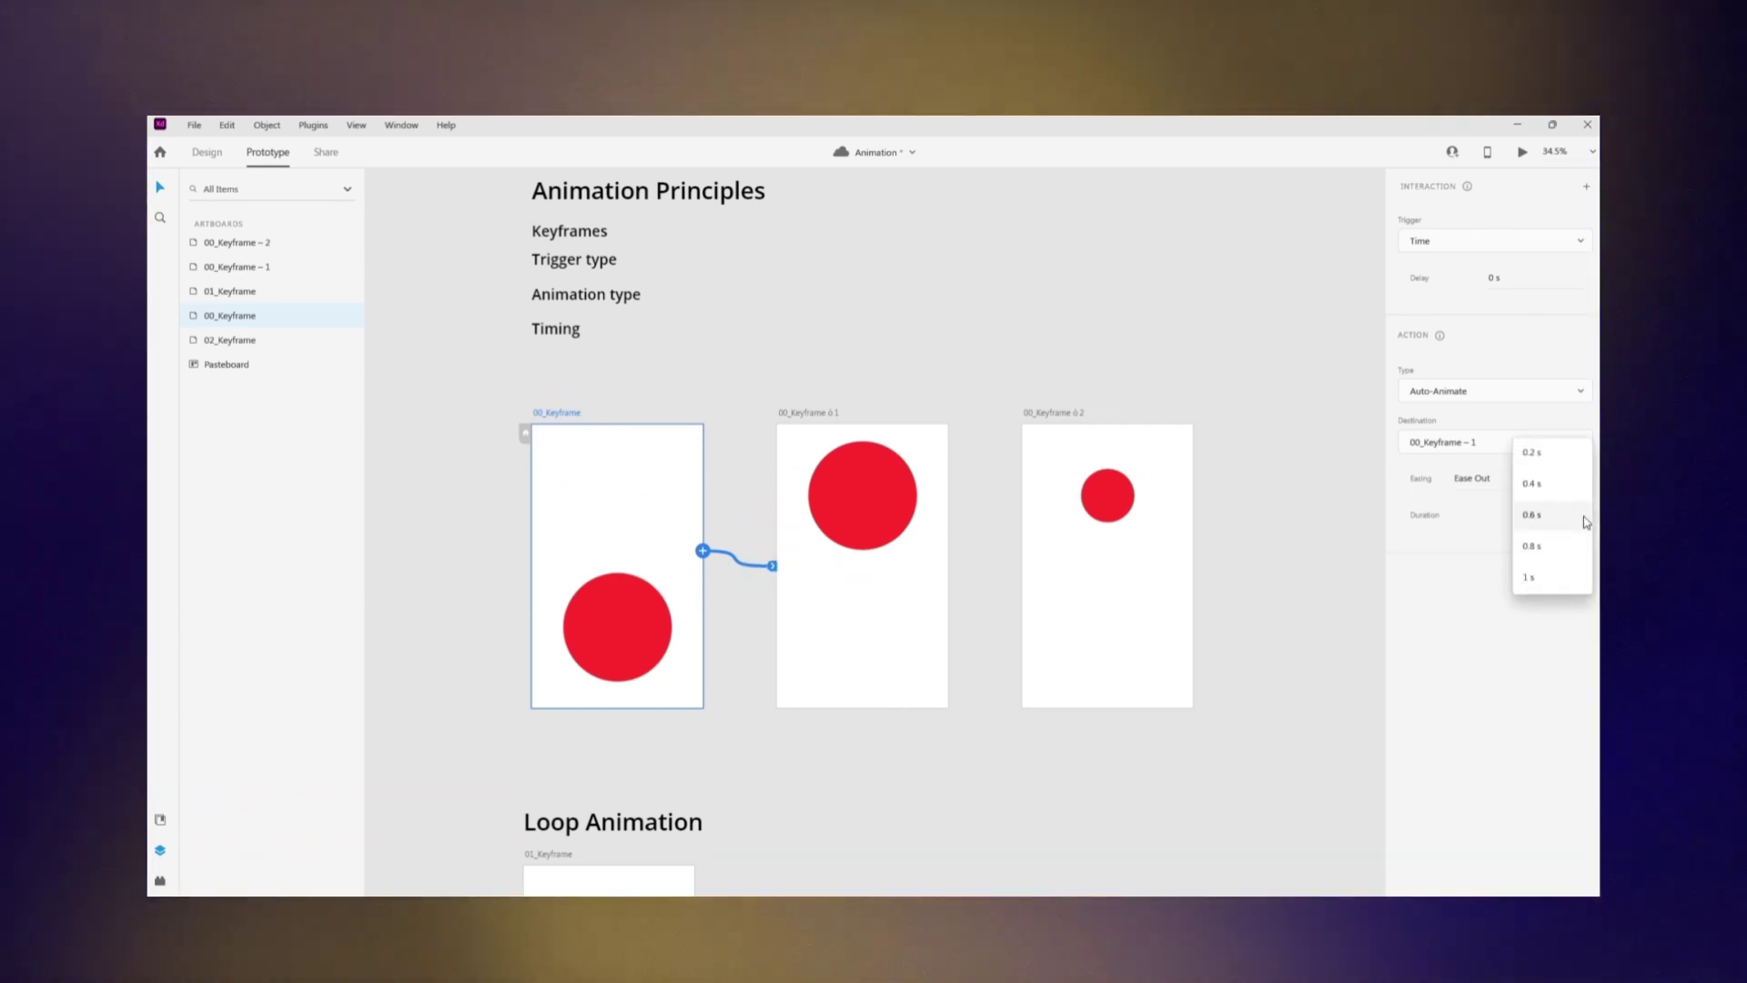
pyautogui.click(1554, 581)
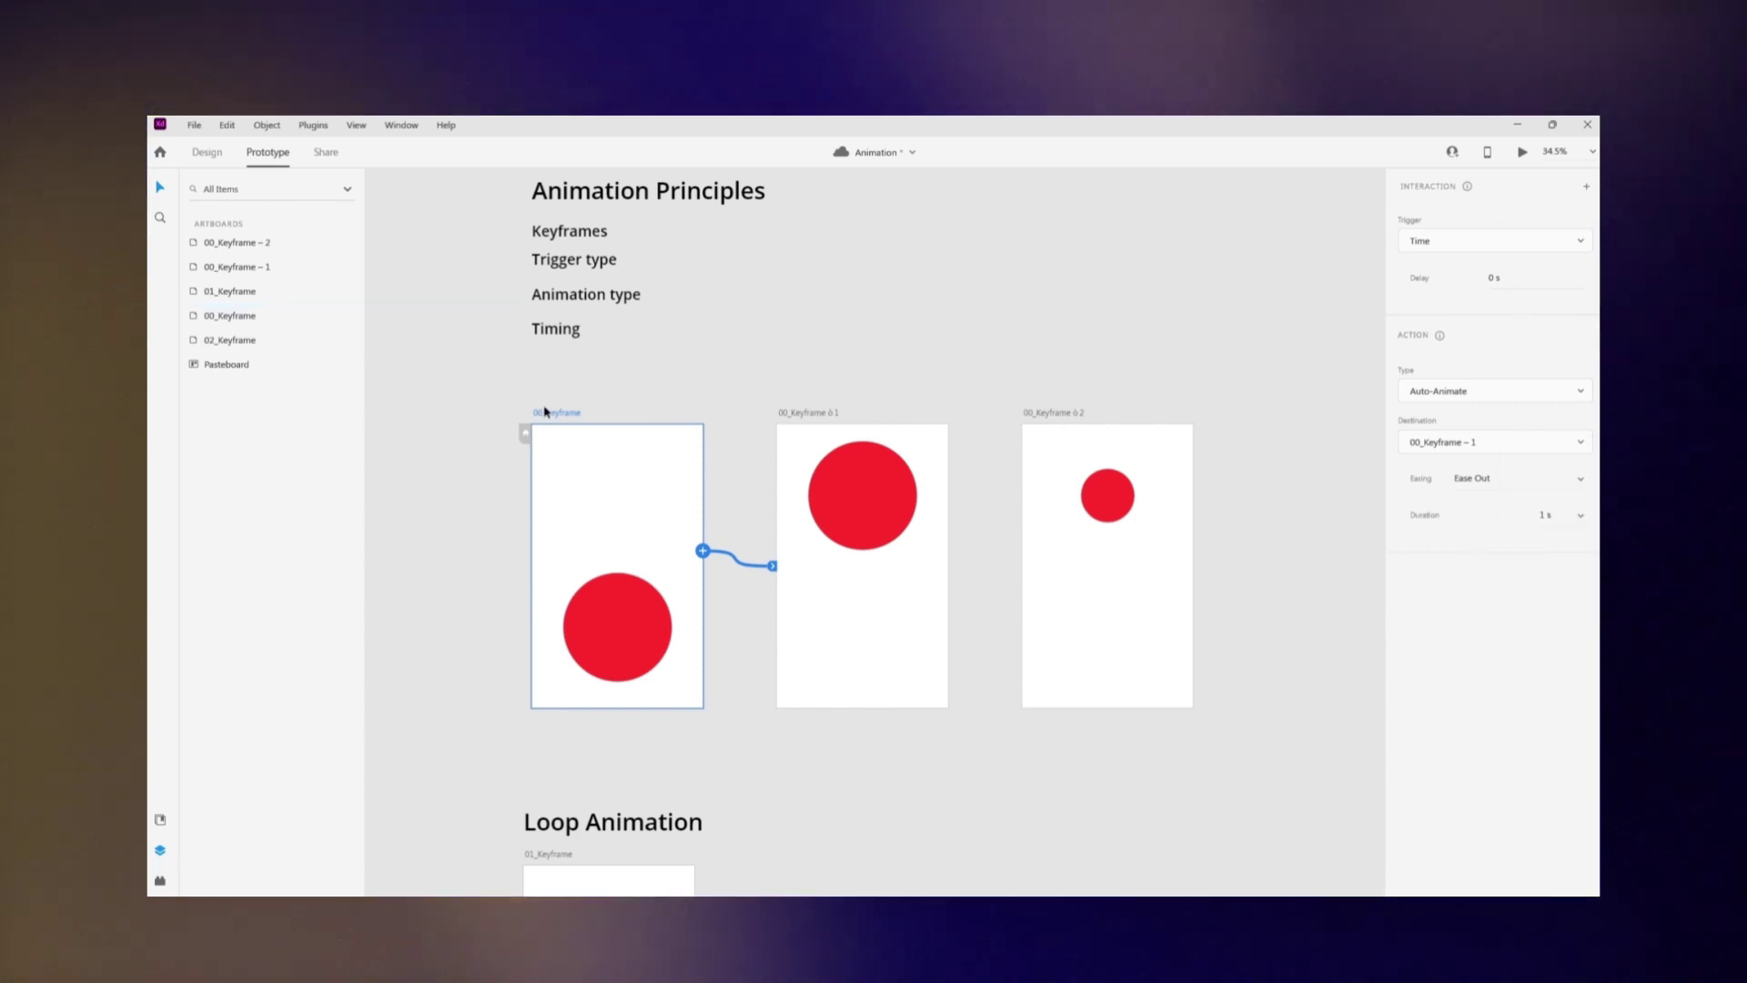
pyautogui.click(1523, 152)
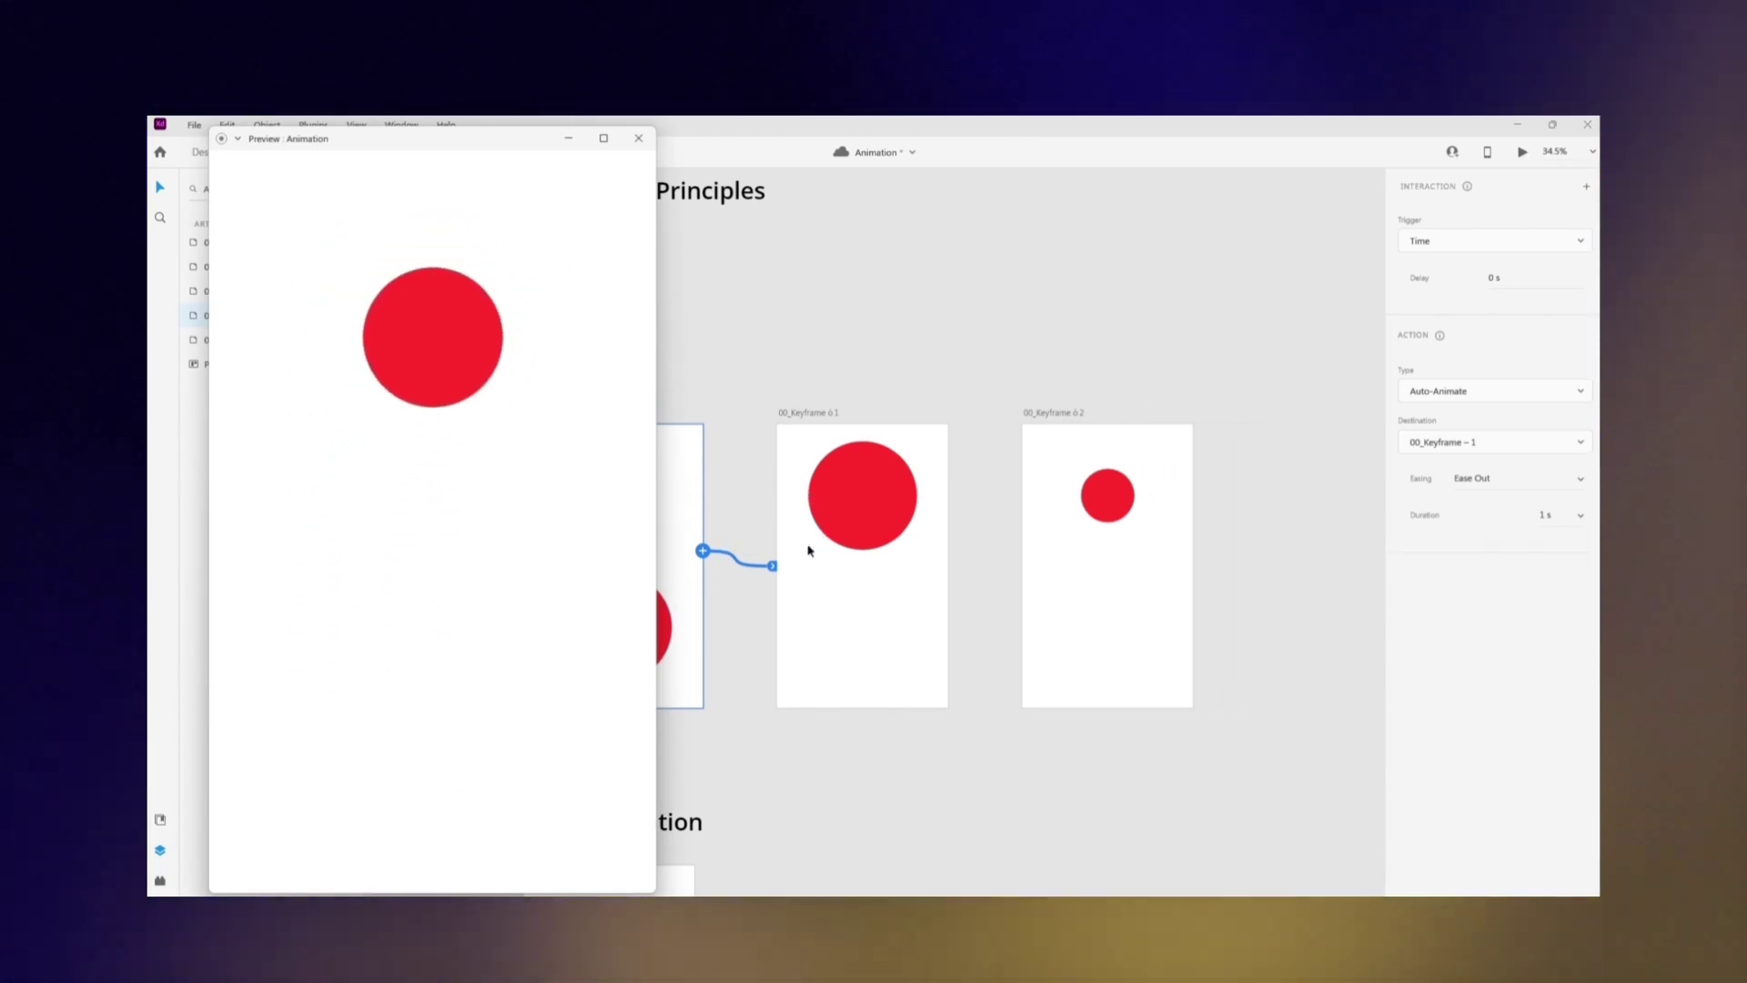
pyautogui.click(640, 140)
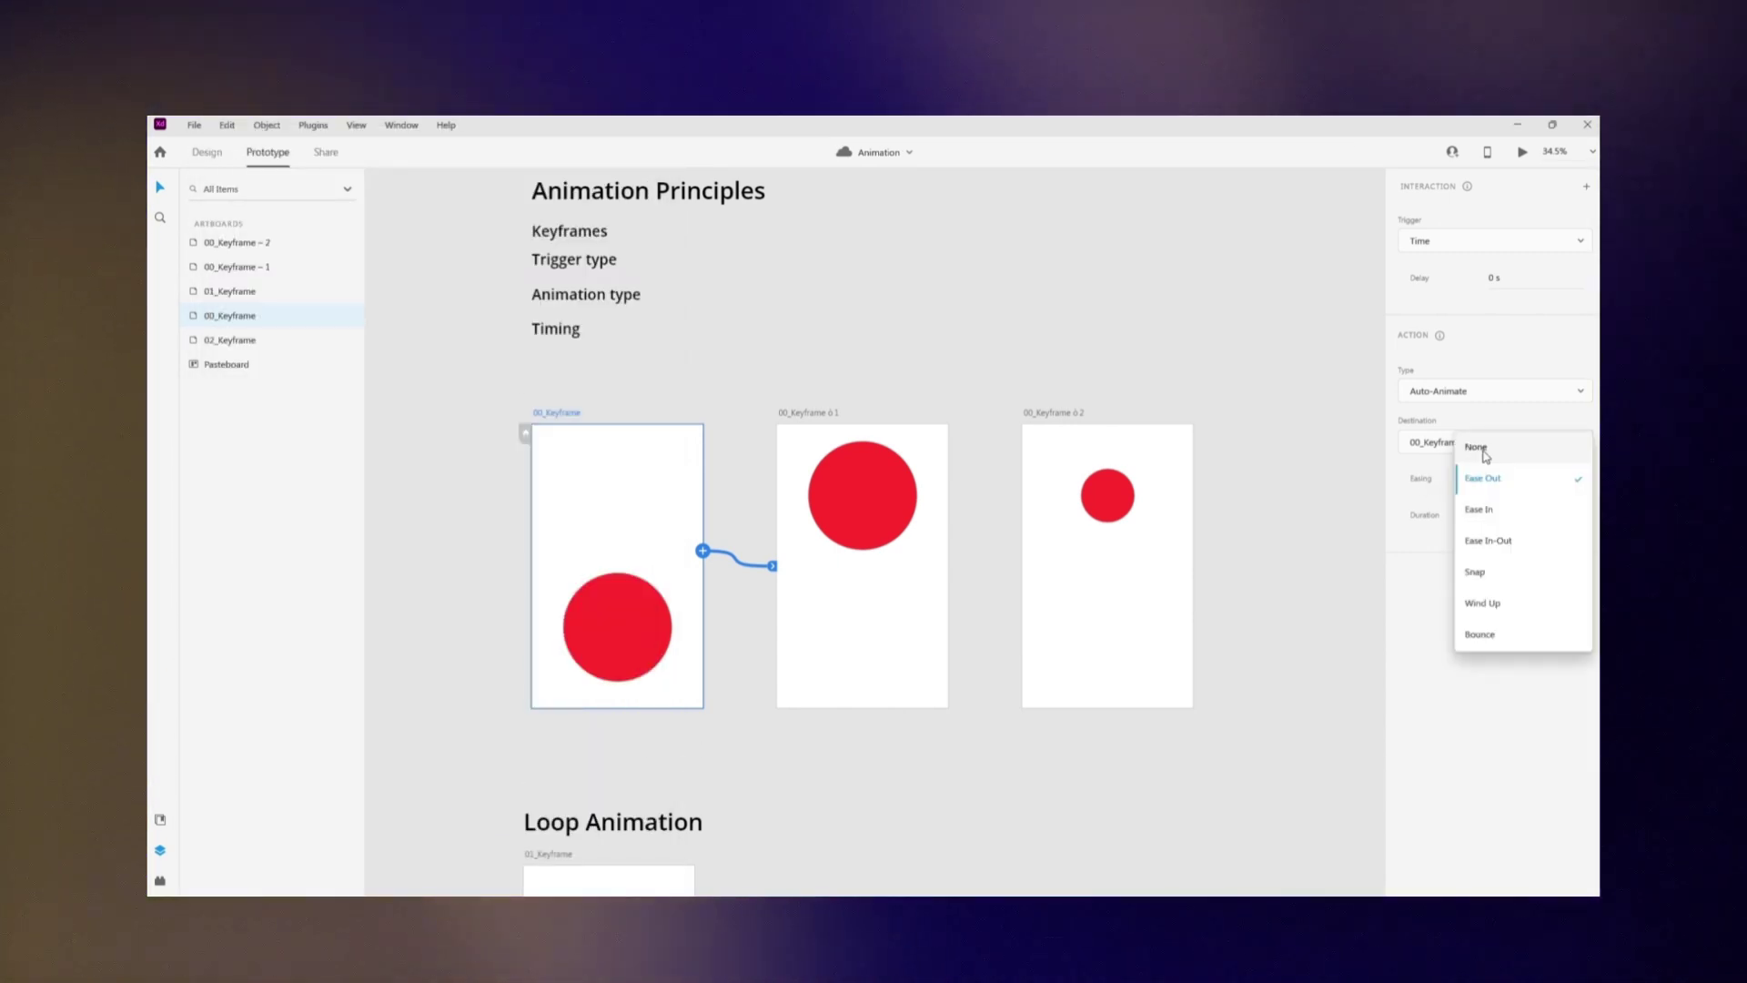
# Set the easing of the 00_Keyframe interaction to None and replay the preview several times.
pyautogui.click(1522, 152)
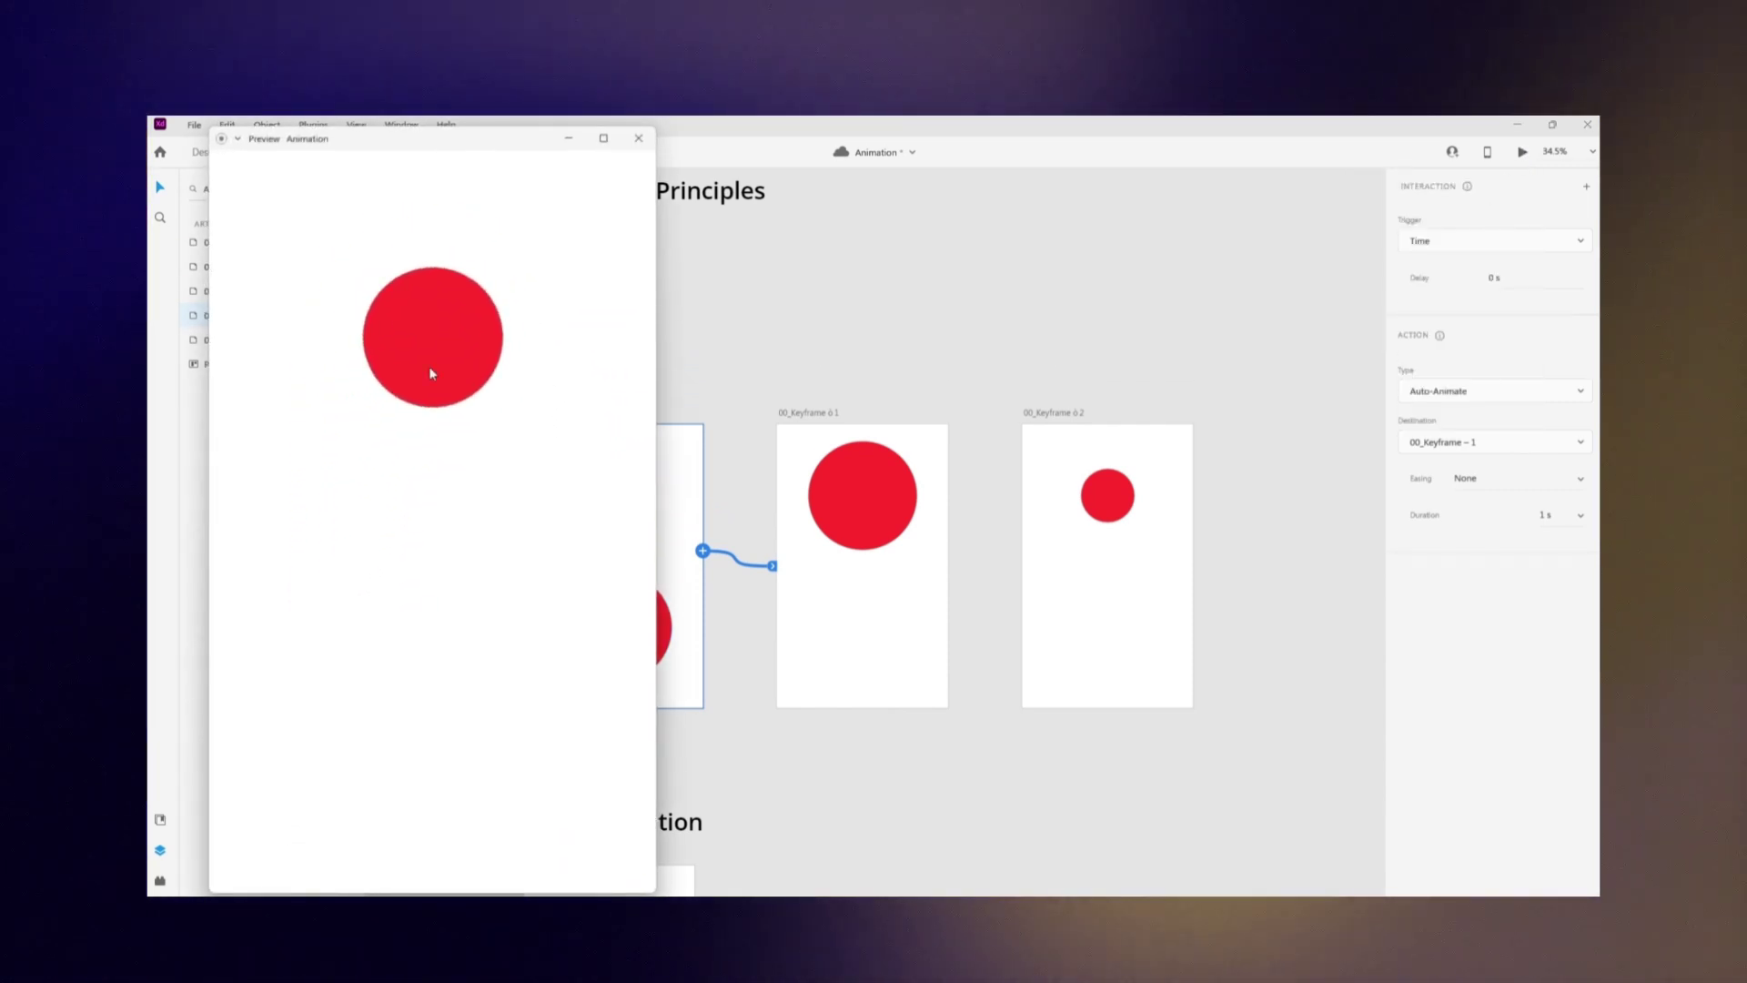
pyautogui.click(1523, 152)
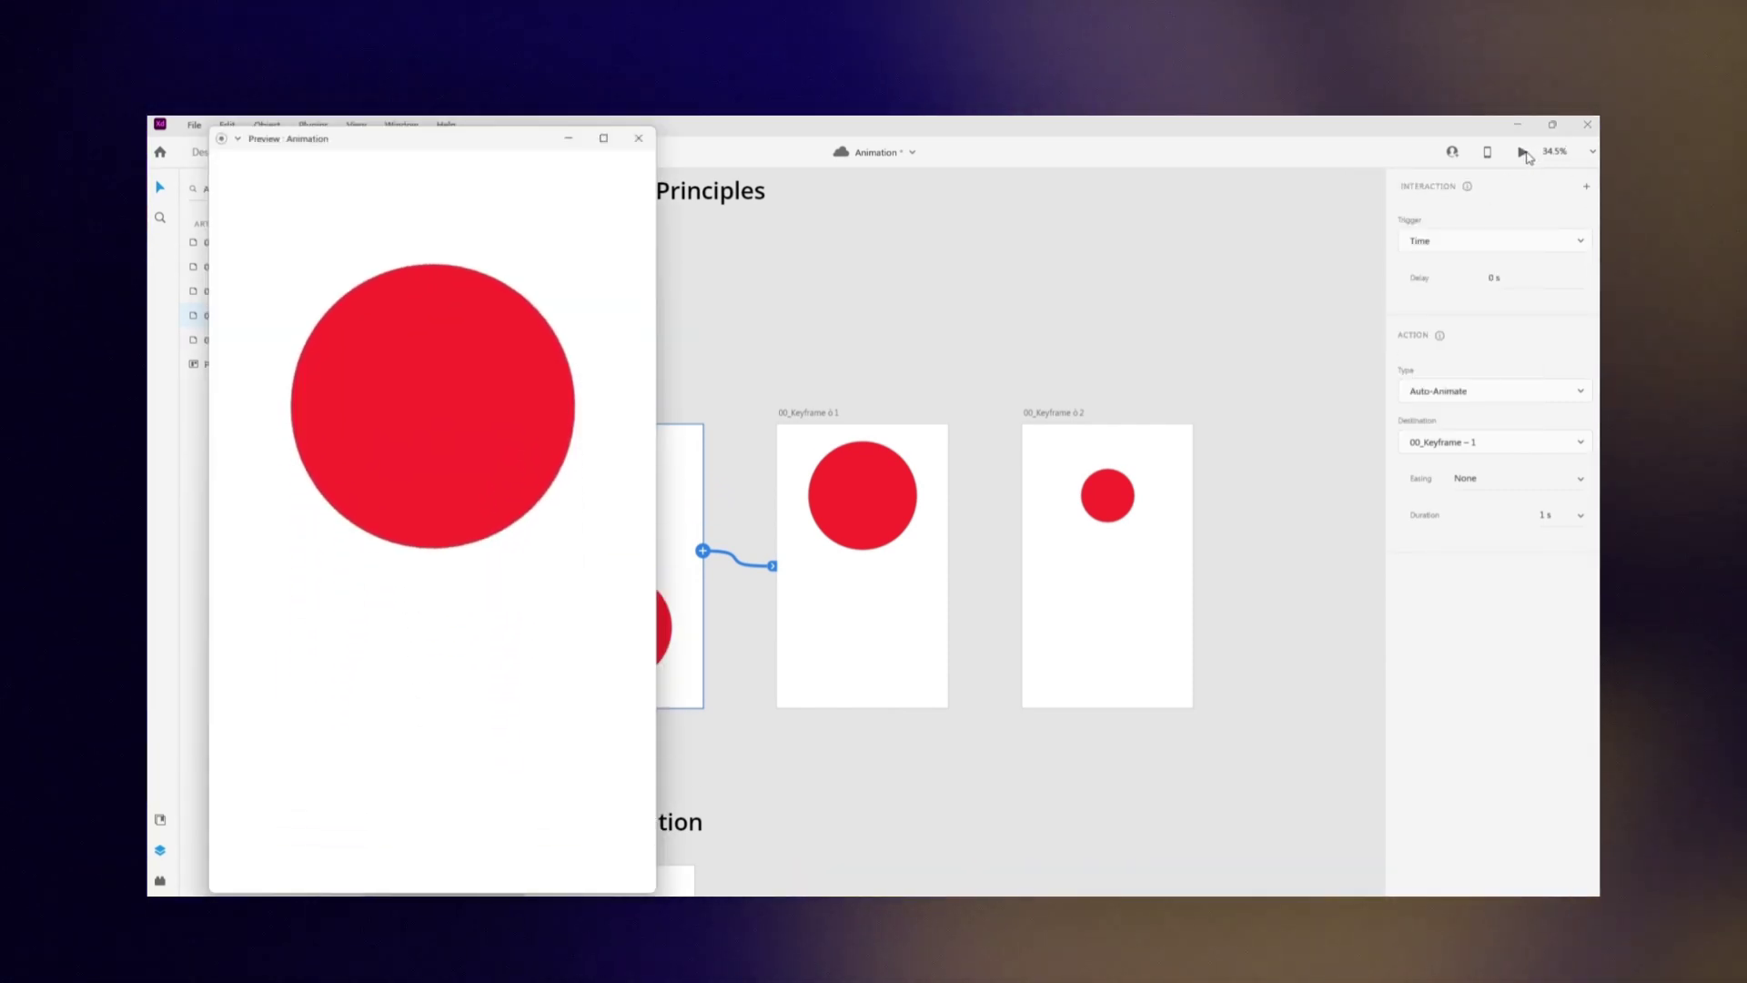
pyautogui.click(1525, 154)
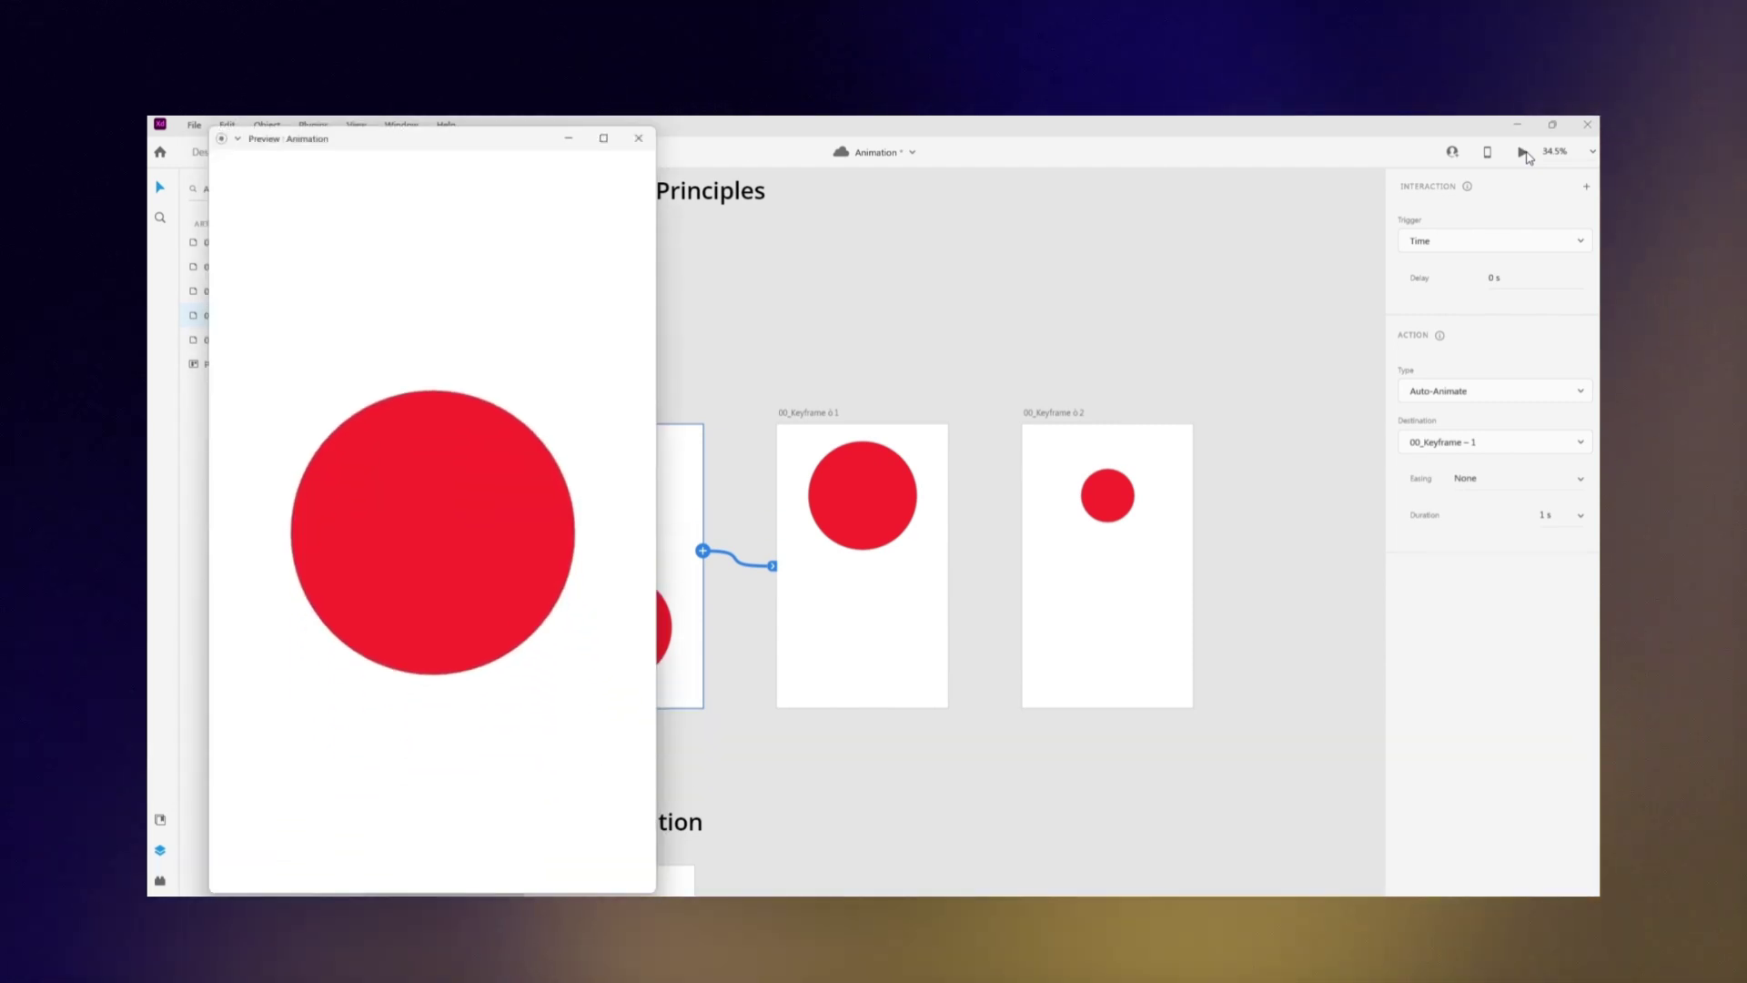
pyautogui.click(1525, 154)
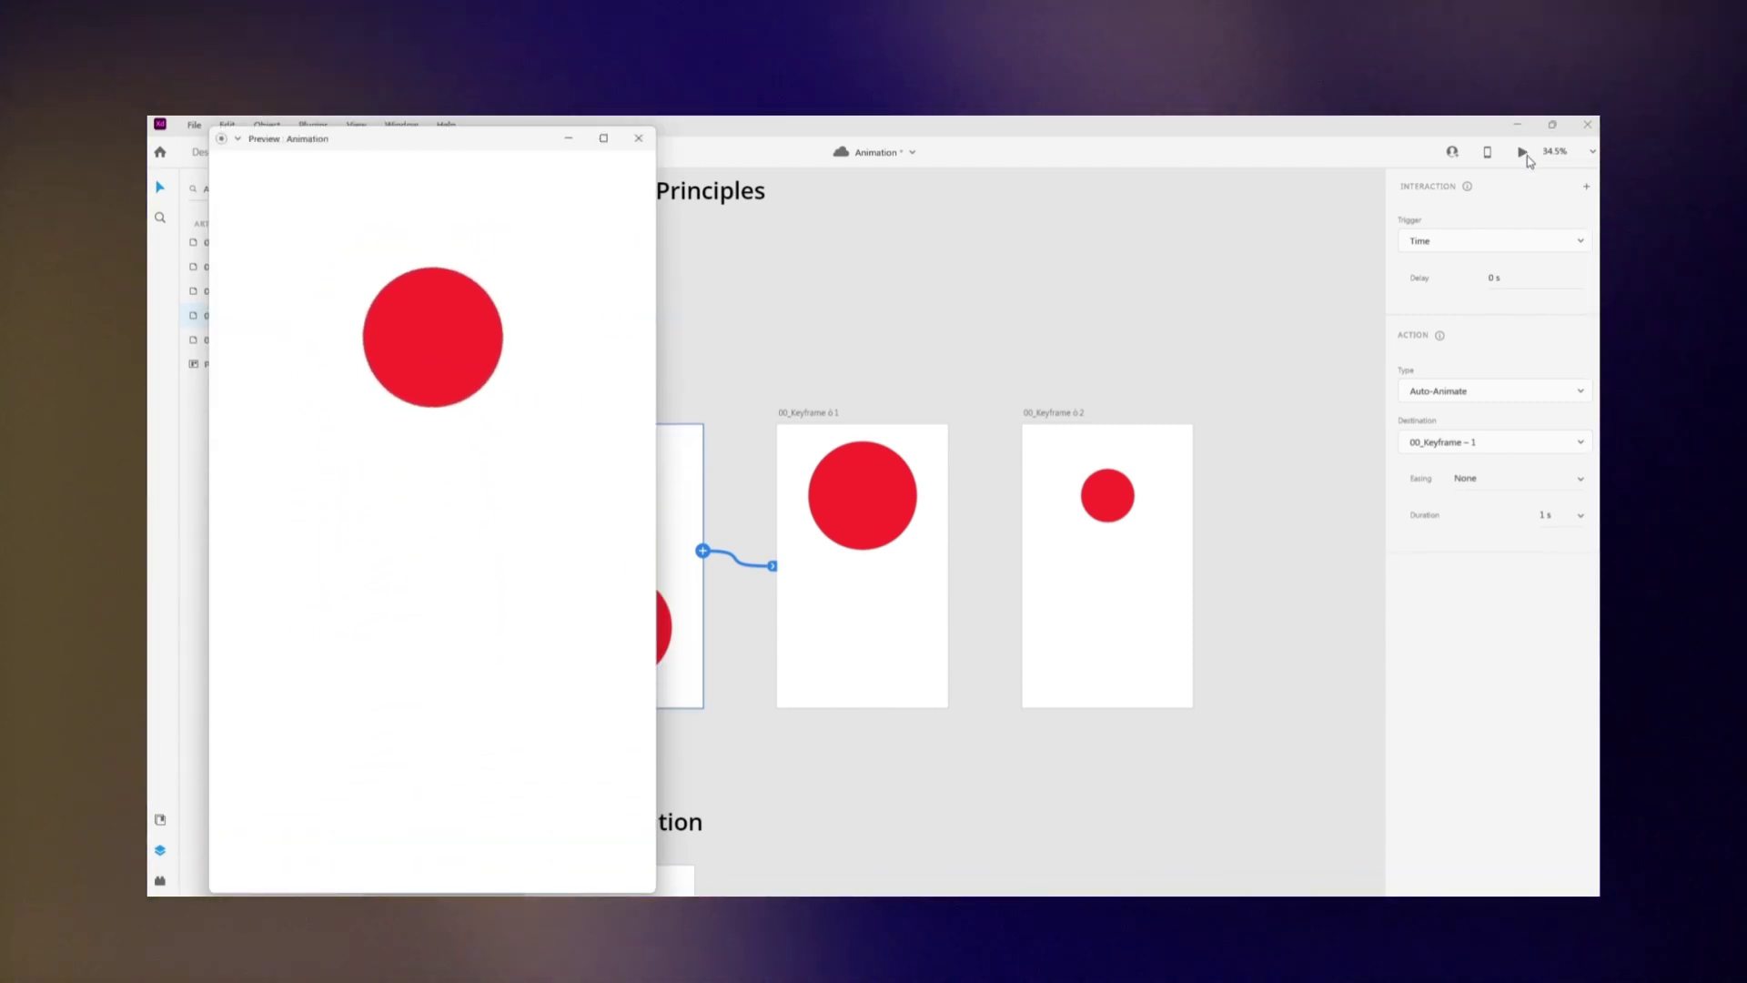
# Change the easing of the 00_Keyframe interaction to Bounce and preview the animation.
pyautogui.click(1502, 485)
pyautogui.click(1579, 483)
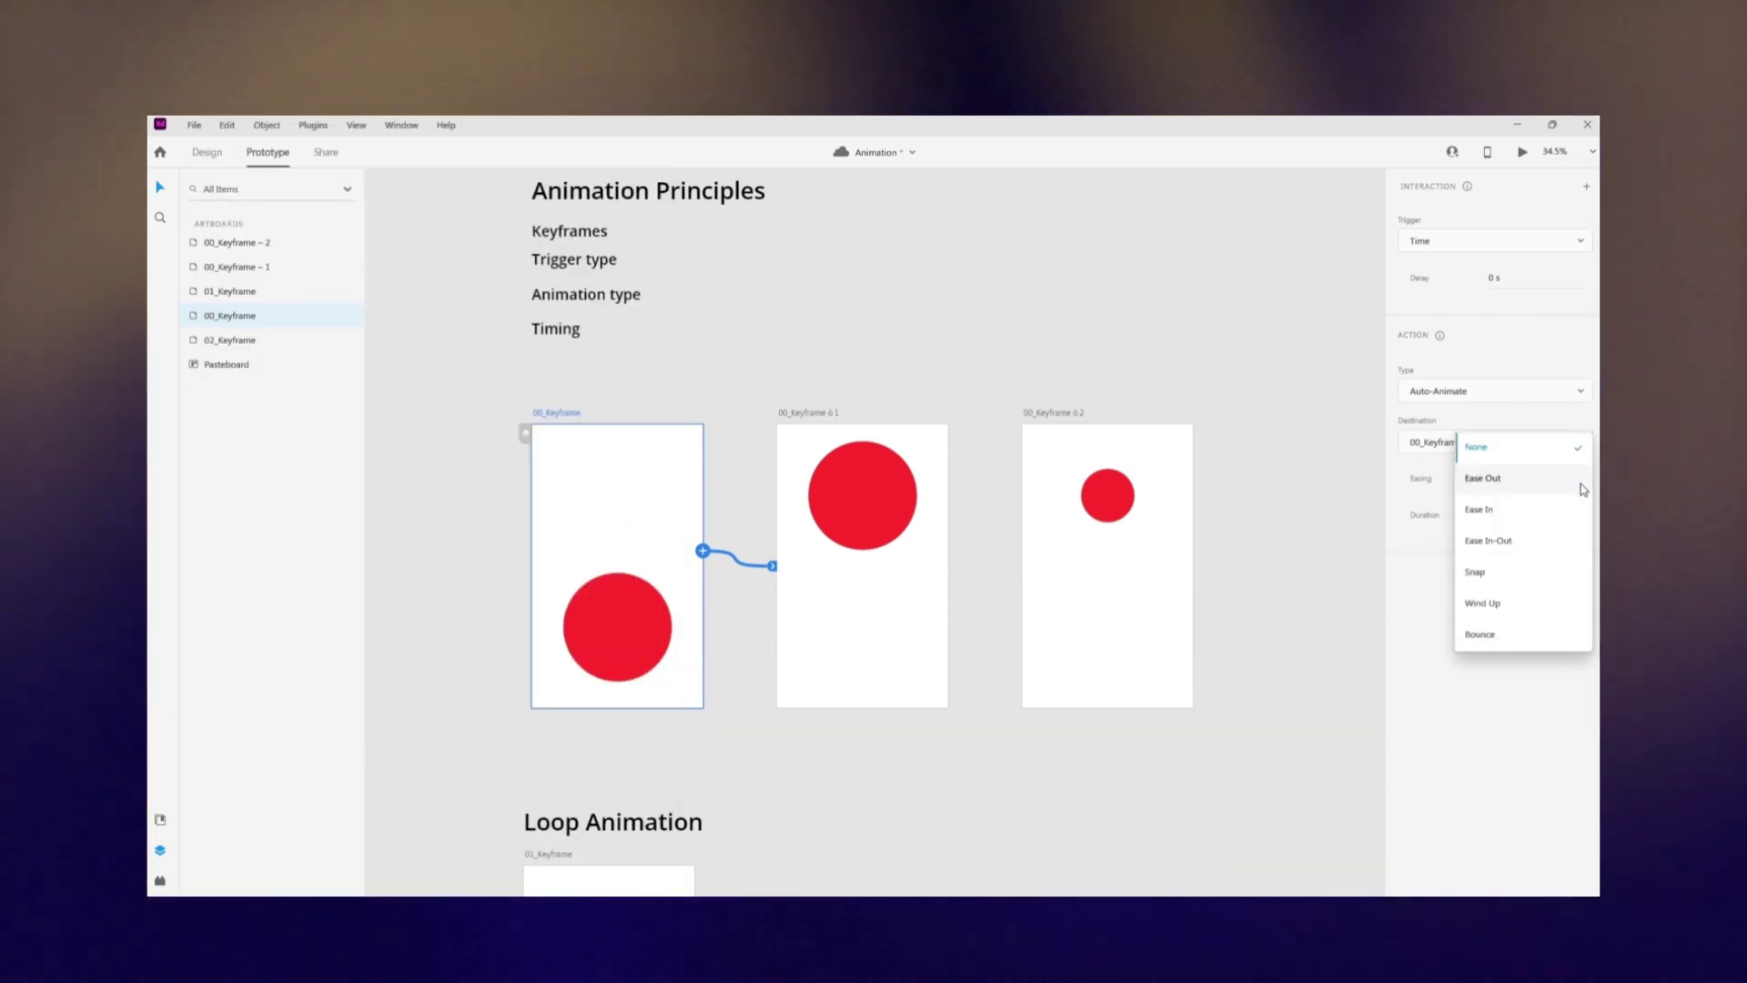
pyautogui.click(1510, 634)
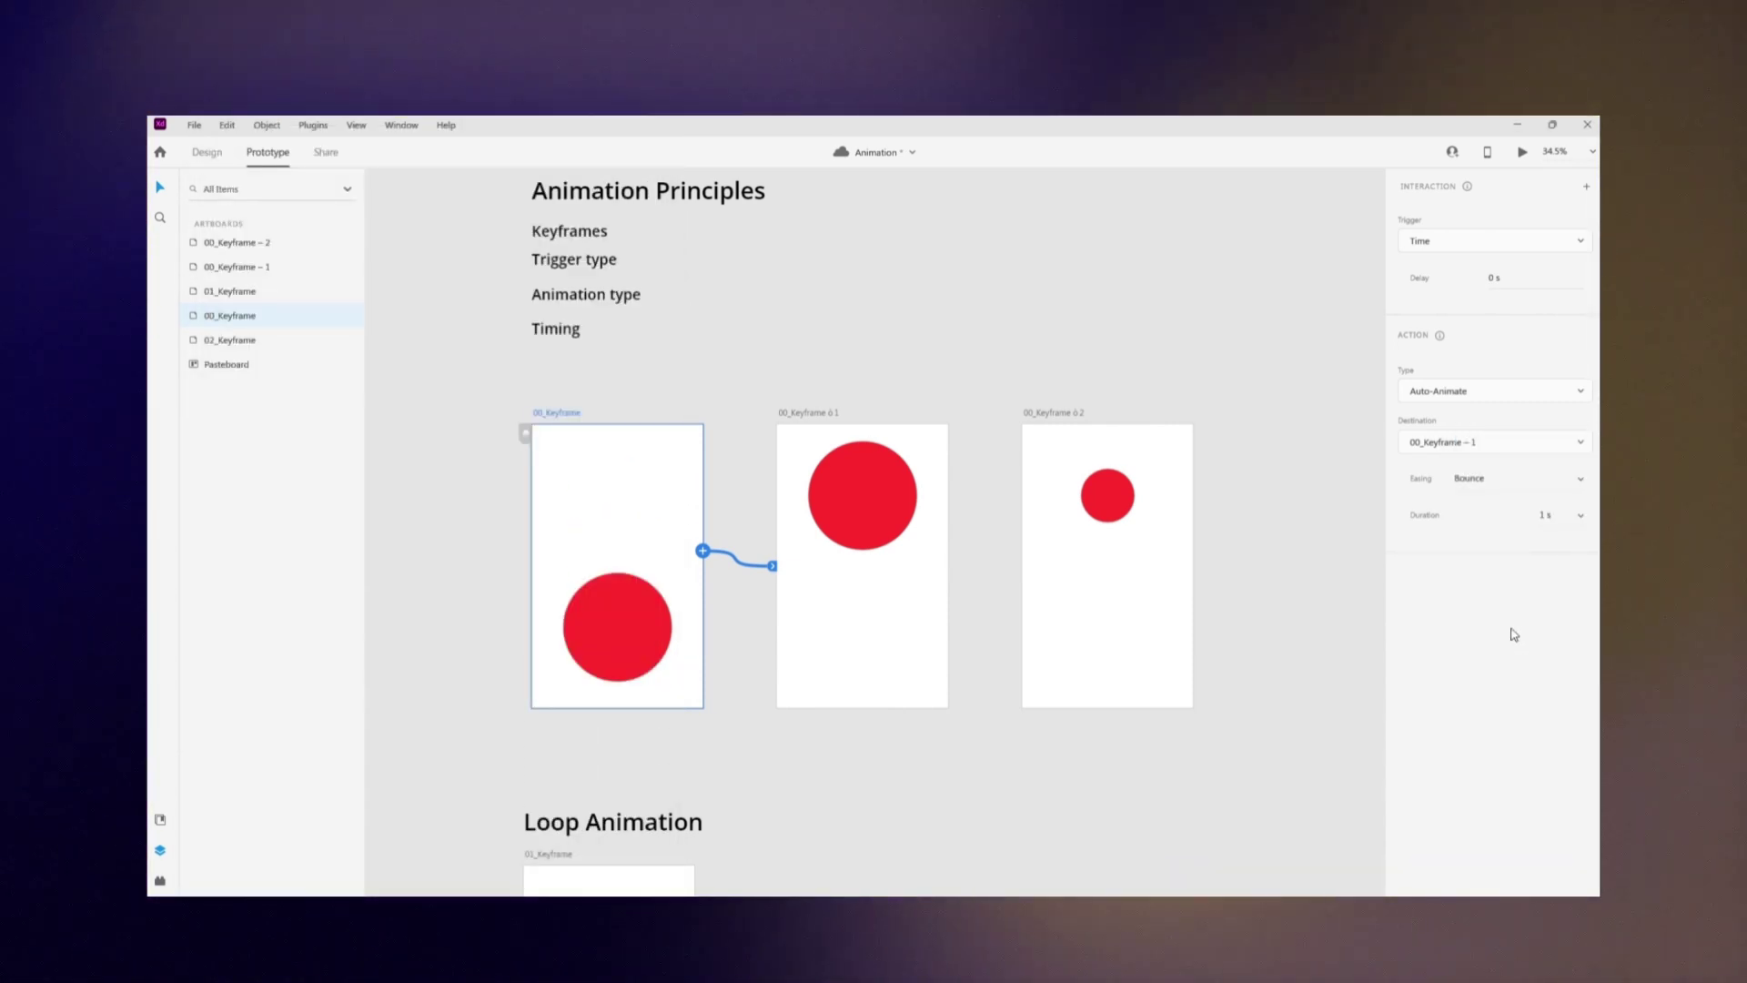
pyautogui.click(1522, 152)
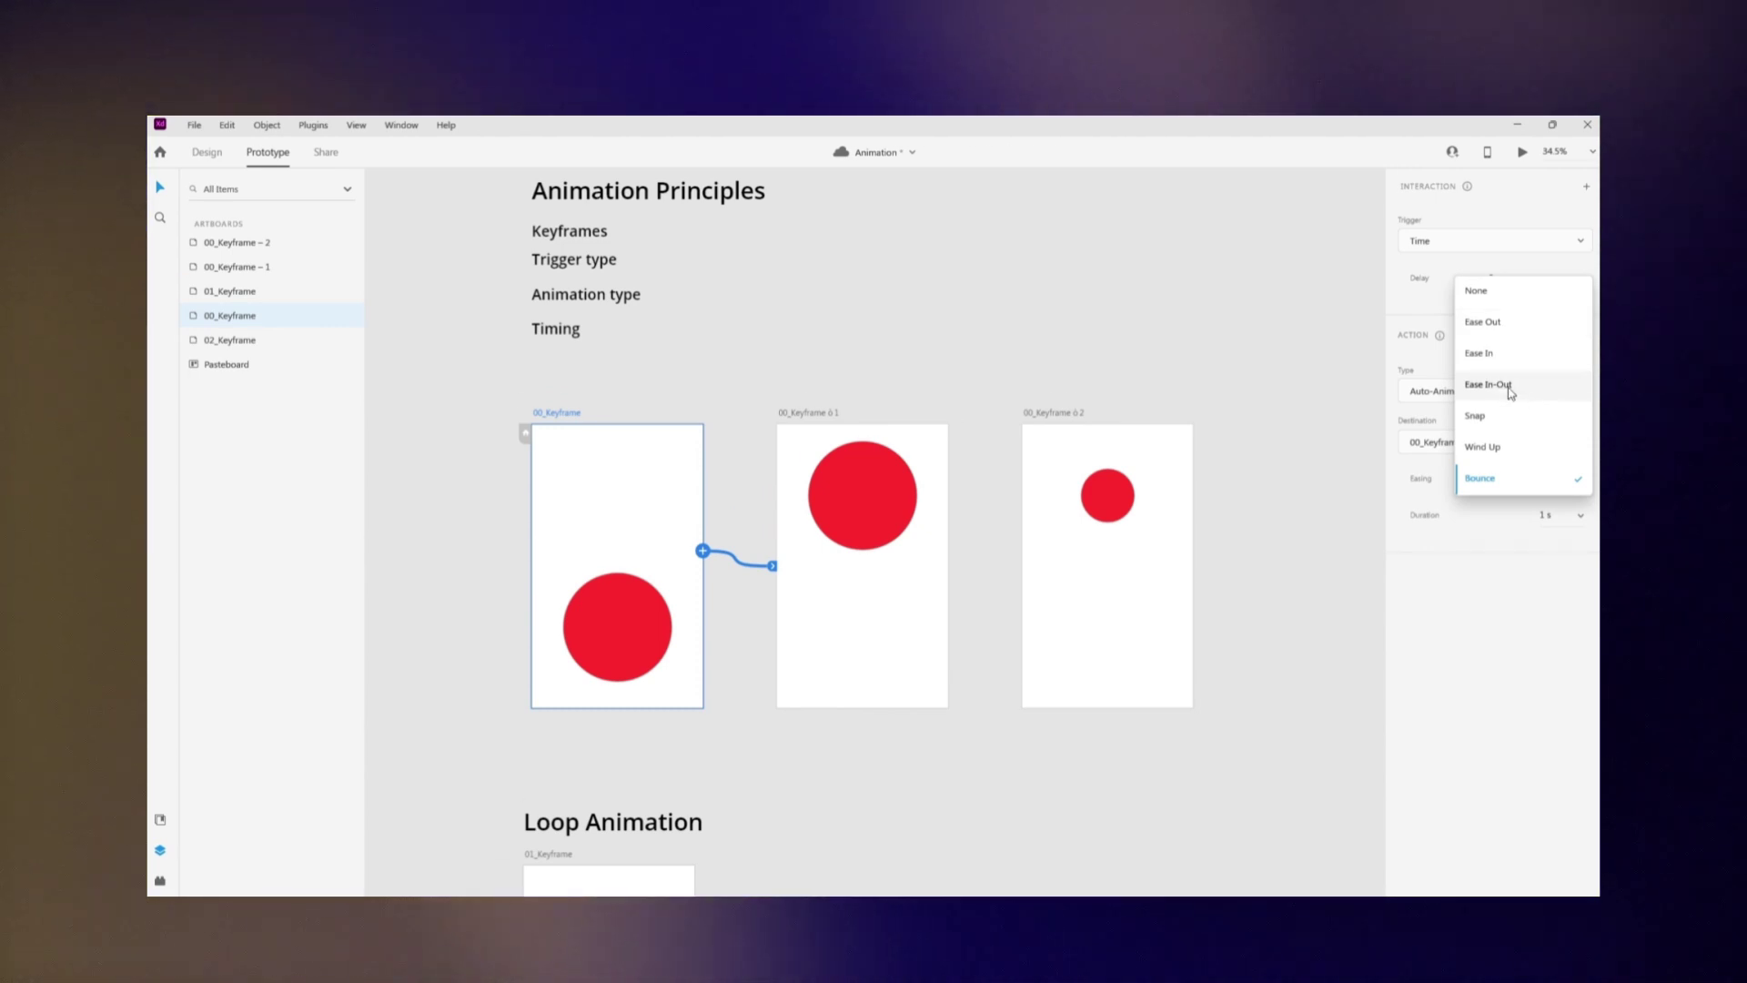
# Set the easing of the 00_Keyframe interaction to Ease In-Out and preview the animation.
pyautogui.click(1523, 153)
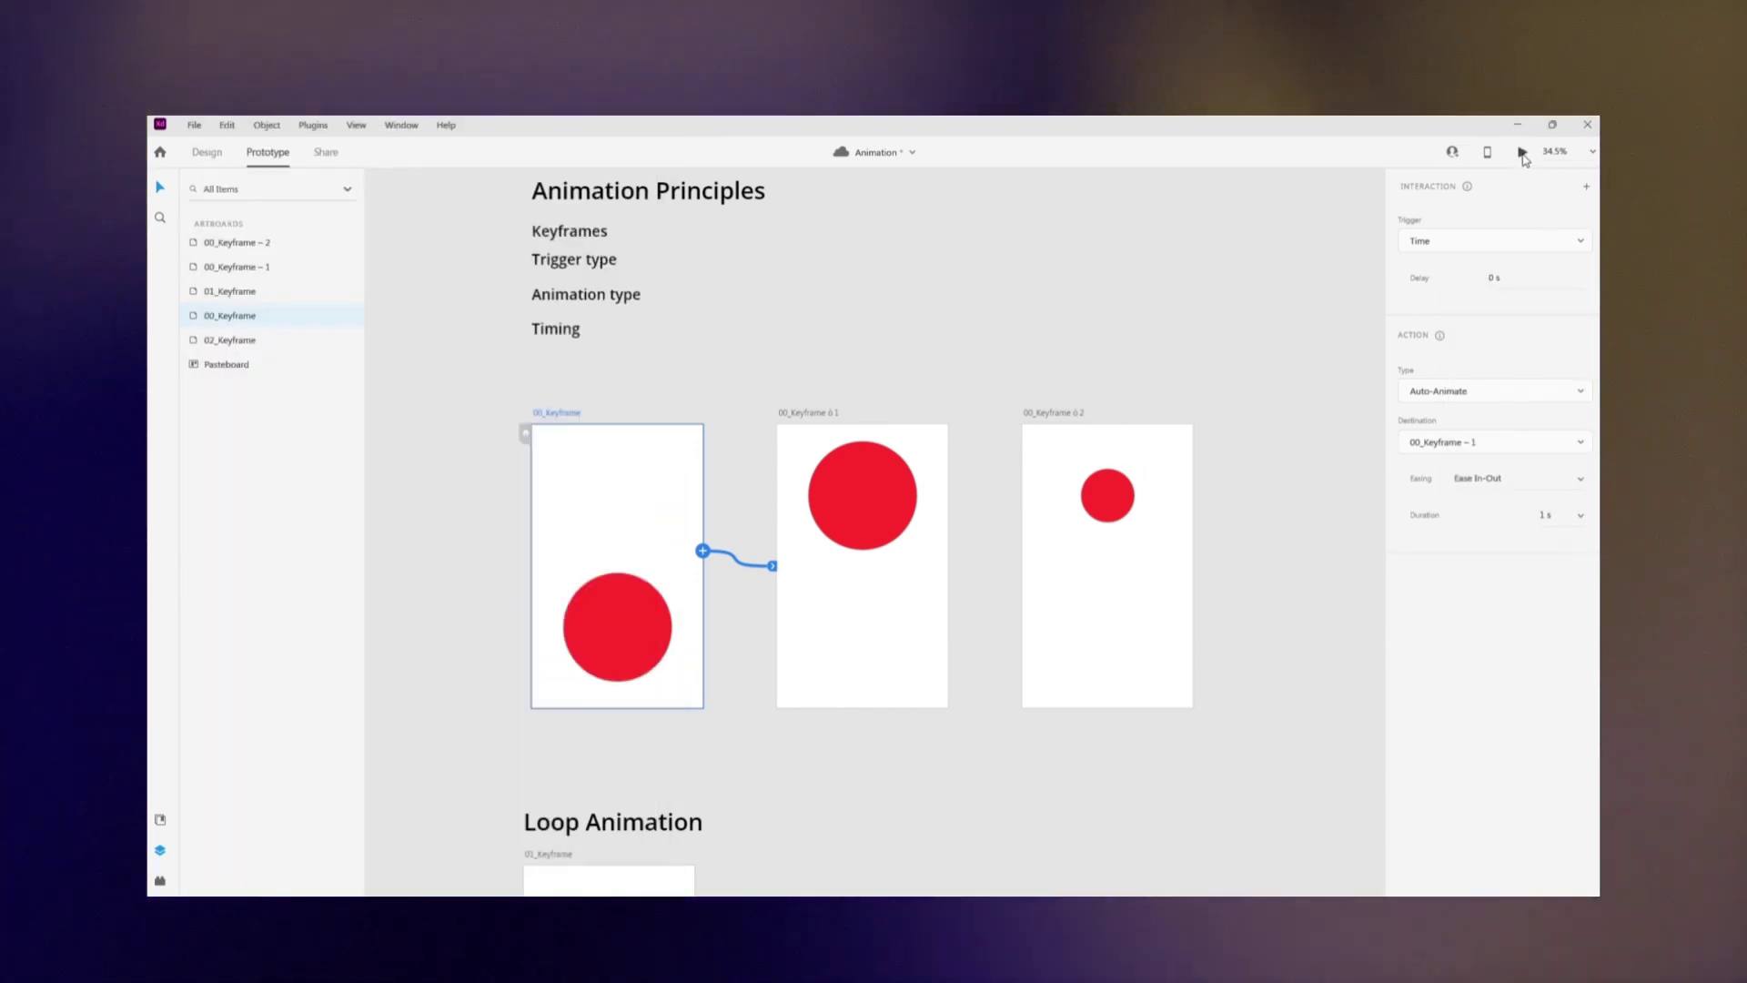
pyautogui.click(1522, 153)
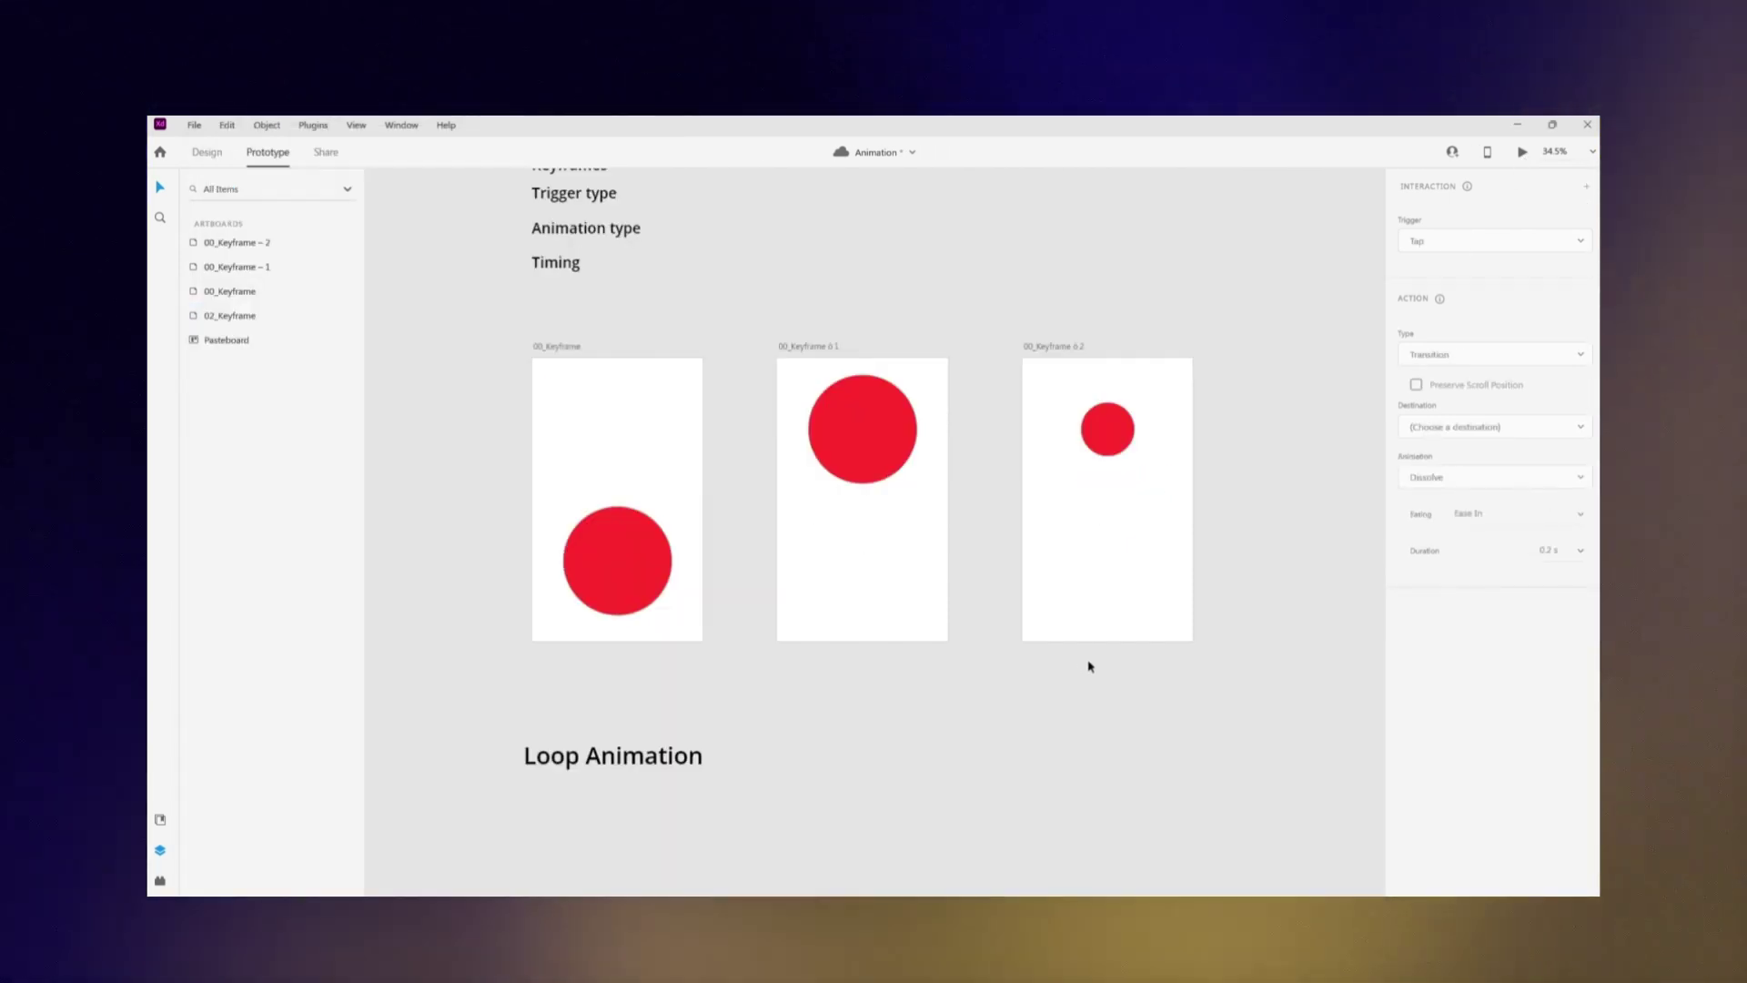
# Select the 00_Keyframe and 00_Keyframe – 1 artboards together to review their connections, and bring the Loop Animation section into view.
pyautogui.scroll(2, 1092, 674)
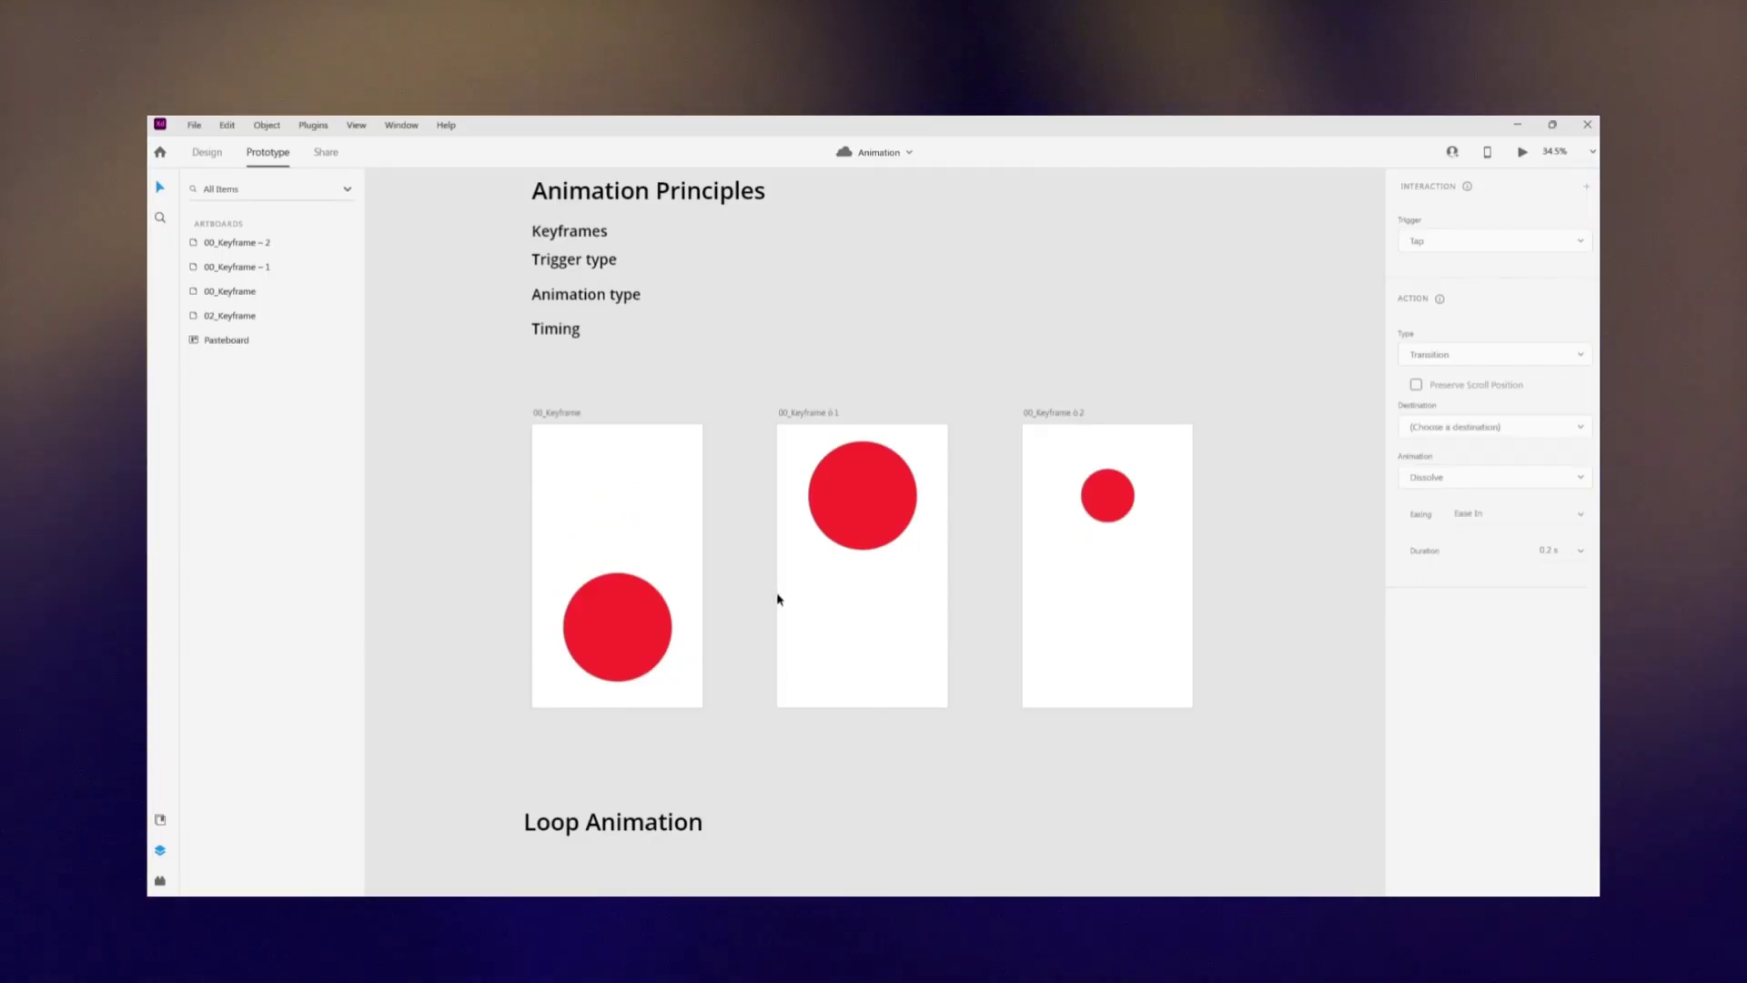
pyautogui.scroll(-1, 754, 597)
pyautogui.moveTo(627, 444); pyautogui.dragTo(961, 753)
pyautogui.scroll(-10, 945, 740)
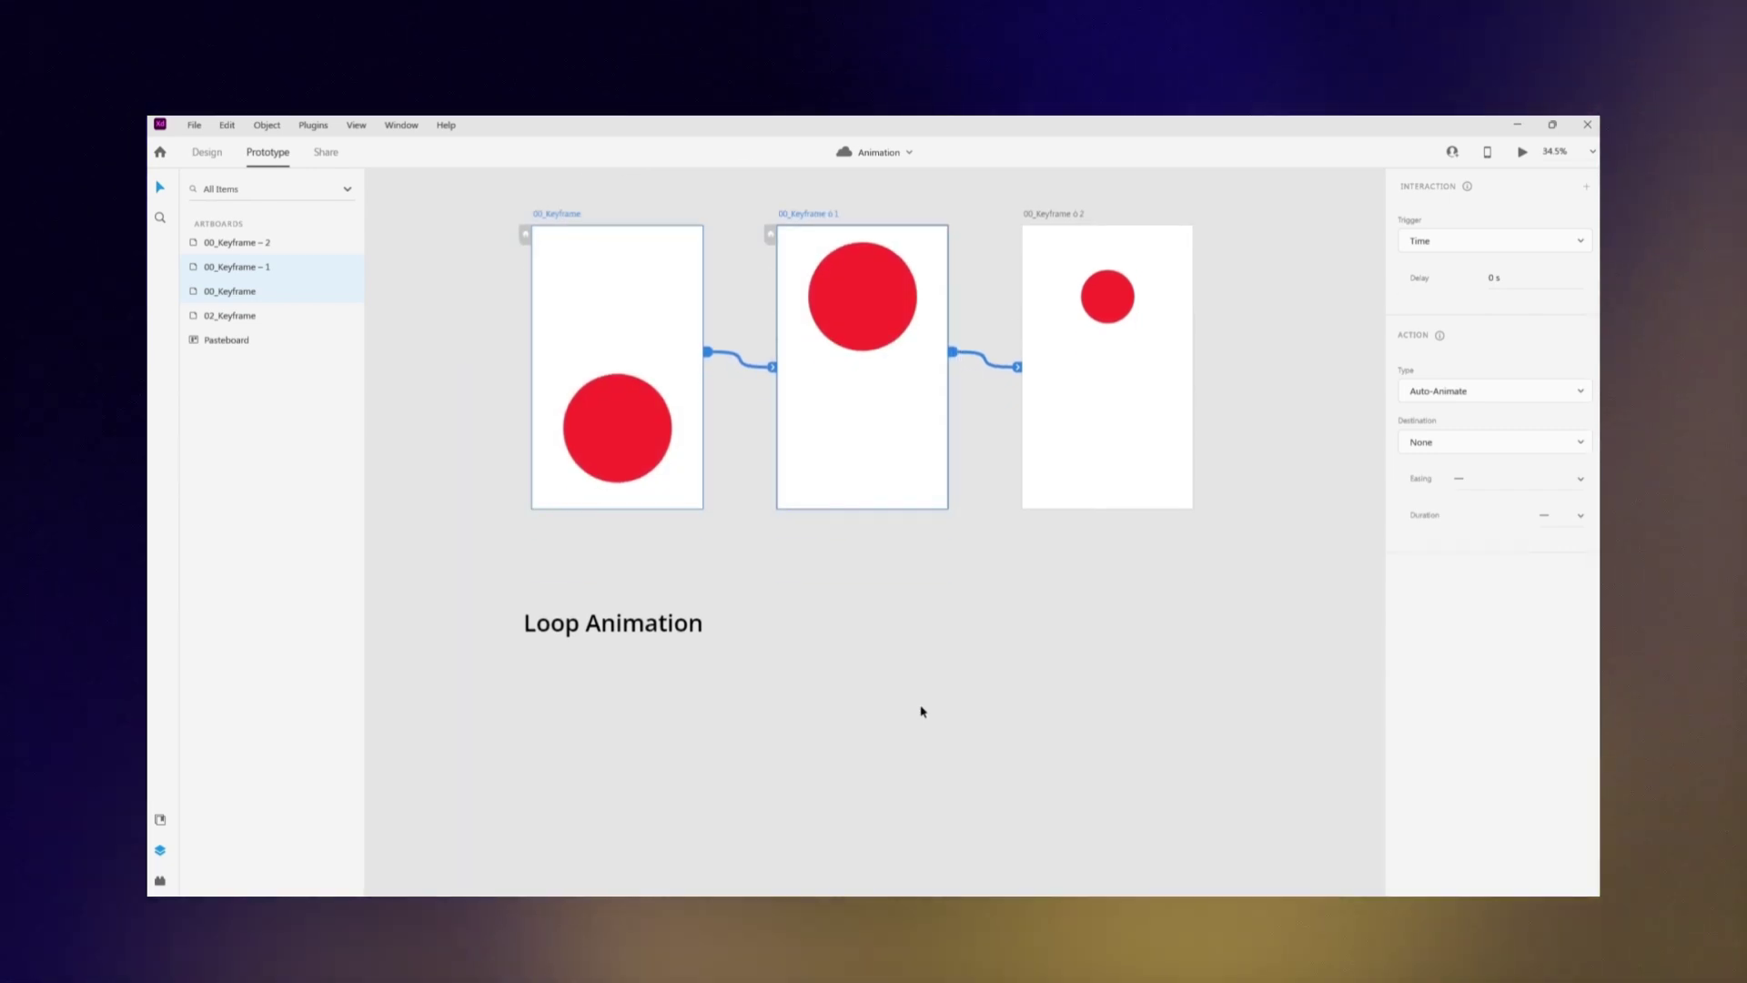
# Duplicate the 00_Keyframe and 00_Keyframe – 1 artboards and place the copies beneath the Loop Animation heading.
pyautogui.scroll(-3, 921, 709)
pyautogui.hotkey('ctrl', 'd')
pyautogui.scroll(13, 921, 703)
pyautogui.hscroll(12, 892, 686)
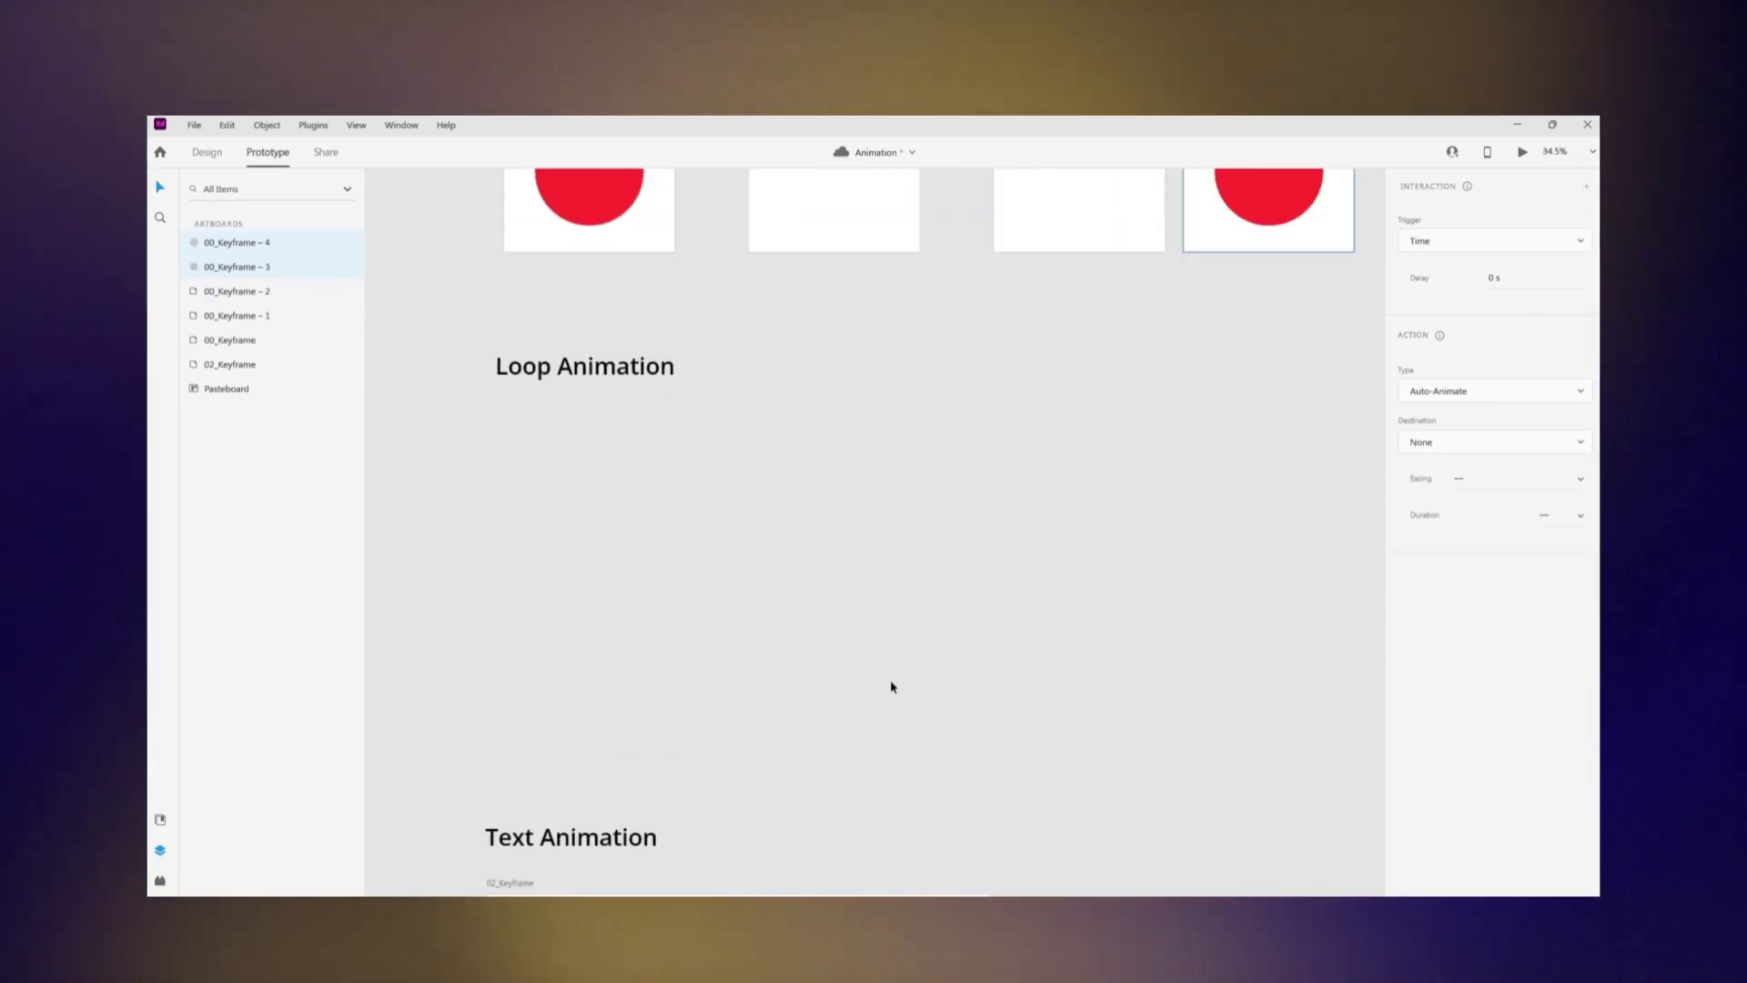
pyautogui.click(851, 381)
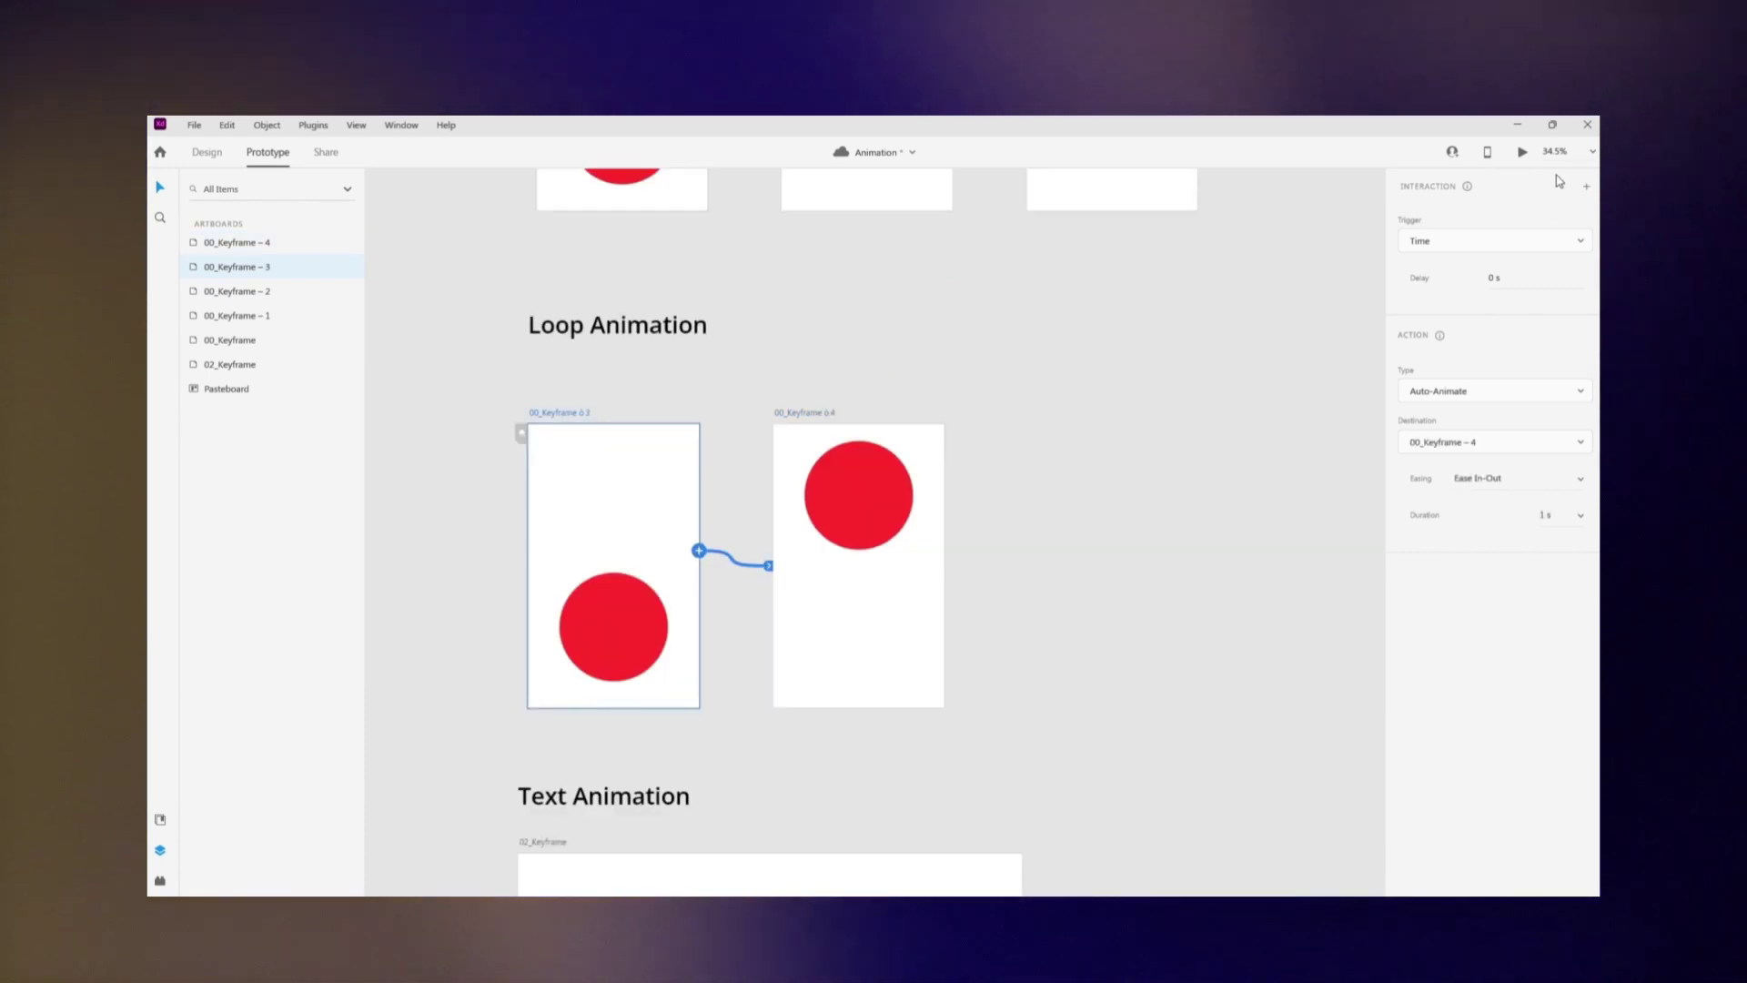
# Preview the animation from the 00_Keyframe – 3 artboard and again from 00_Keyframe – 4.
pyautogui.click(1523, 153)
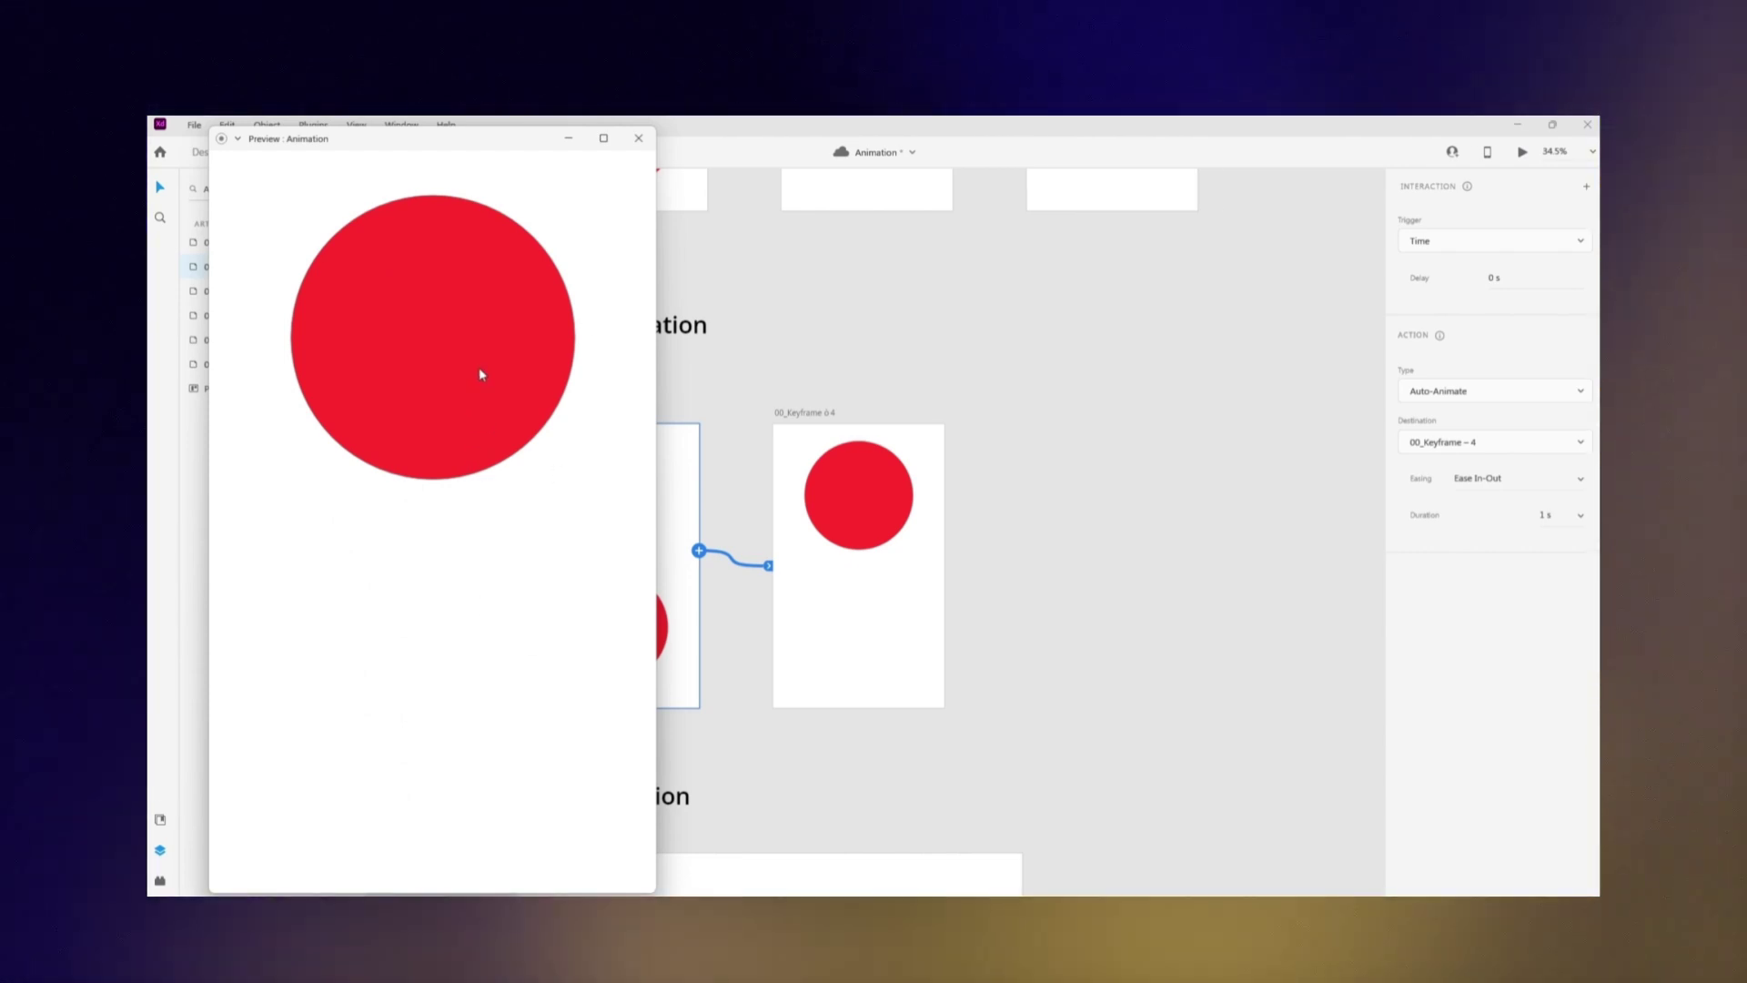
pyautogui.click(805, 416)
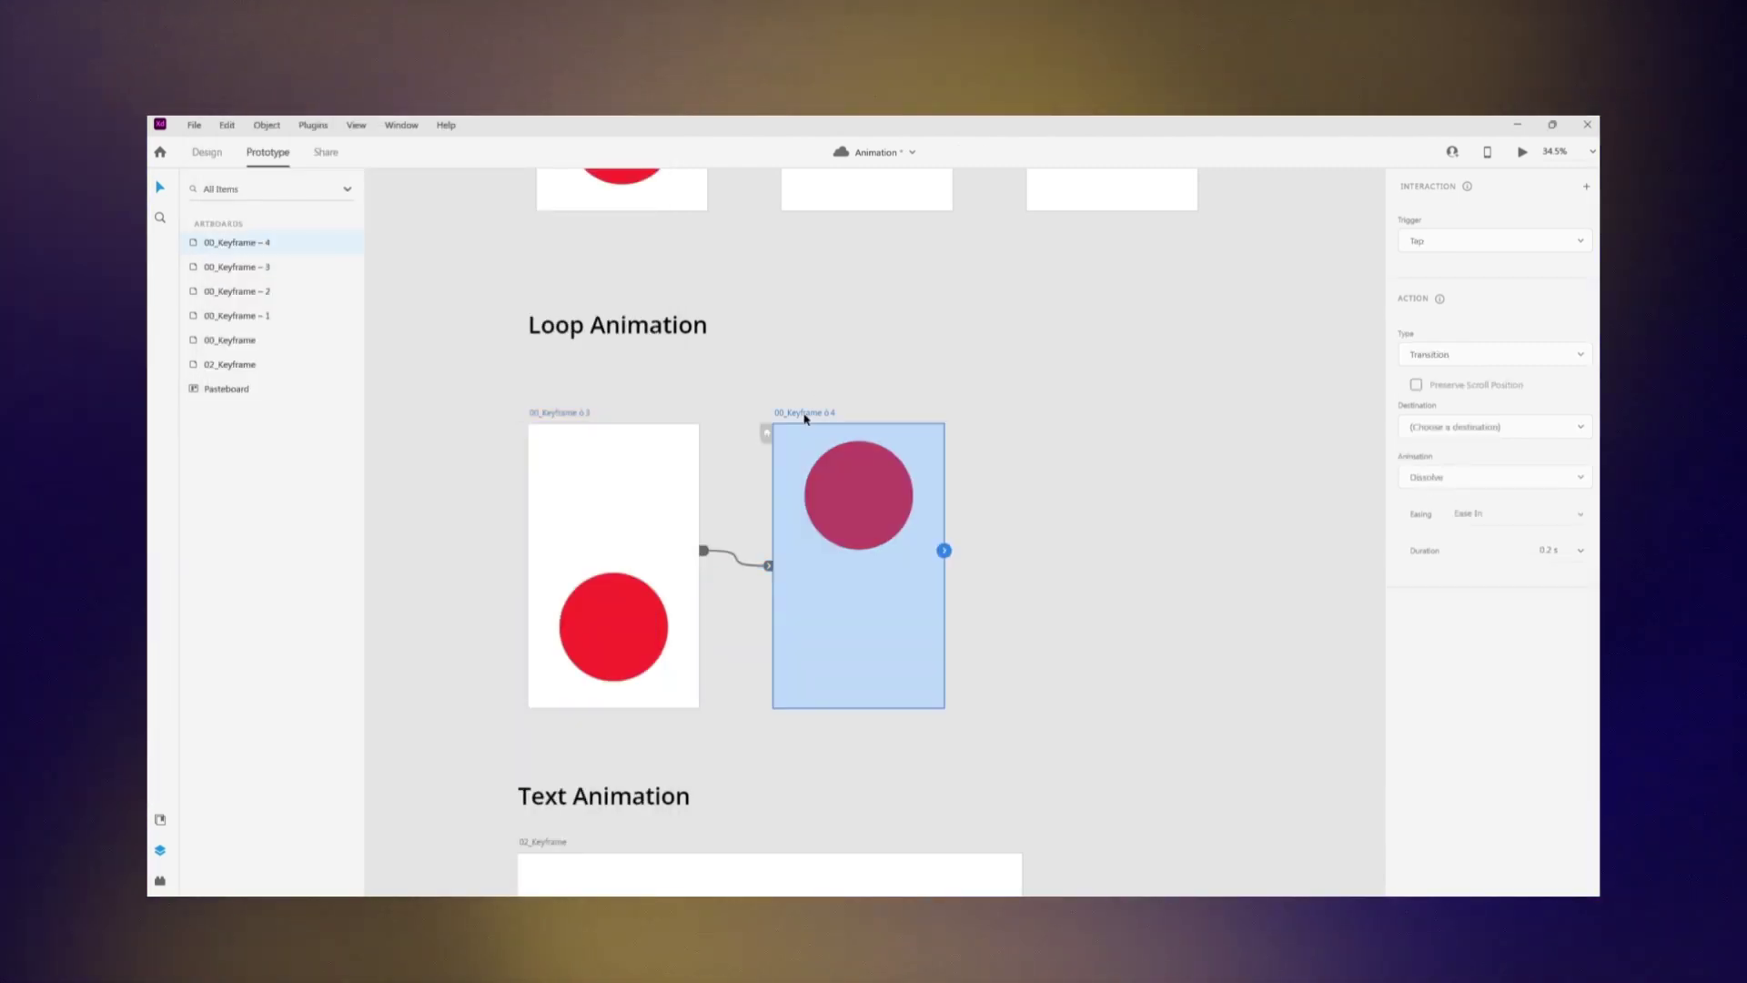
pyautogui.hotkey('ctrl', 'Return')
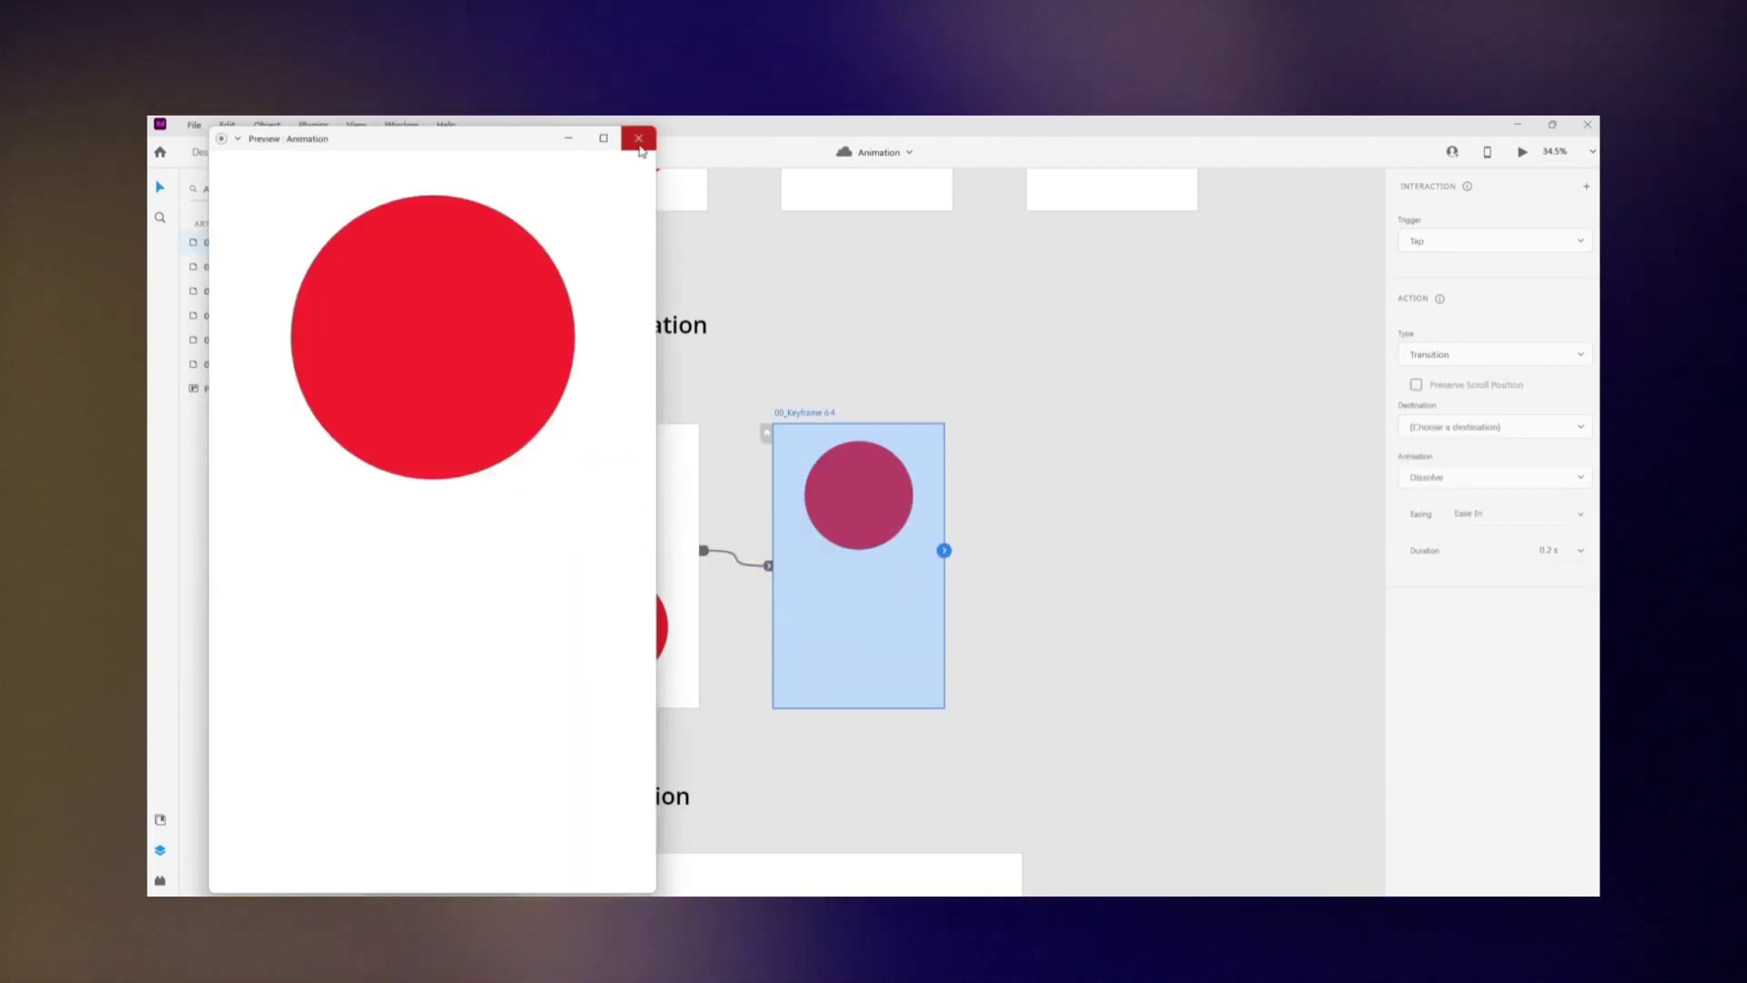
# Connect the 00_Keyframe – 4 artboard back to 00_Keyframe – 3 to close the loop, and preview the animation.
pyautogui.click(825, 356)
pyautogui.click(816, 412)
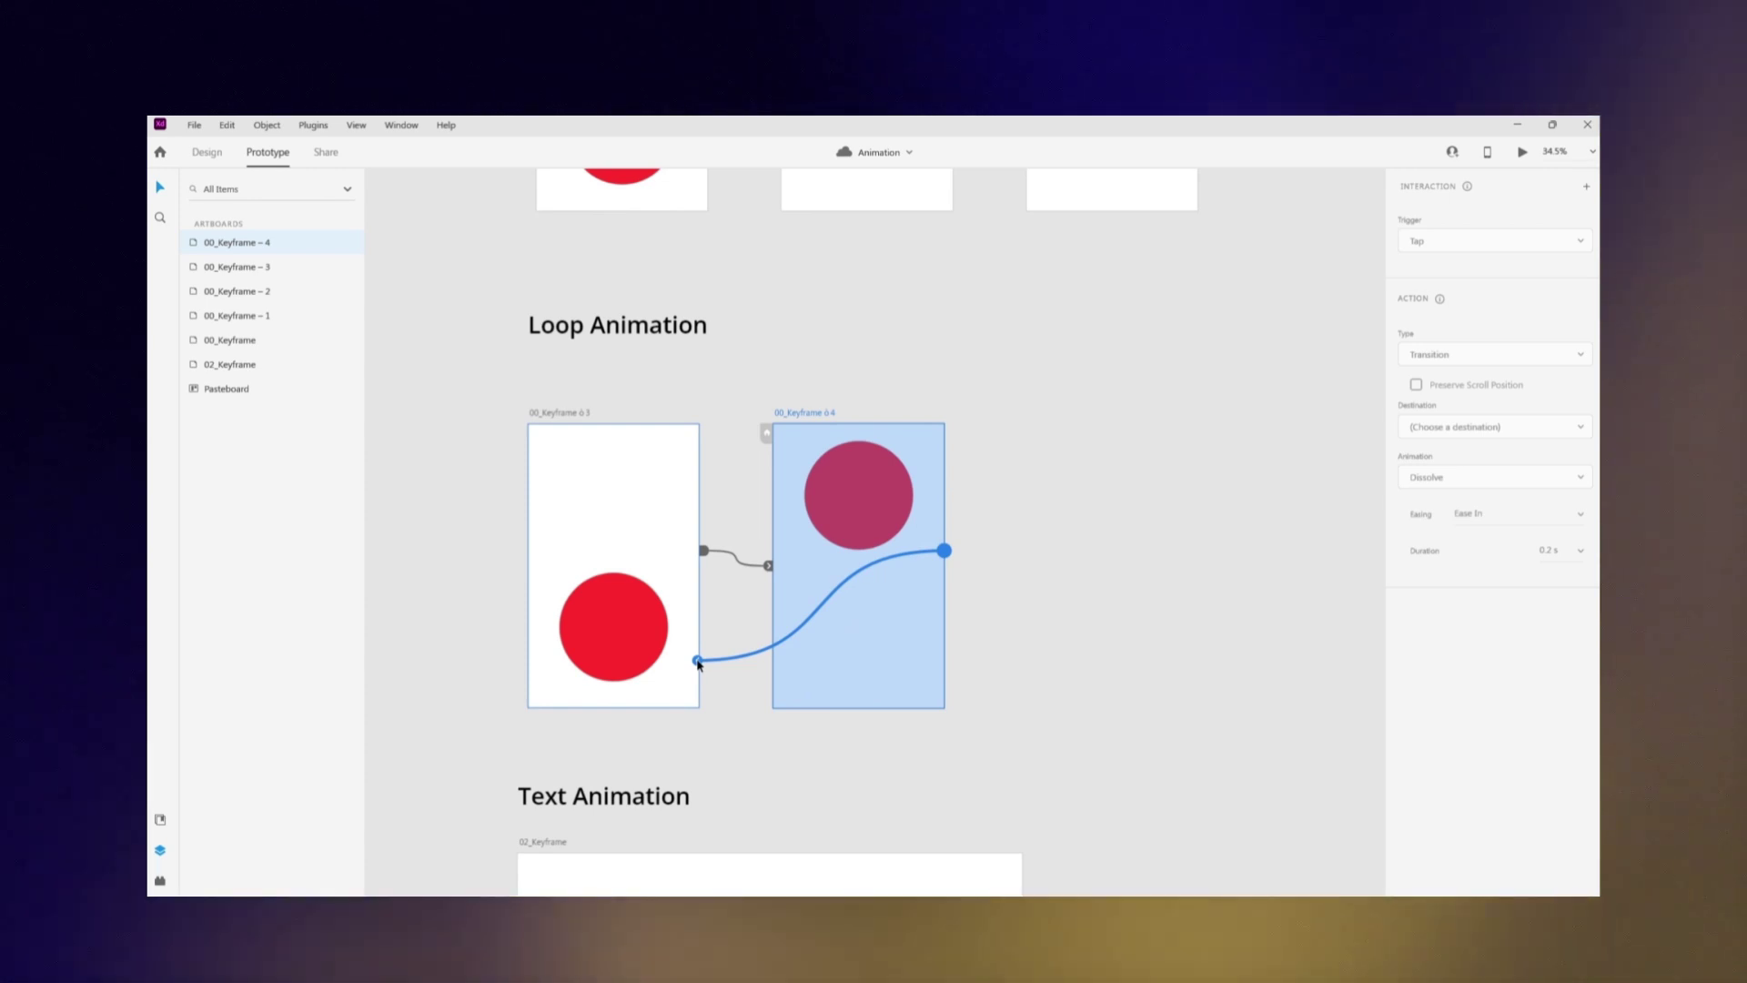
pyautogui.moveTo(699, 664); pyautogui.dragTo(699, 664)
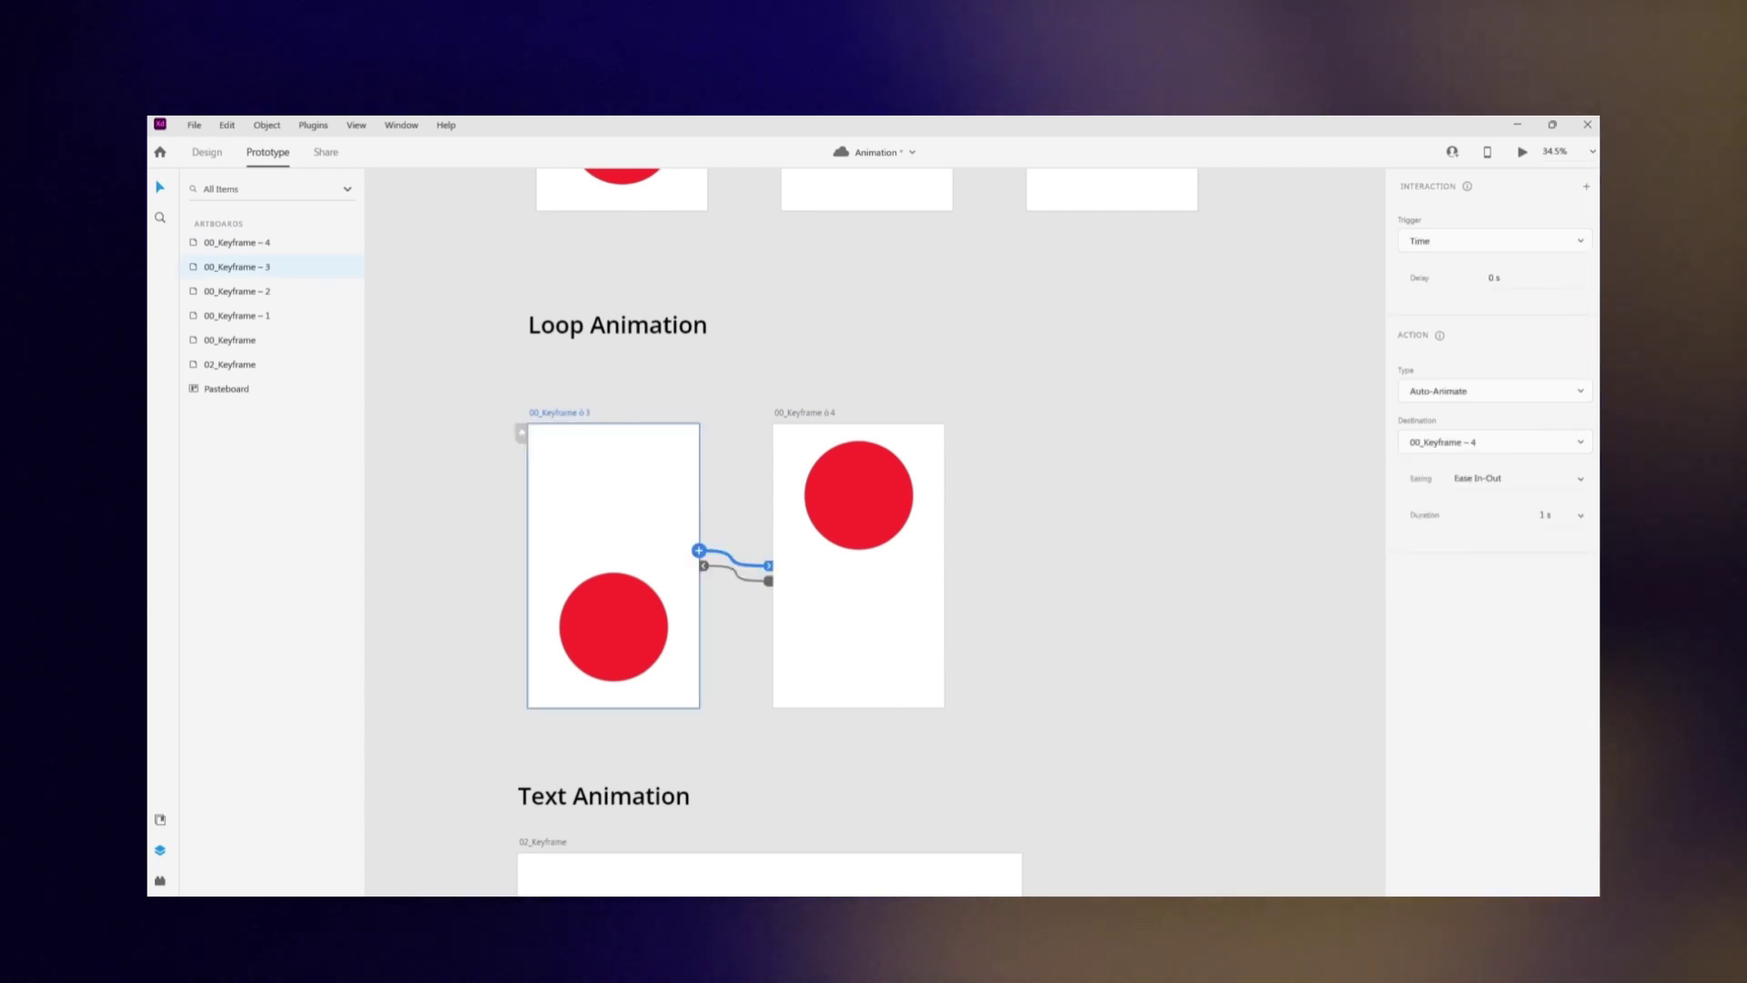
pyautogui.click(1521, 155)
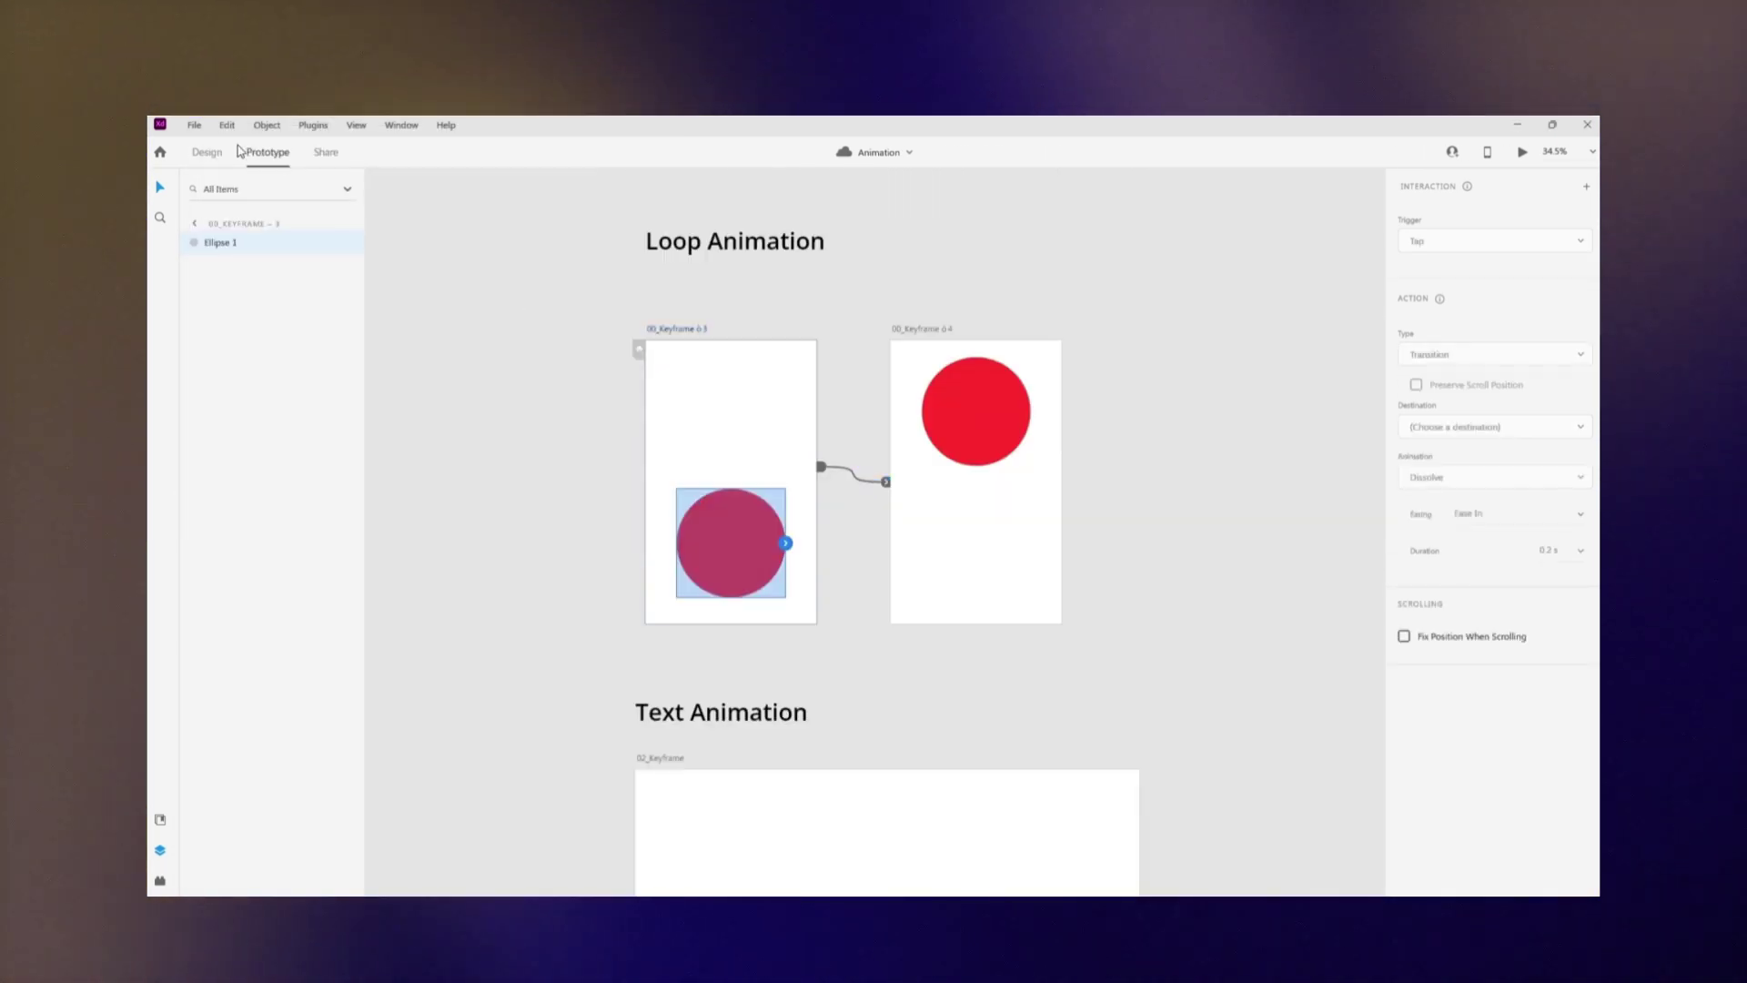
# Shrink the red circle on the 00_Keyframe – 4 artboard to roughly half its size about its centre.
pyautogui.click(207, 152)
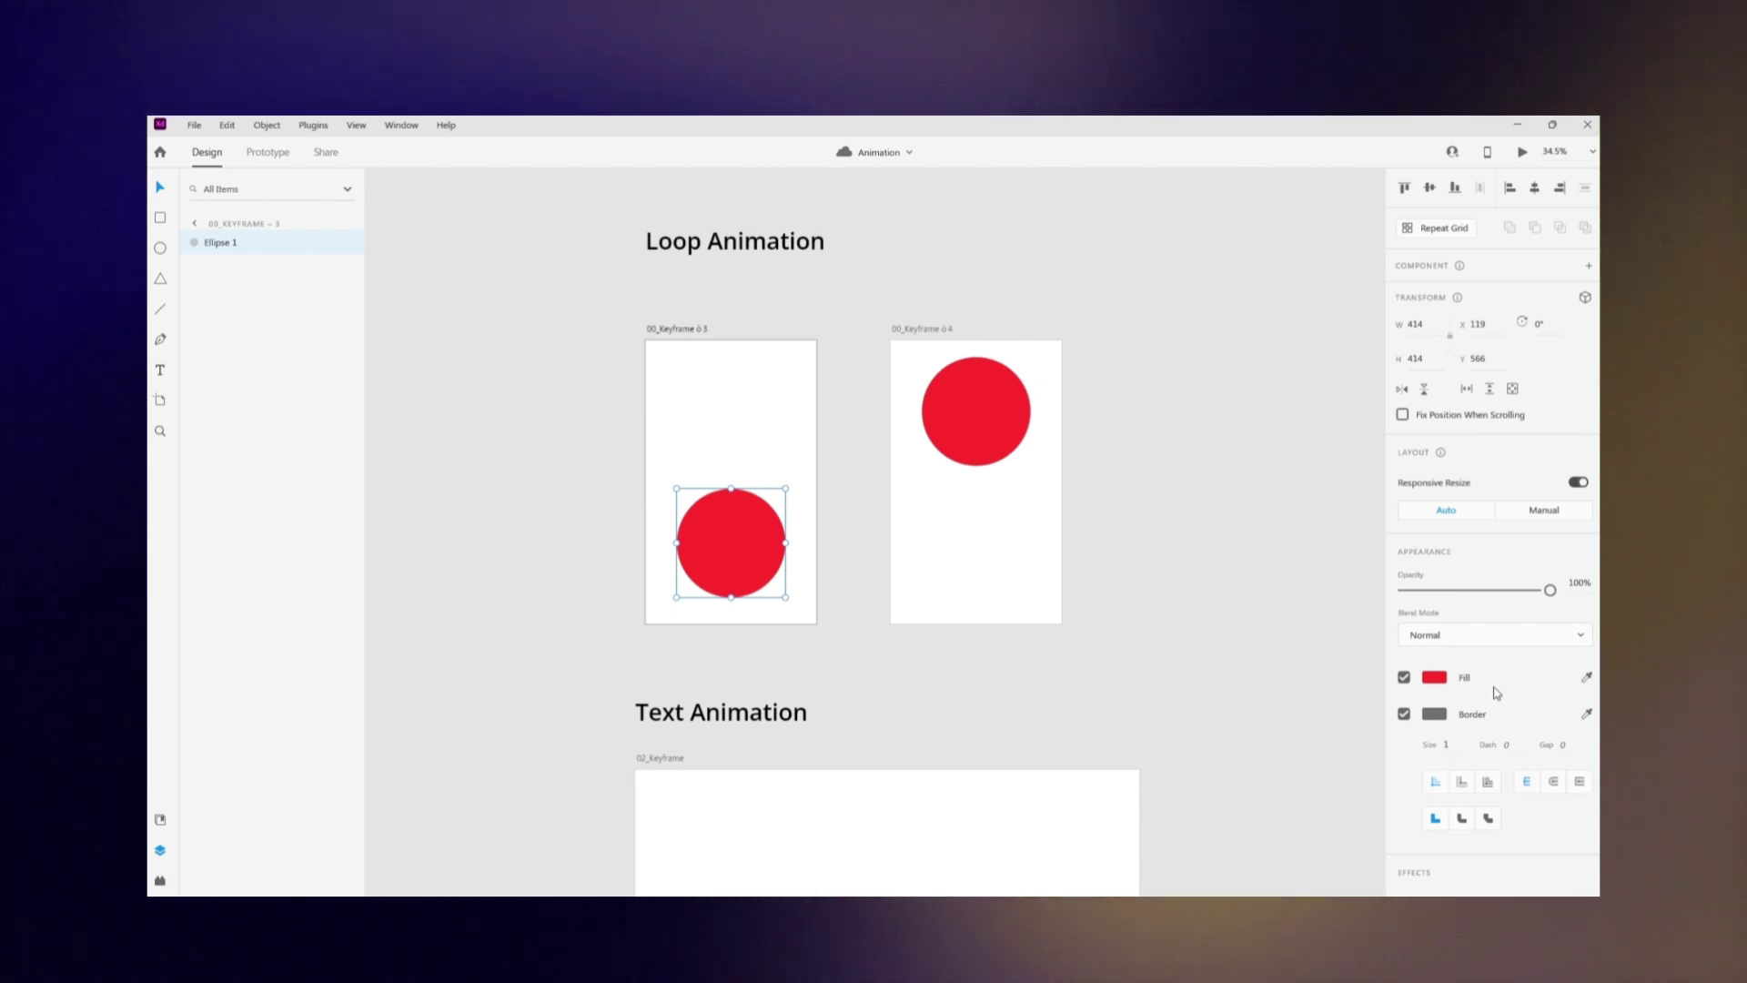
pyautogui.scroll(-3, 1455, 684)
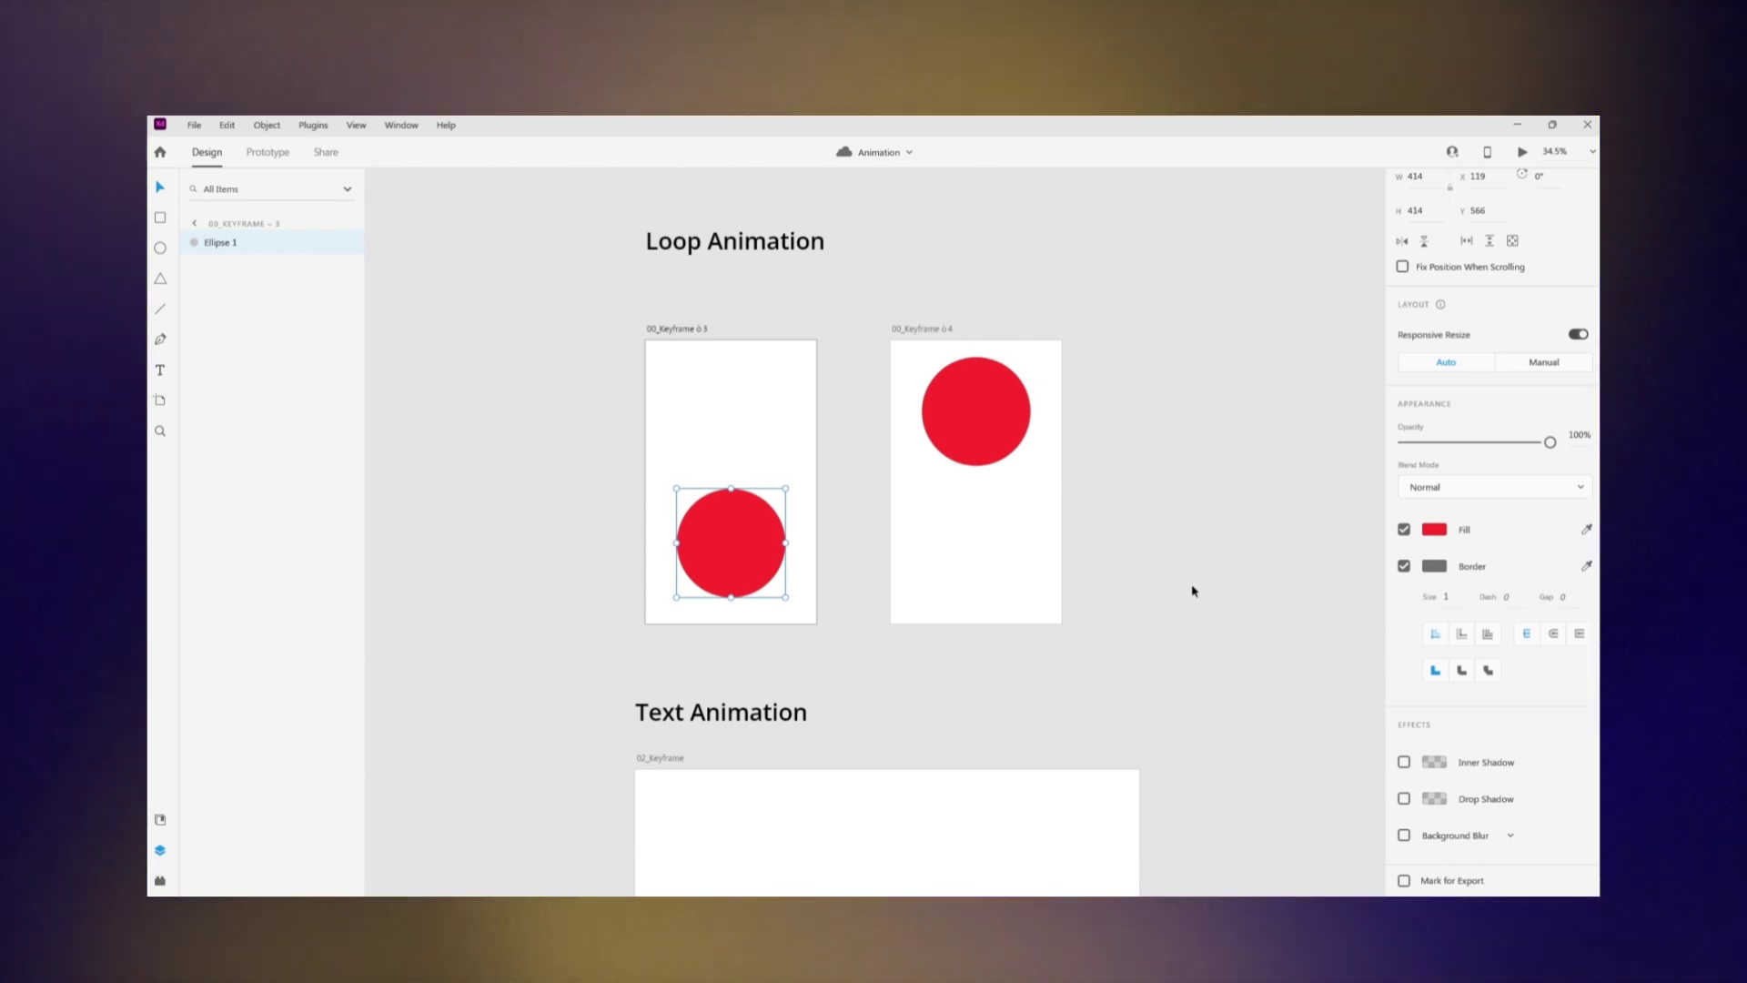
pyautogui.click(975, 431)
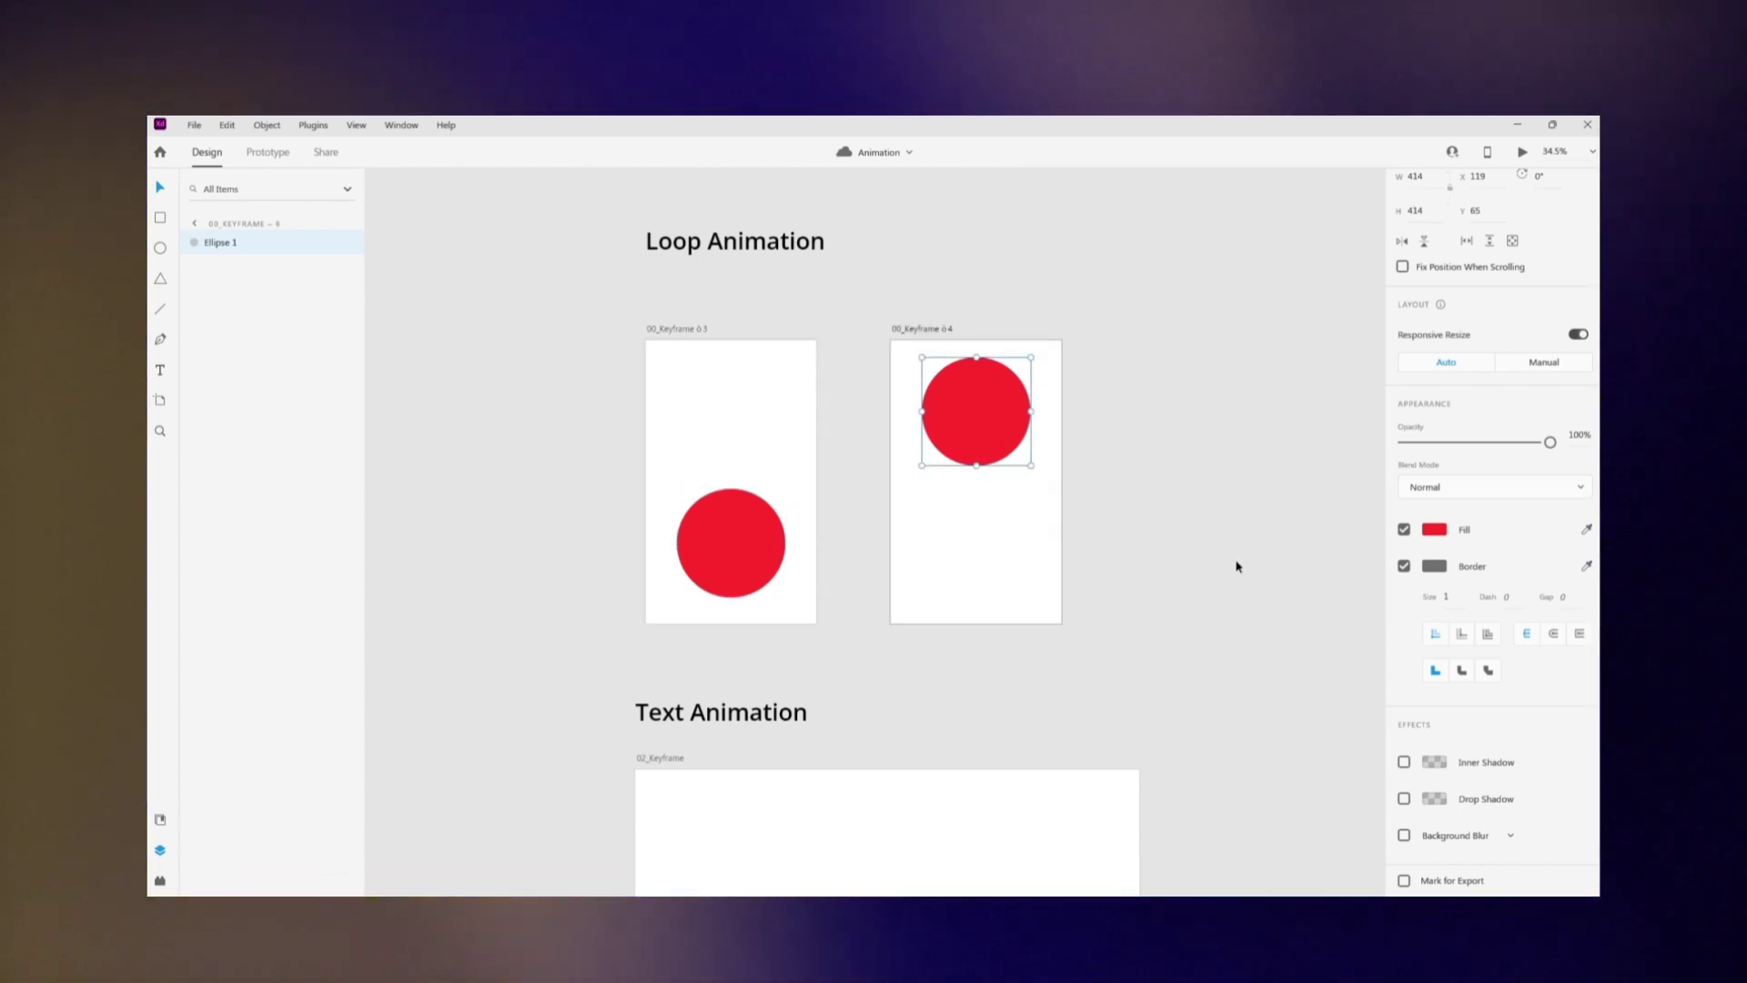
pyautogui.click(911, 336)
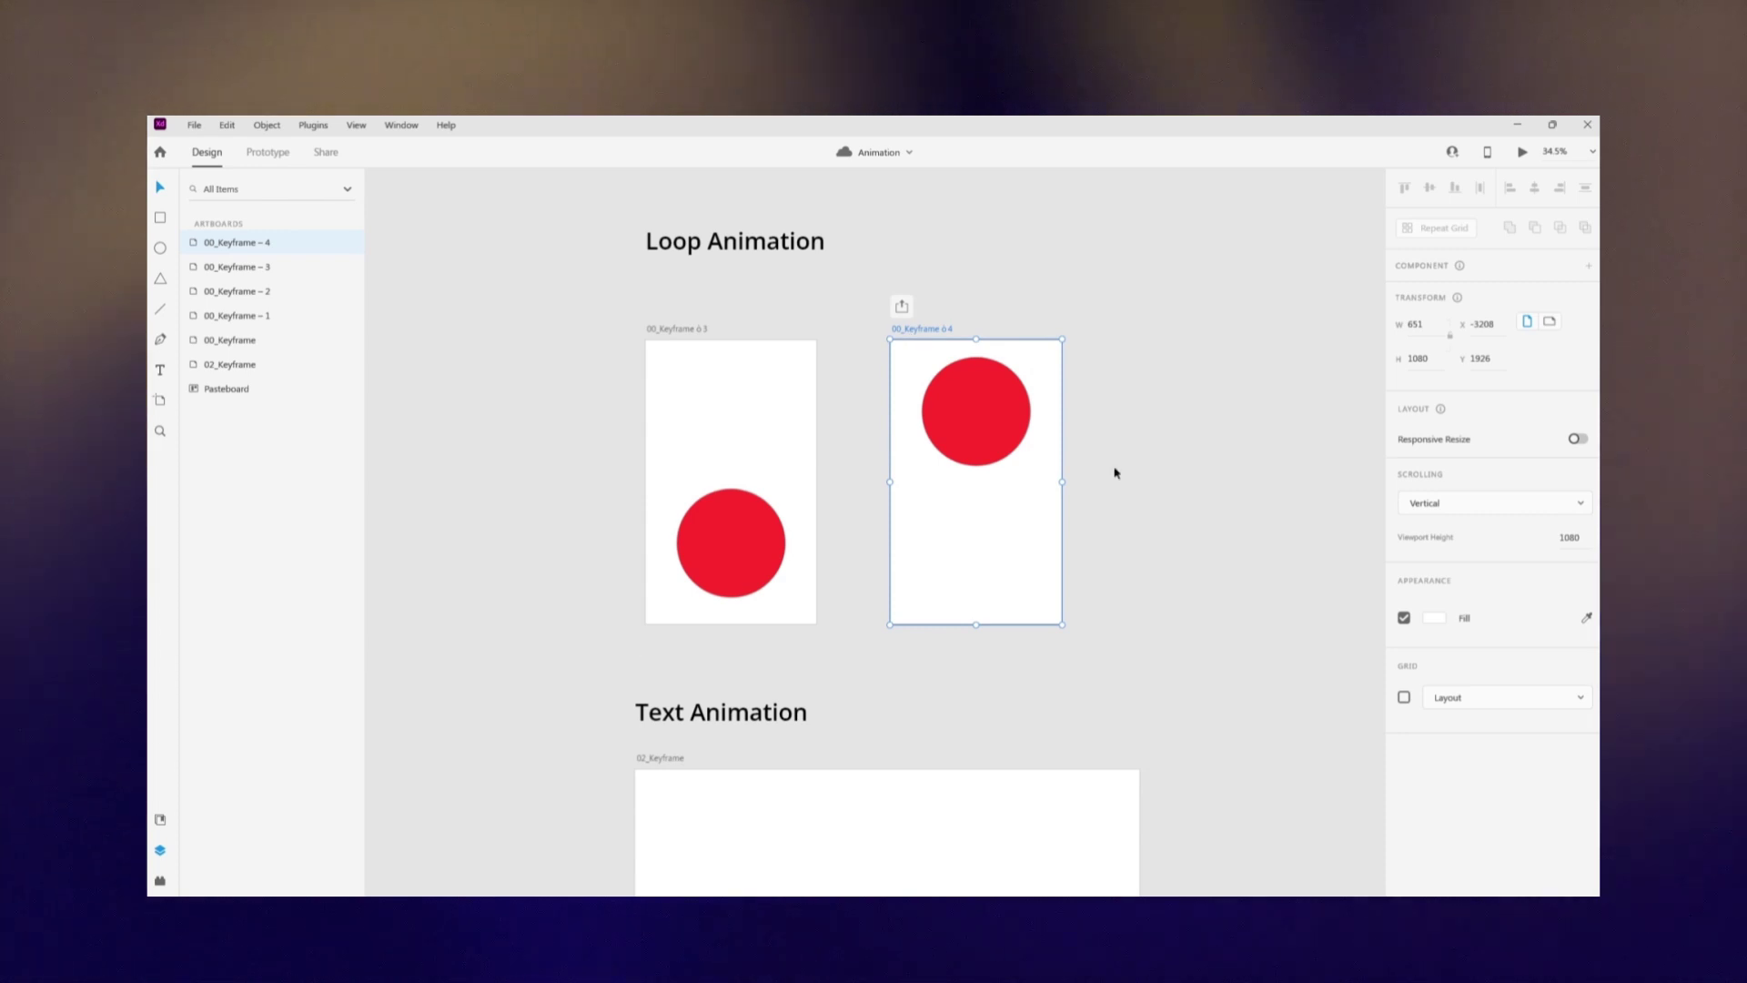
pyautogui.click(944, 406)
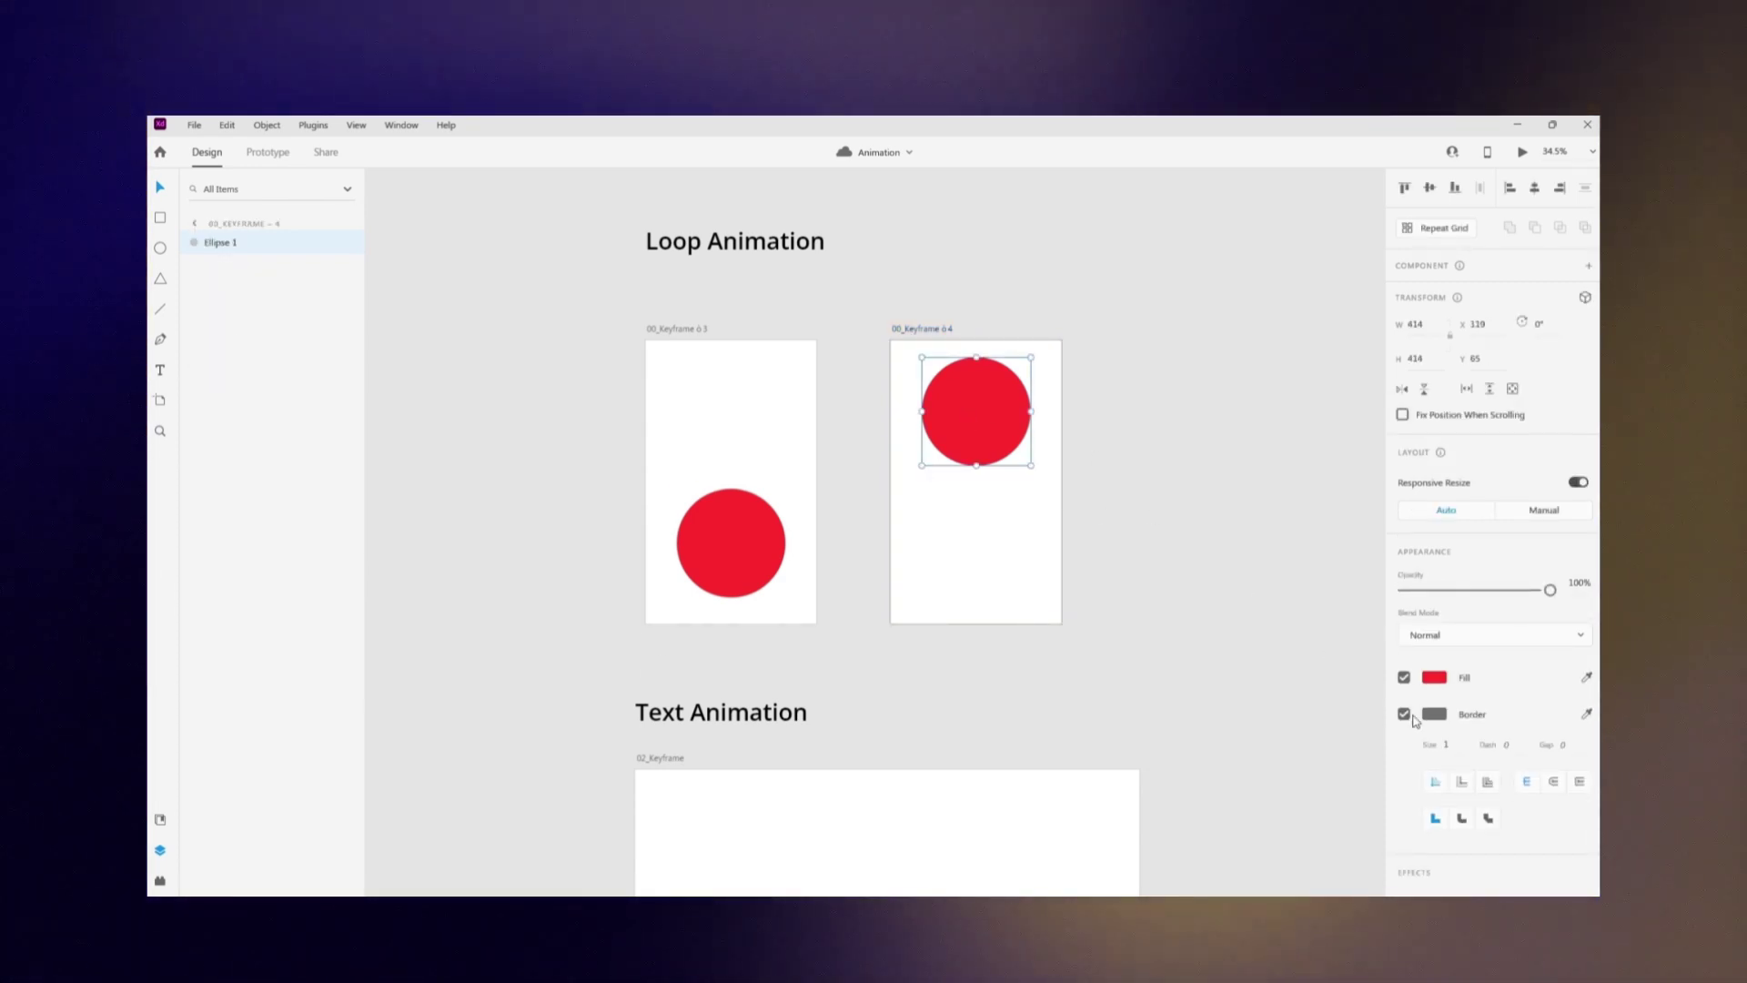
pyautogui.scroll(-2, 1492, 678)
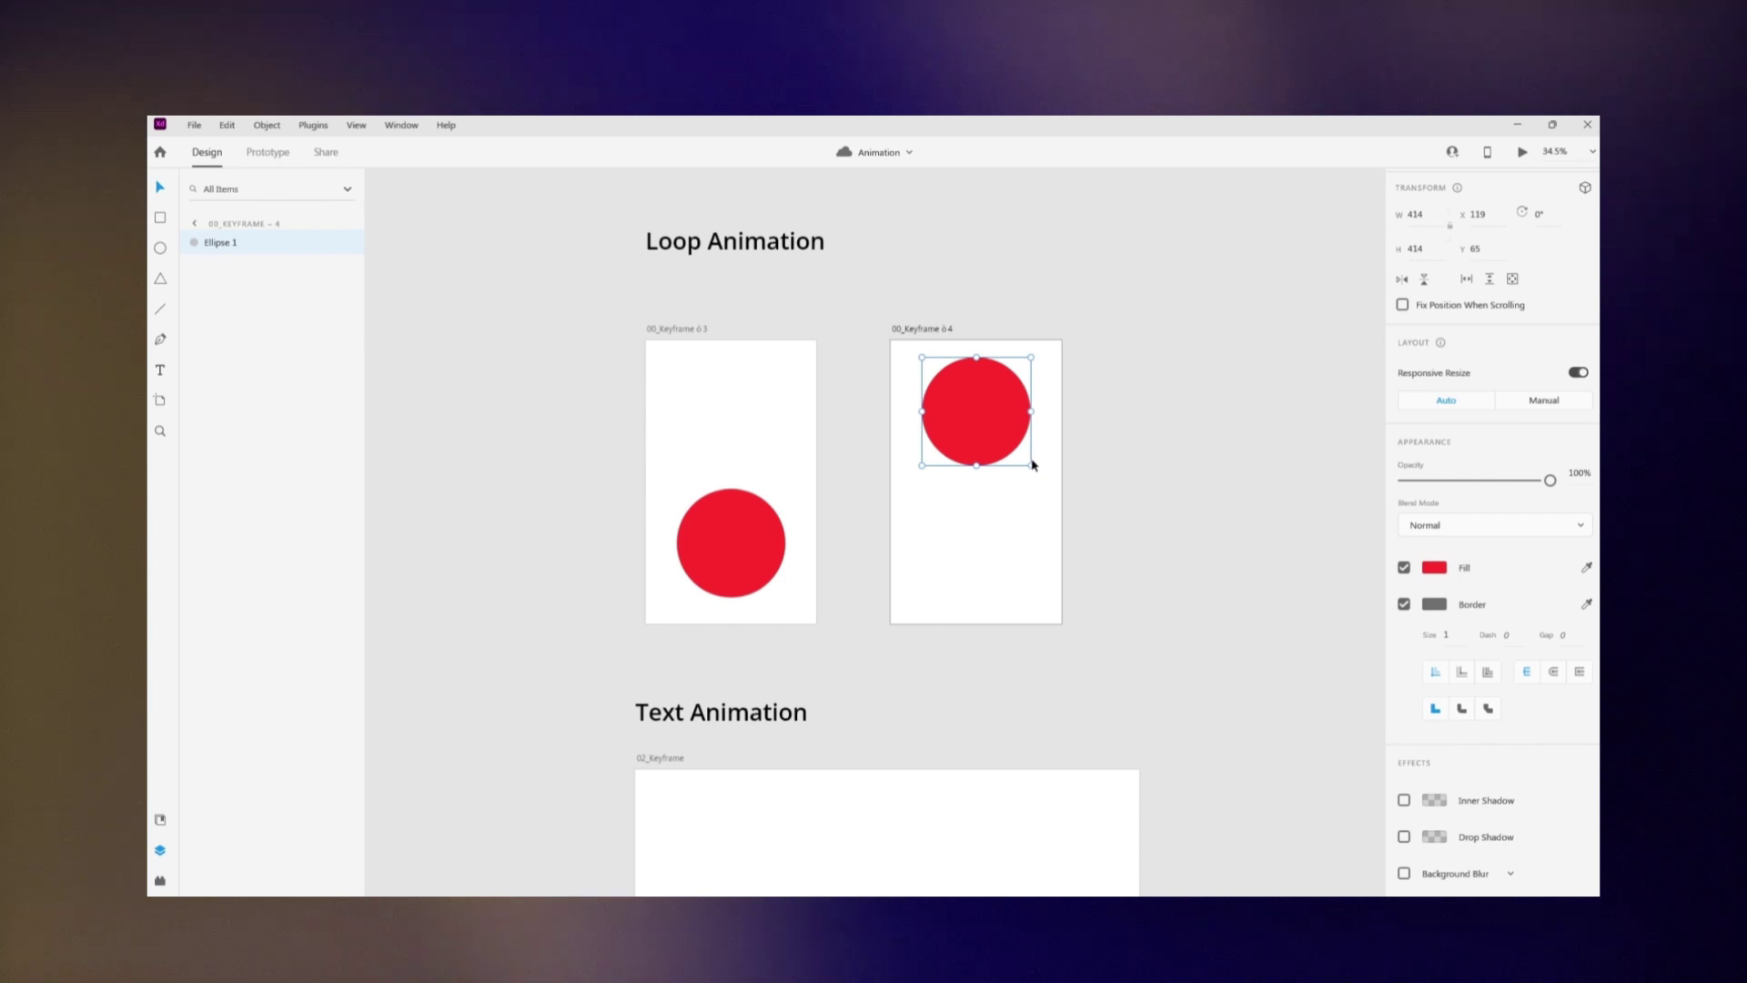
pyautogui.moveTo(1030, 460); pyautogui.dragTo(1007, 444)
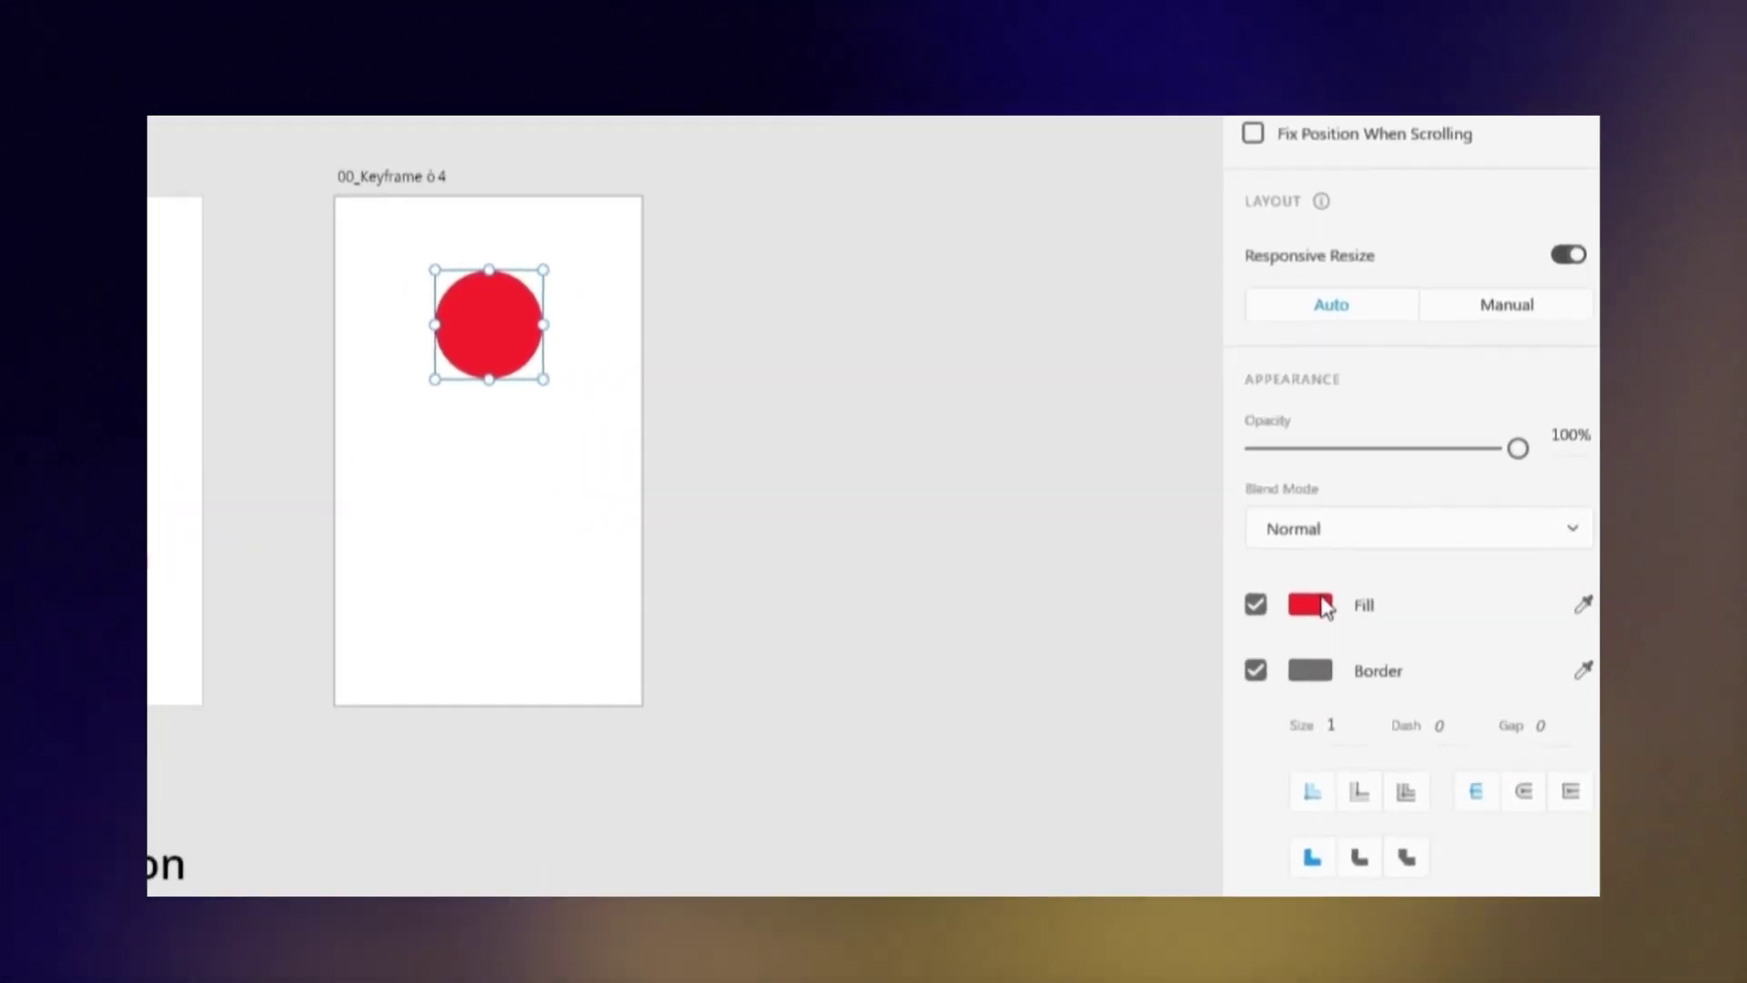
# Set the 00_Keyframe – 4 circle's opacity to 44% with a darker, muted red fill, and preview the loop from 00_Keyframe – 3.
pyautogui.moveTo(1510, 440); pyautogui.dragTo(1346, 442)
pyautogui.click(1289, 619)
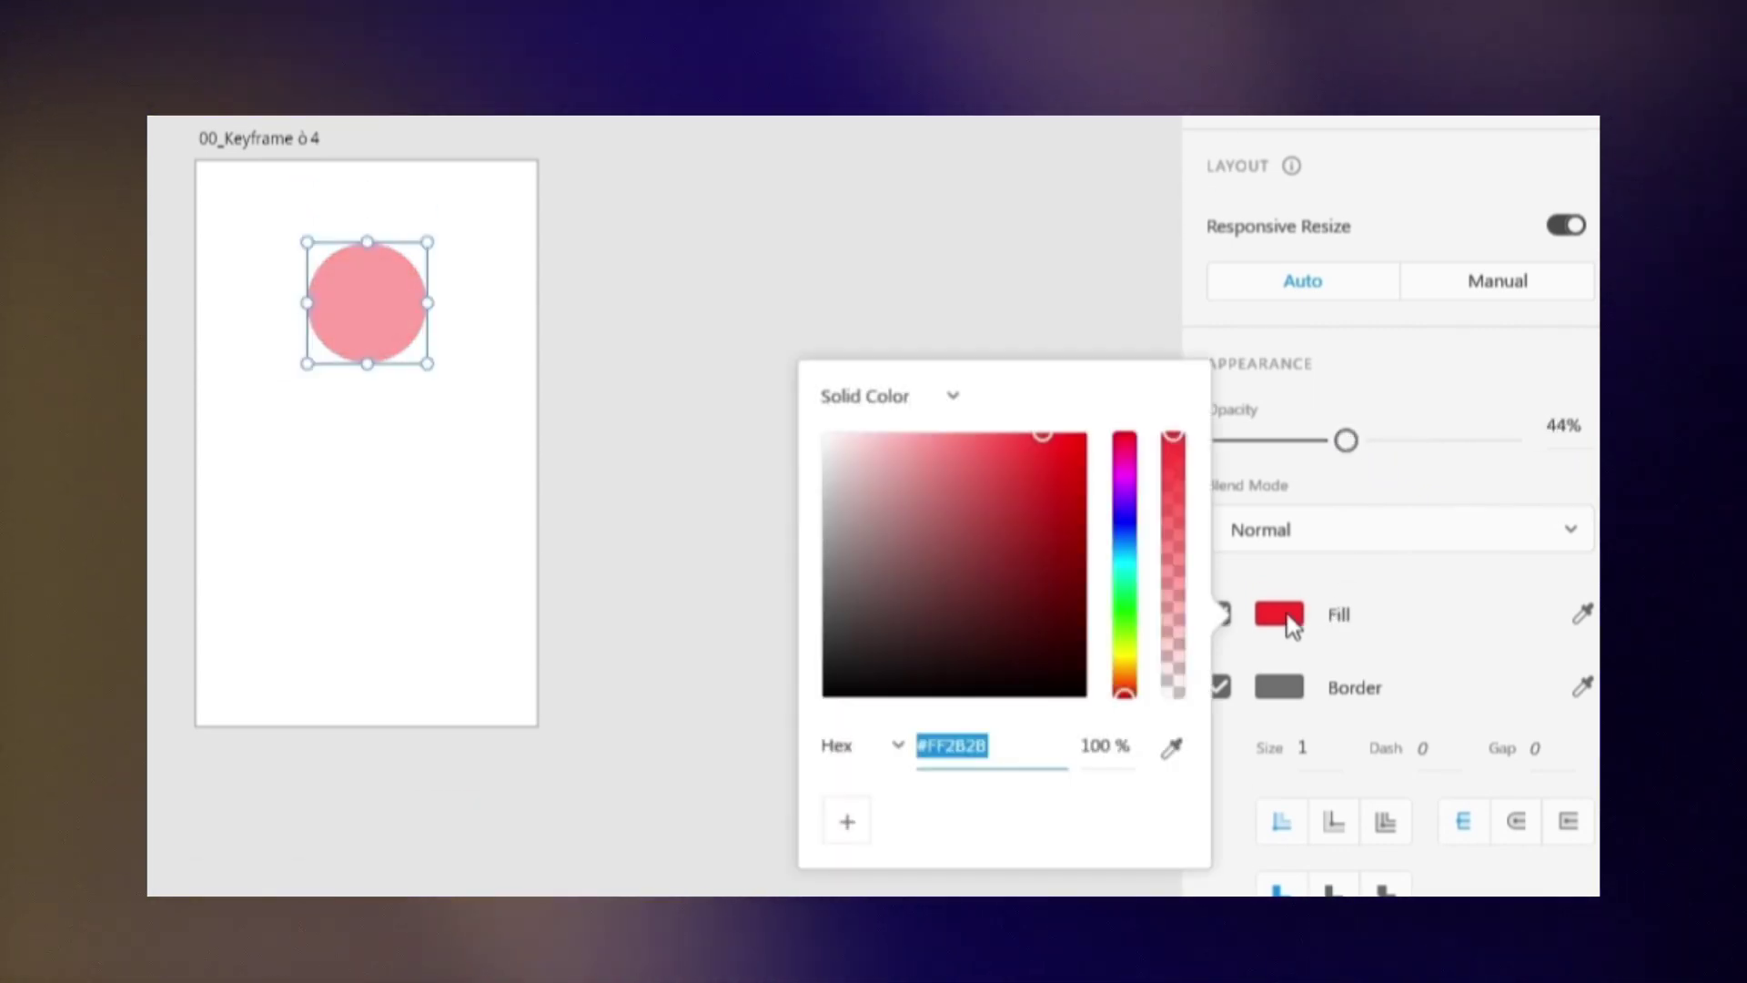
pyautogui.moveTo(850, 433)
pyautogui.mouseDown()
pyautogui.moveTo(999, 494)
pyautogui.moveTo(1025, 555)
pyautogui.mouseUp()
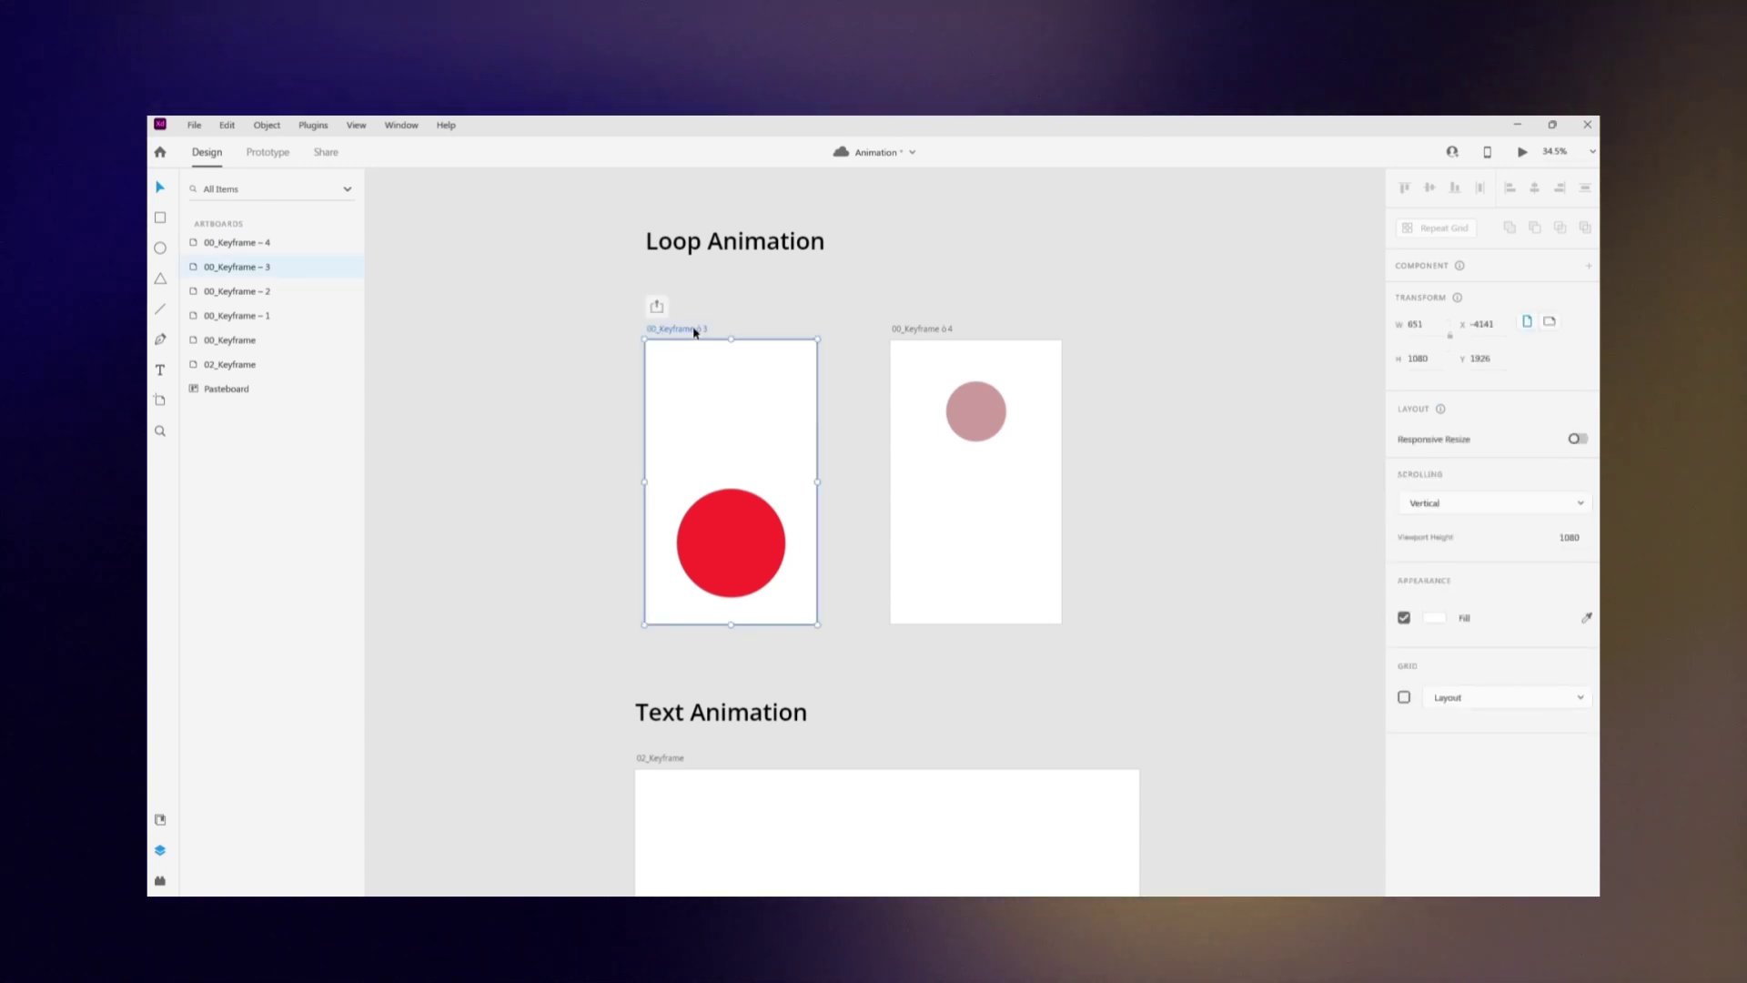
pyautogui.click(1523, 155)
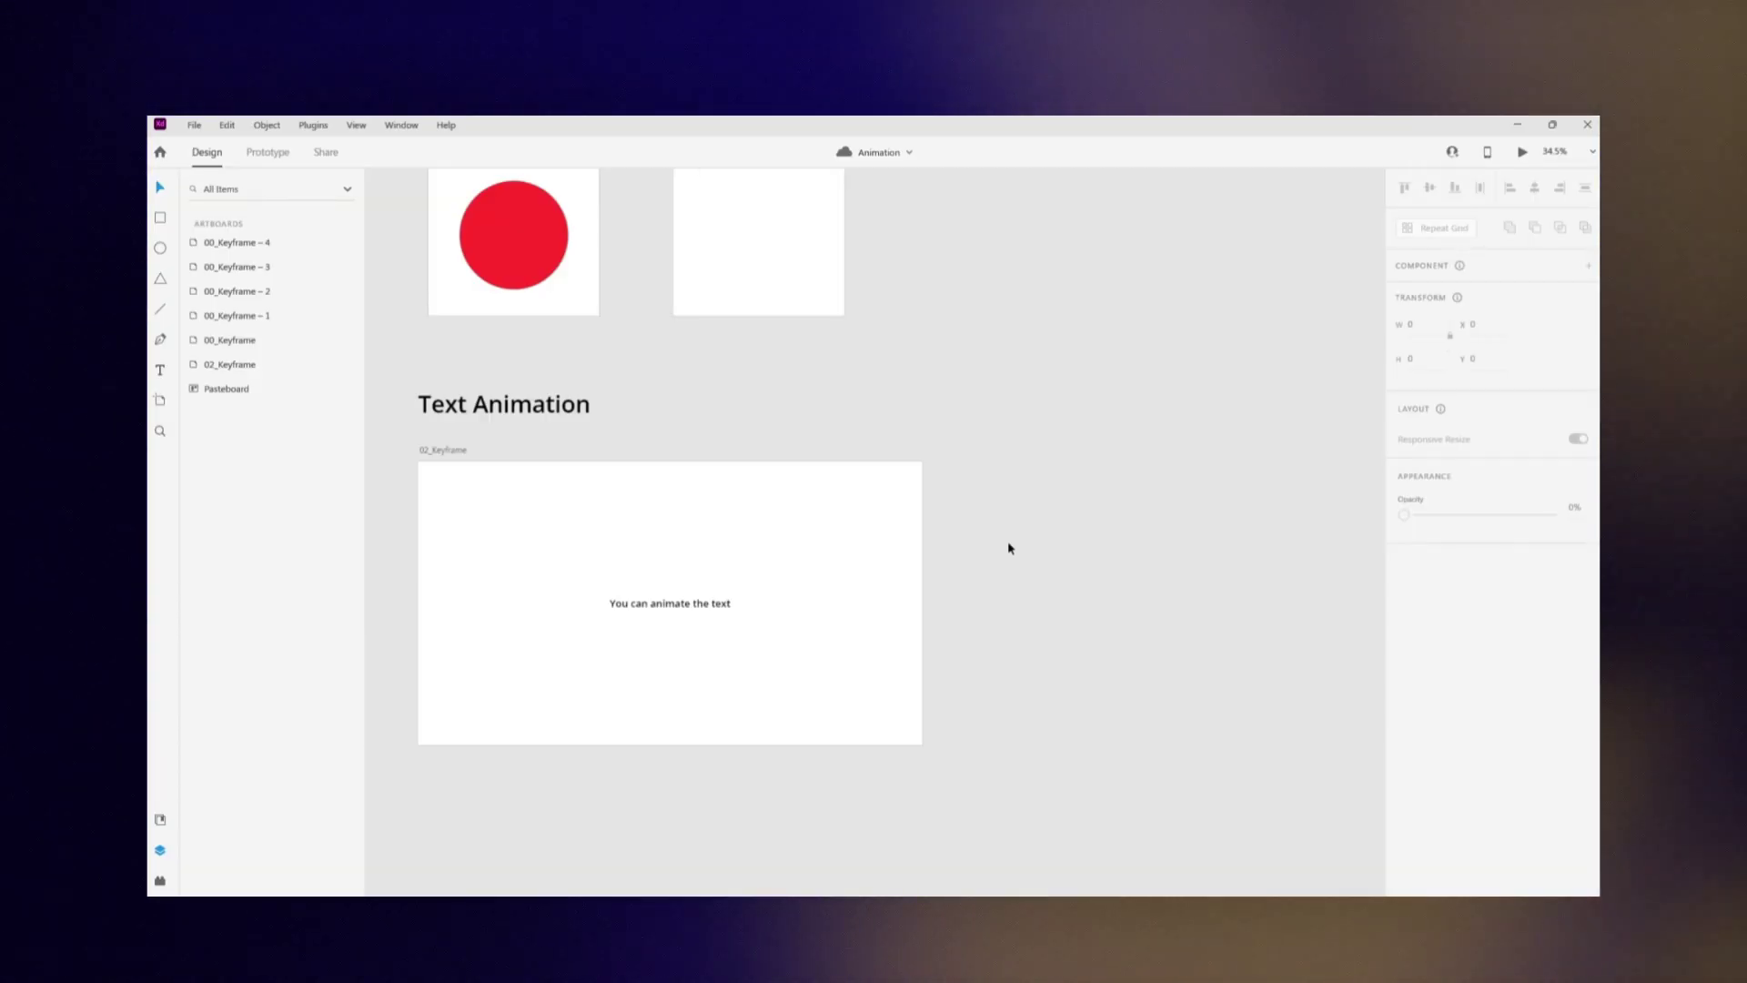
# Duplicate the 02_Keyframe artboard in the Text Animation section.
pyautogui.scroll(-2, 910, 551)
pyautogui.hscroll(-2, 819, 553)
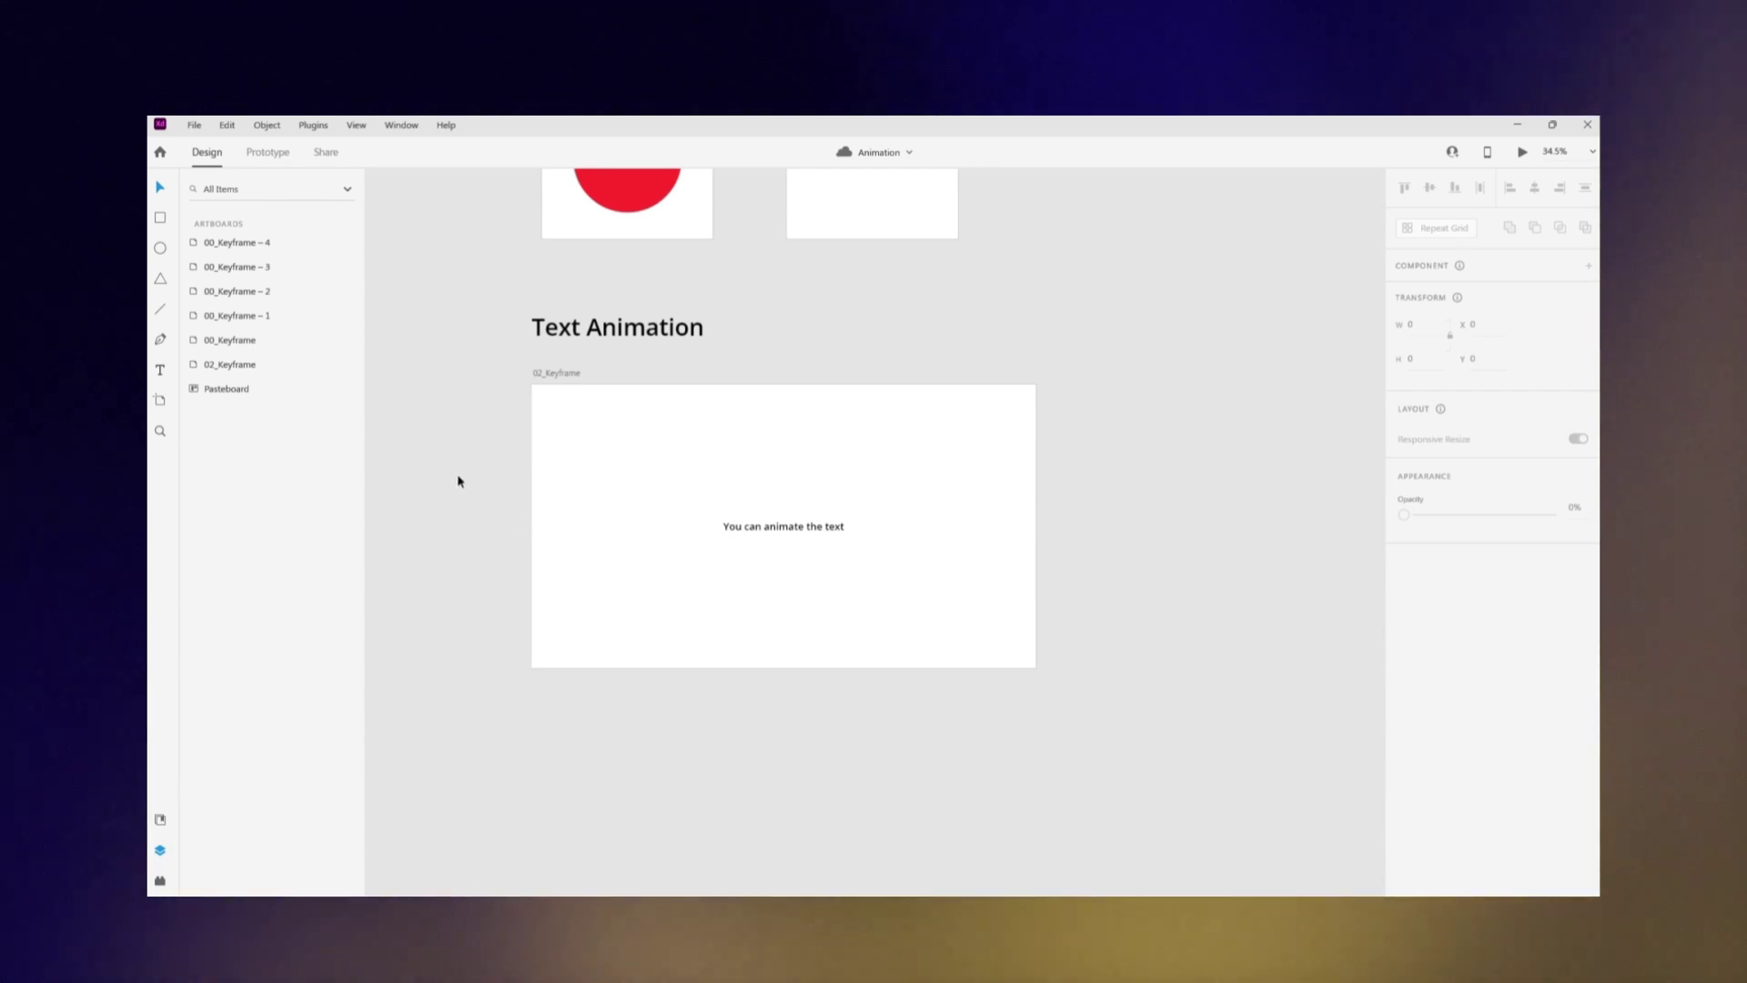
pyautogui.click(755, 526)
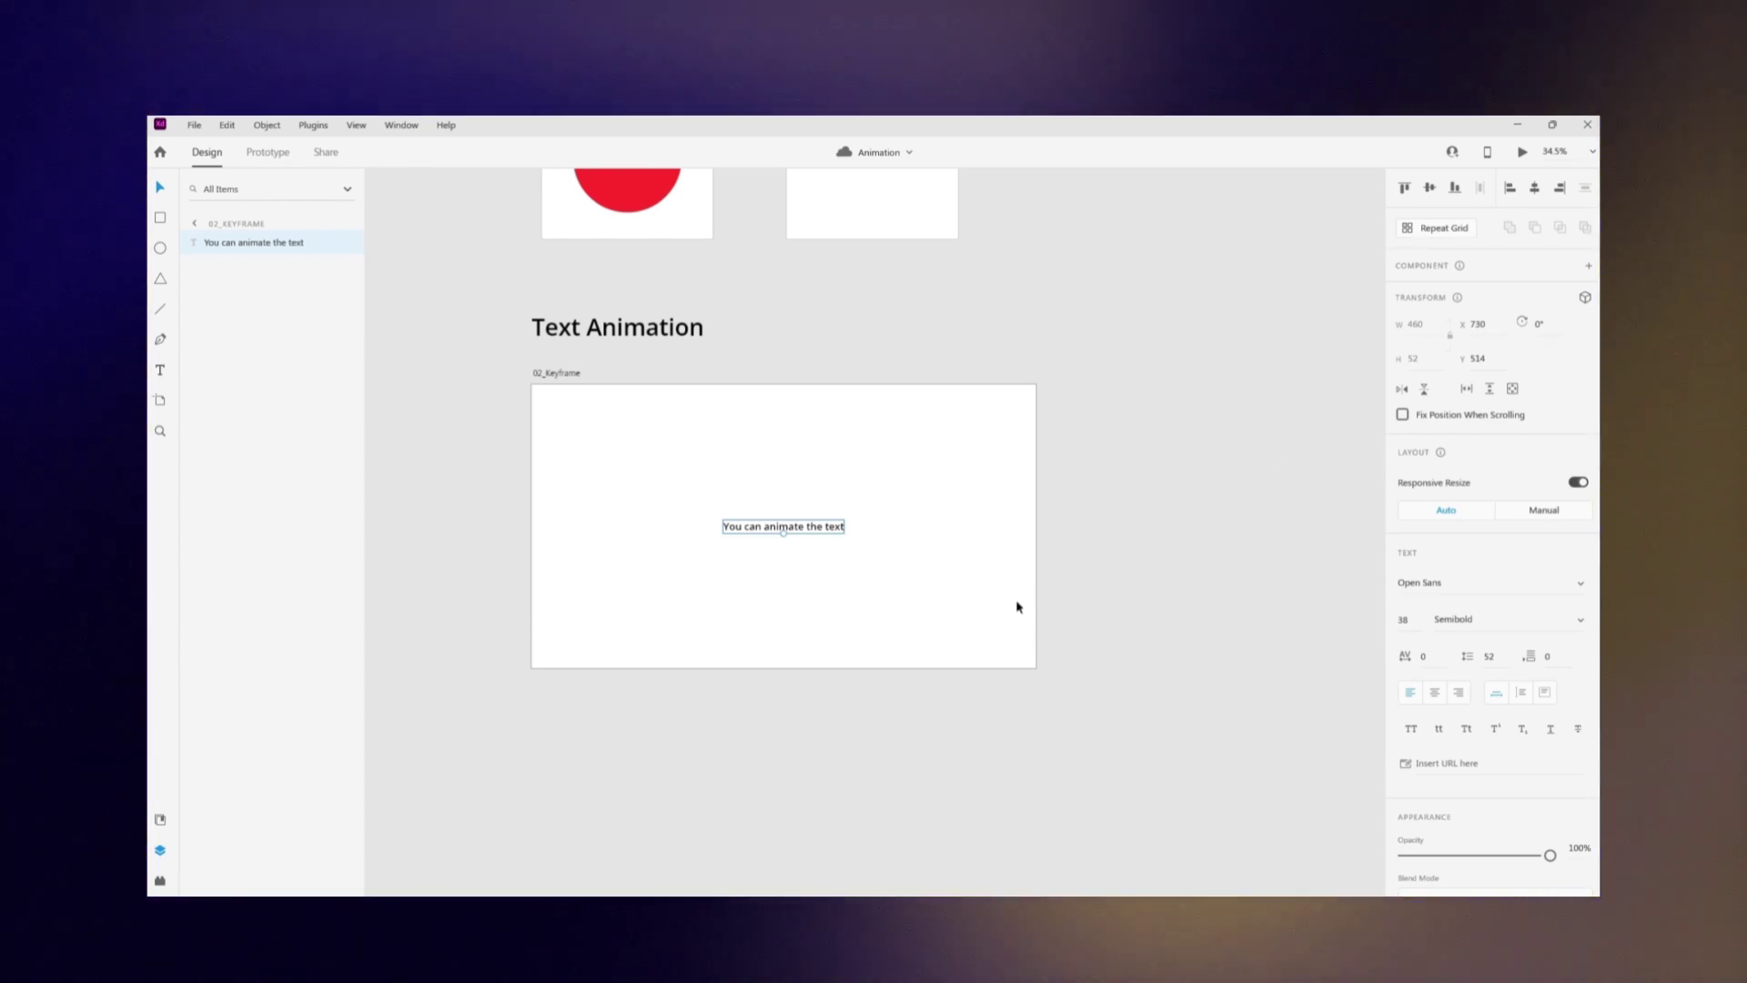
pyautogui.hscroll(2, 1056, 591)
pyautogui.click(562, 376)
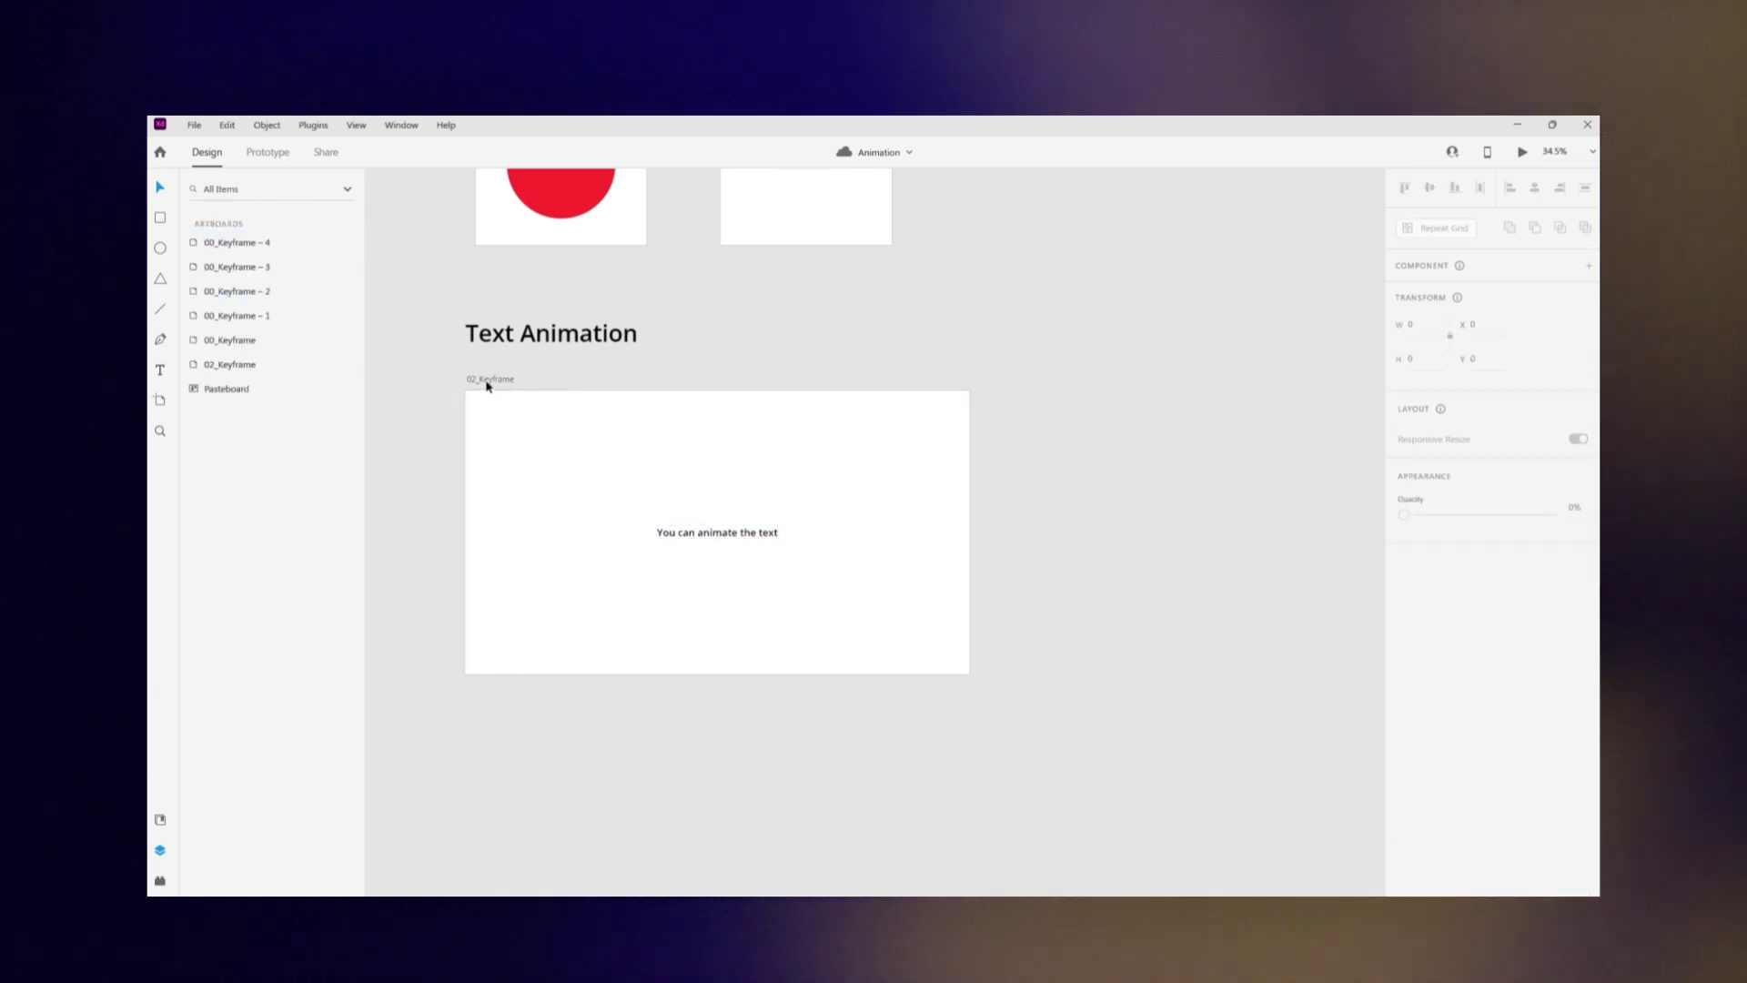
pyautogui.hotkey('ctrl', 'd')
pyautogui.hscroll(6, 593, 617)
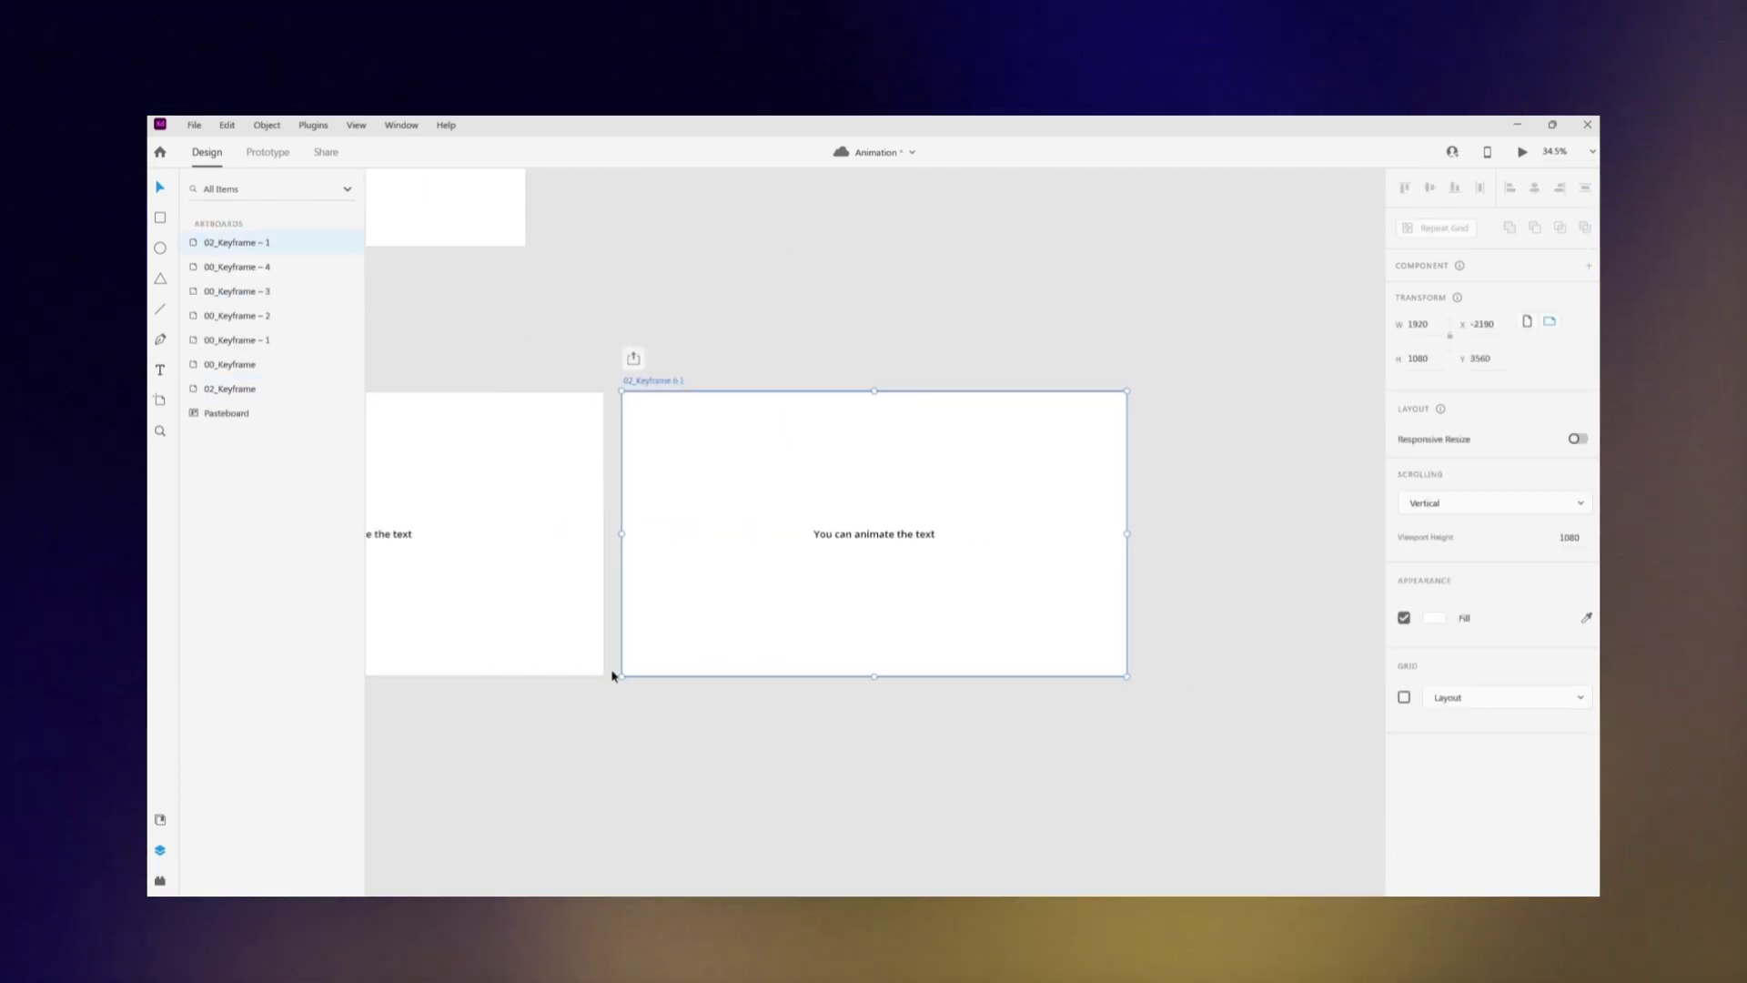
# Move the text on the 02_Keyframe artboard straight down to Y 714 and set its opacity to 0%.
pyautogui.hscroll(-6, 673, 721)
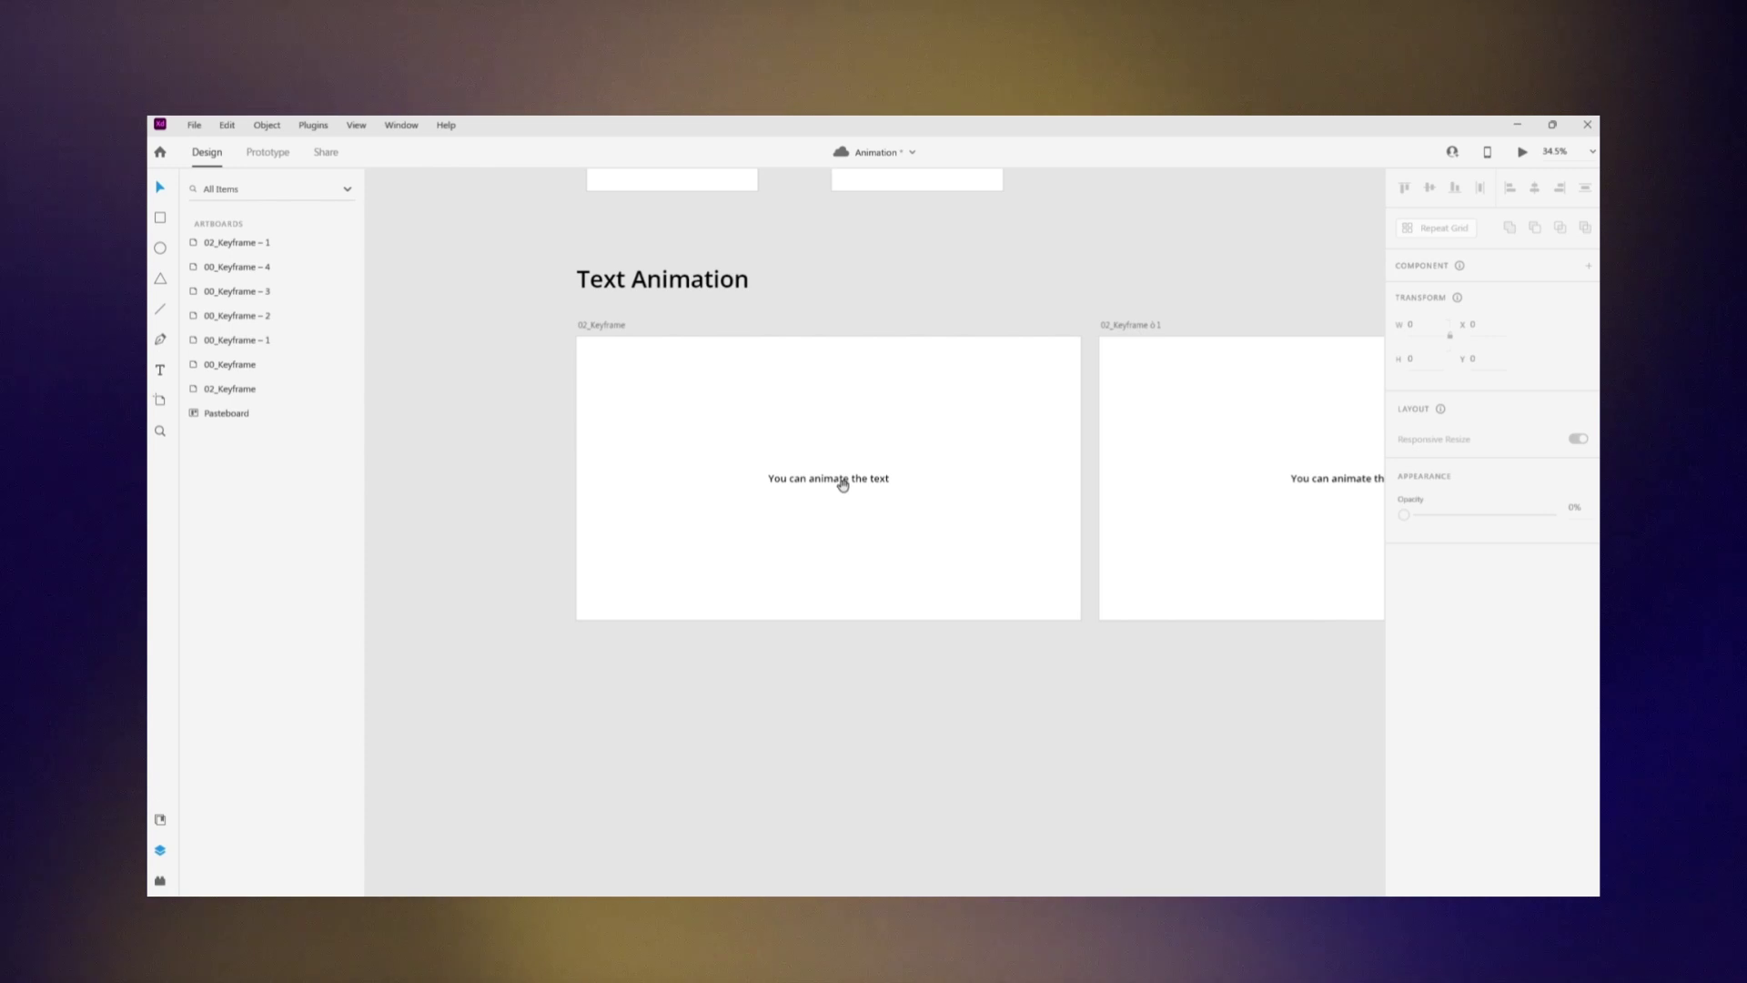
pyautogui.hscroll(2, 843, 483)
pyautogui.click(670, 541)
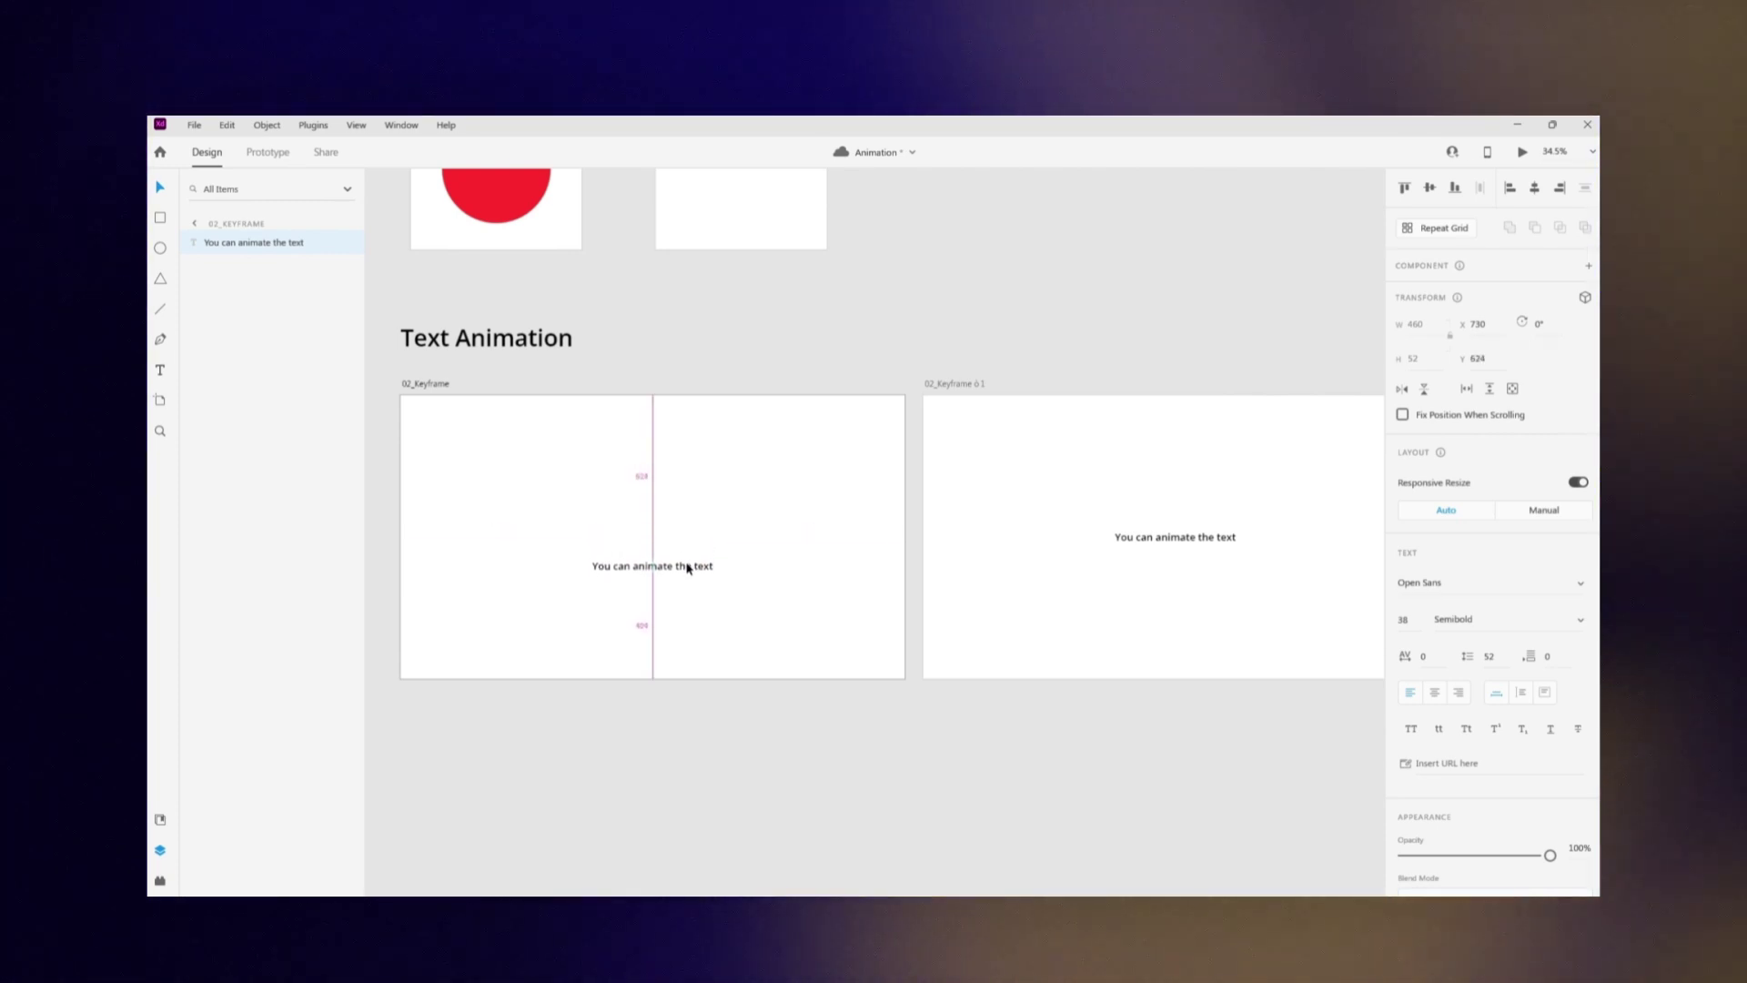
pyautogui.moveTo(685, 587); pyautogui.dragTo(635, 597)
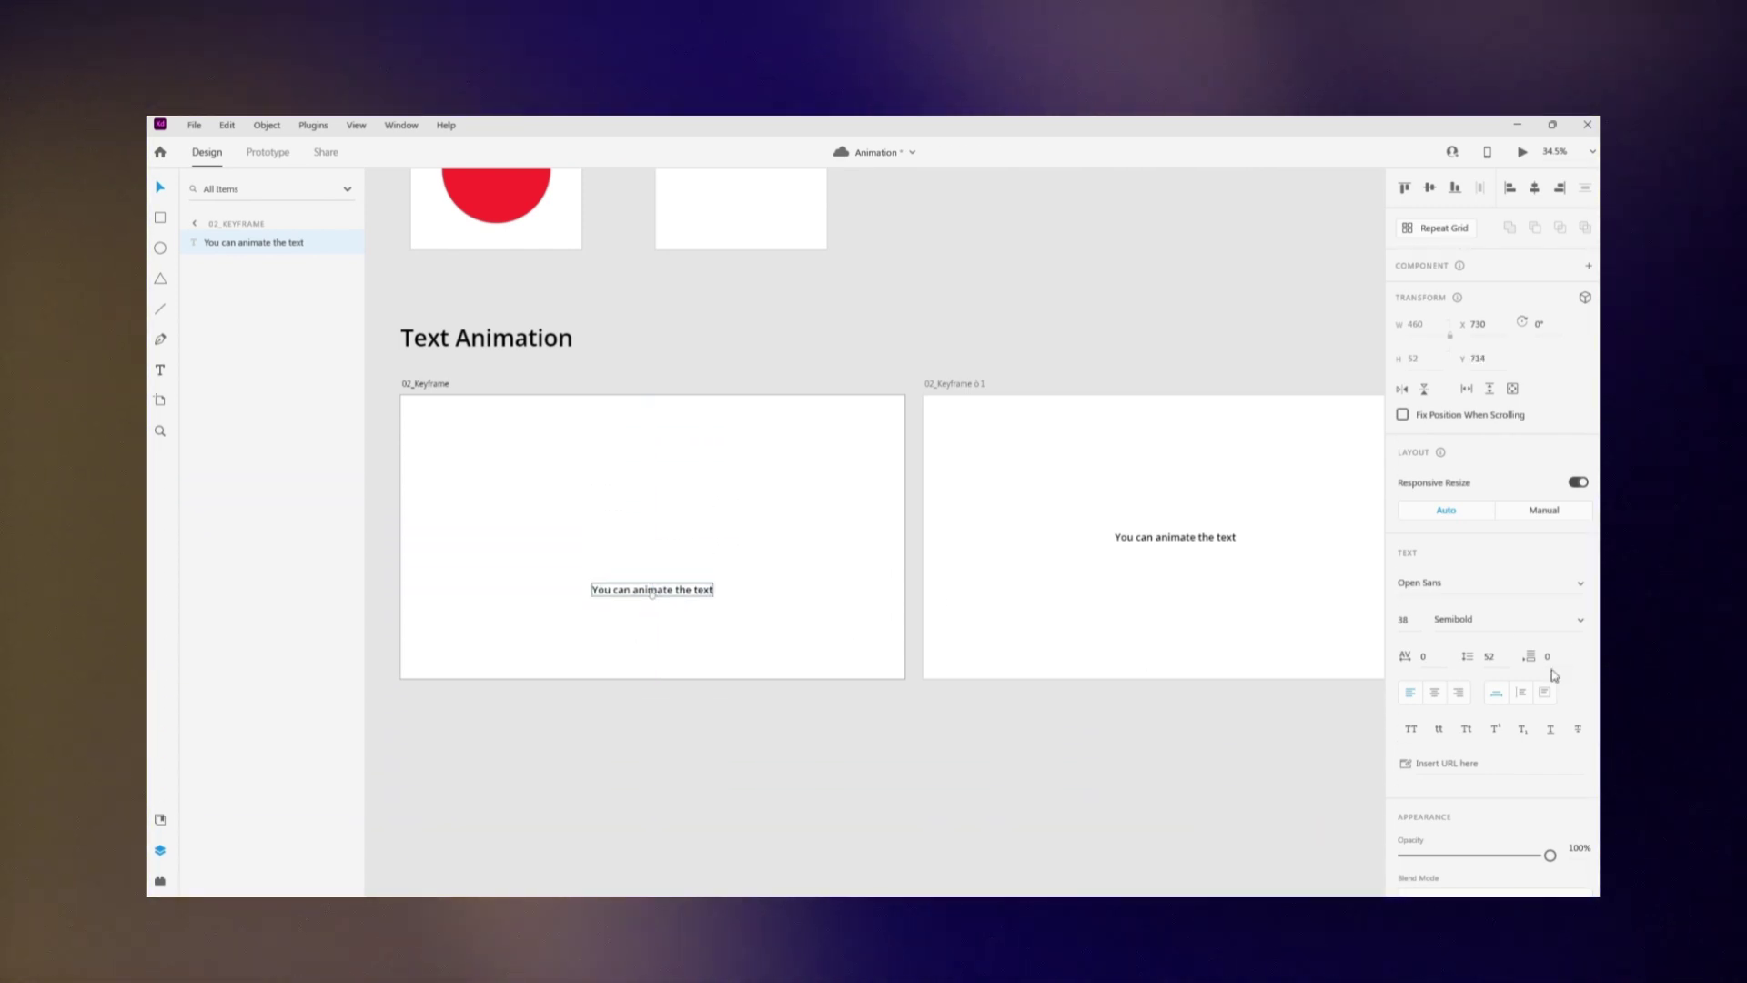
pyautogui.moveTo(1549, 857); pyautogui.dragTo(1404, 855)
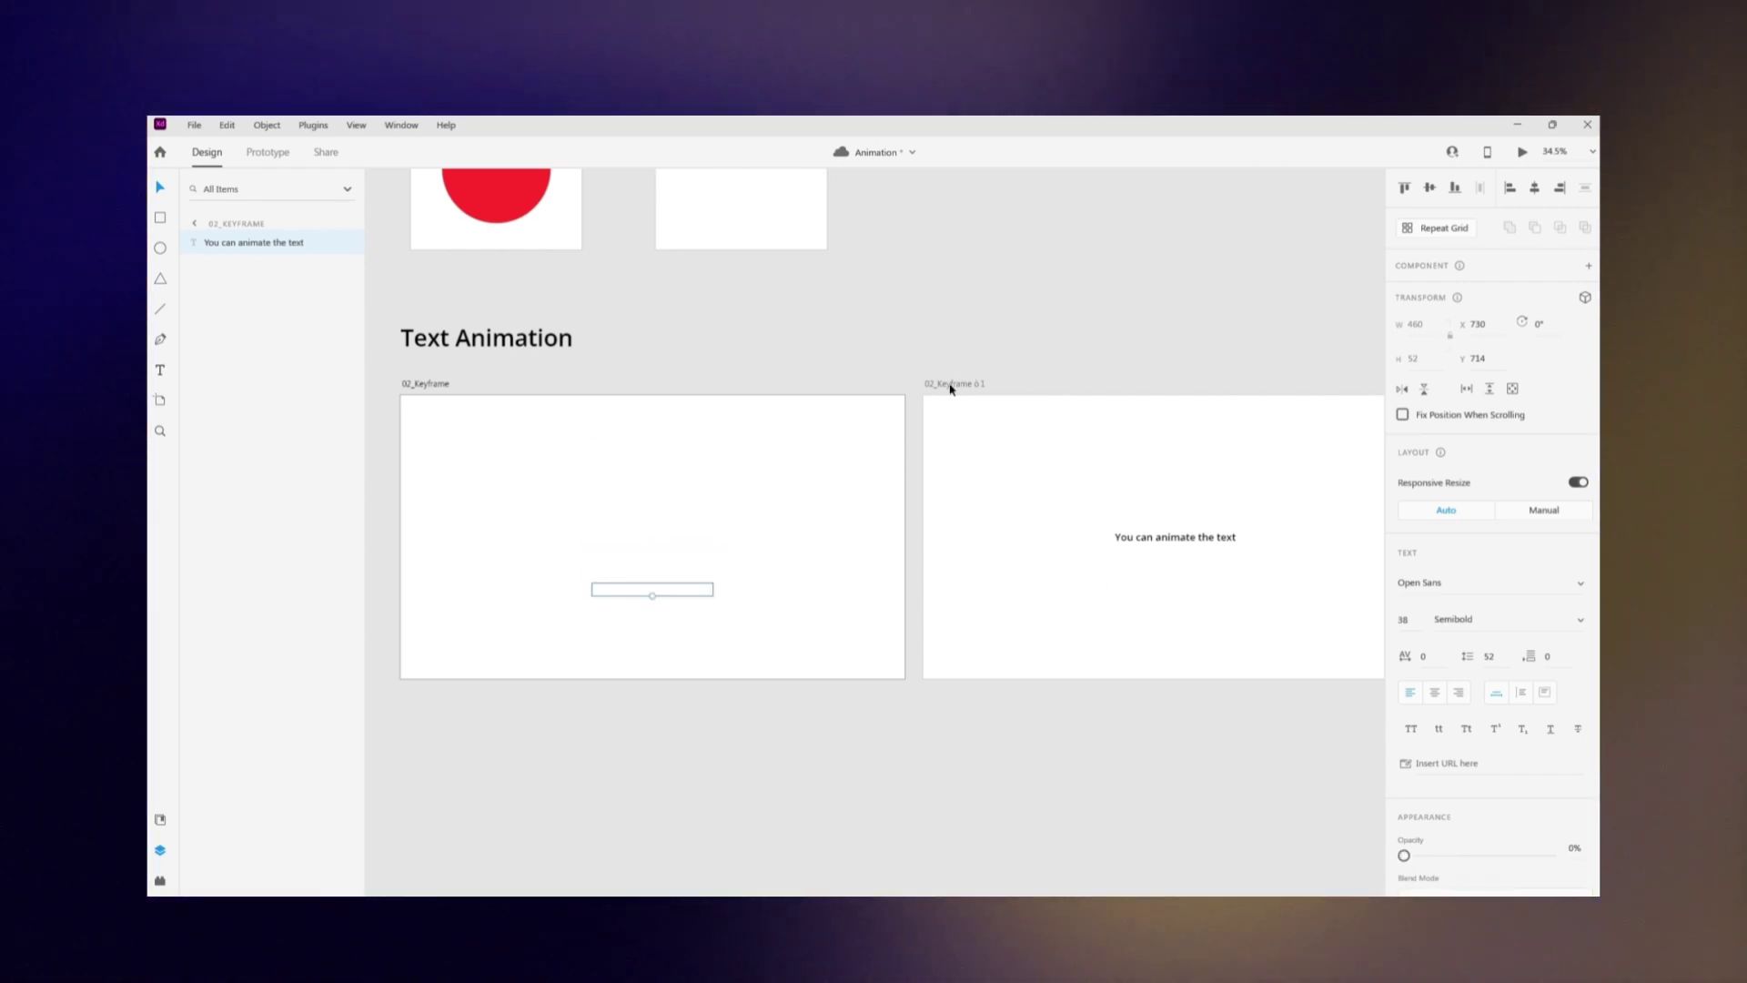
# Connect the 02_Keyframe artboard to 02_Keyframe – 1 with a time-triggered Auto-Animate interaction.
pyautogui.moveTo(1085, 376); pyautogui.dragTo(972, 378)
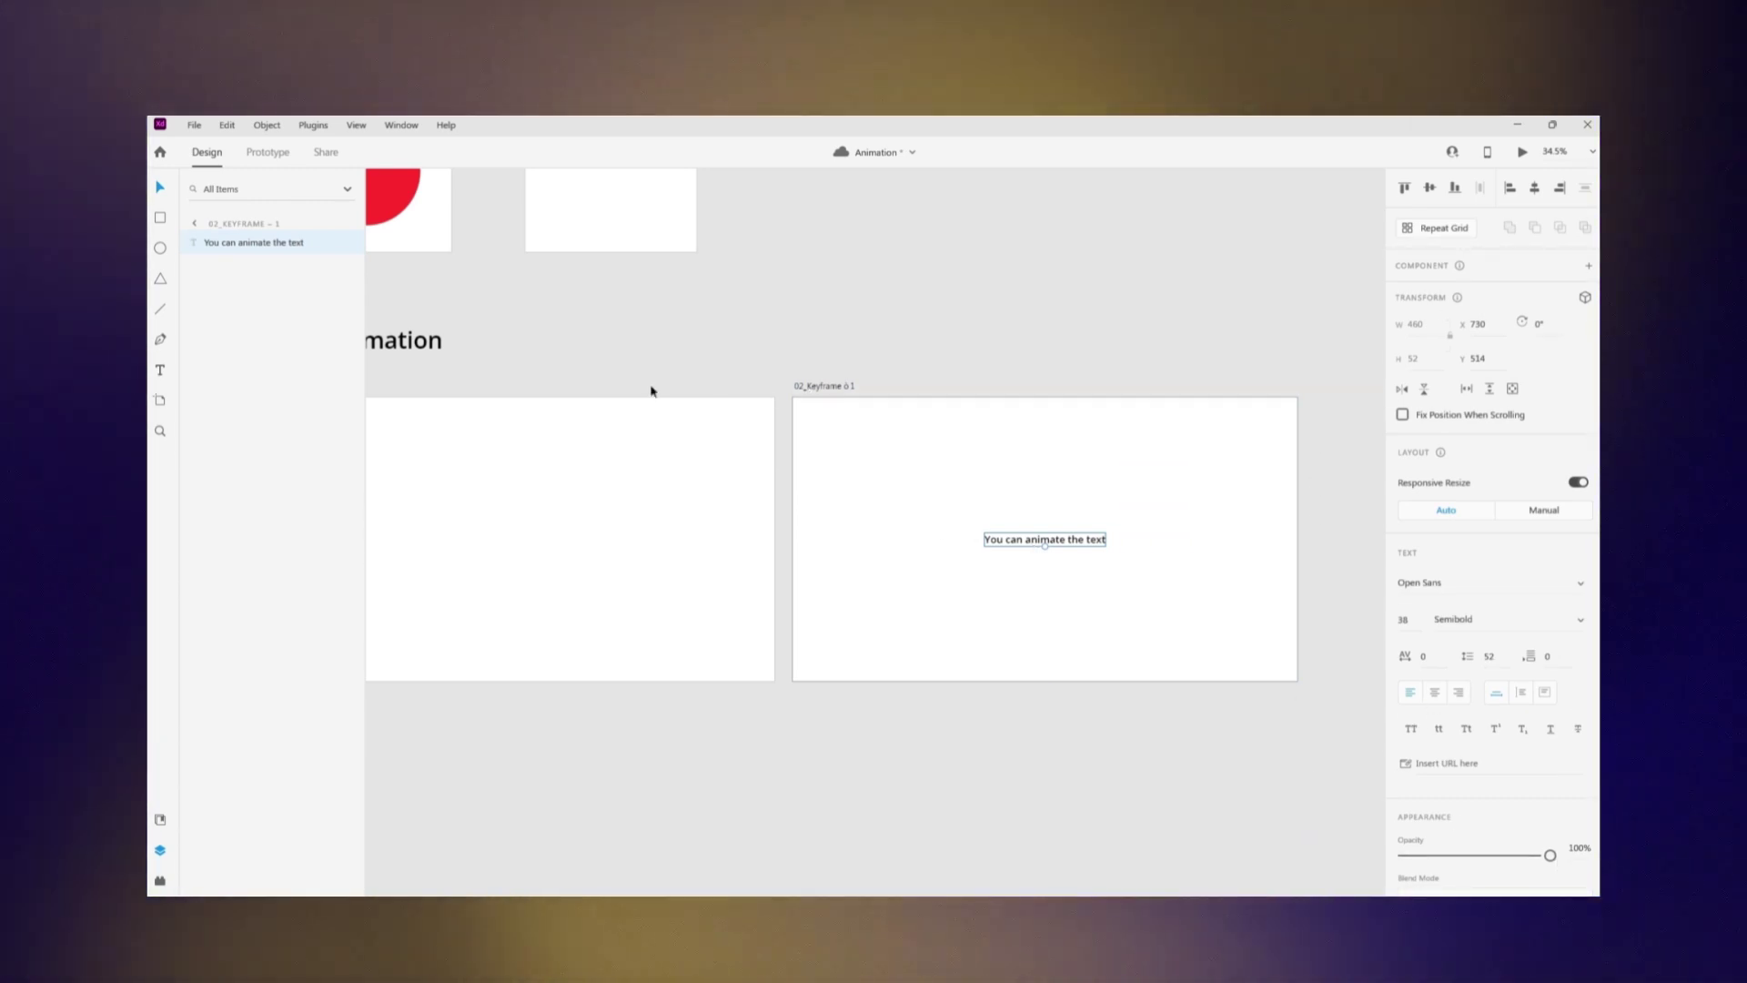
pyautogui.moveTo(652, 390); pyautogui.dragTo(776, 355)
pyautogui.click(444, 366)
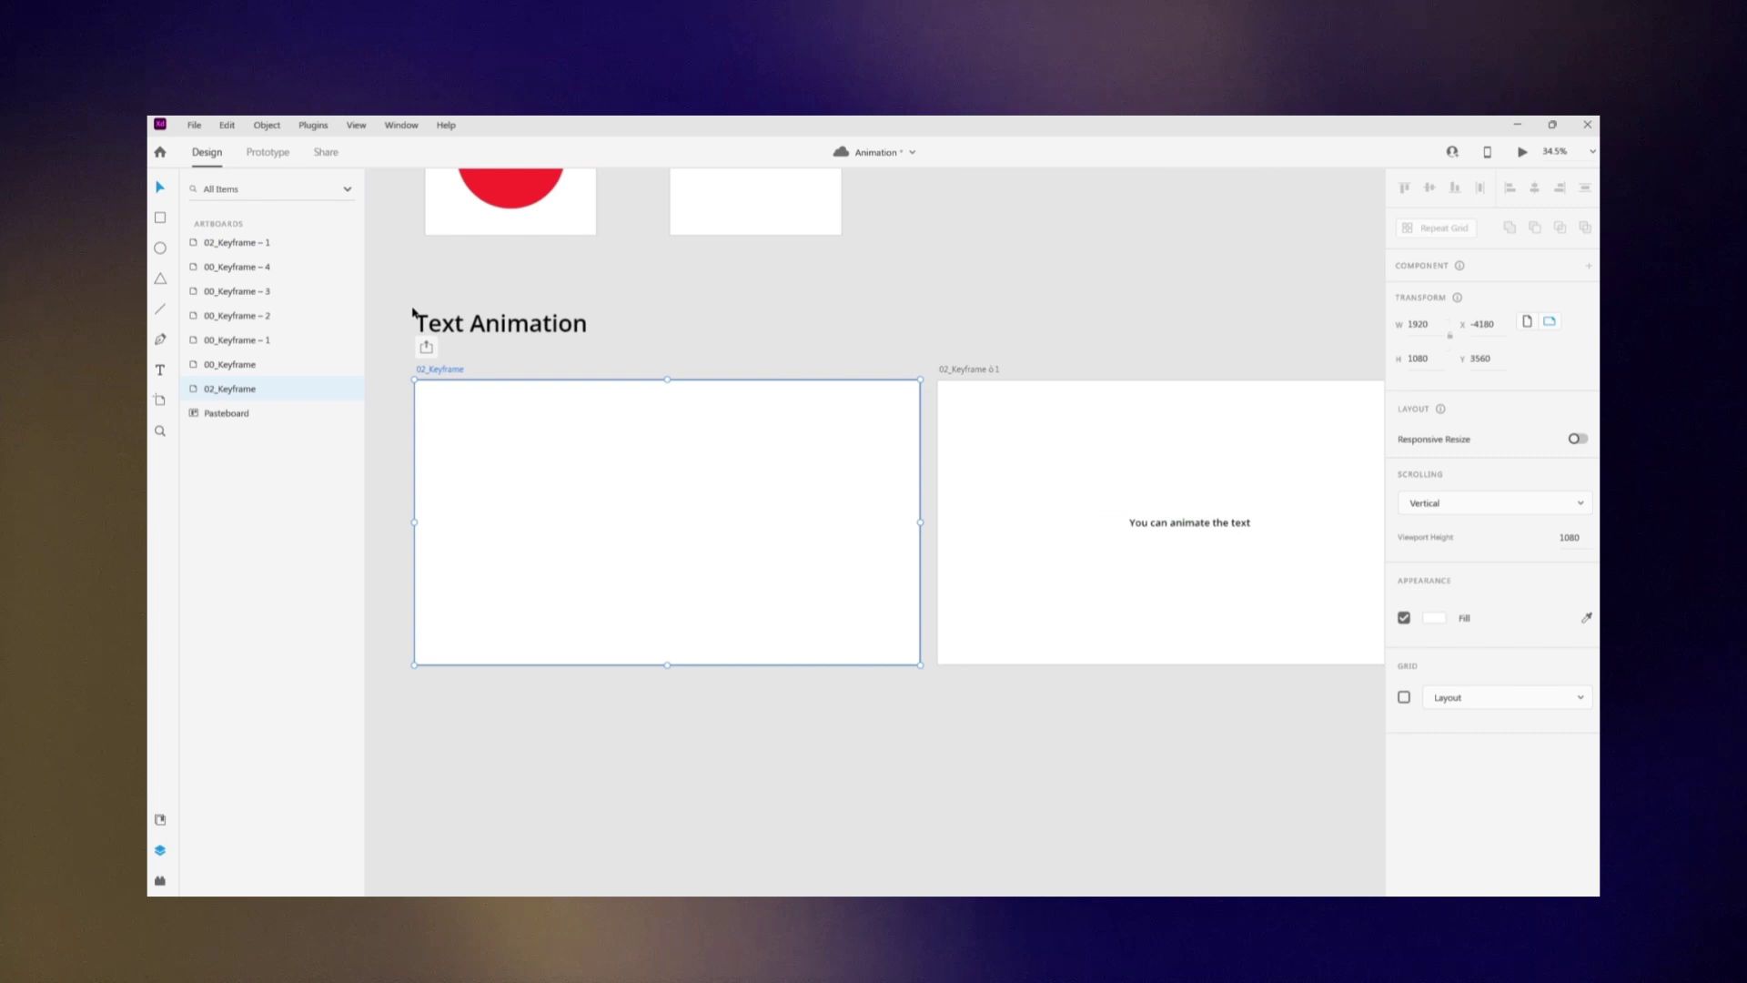
pyautogui.click(260, 157)
pyautogui.moveTo(919, 507); pyautogui.dragTo(941, 546)
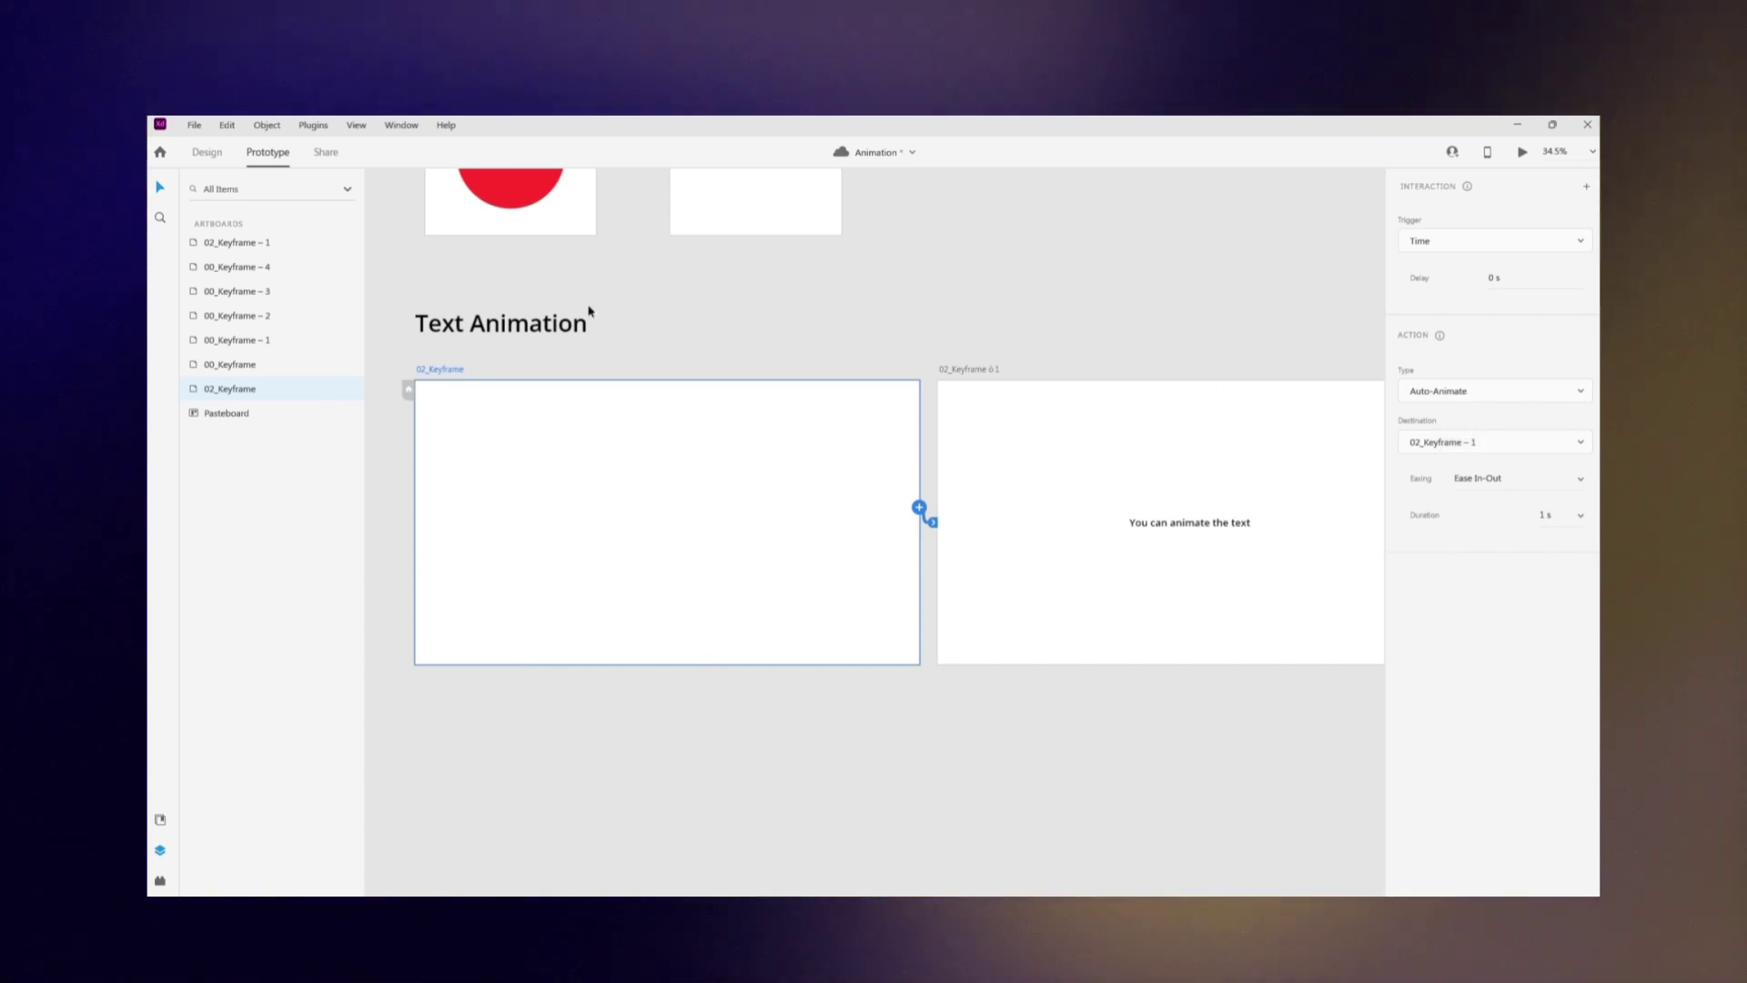
# Connect 02_Keyframe – 1 back to 02_Keyframe with a time-triggered Auto-Animate interaction and preview the looping text animation.
pyautogui.click(973, 375)
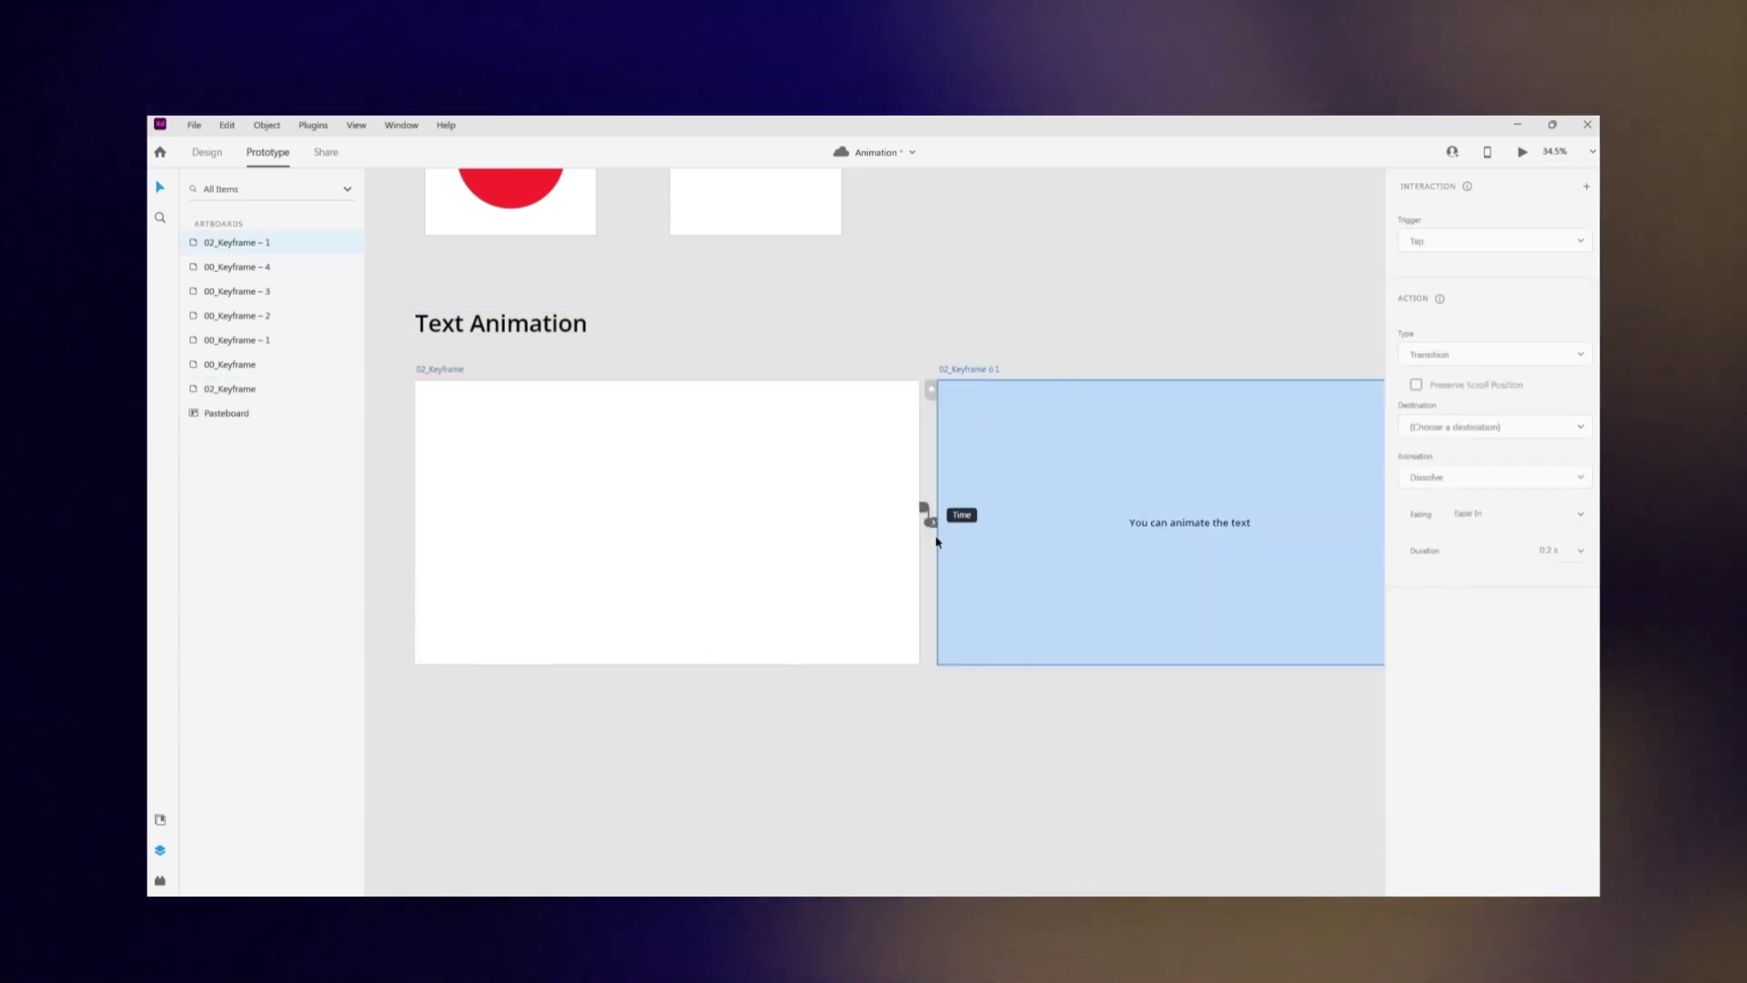
pyautogui.moveTo(1023, 524); pyautogui.dragTo(905, 444)
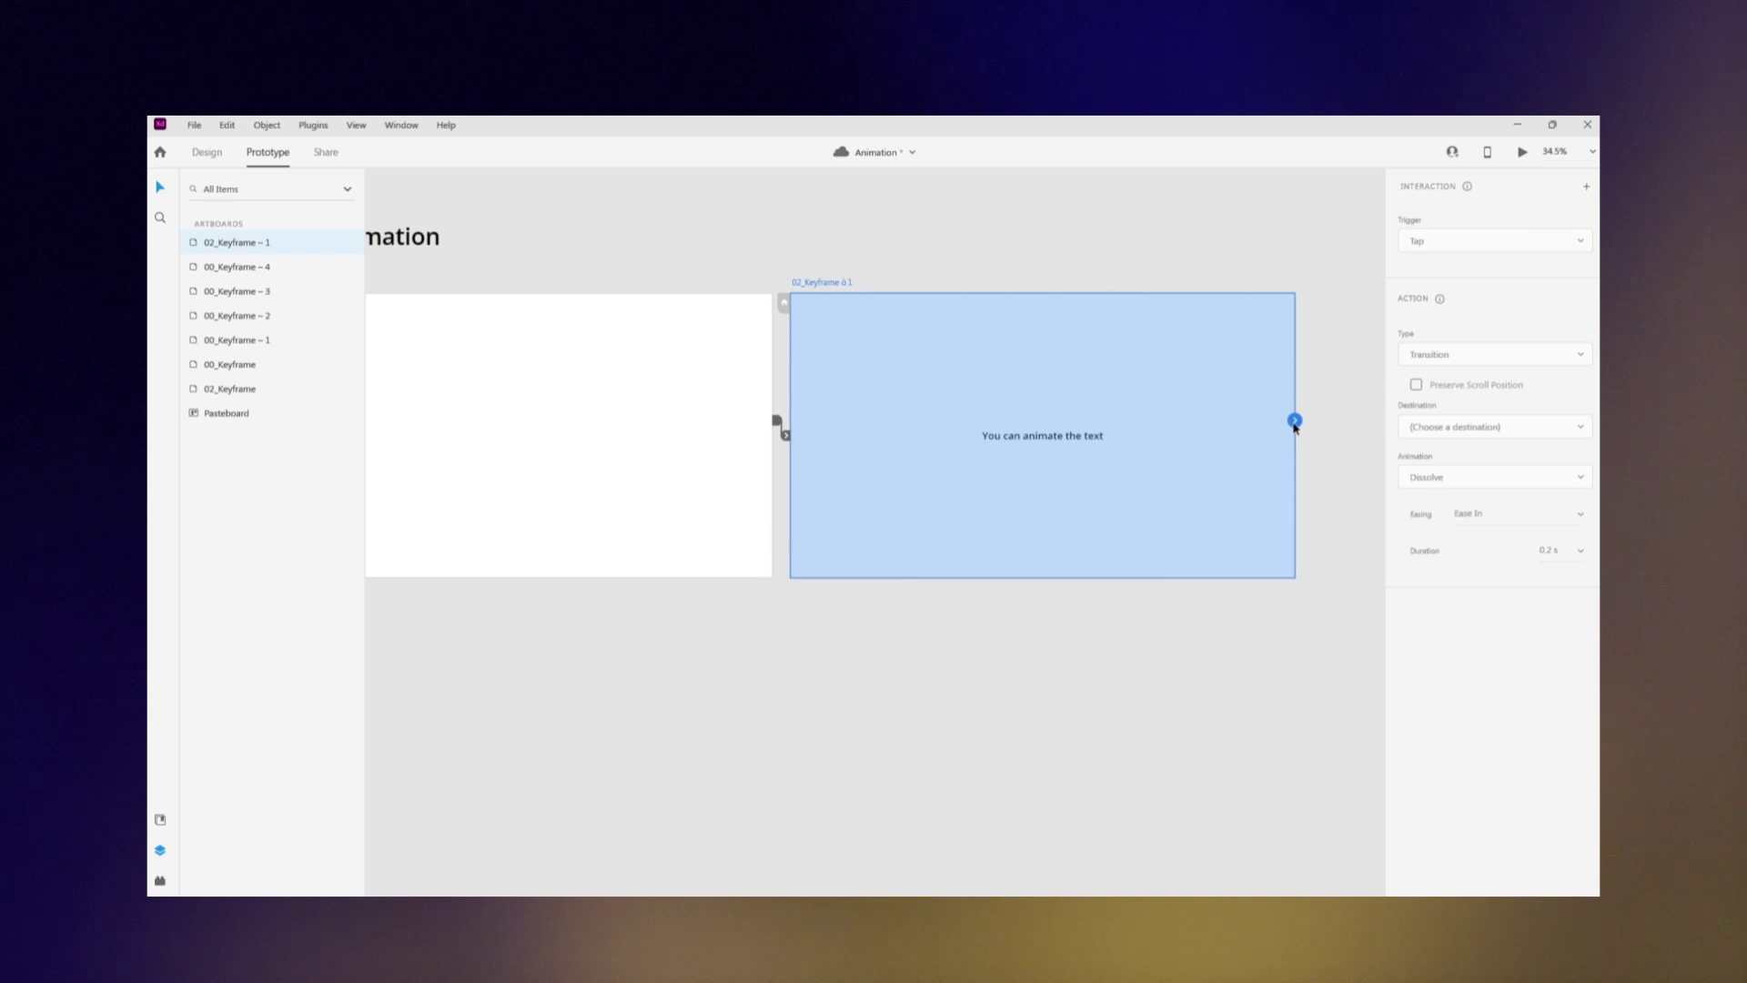
pyautogui.moveTo(1295, 420); pyautogui.dragTo(771, 509)
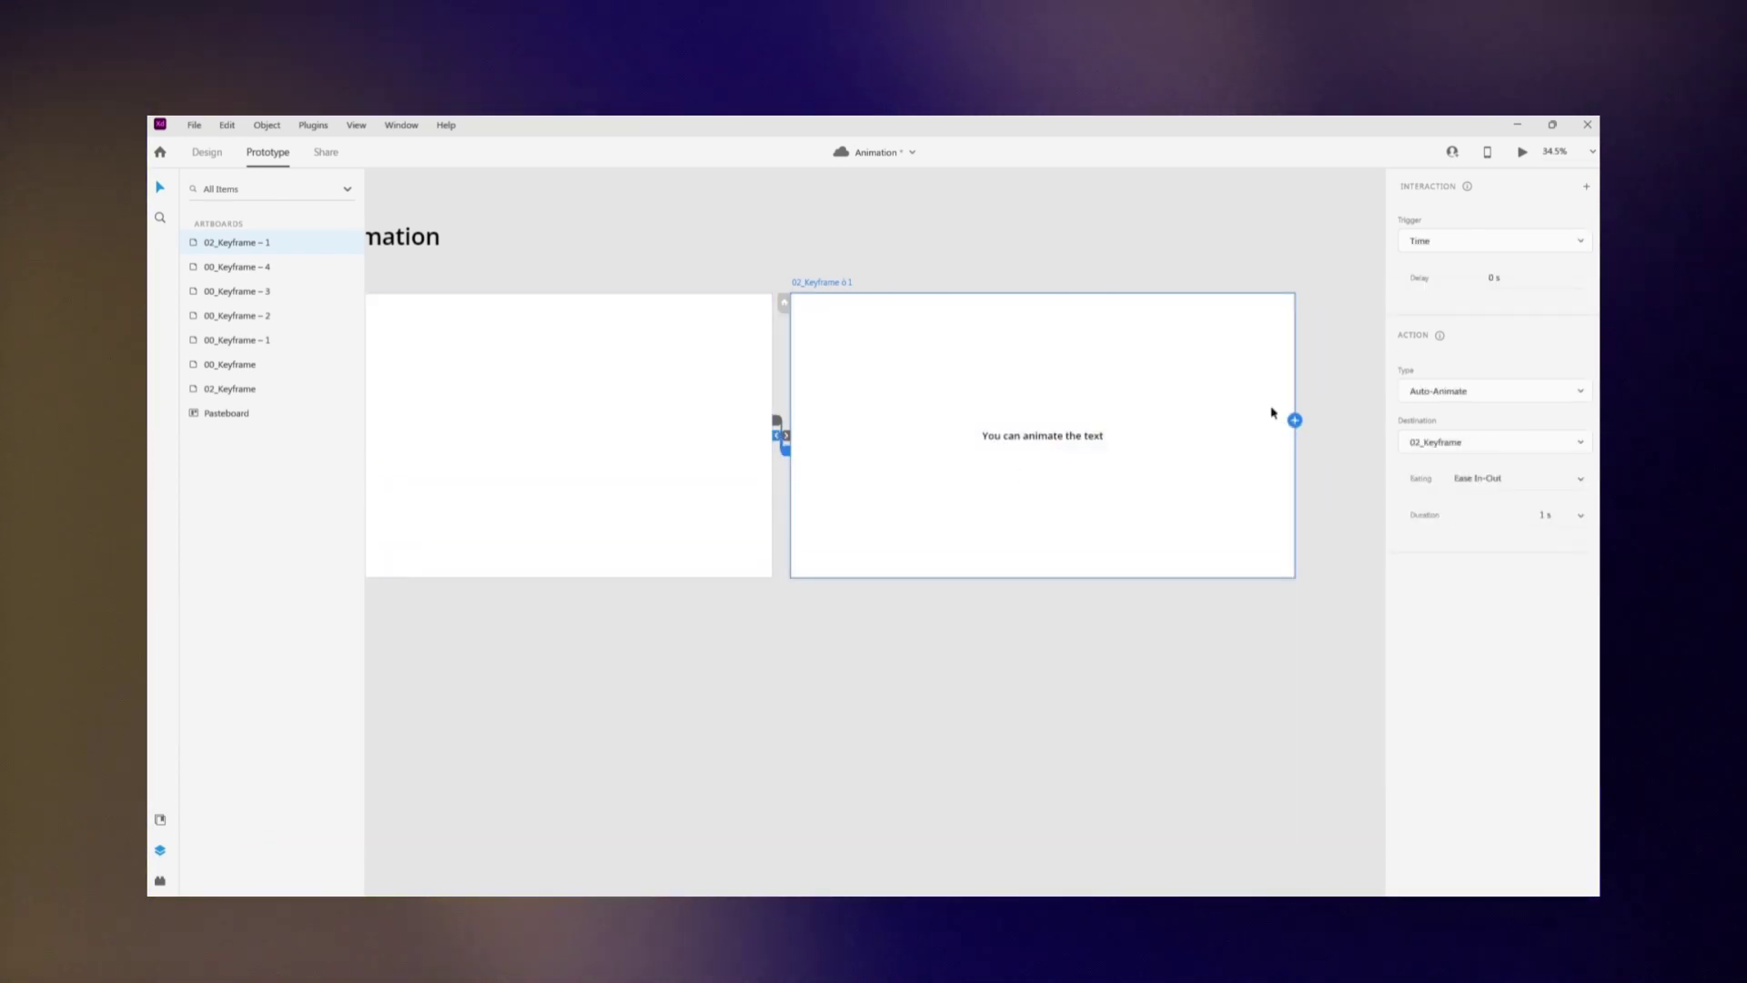
pyautogui.click(1524, 152)
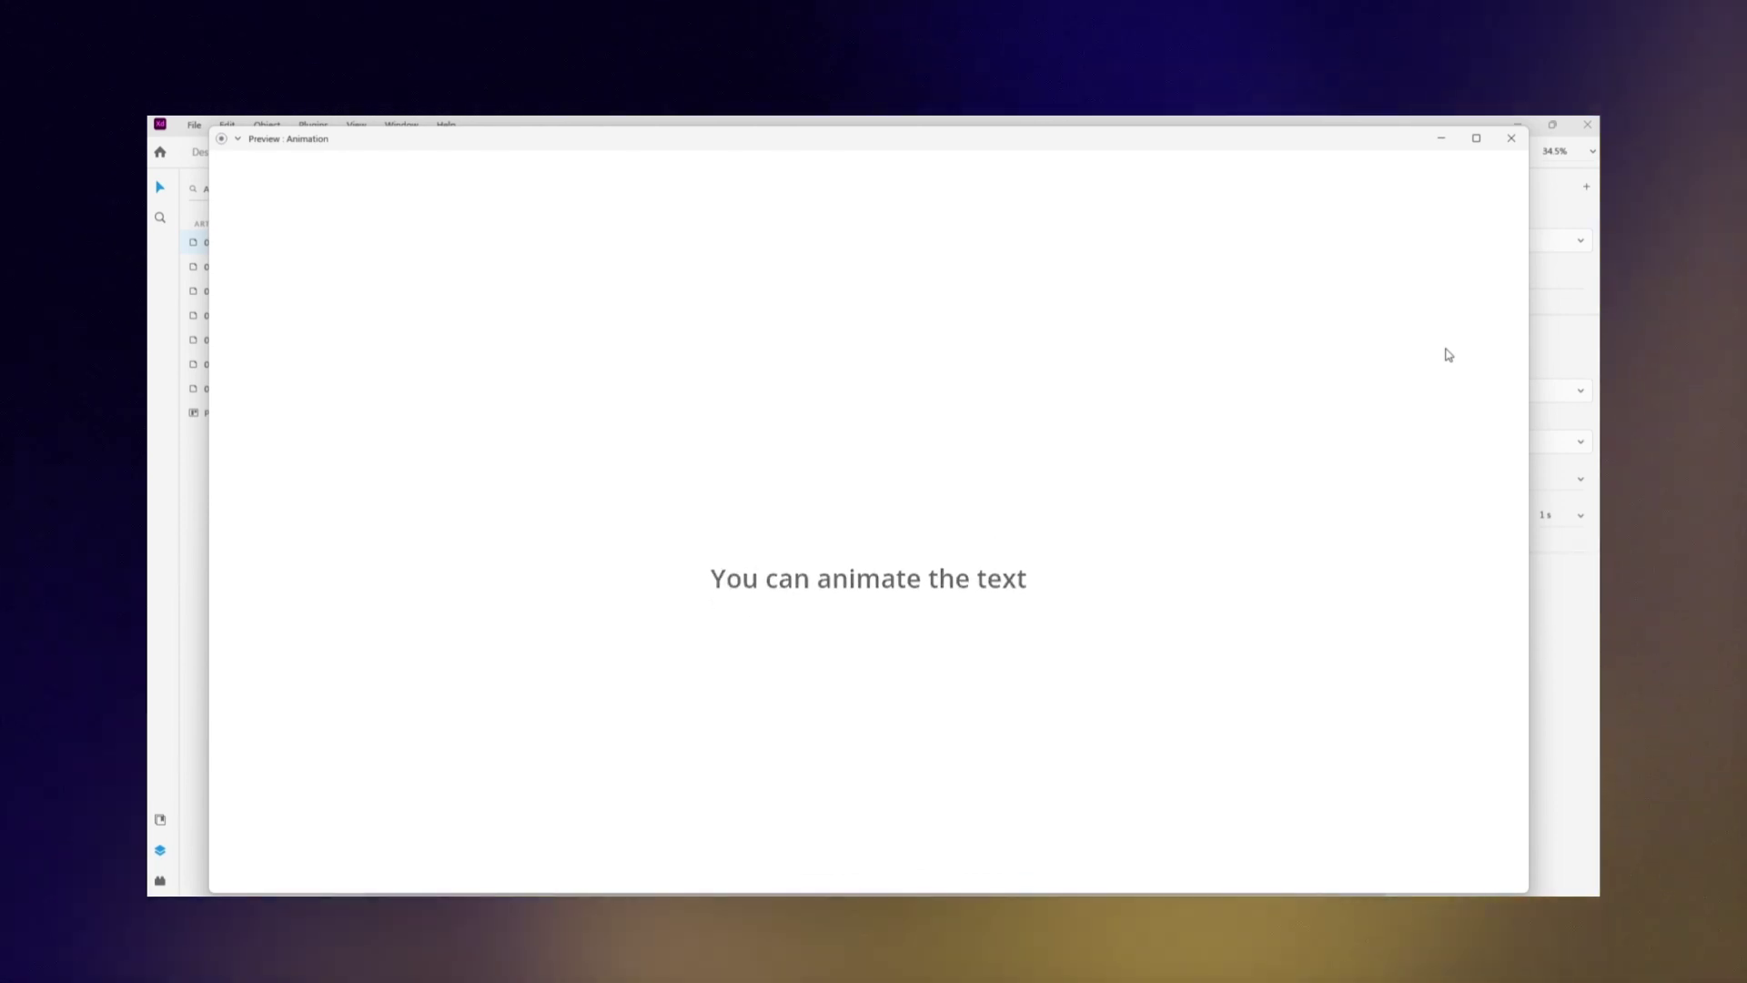
pyautogui.click(1513, 139)
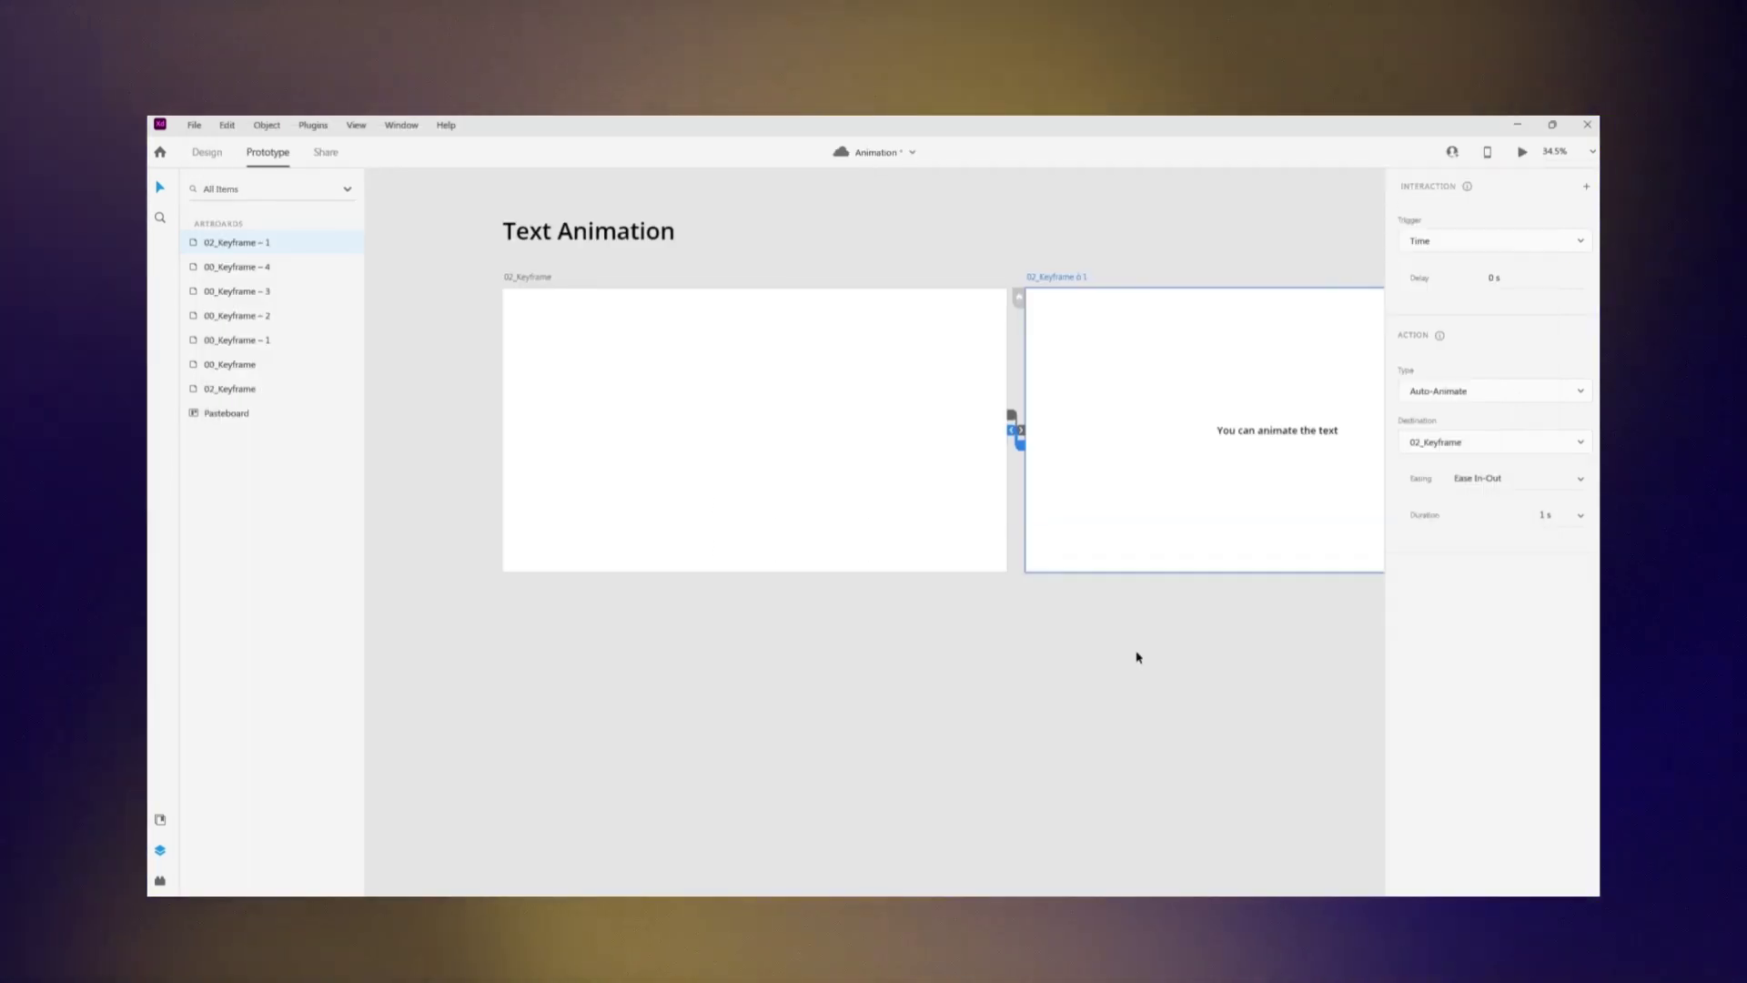
pyautogui.scroll(-3, 1074, 674)
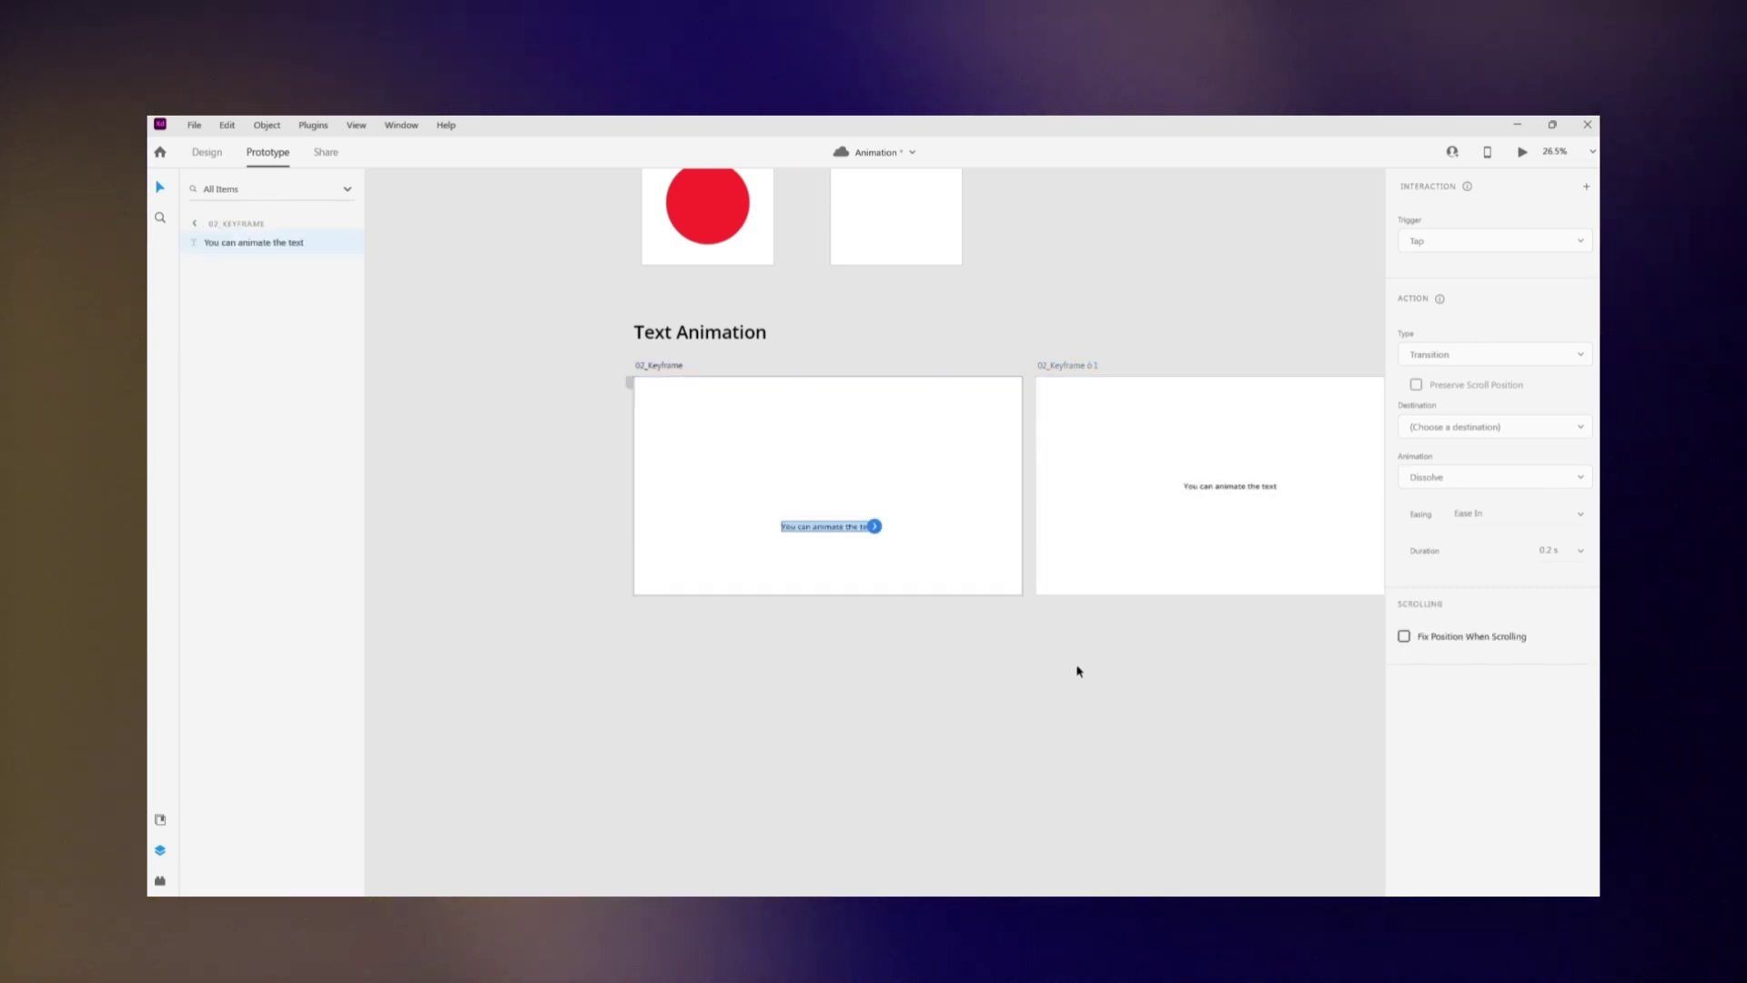
# Undo the looping text animation, including the duplicate artboard, and select the text on the 02_Keyframe artboard.
pyautogui.hotkey('ctrl', 'z')
pyautogui.click(794, 489)
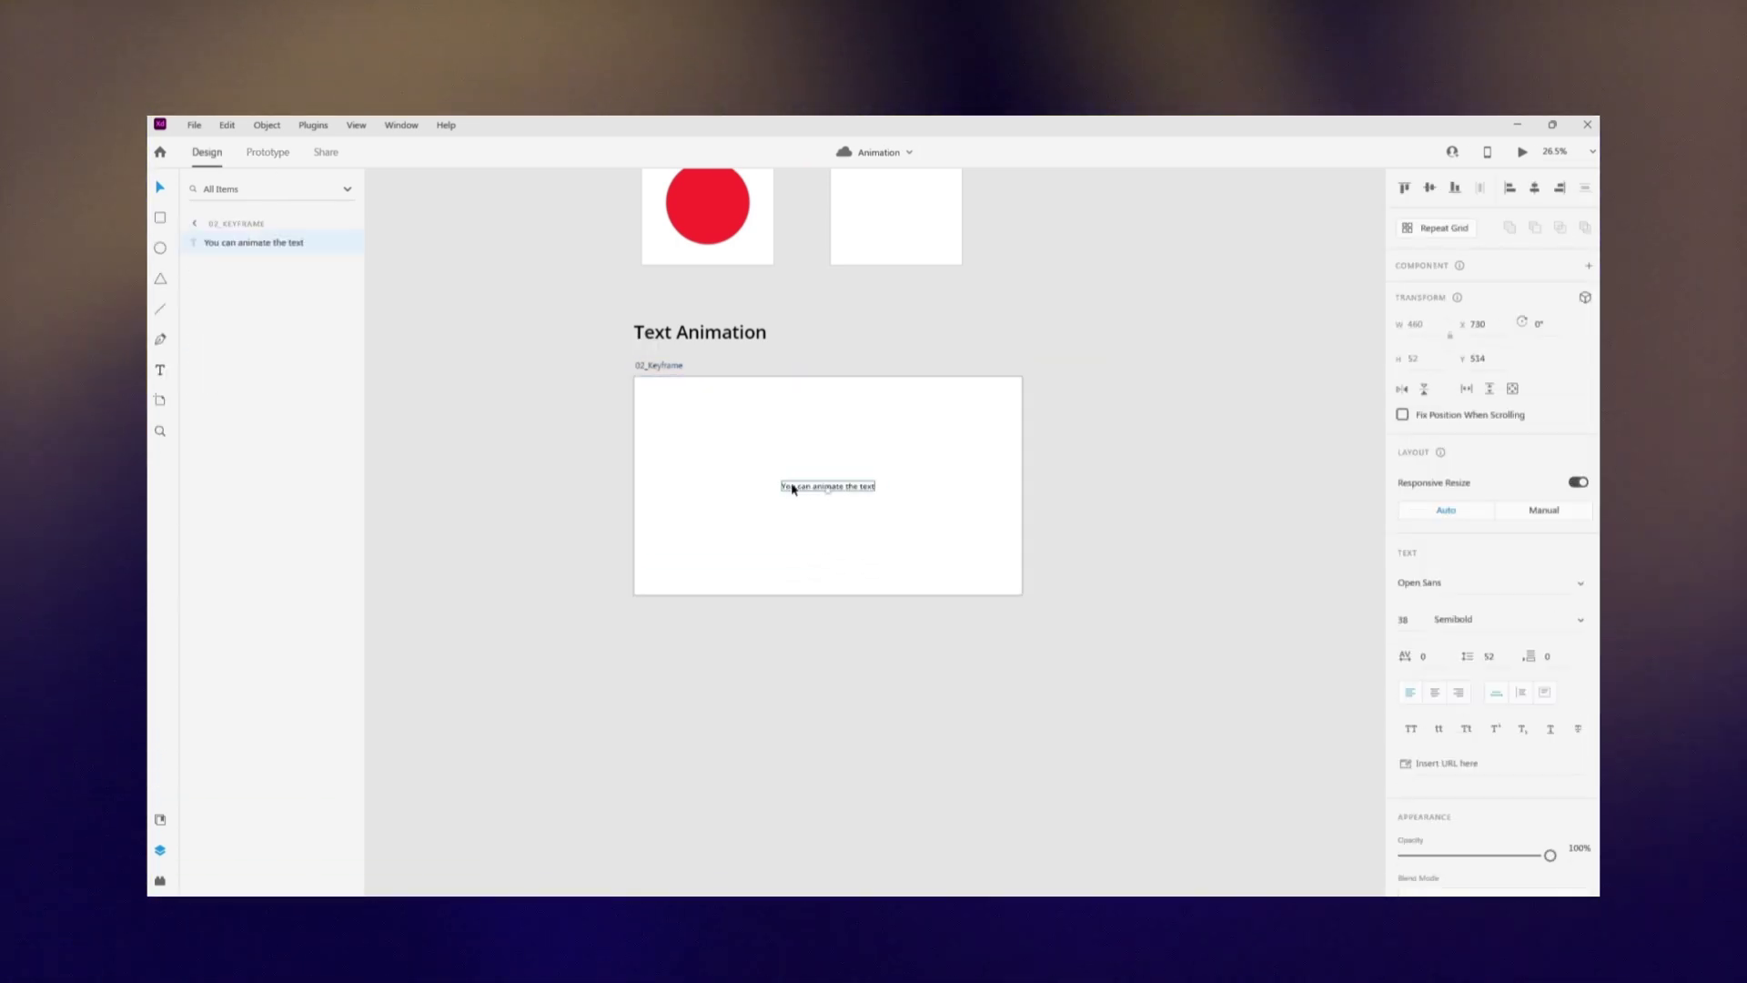
pyautogui.scroll(5, 800, 494)
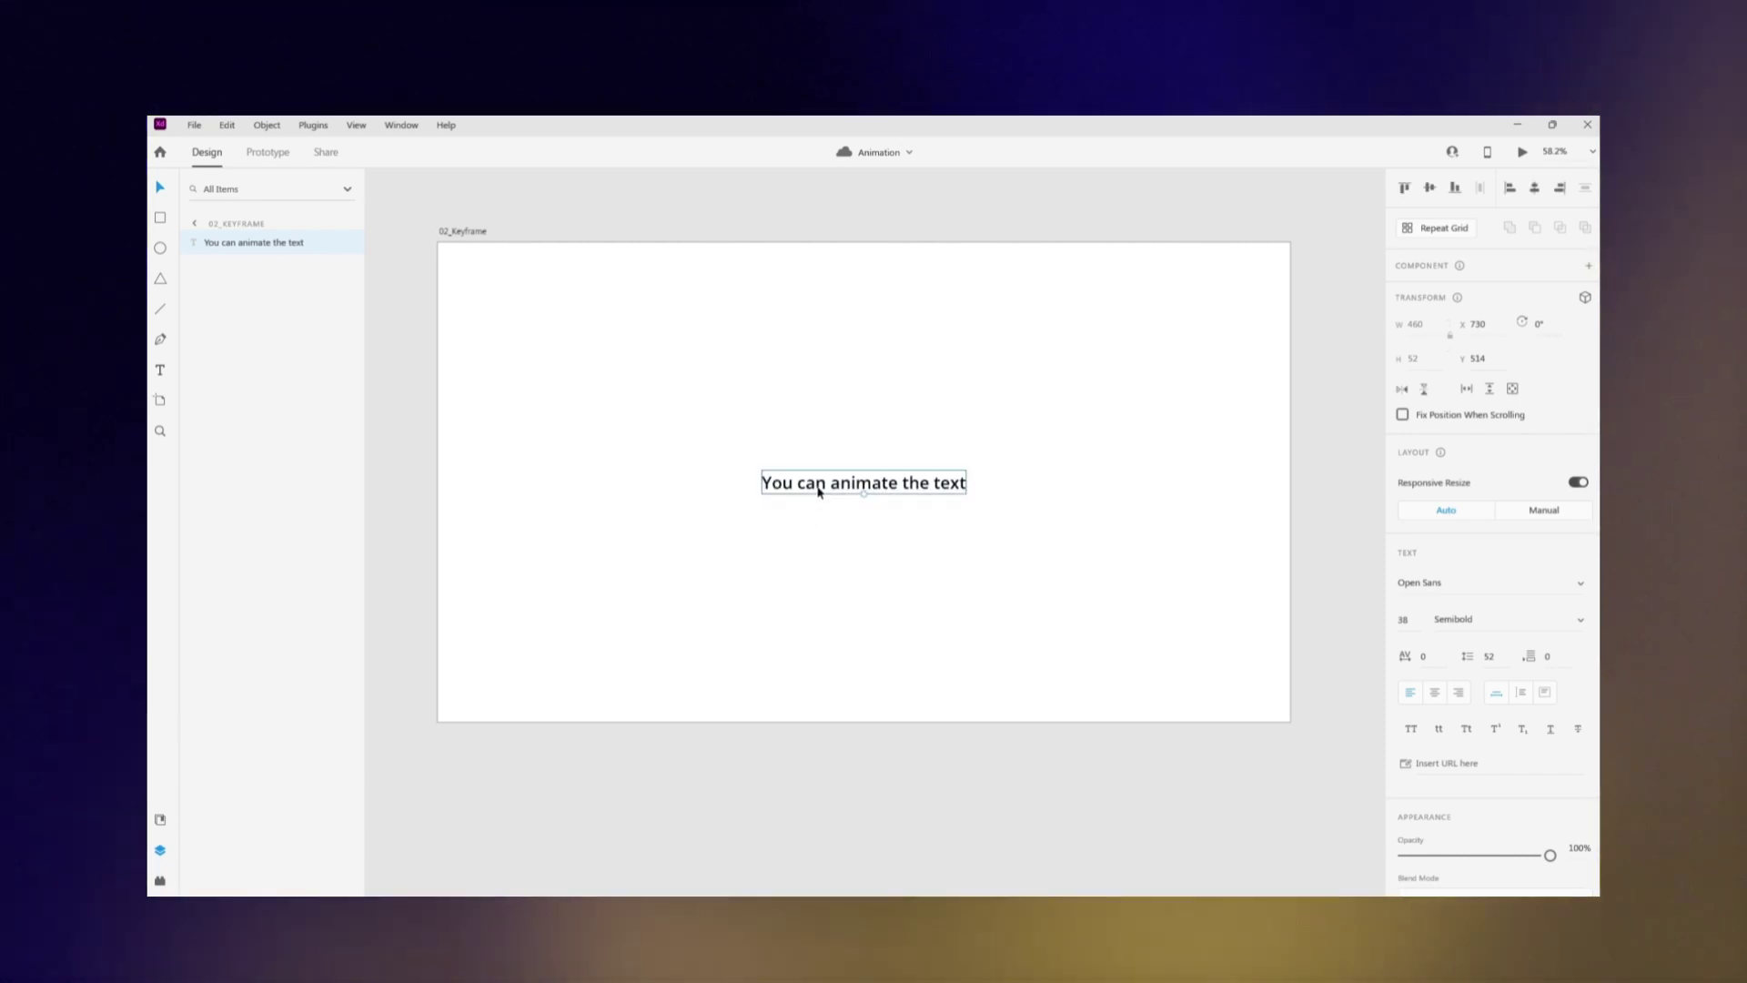
# Duplicate the text on the 02_Keyframe artboard and move the copy straight down to Y 624.
pyautogui.hotkey('ctrl', 'd')
pyautogui.moveTo(822, 495); pyautogui.dragTo(821, 536)
pyautogui.hotkey('shift', 'Down')
pyautogui.hotkey('shift', 'Down')
pyautogui.hotkey('shift', 'Down')
pyautogui.hotkey('shift', 'Down')
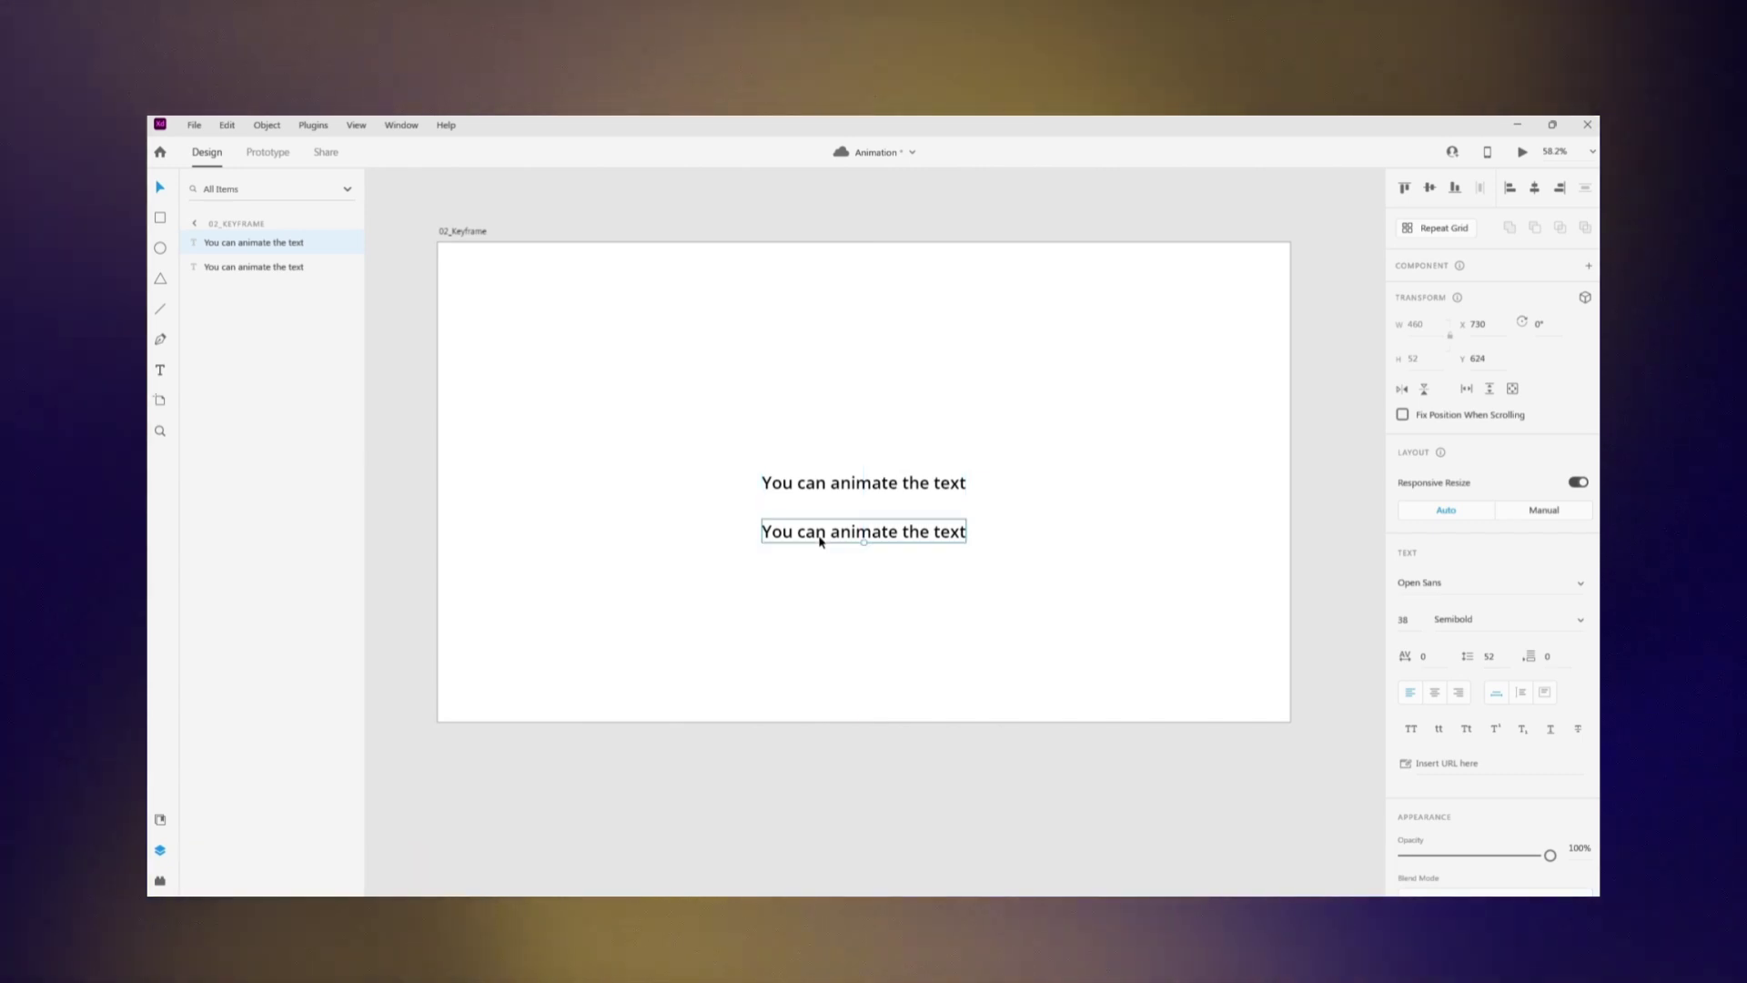
# Stack three more copies of the text line below the second one, the first two at about Y 722 and Y 811.
pyautogui.doubleClick(821, 536)
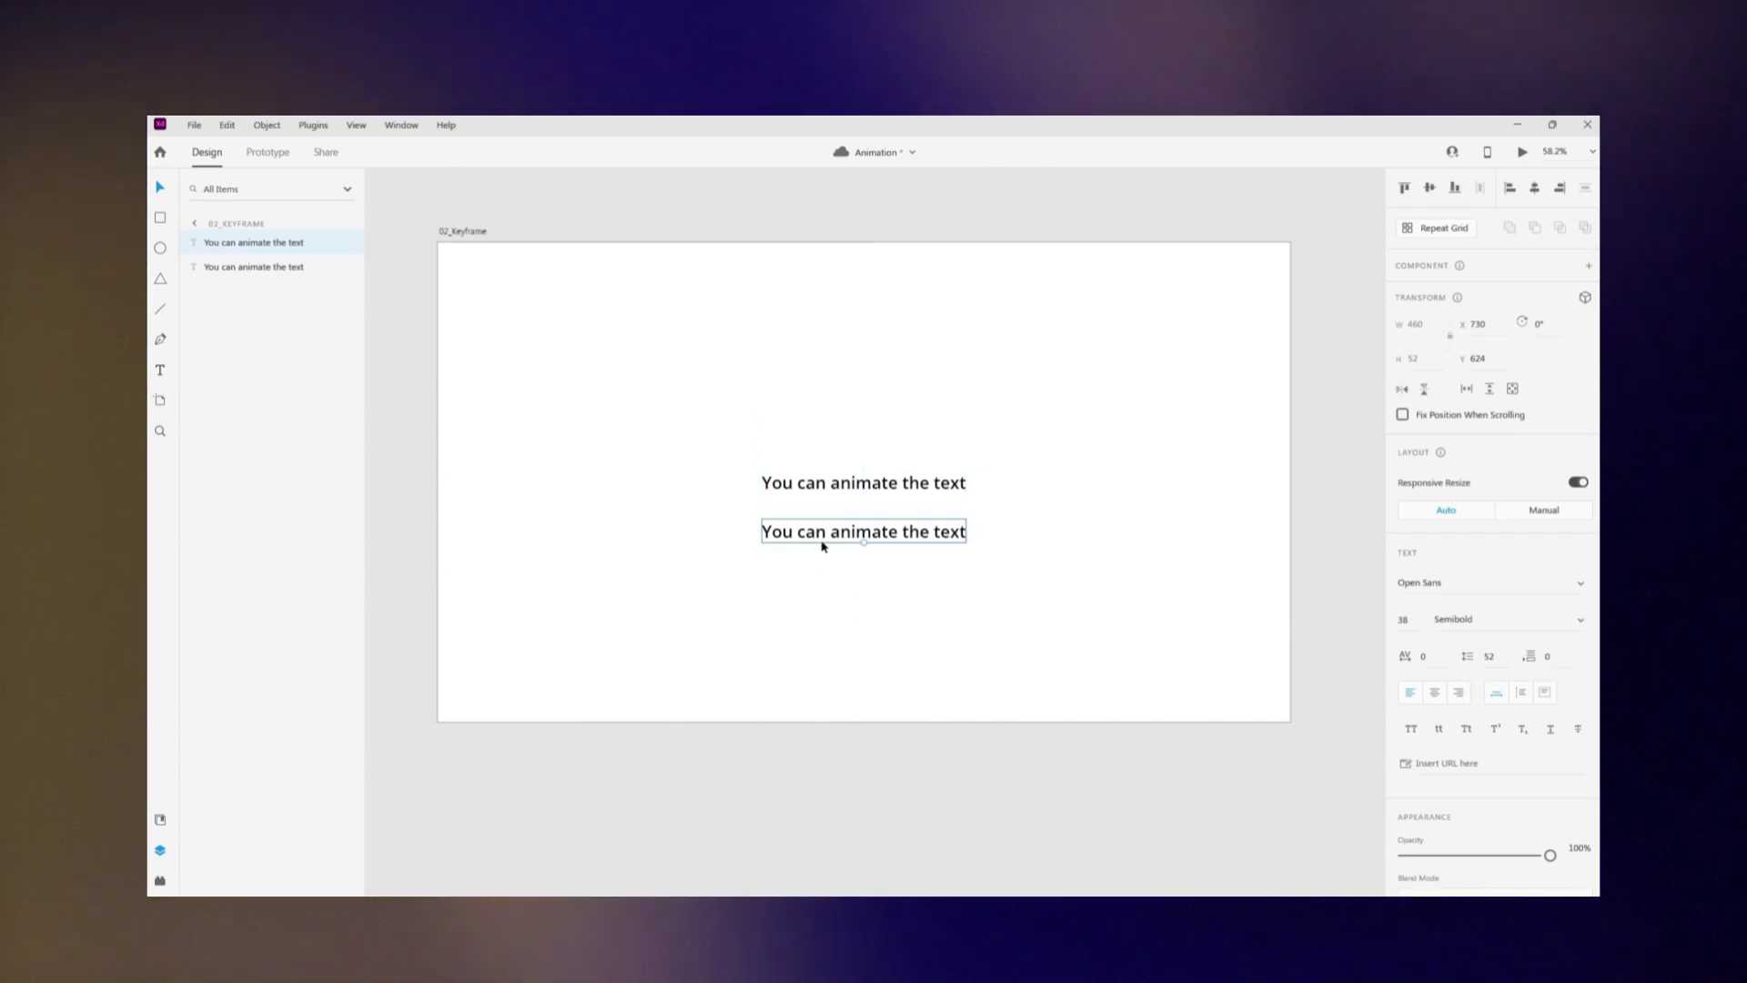
pyautogui.hotkey('ctrl', 'd')
pyautogui.moveTo(822, 537); pyautogui.dragTo(816, 580)
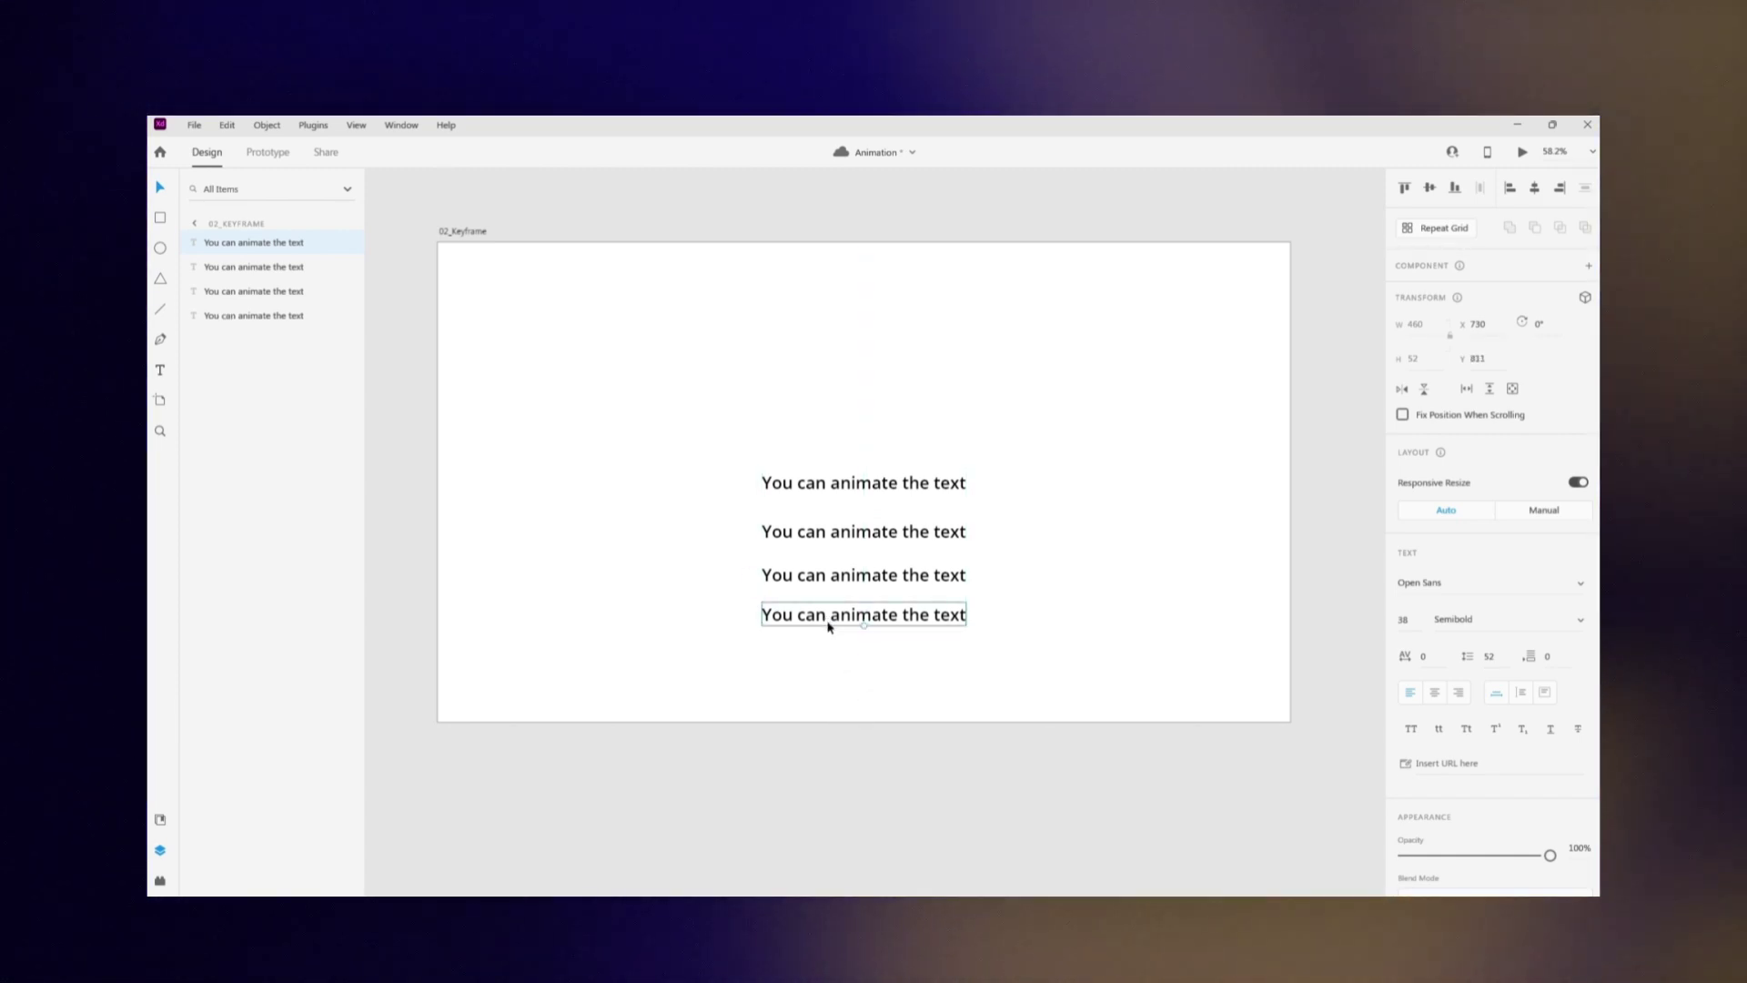
# Trim the first text line to the single word "You".
pyautogui.doubleClick(835, 482)
pyautogui.moveTo(798, 483); pyautogui.dragTo(995, 495)
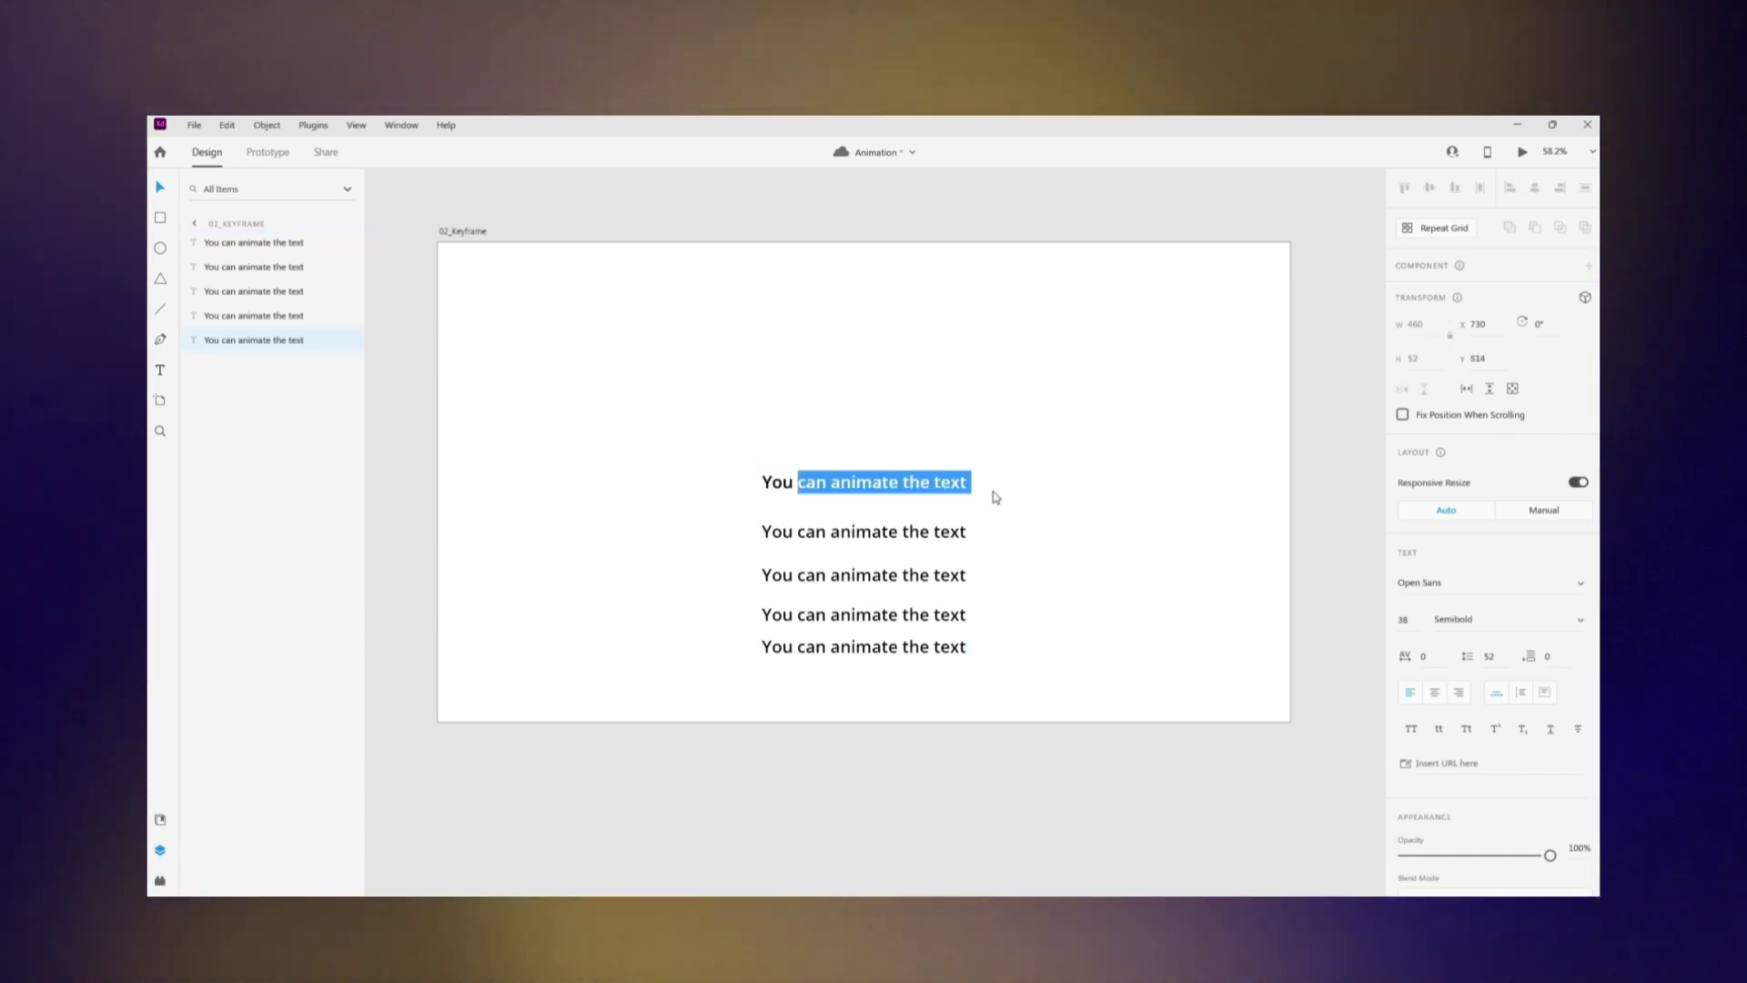
pyautogui.press('BackSpace')
# Trim the second text line to "can" and the third to "animate", lining both words up after "You".
pyautogui.click(799, 535)
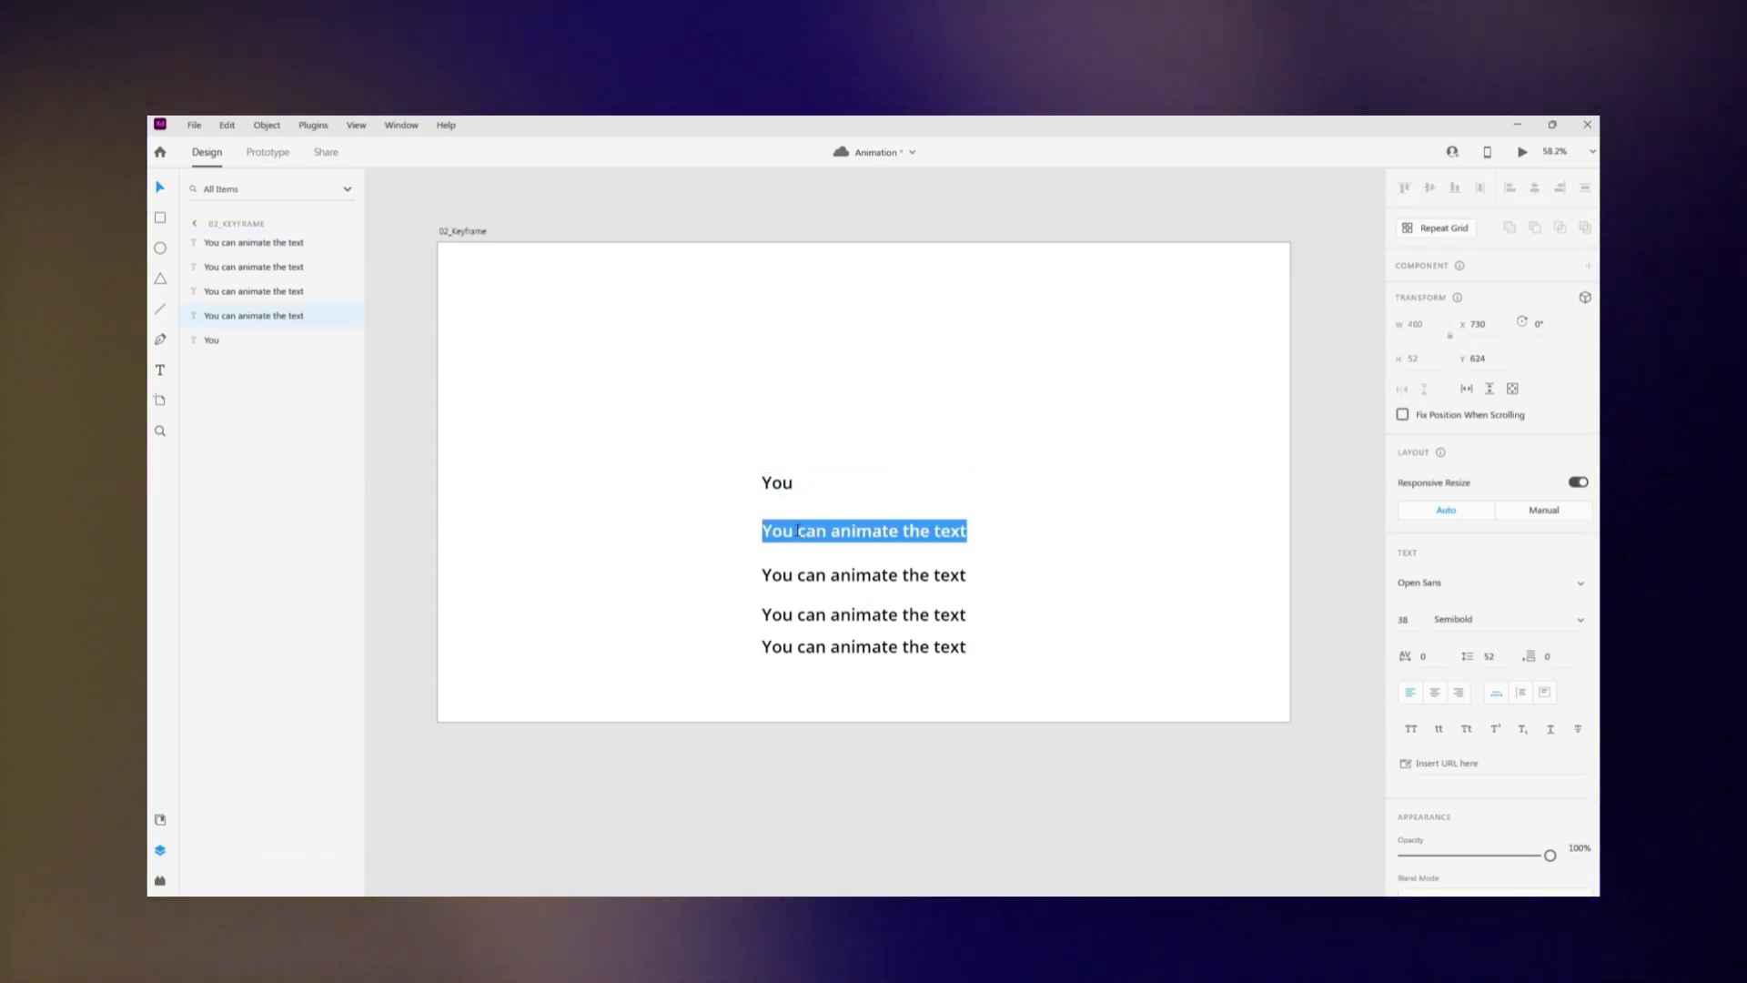
pyautogui.moveTo(792, 535); pyautogui.dragTo(967, 535)
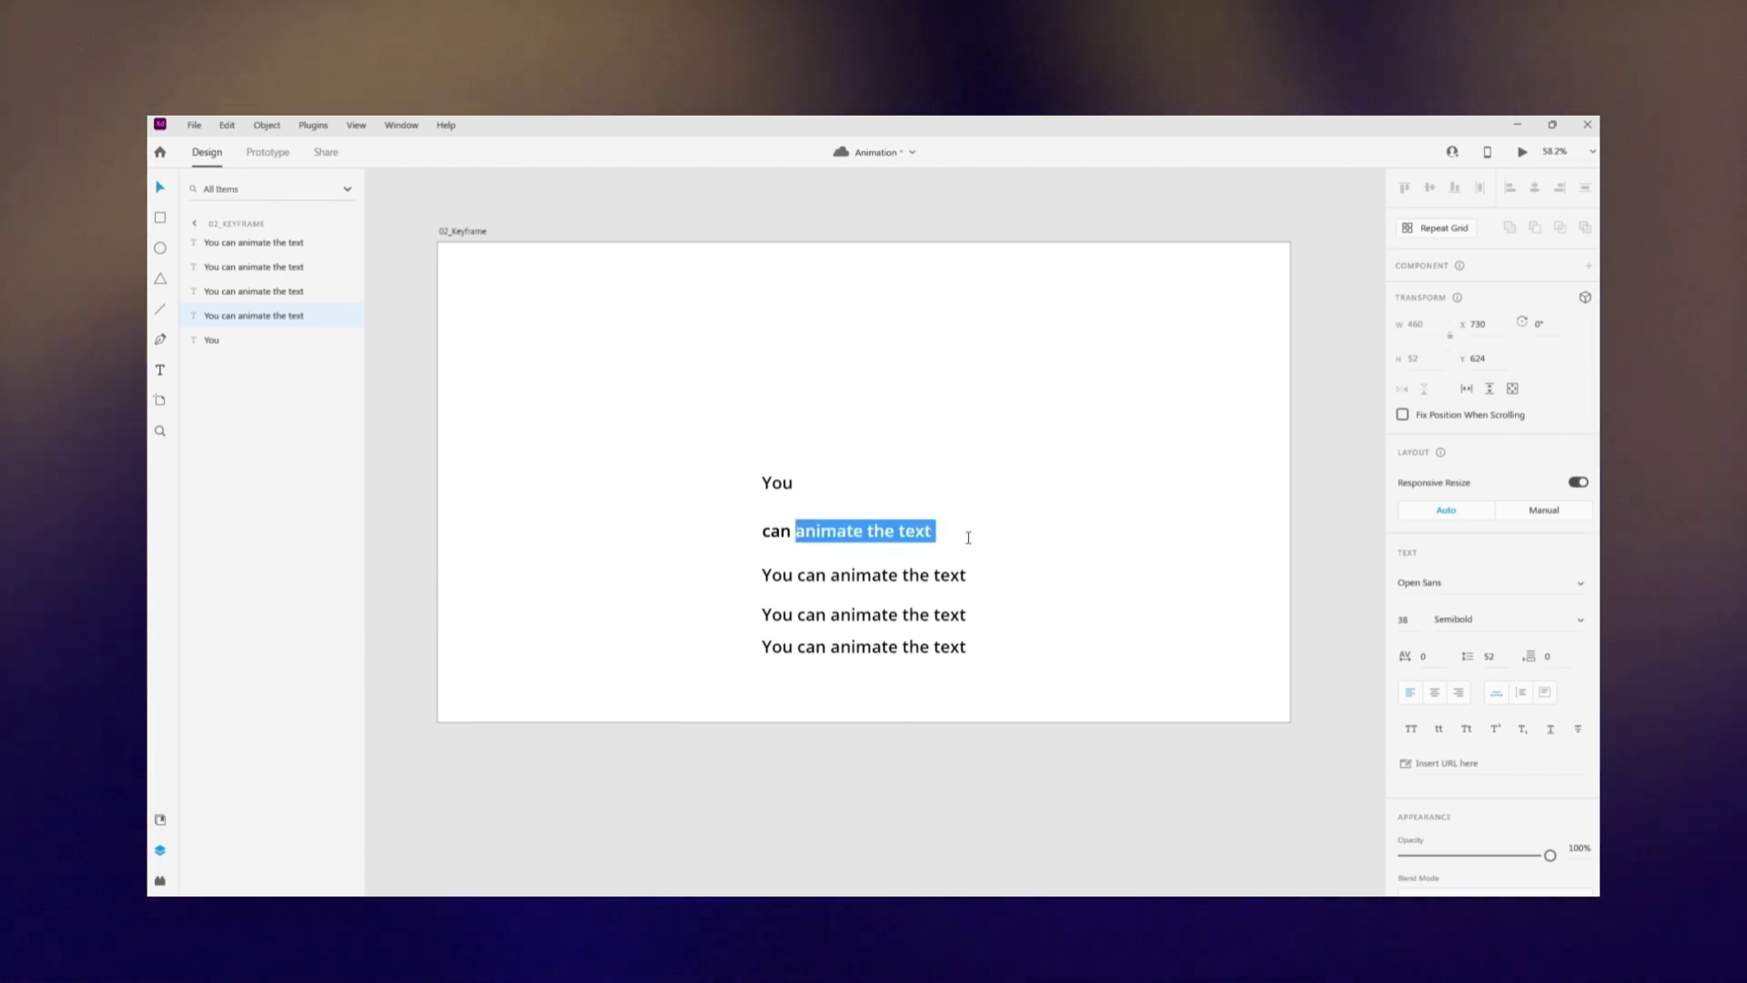
pyautogui.press('BackSpace')
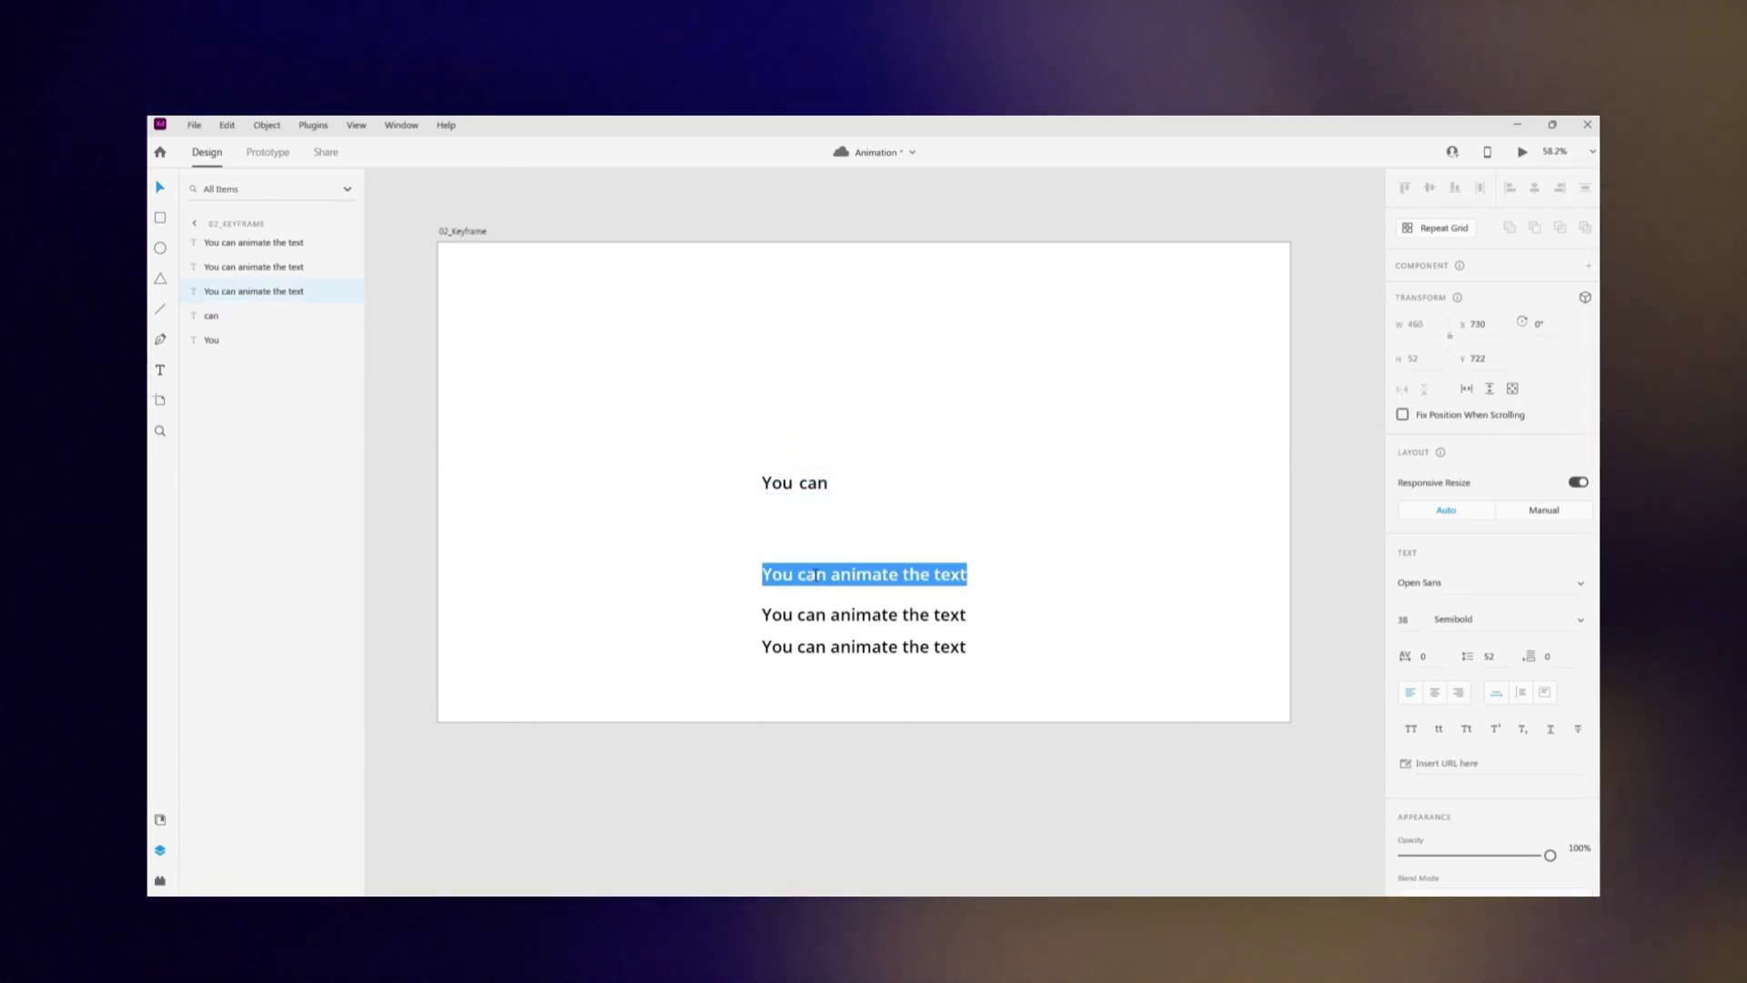
pyautogui.moveTo(896, 577); pyautogui.dragTo(900, 485)
pyautogui.press('BackSpace')
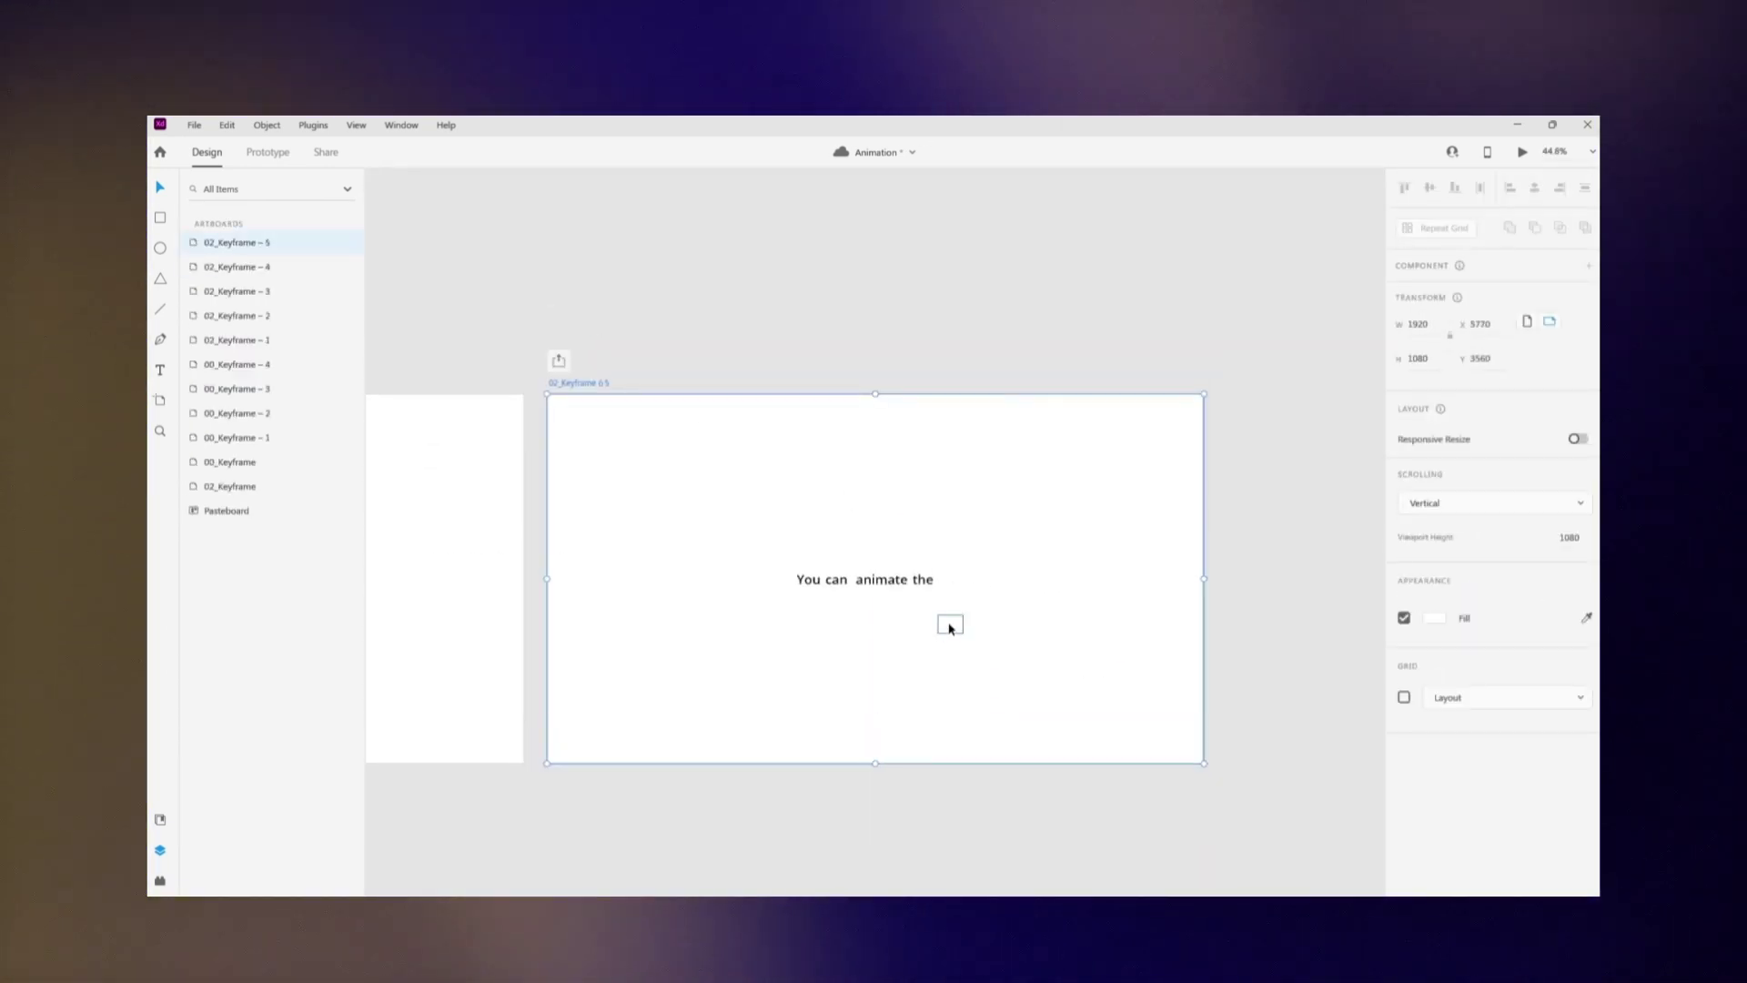
# Connect 02_Keyframe to 02_Keyframe – 1 with a time-triggered Auto-Animate interaction using 0 s delay, Ease In-Out and 1 s duration.
pyautogui.click(1260, 683)
pyautogui.scroll(-5, 1260, 682)
pyautogui.scroll(4, 748, 510)
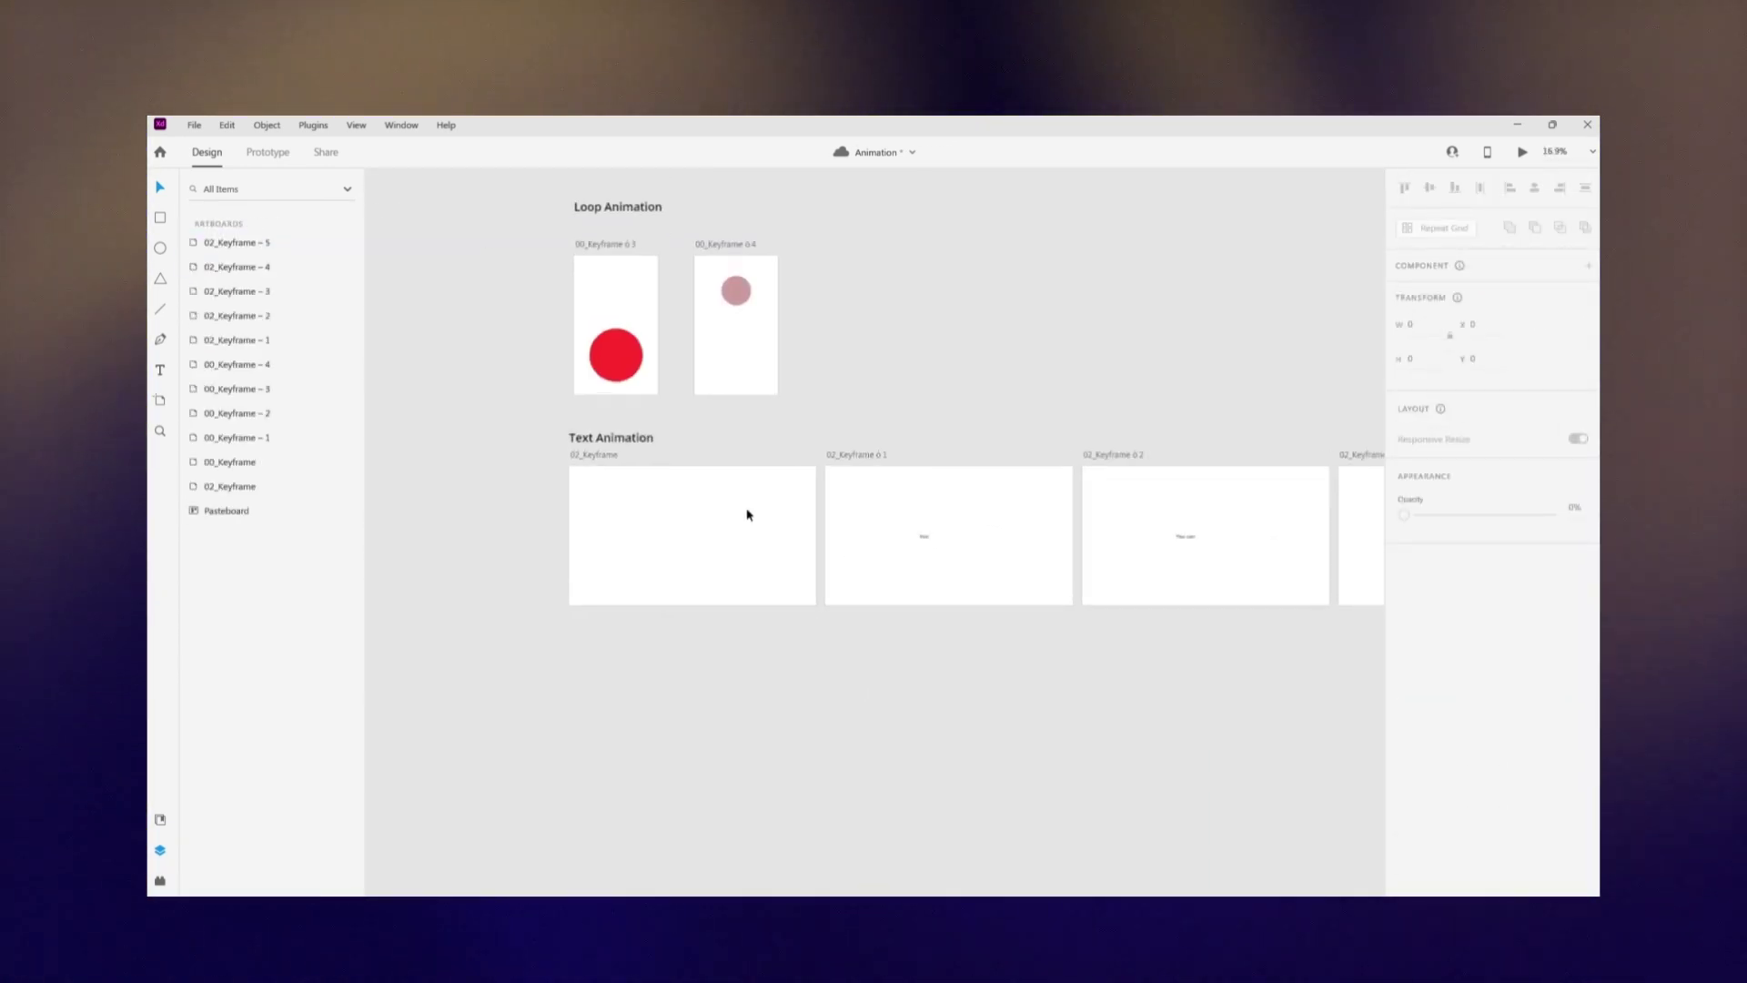
pyautogui.click(496, 433)
pyautogui.click(280, 153)
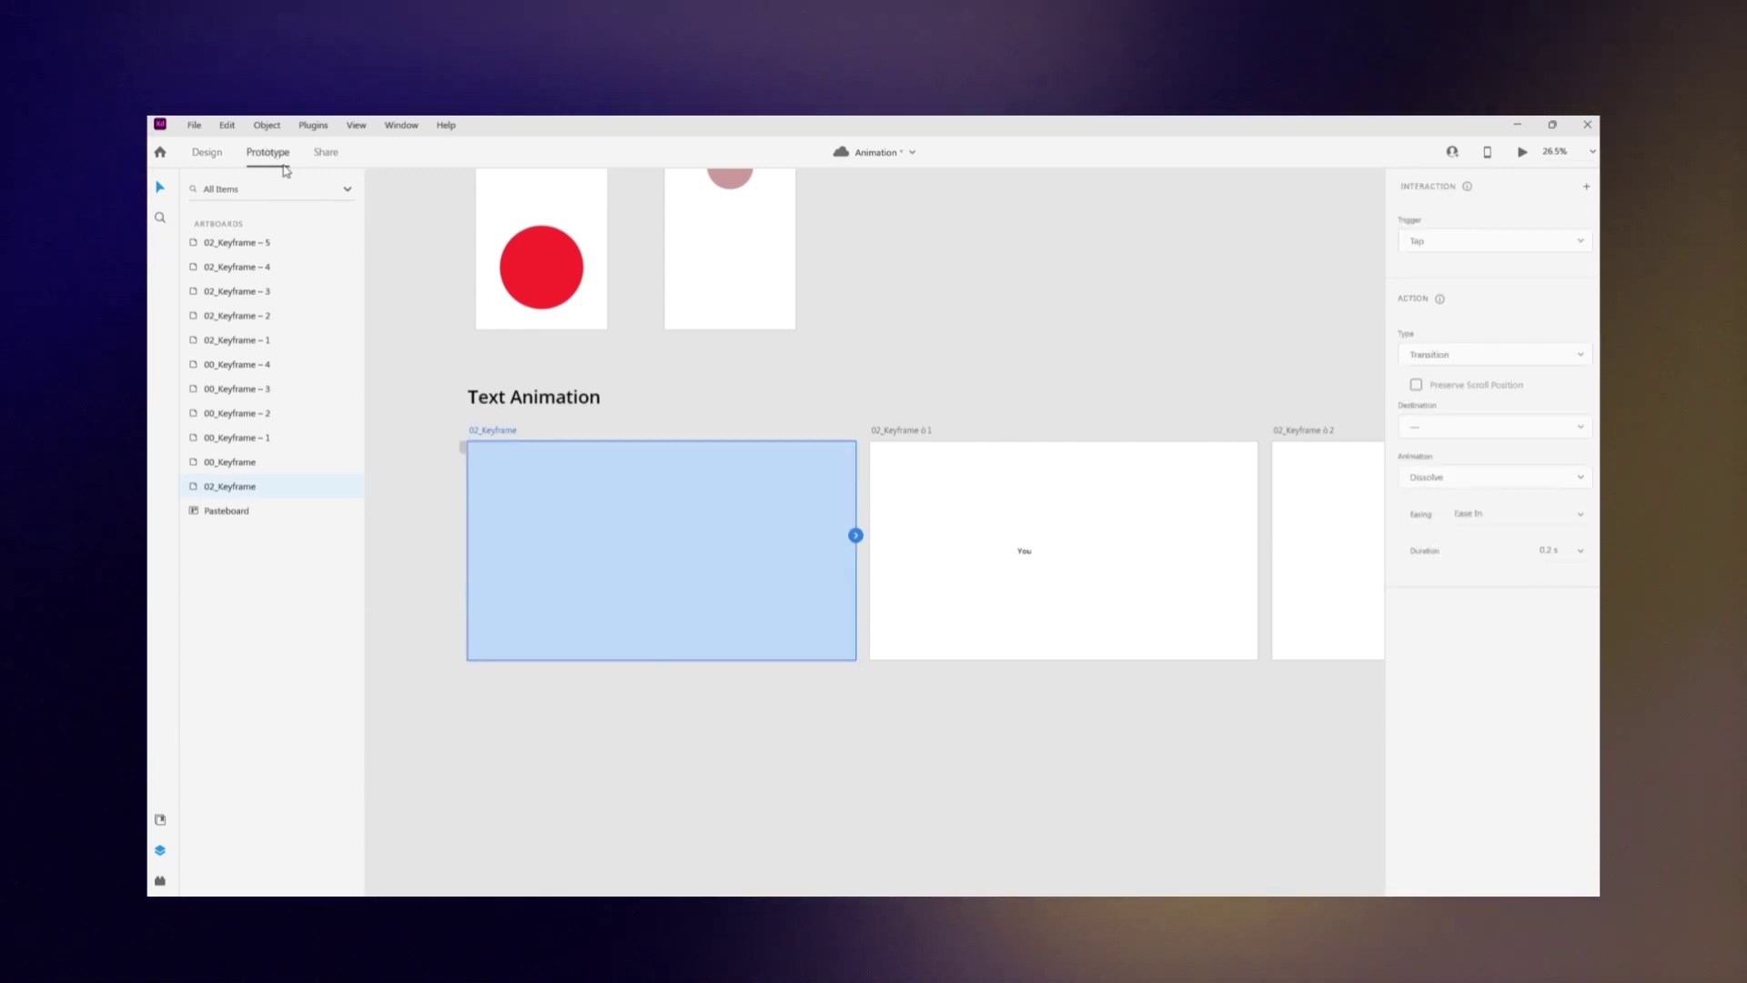
pyautogui.moveTo(872, 550); pyautogui.dragTo(872, 550)
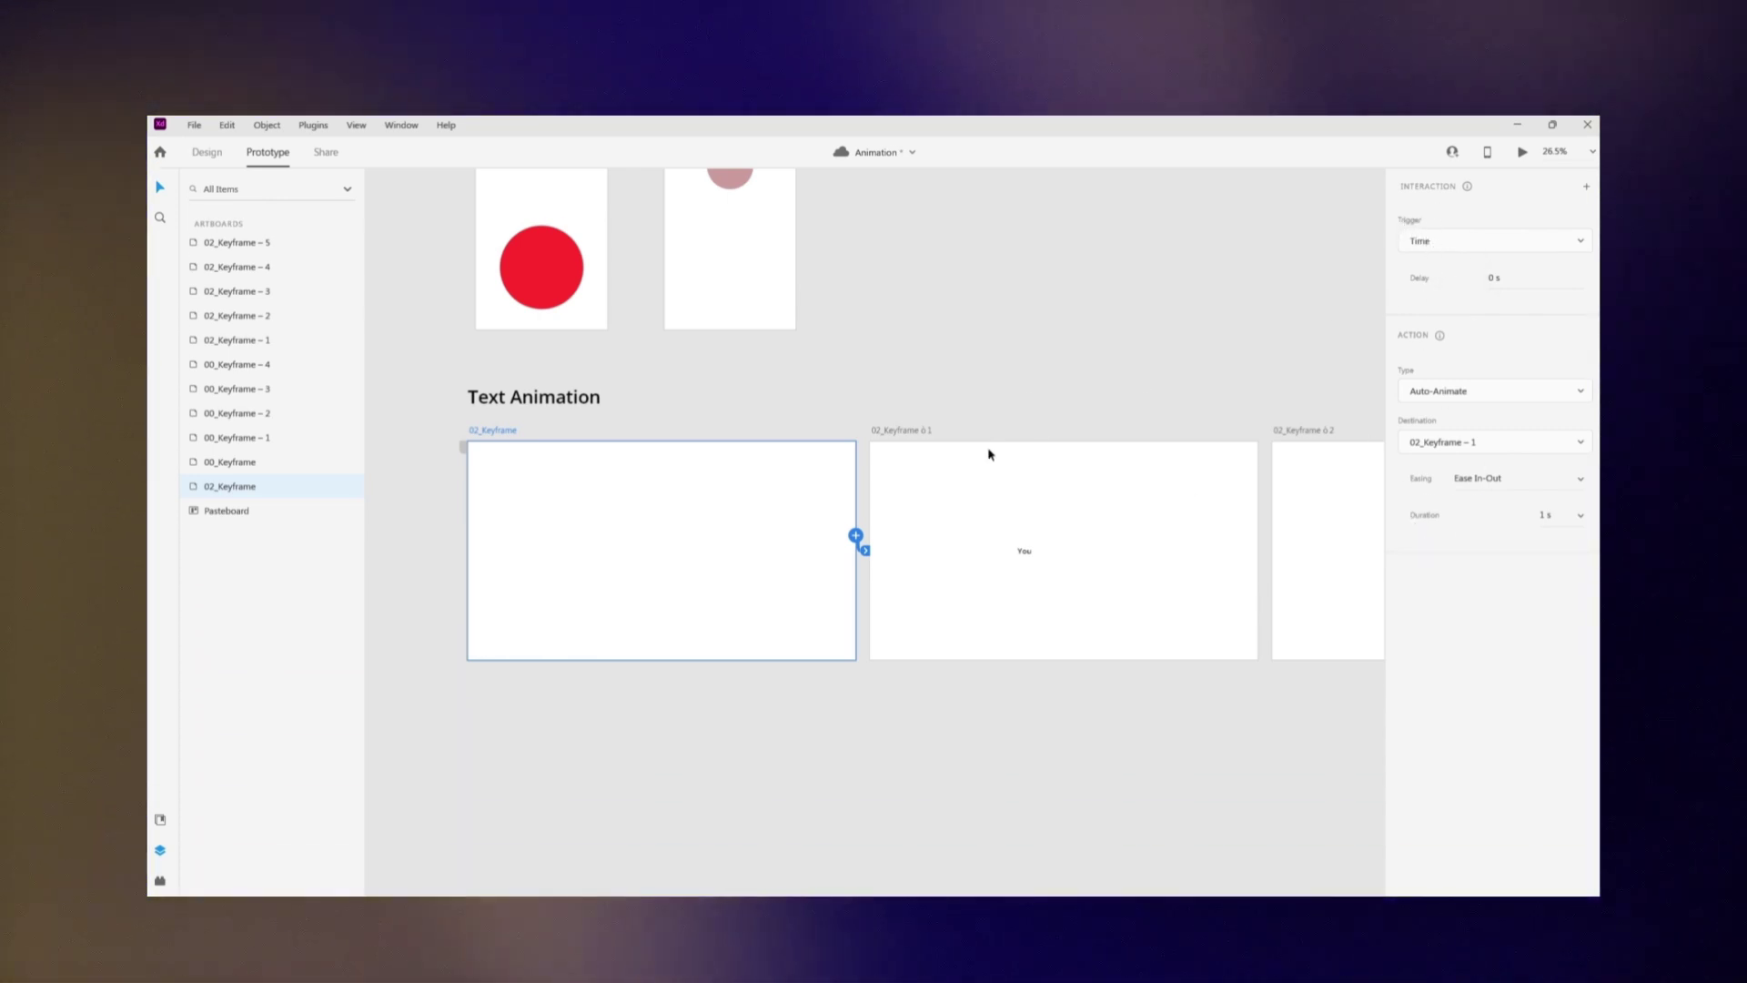
# Connect 02_Keyframe – 1 to 02_Keyframe – 2, and 02_Keyframe – 2 to 02_Keyframe – 3, with time-triggered Auto-Animate interactions.
pyautogui.moveTo(980, 392); pyautogui.dragTo(718, 360)
pyautogui.click(642, 407)
pyautogui.moveTo(995, 503); pyautogui.dragTo(1183, 510)
pyautogui.moveTo(1101, 381); pyautogui.dragTo(705, 384)
pyautogui.click(671, 404)
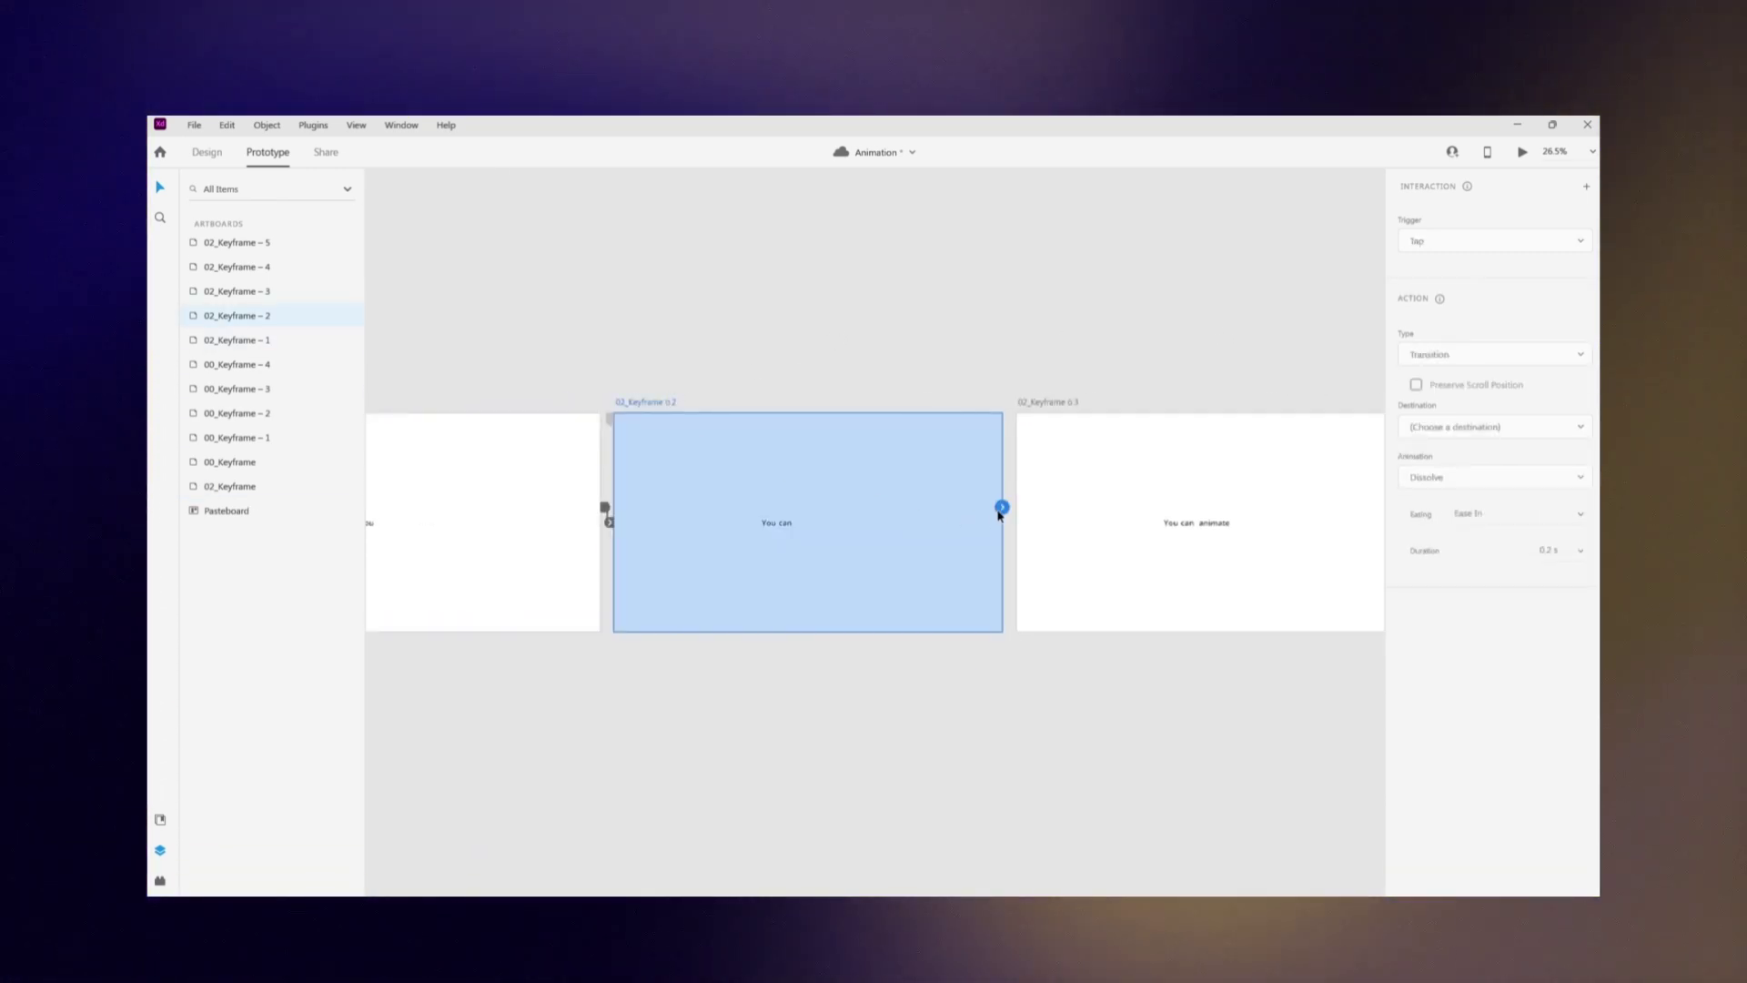
pyautogui.moveTo(1017, 540); pyautogui.dragTo(1029, 535)
# Connect 02_Keyframe – 3 to 02_Keyframe – 4, and 02_Keyframe – 4 to 02_Keyframe – 5, with time-triggered Auto-Animate interactions.
pyautogui.moveTo(1123, 319); pyautogui.dragTo(592, 343)
pyautogui.click(699, 460)
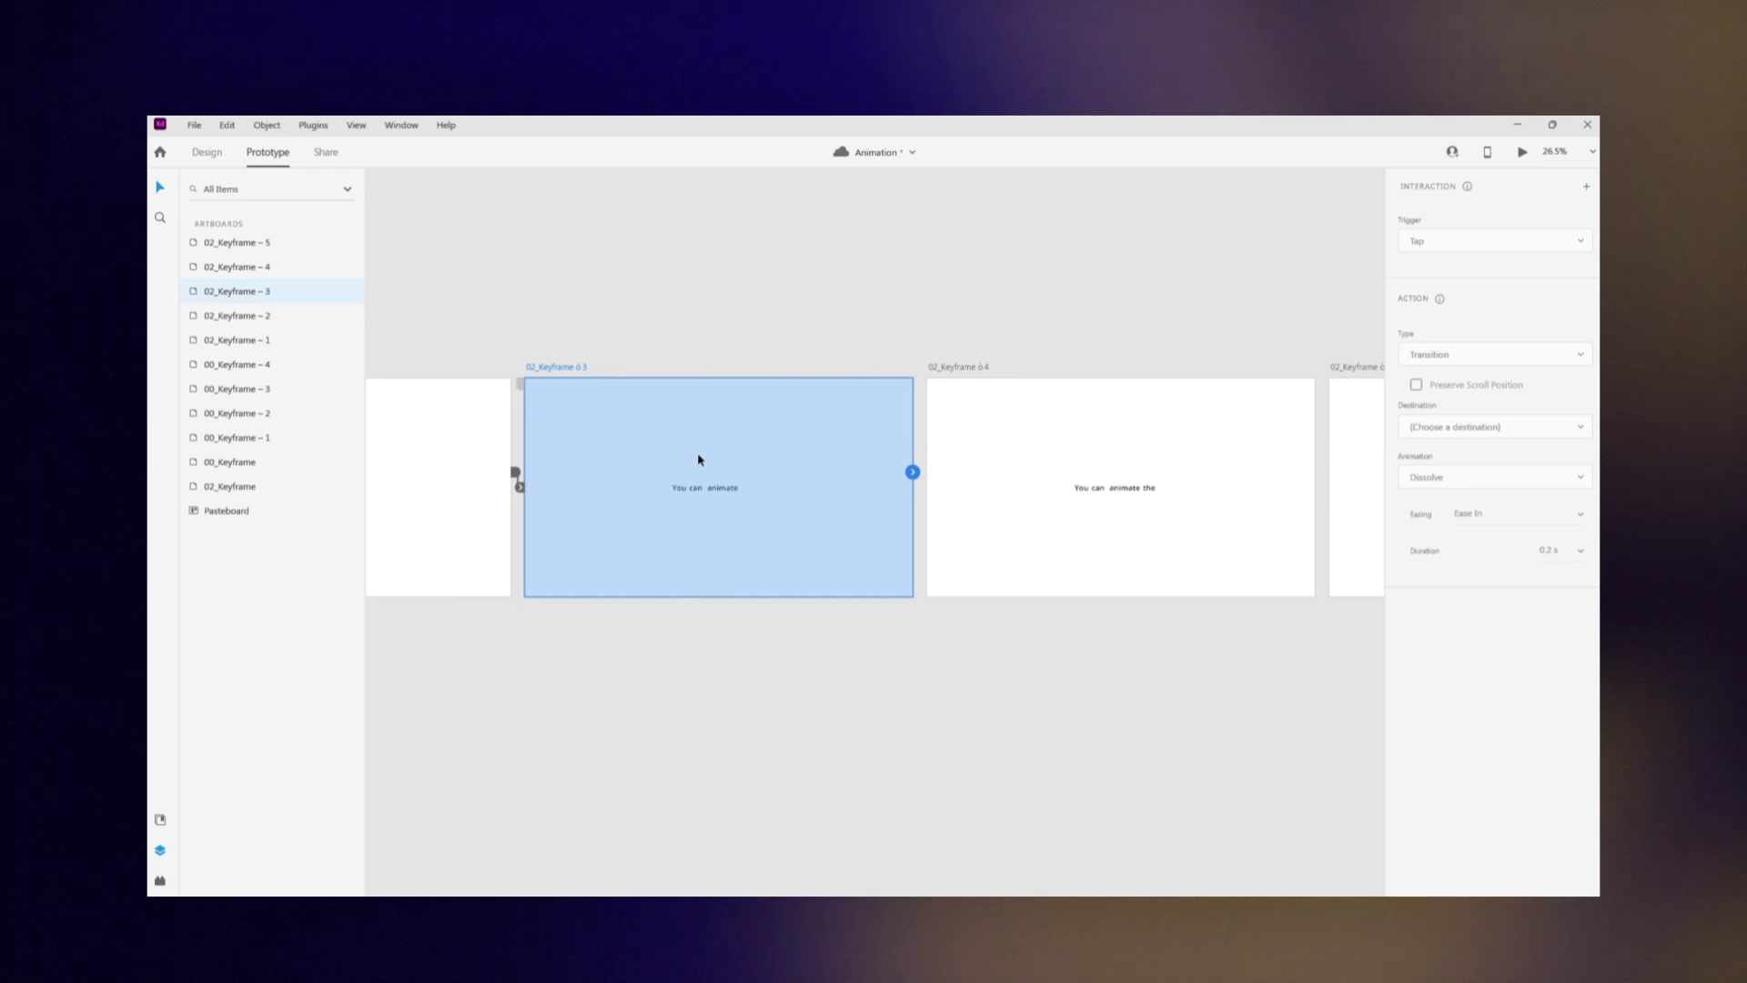
pyautogui.moveTo(931, 508); pyautogui.dragTo(1001, 510)
pyautogui.moveTo(1073, 311); pyautogui.dragTo(682, 343)
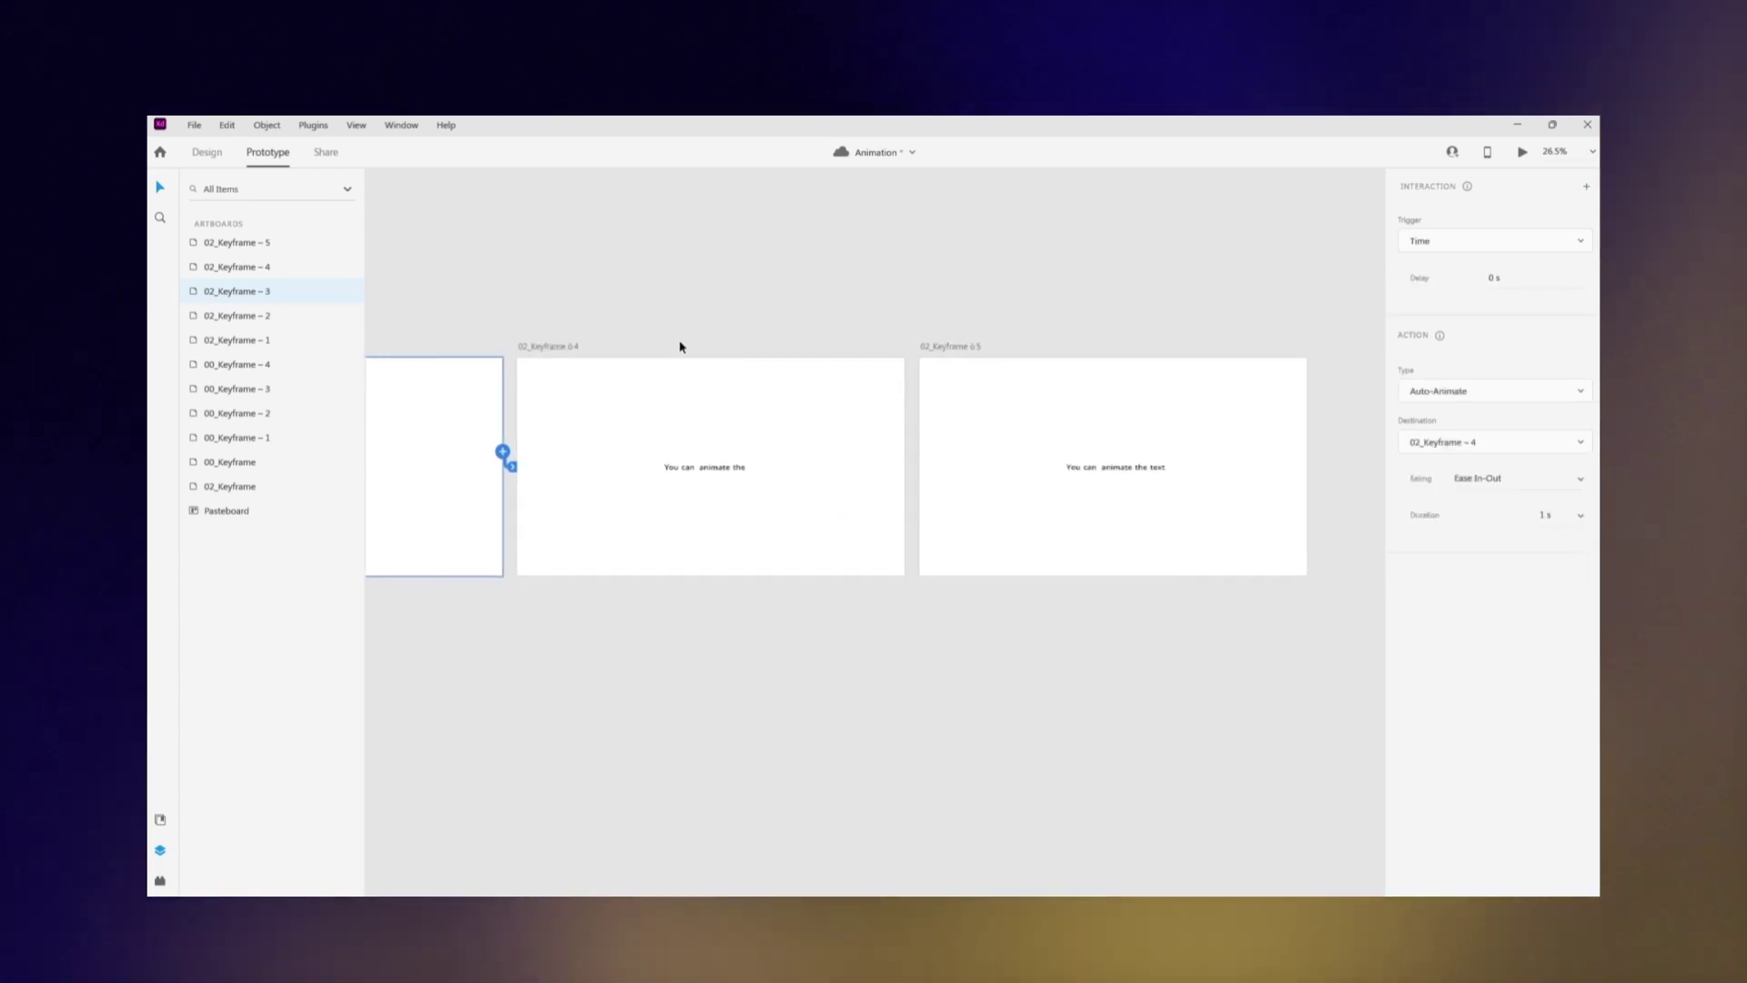
pyautogui.click(628, 367)
pyautogui.moveTo(908, 459); pyautogui.dragTo(924, 483)
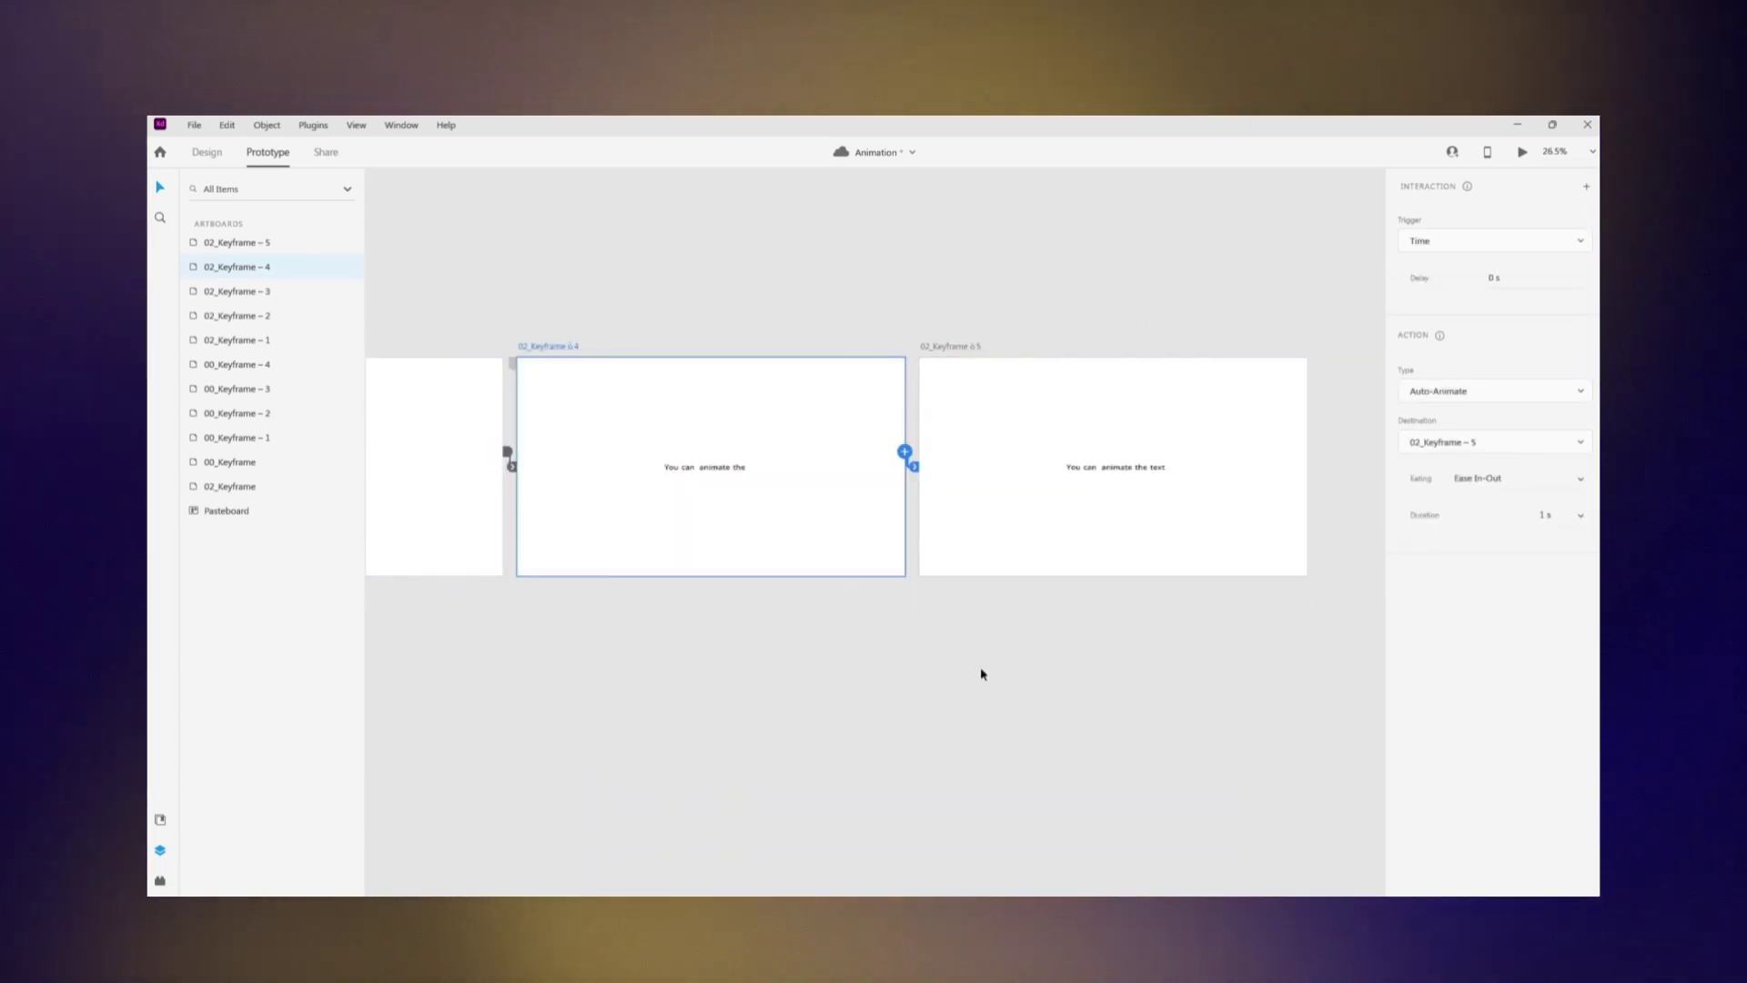
# Connect 02_Keyframe – 5 back to the first 02_Keyframe artboard with a time-triggered Auto-Animate interaction and preview the word-by-word text animation.
pyautogui.scroll(-1, 1021, 356)
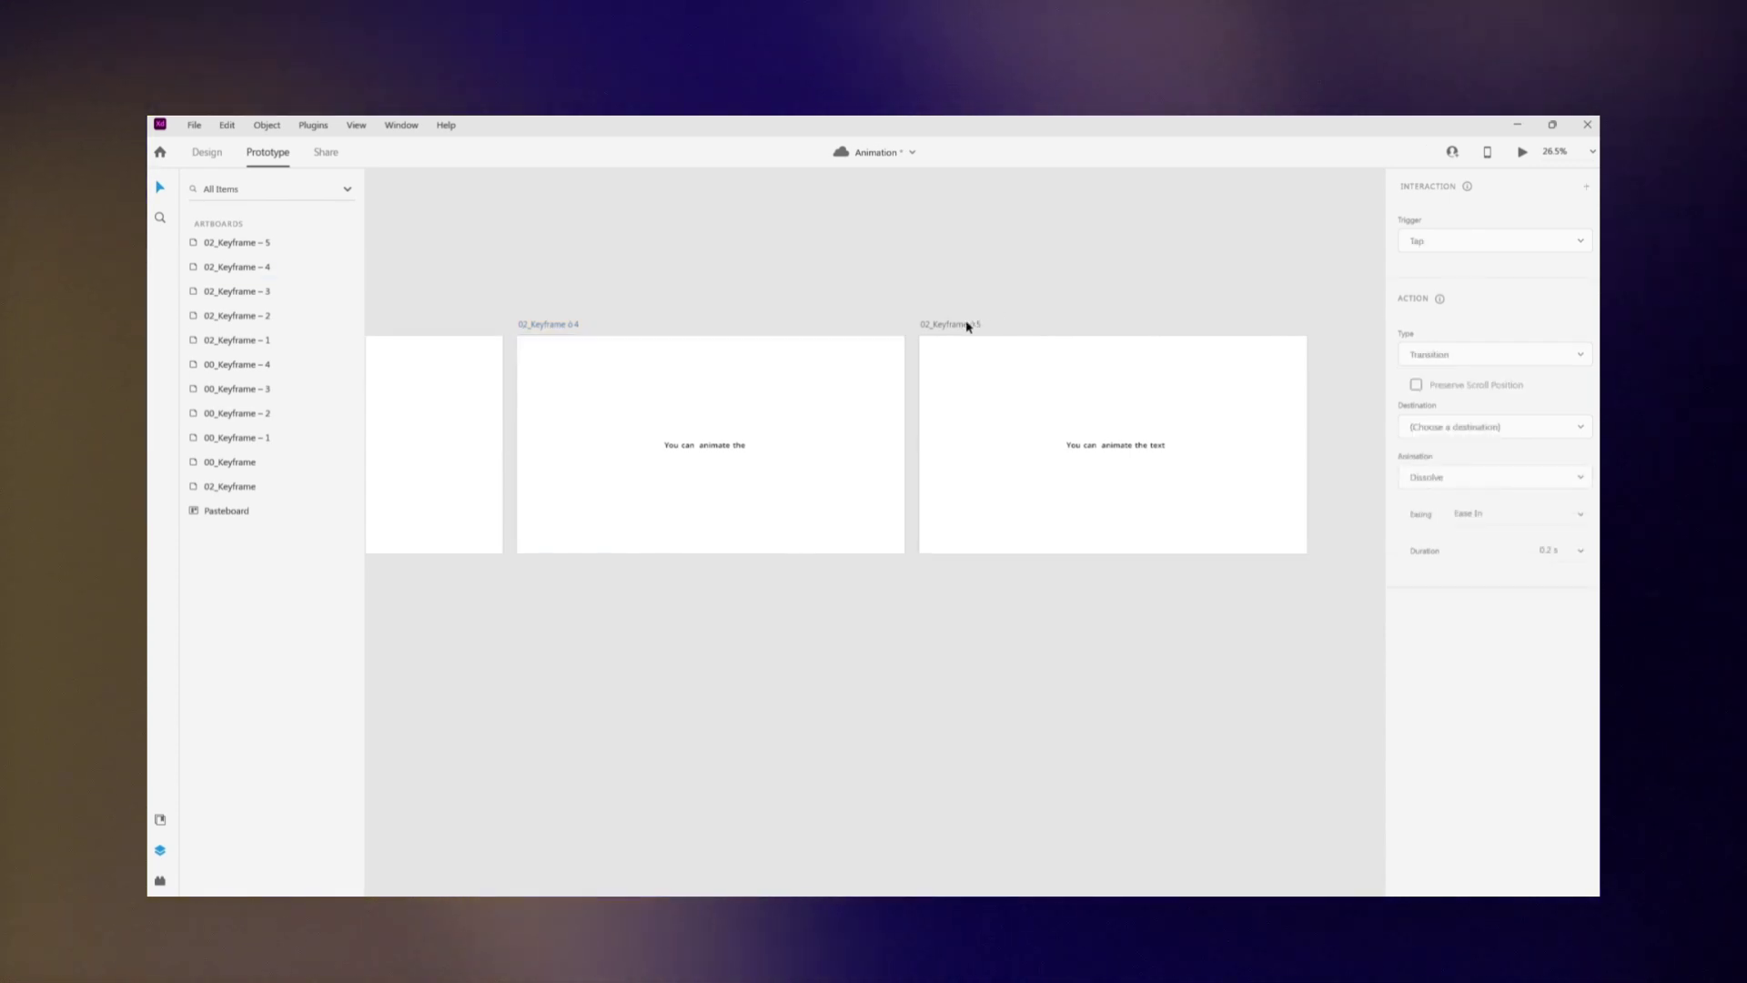
pyautogui.scroll(-5, 968, 326)
pyautogui.click(979, 339)
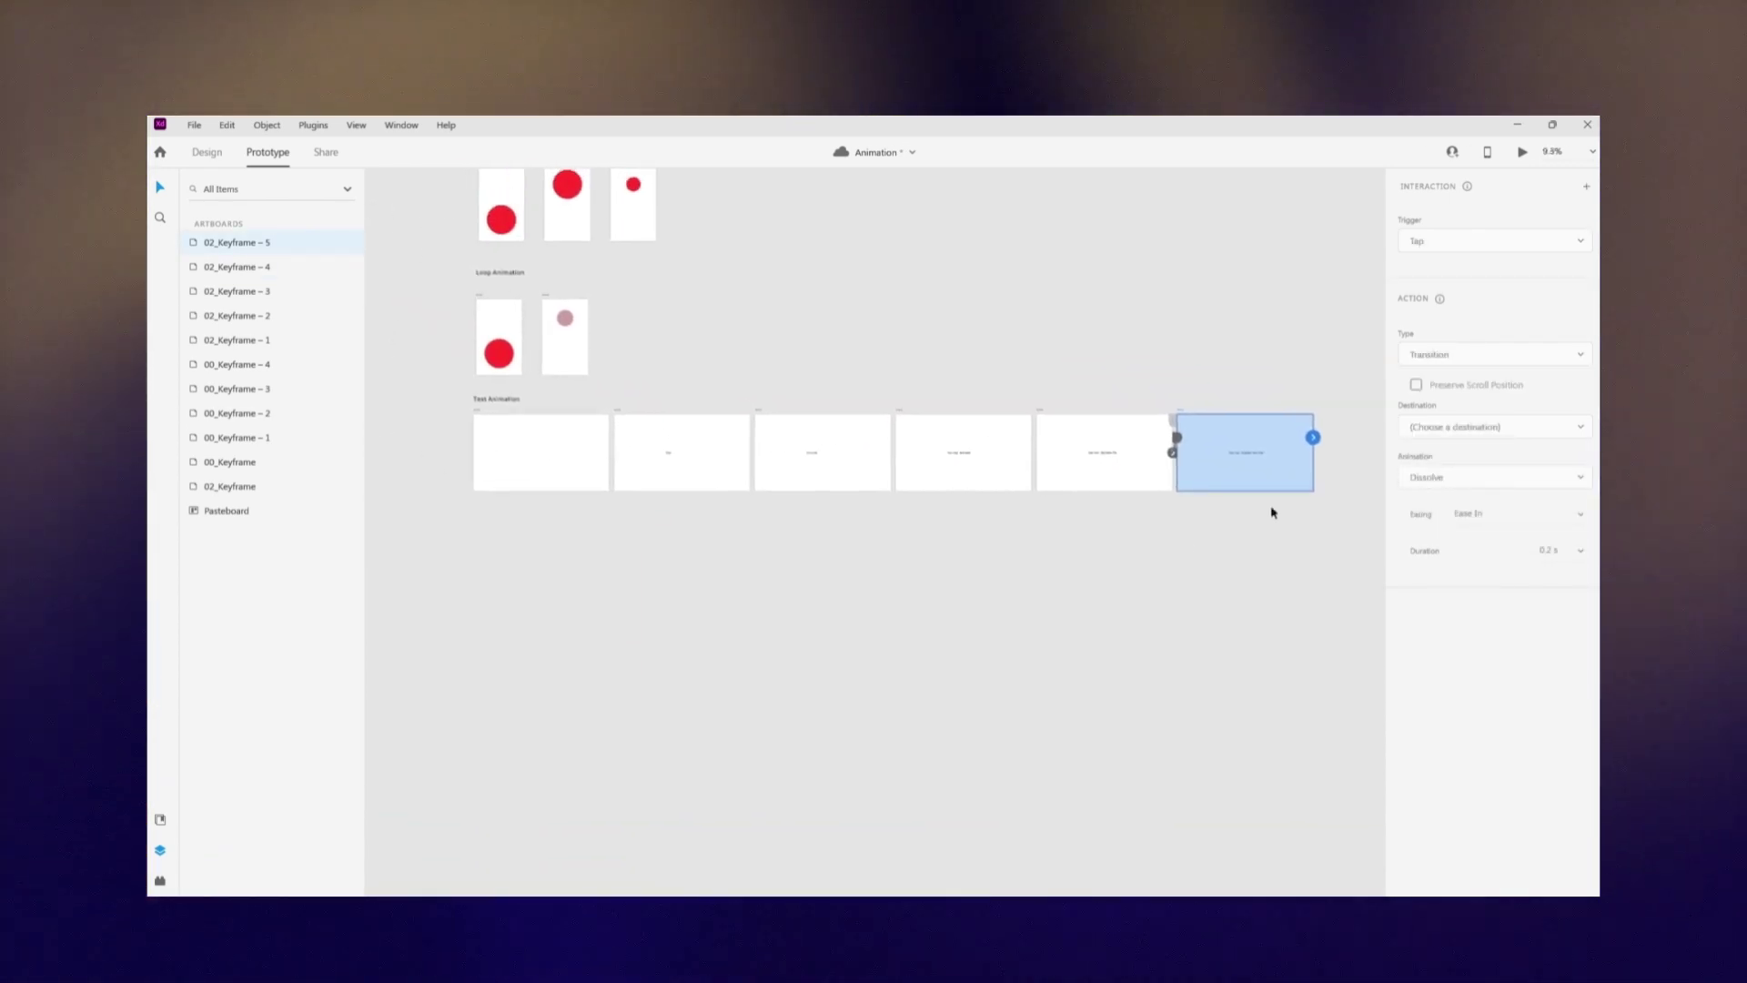
pyautogui.moveTo(1312, 437); pyautogui.dragTo(963, 678)
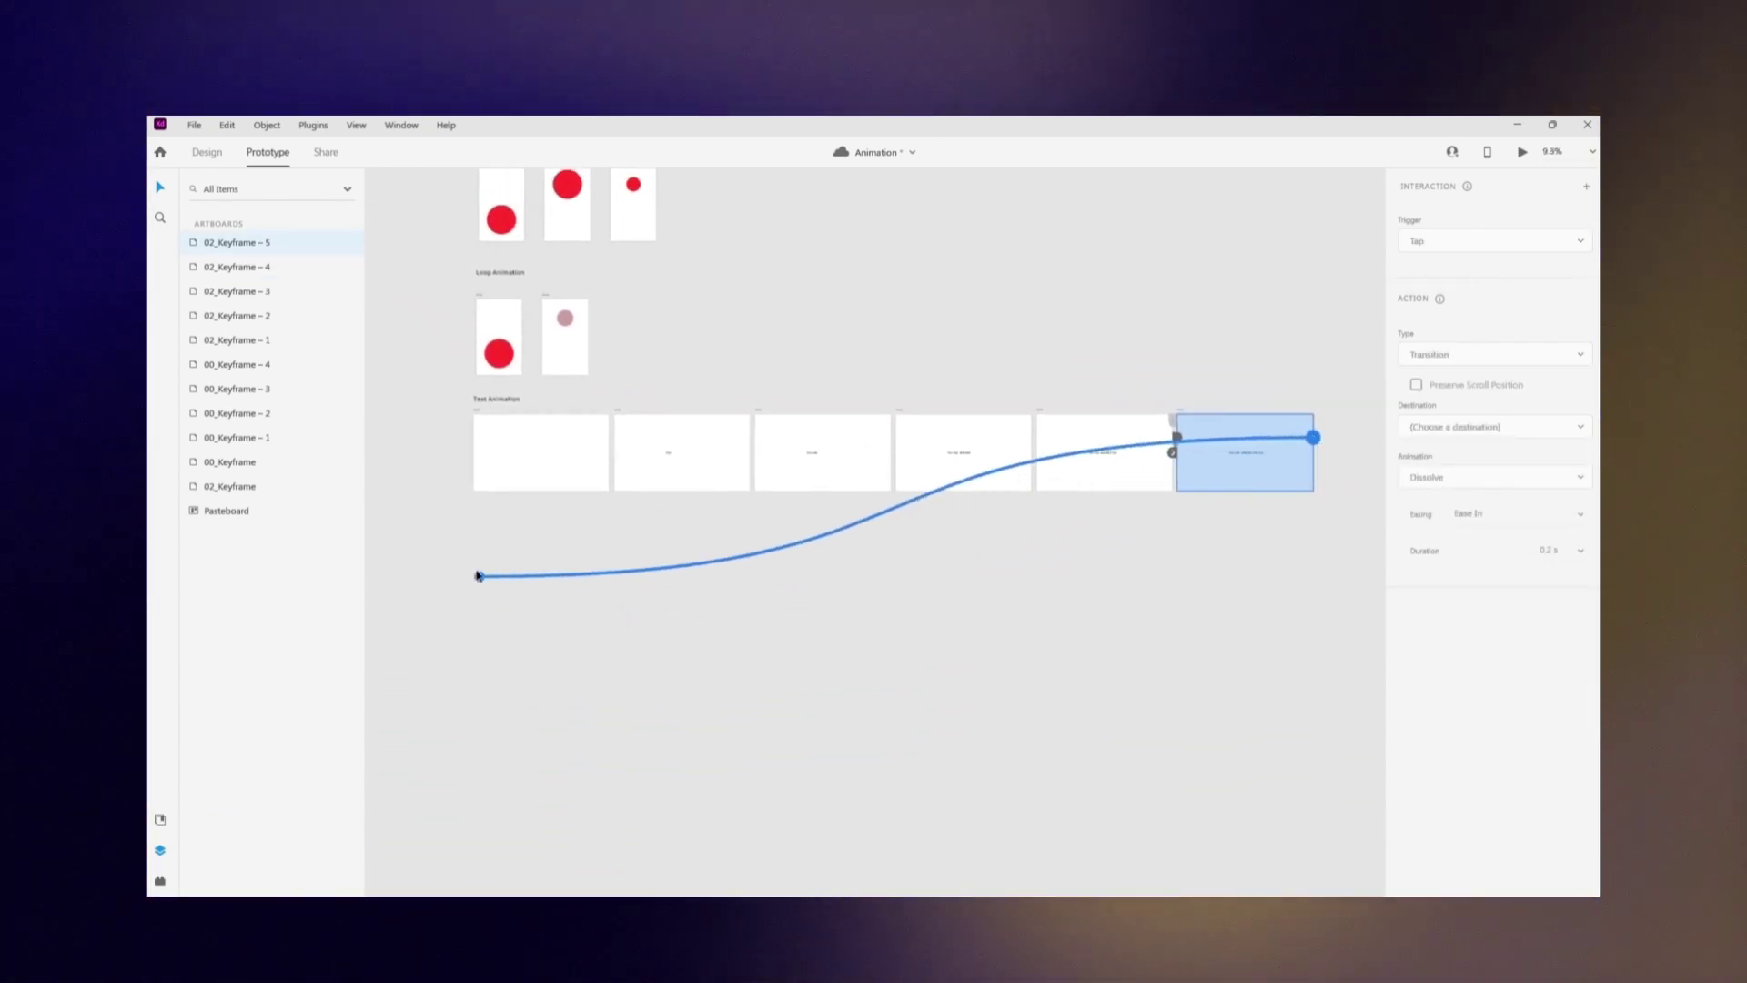
pyautogui.moveTo(496, 464); pyautogui.dragTo(497, 466)
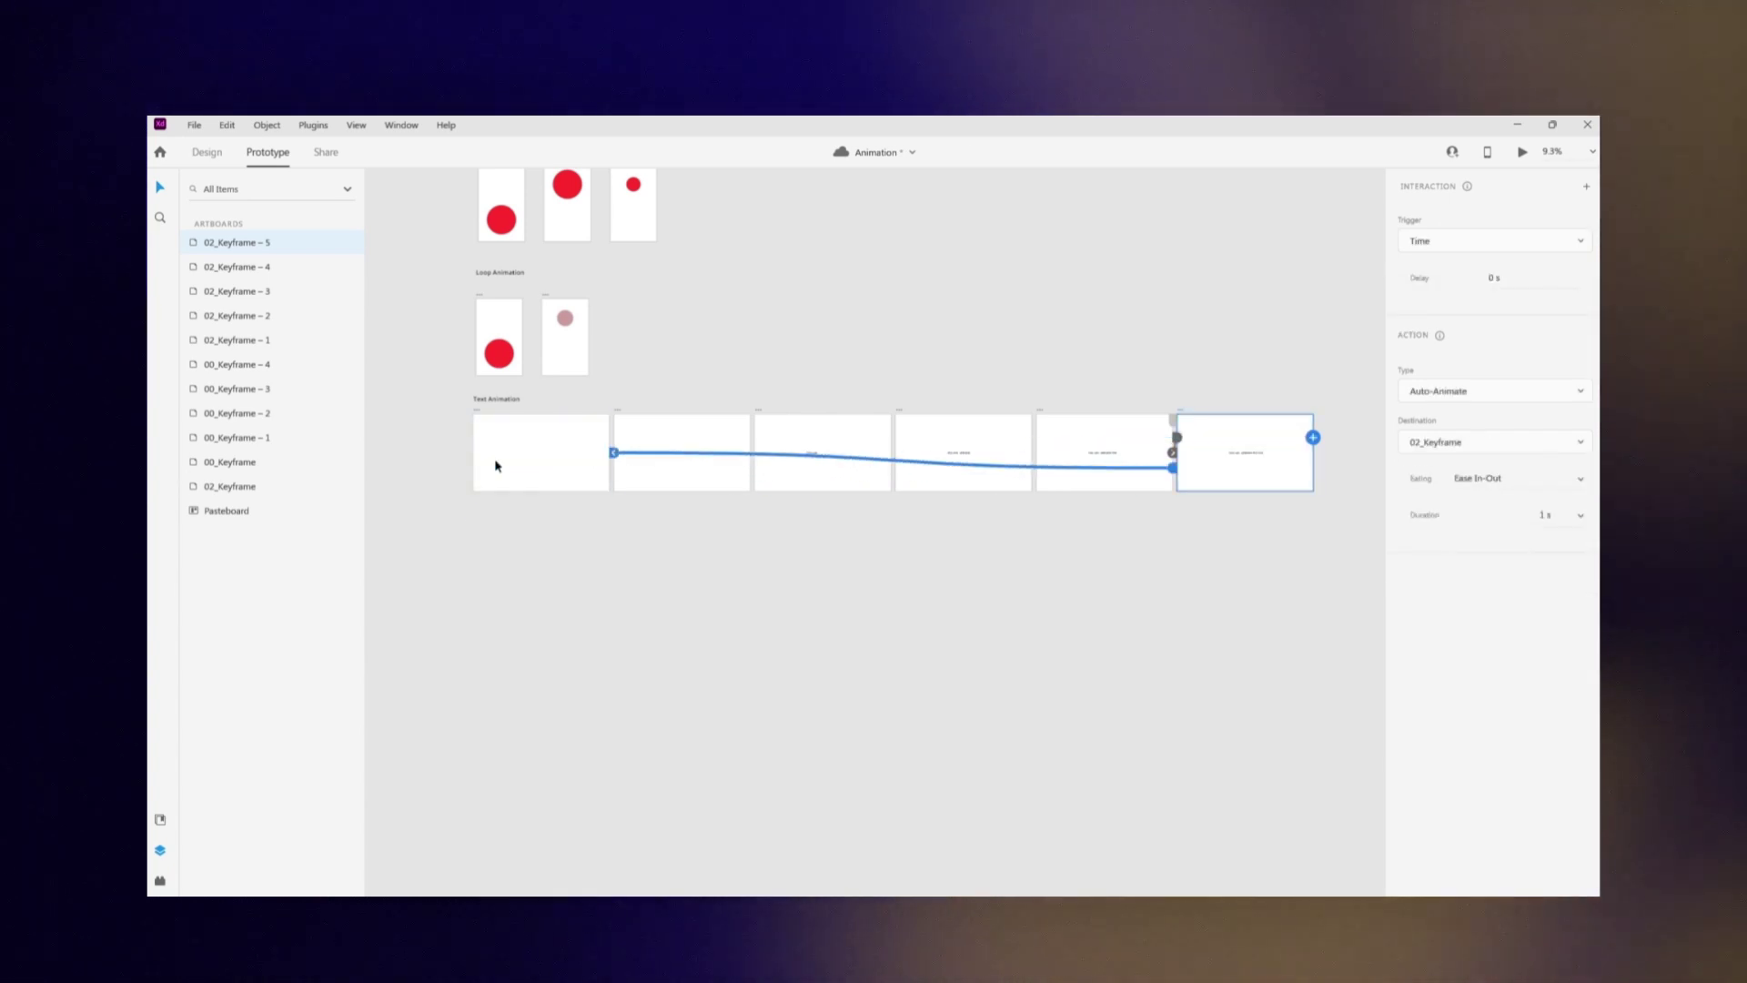
pyautogui.click(1522, 152)
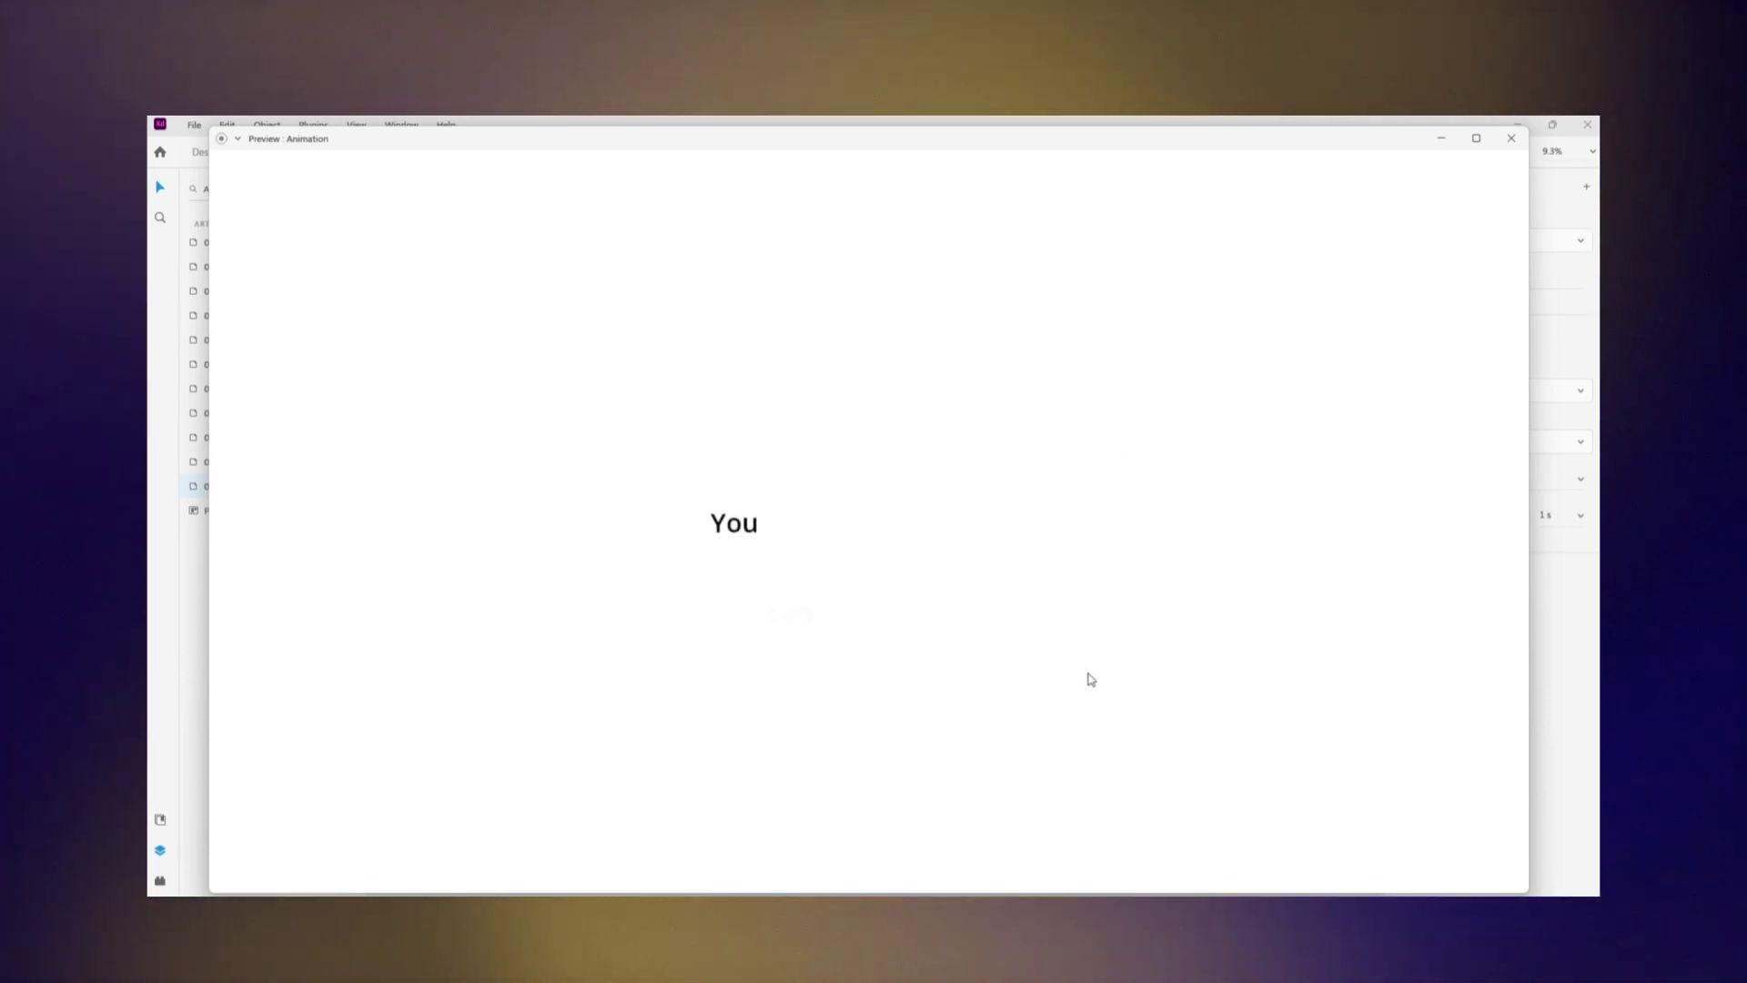